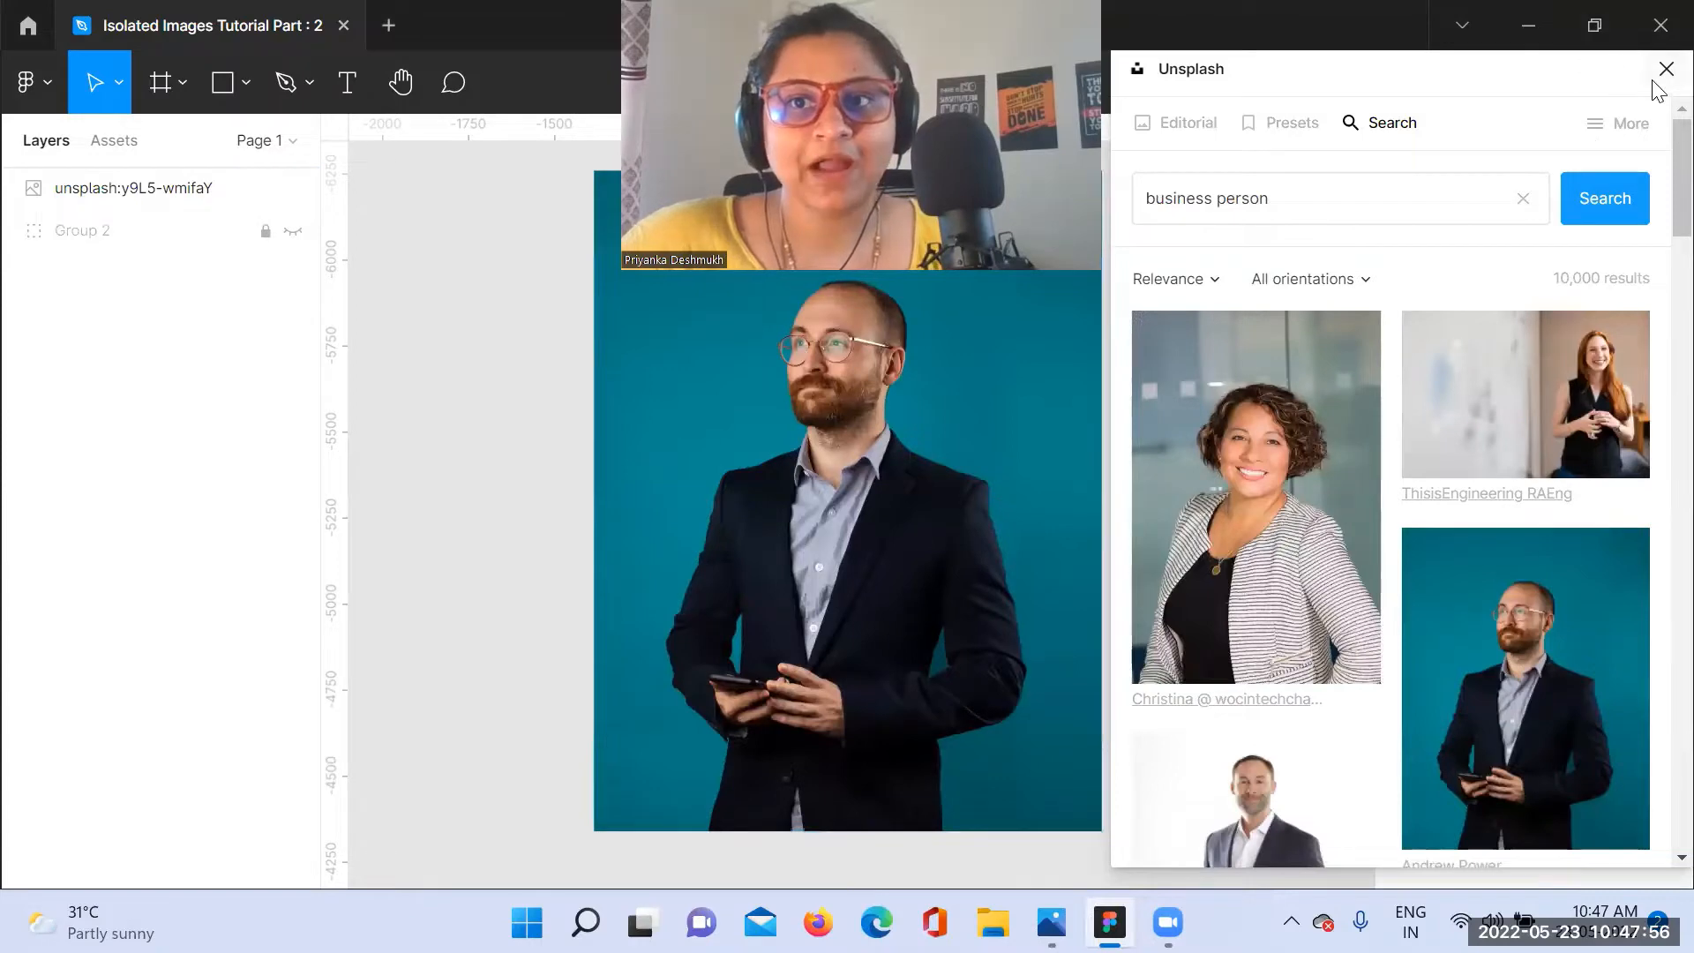
Step: Close the Unsplash plugin, shift the photo of the bearded man to the right and remove its background with Remove BG
{"action": "left_click", "coordinate": [1666, 68]}
{"action": "left_click_drag", "start_coordinate": [1009, 533], "coordinate": [1103, 516]}
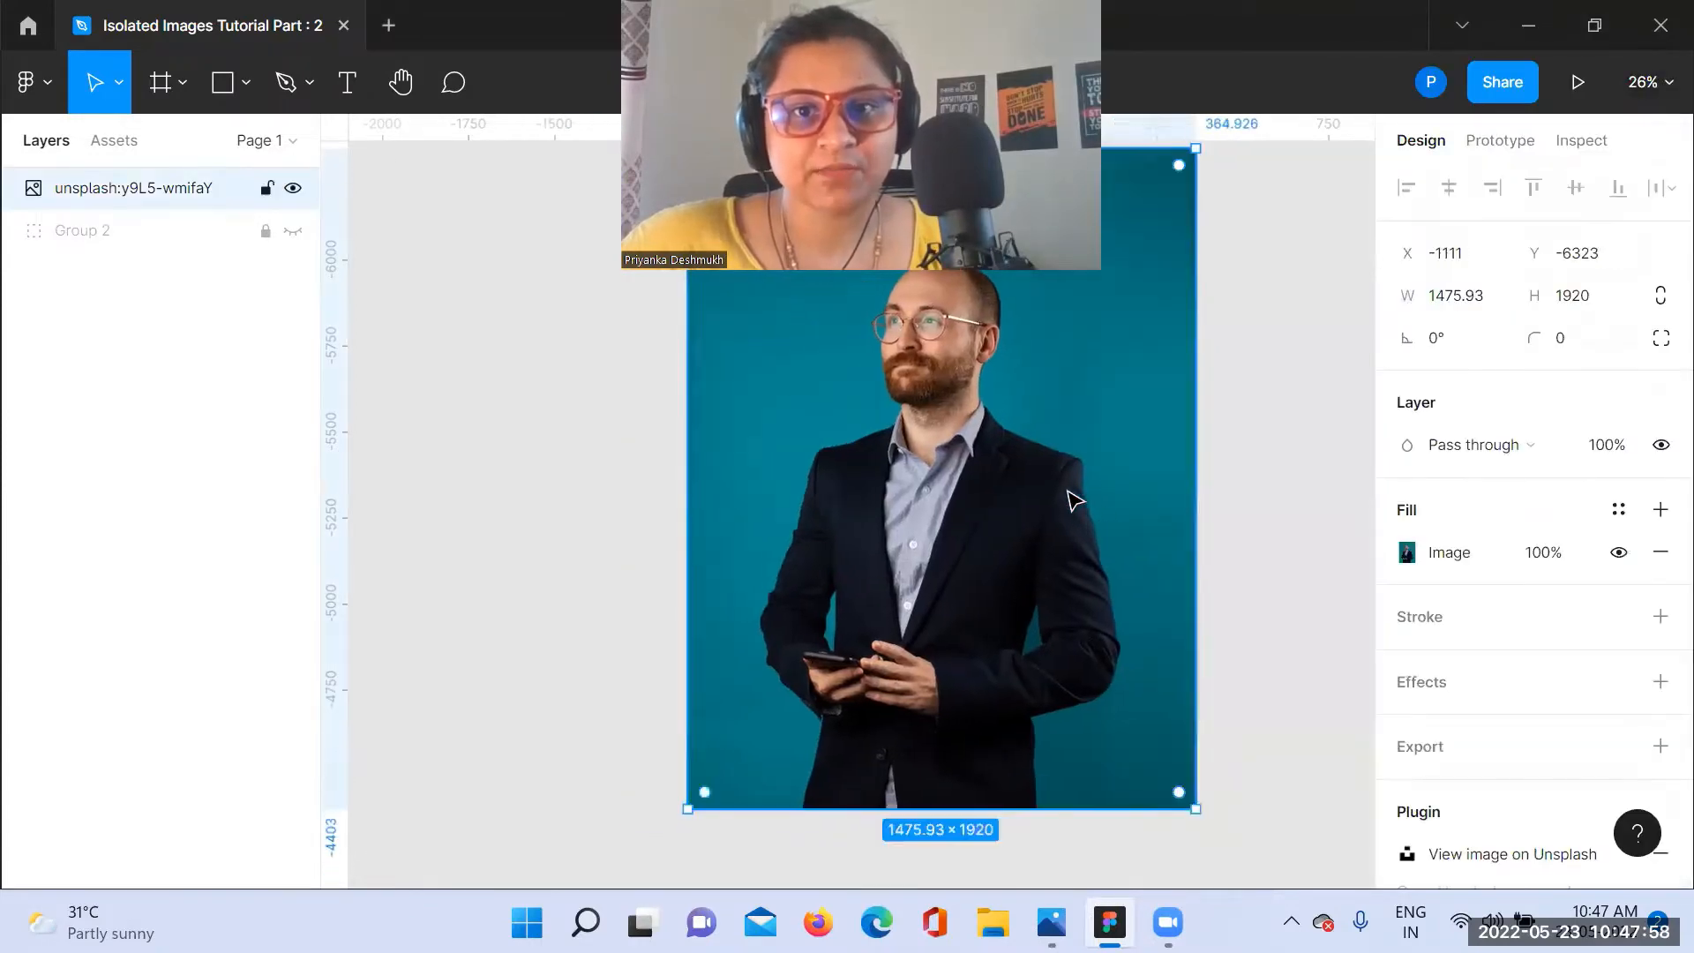
{"action": "right_click", "coordinate": [1069, 494]}
{"action": "mouse_move", "coordinate": [1135, 681]}
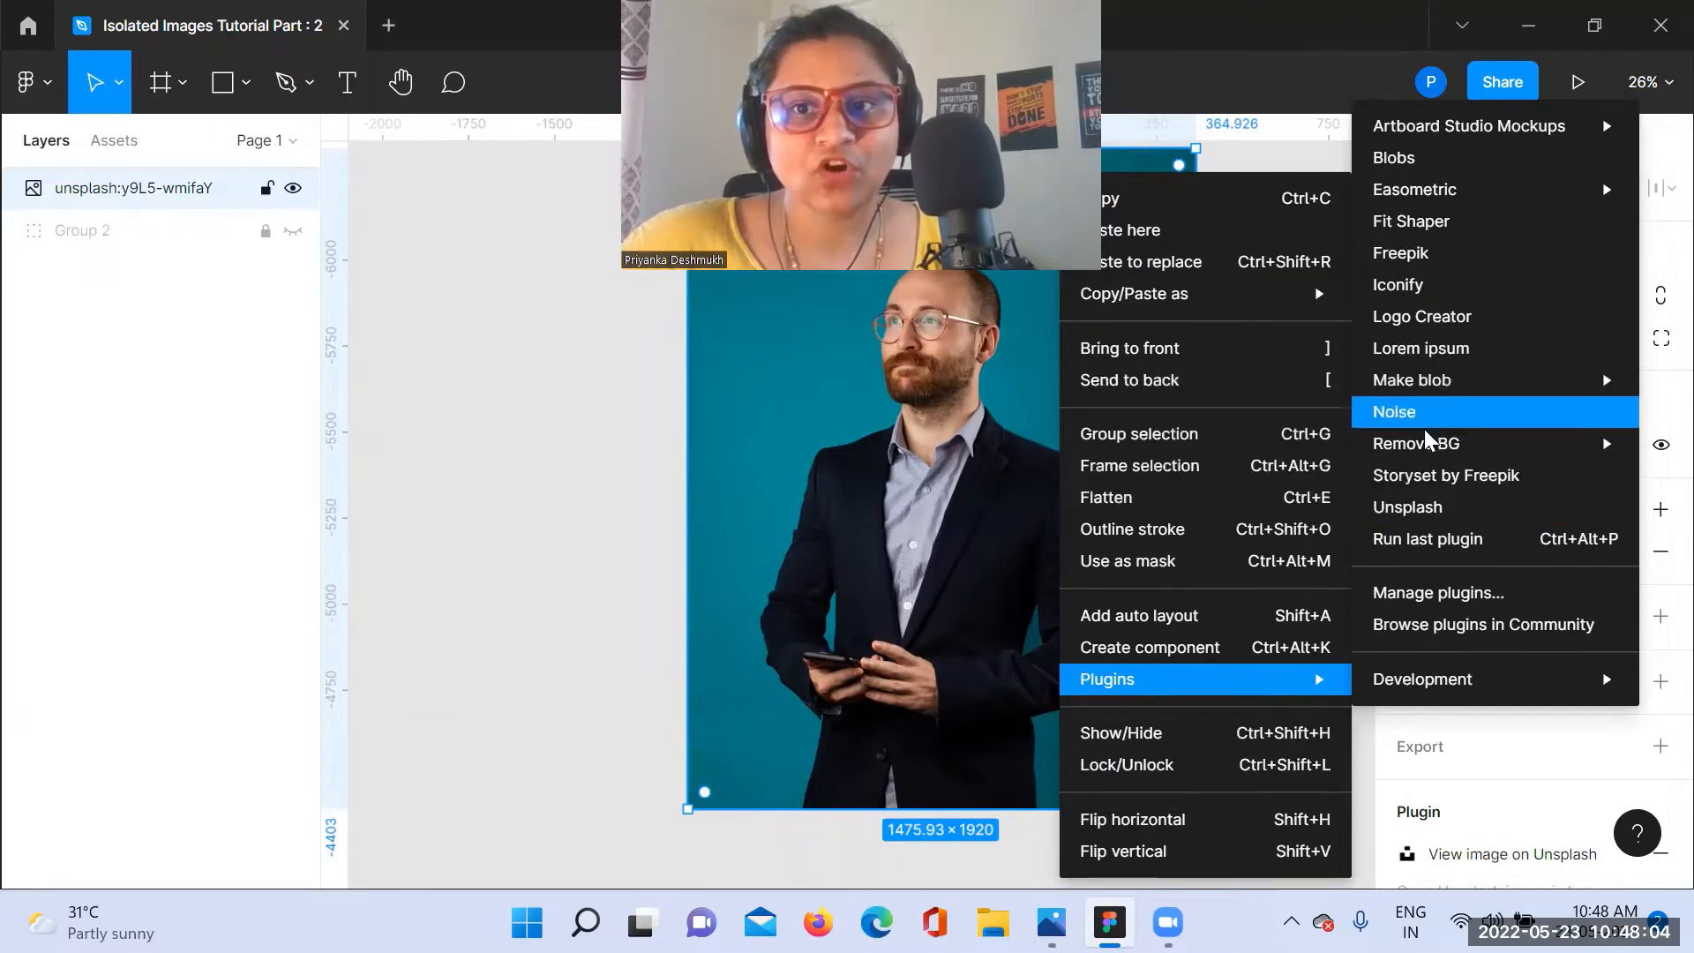
{"action": "mouse_move", "coordinate": [1348, 443]}
{"action": "left_click", "coordinate": [1233, 452]}
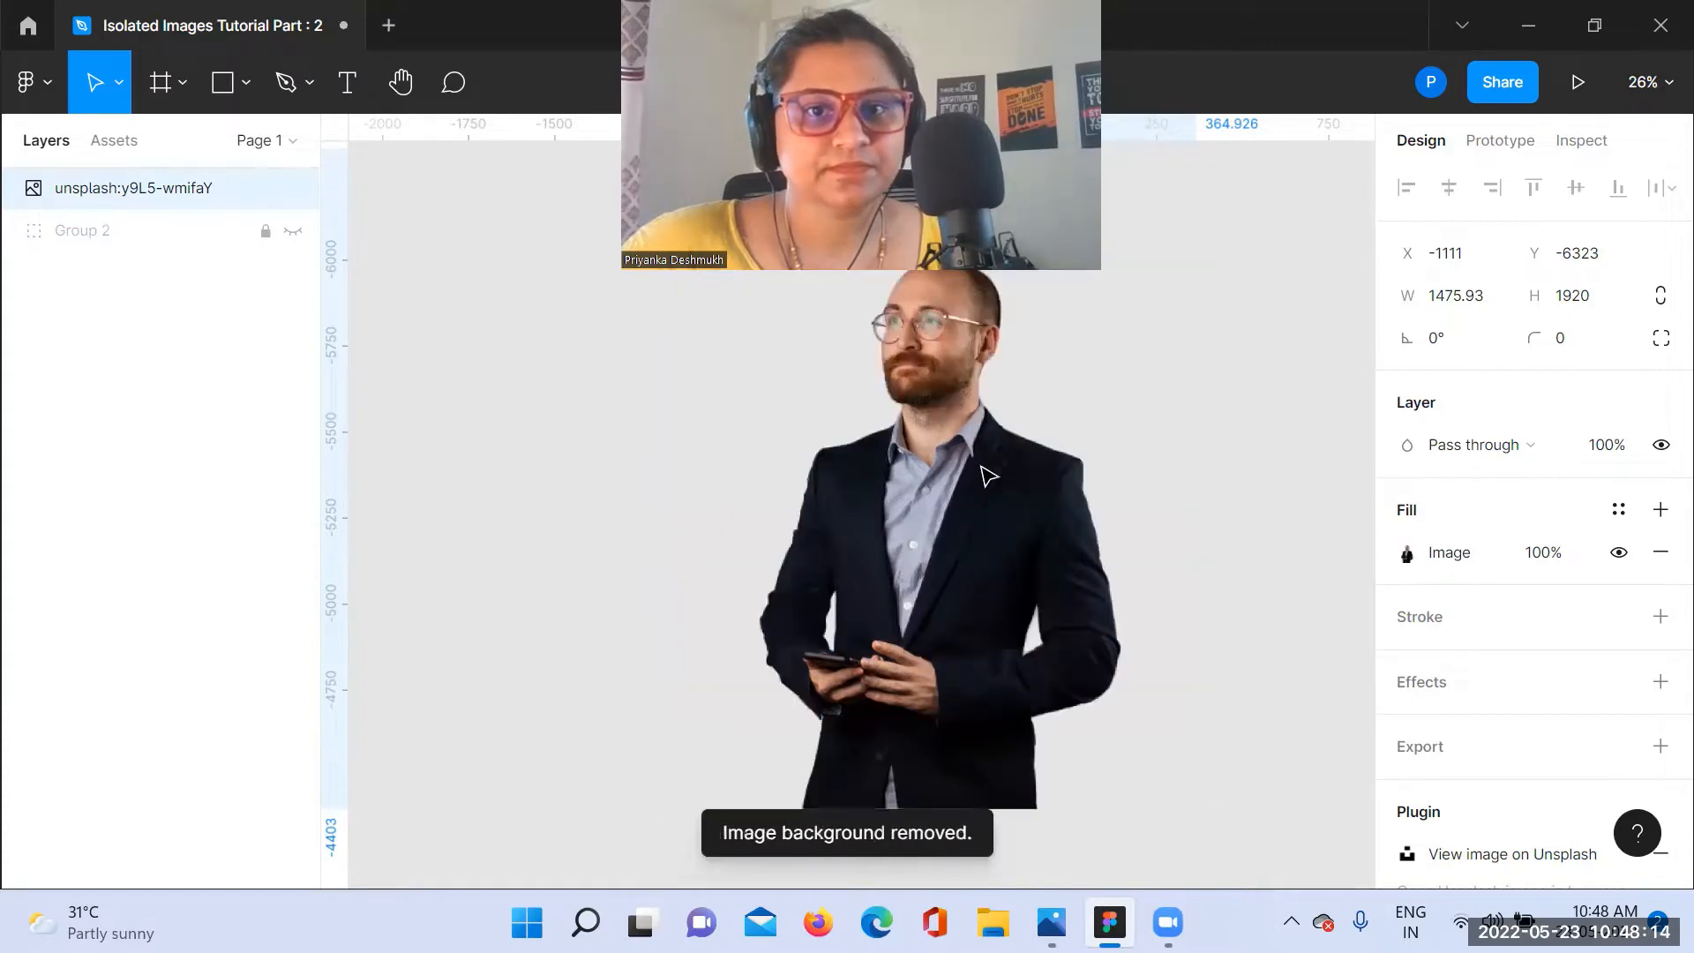
Step: Move the cut-out man to the right and draw a rectangle about 1312 × 1096 in the empty space beside him
{"action": "left_click_drag", "start_coordinate": [1085, 494], "coordinate": [1138, 483]}
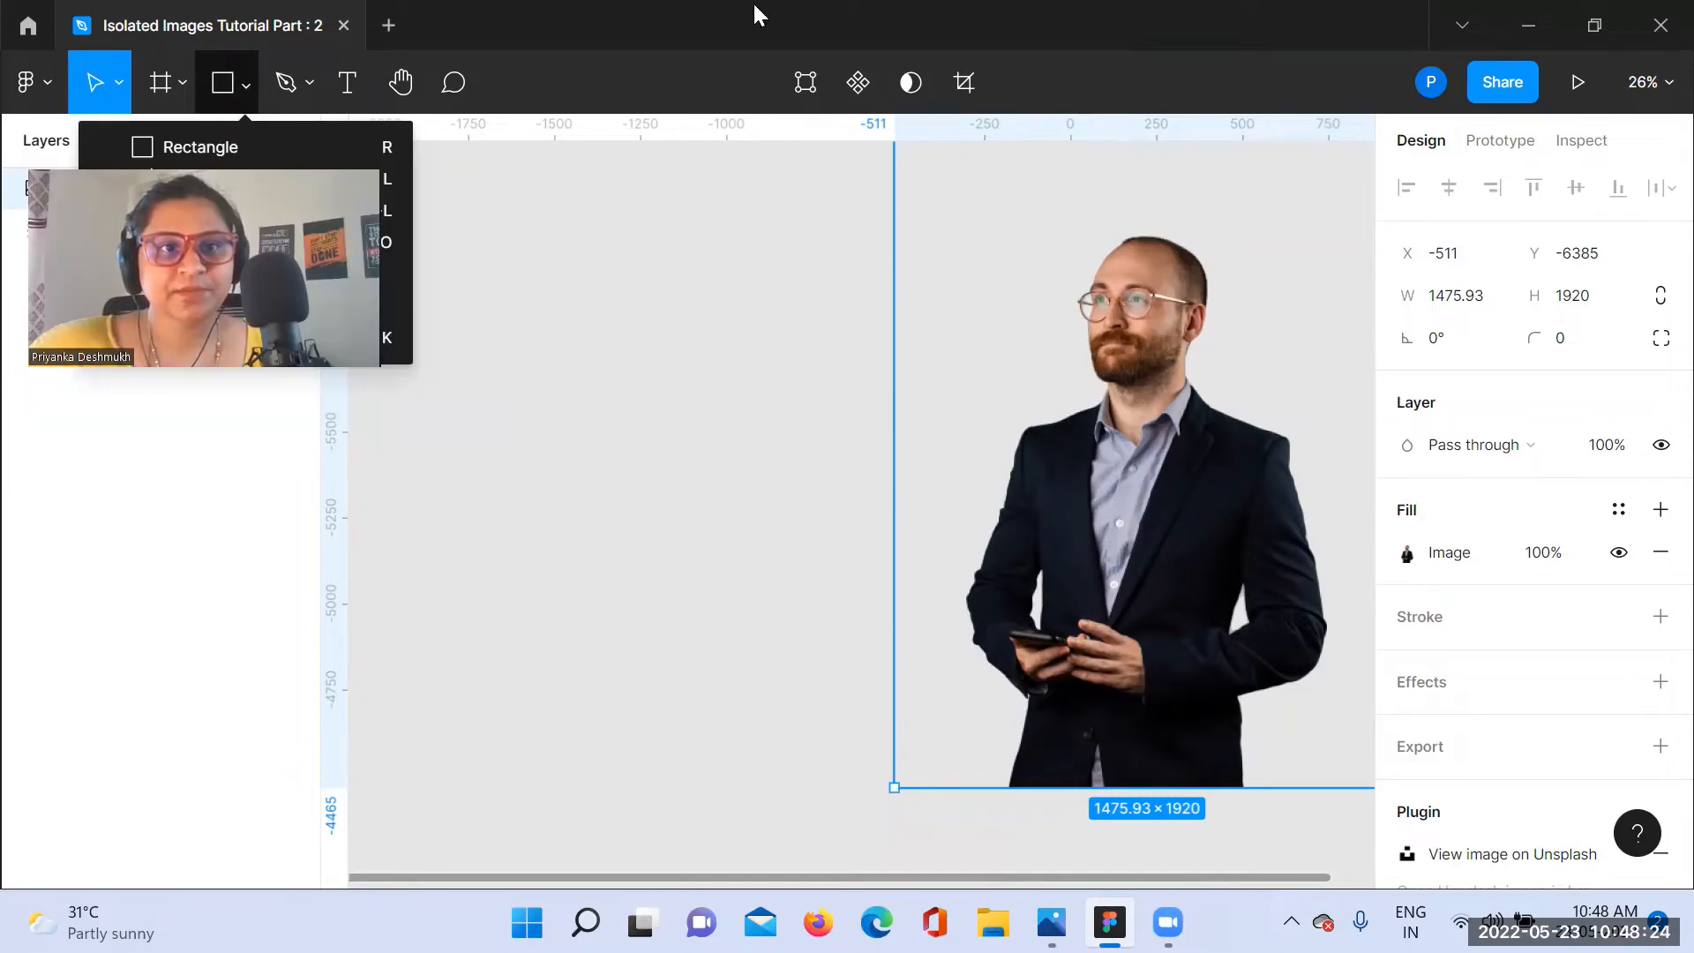
{"action": "left_click", "coordinate": [279, 154]}
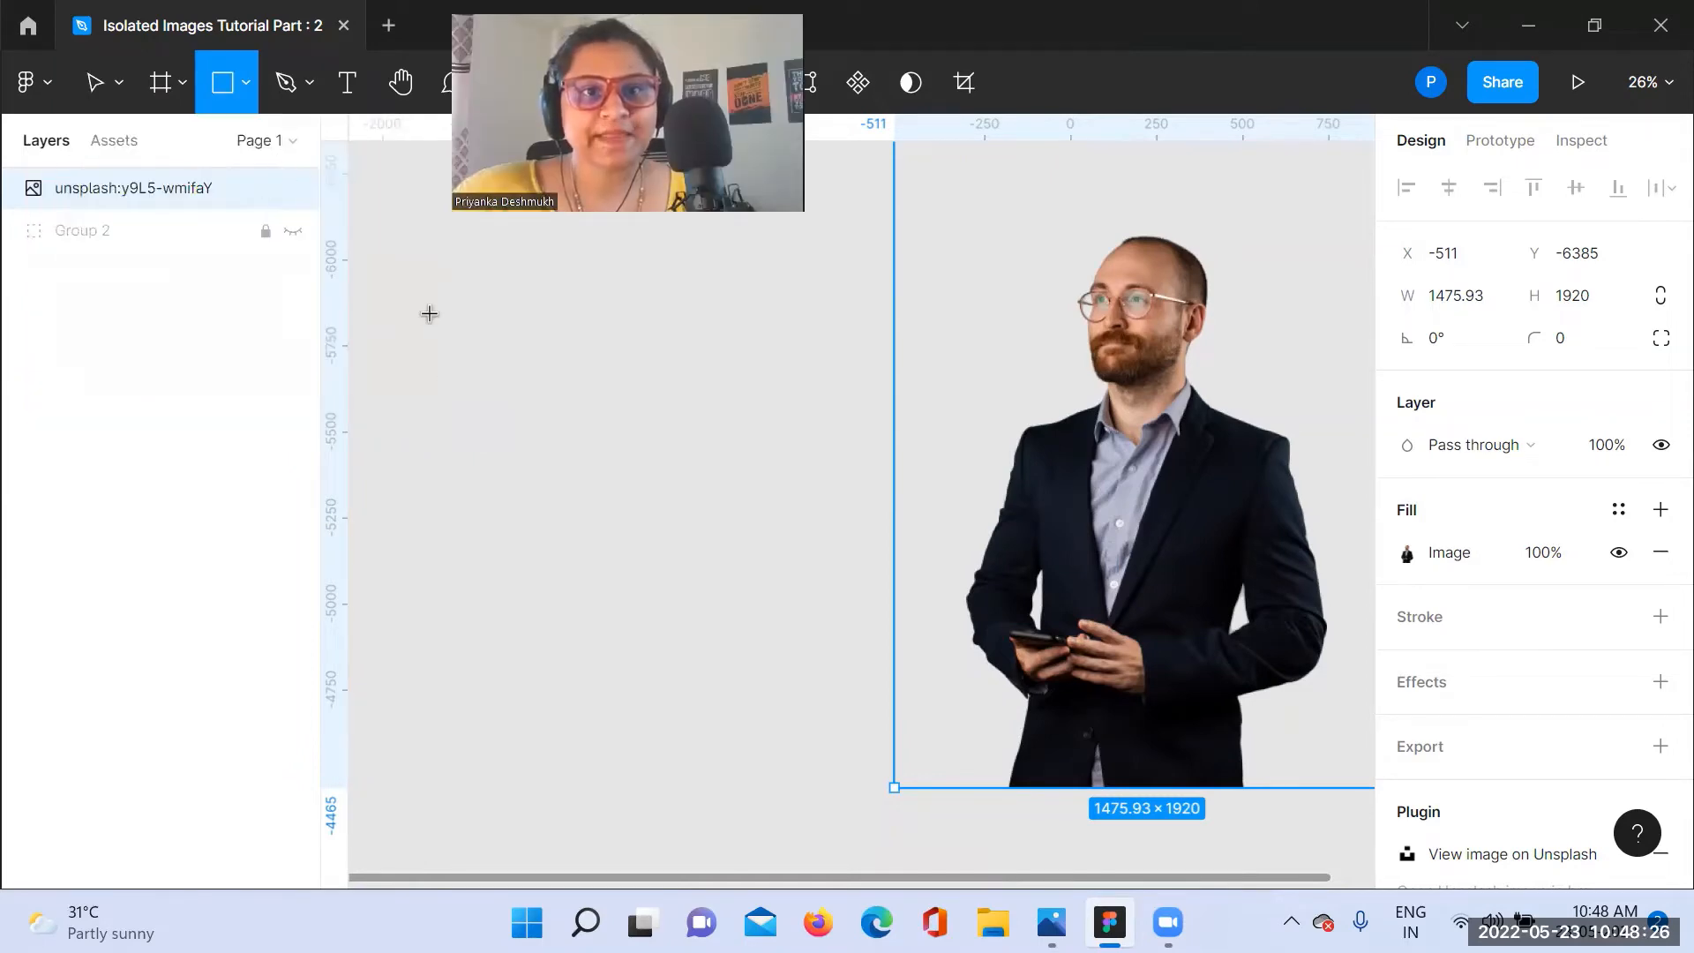
{"action": "mouse_move", "coordinate": [428, 314]}
{"action": "left_mouse_down"}
{"action": "mouse_move", "coordinate": [542, 525]}
{"action": "mouse_move", "coordinate": [823, 547]}
{"action": "mouse_move", "coordinate": [883, 690]}
{"action": "left_mouse_up"}
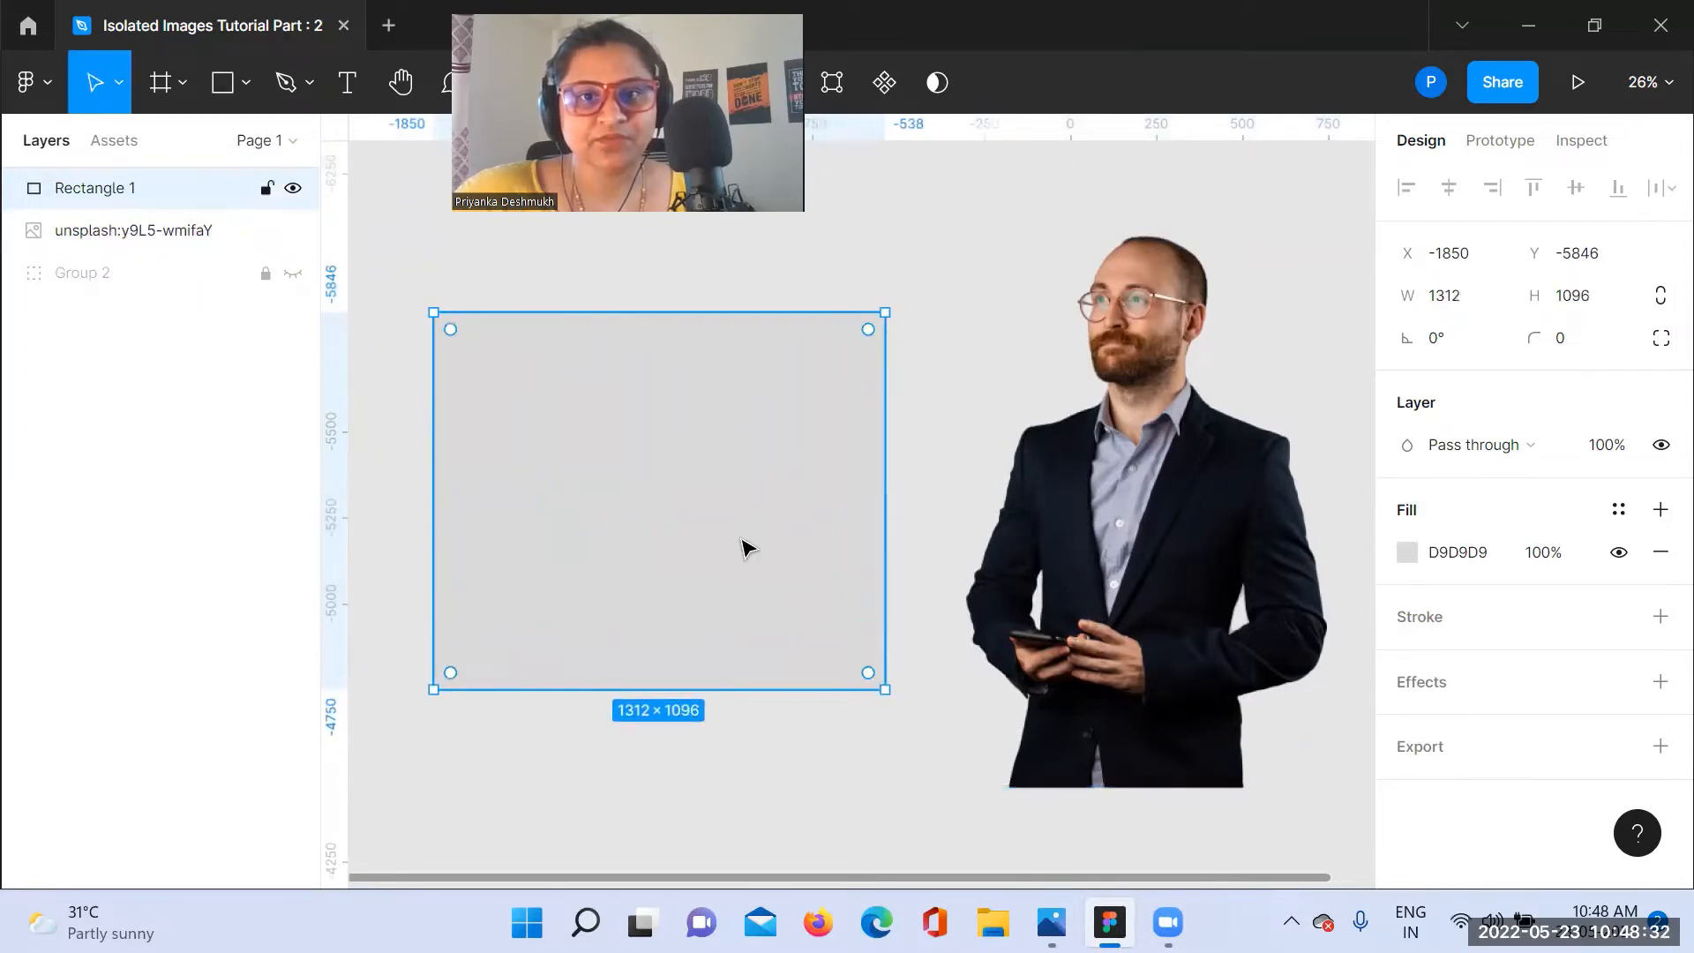
Step: Change the rectangle's solid fill to the saturated blue 1B00BF
{"action": "left_click", "coordinate": [1406, 551]}
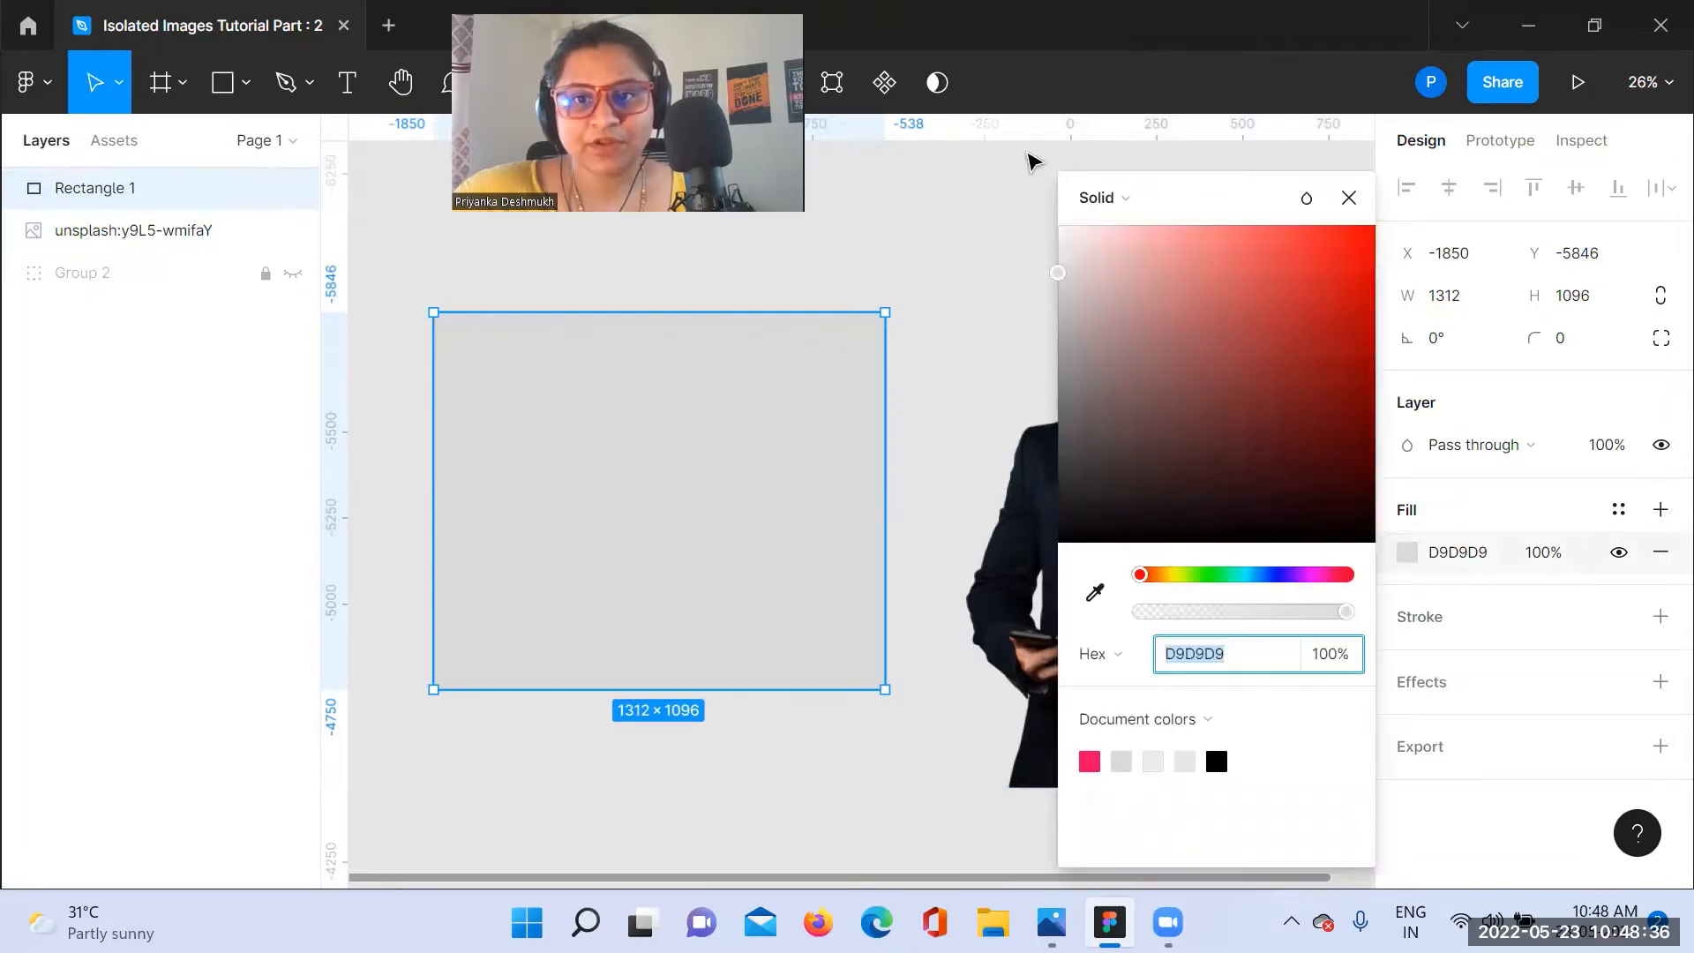
{"action": "mouse_move", "coordinate": [1059, 277]}
{"action": "left_mouse_down"}
{"action": "mouse_move", "coordinate": [1089, 276]}
{"action": "mouse_move", "coordinate": [1058, 274]}
{"action": "left_mouse_up"}
{"action": "left_click", "coordinate": [1296, 579]}
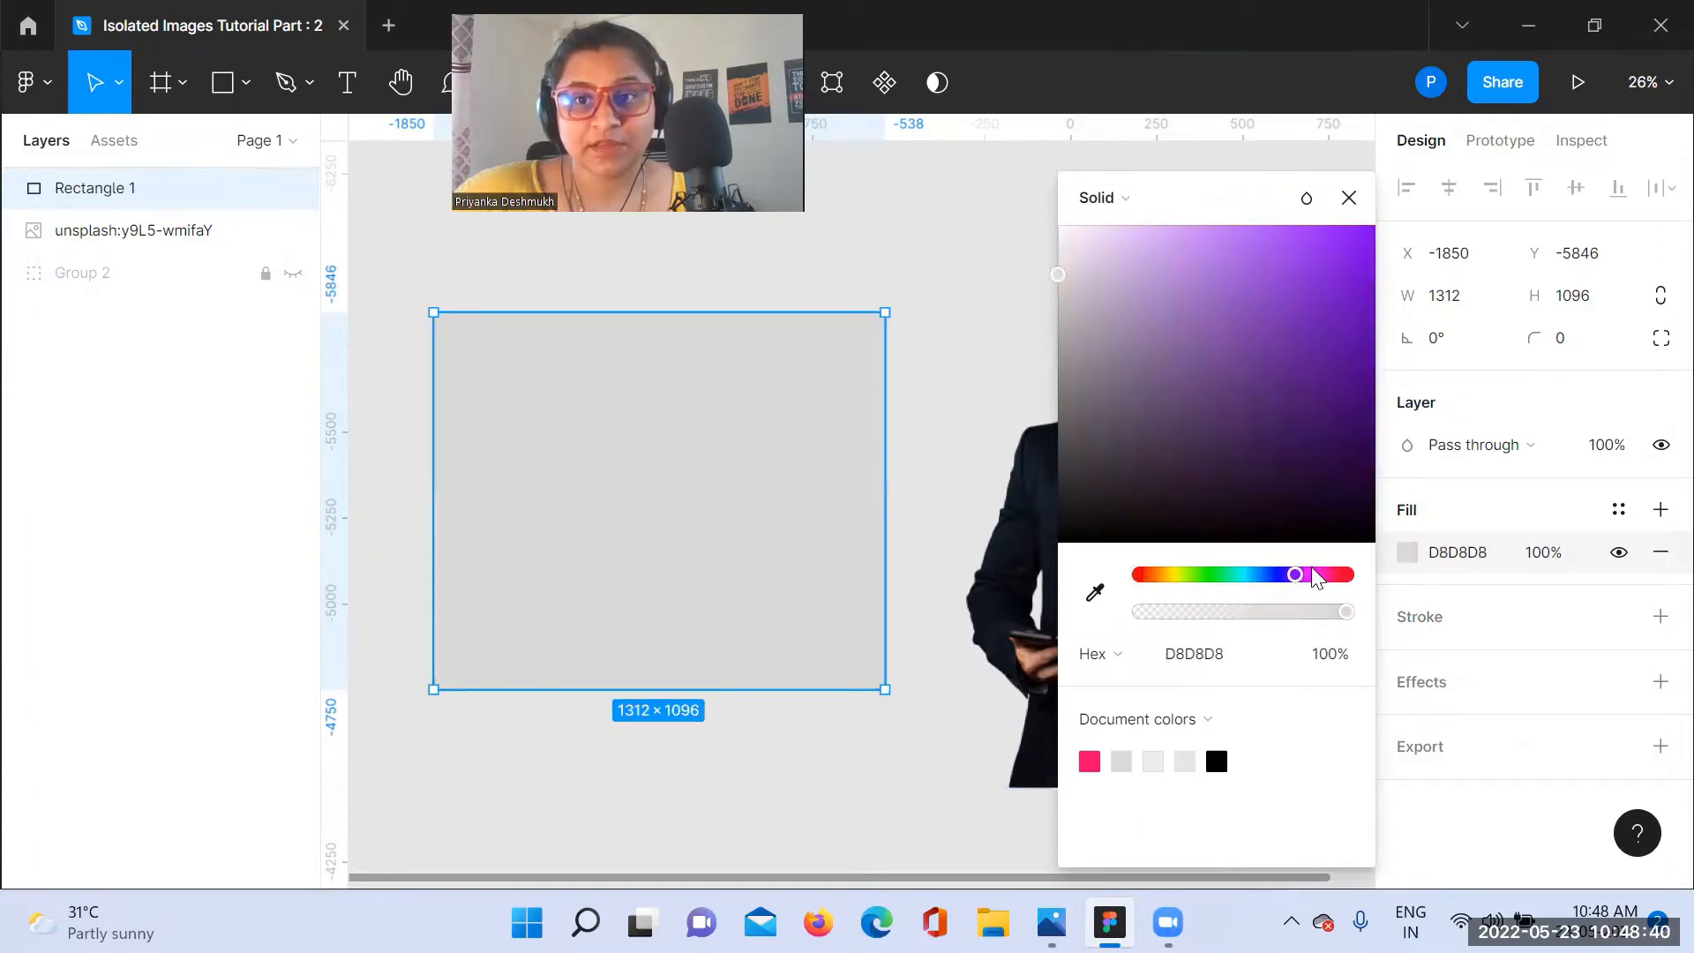
{"action": "left_click", "coordinate": [1345, 576]}
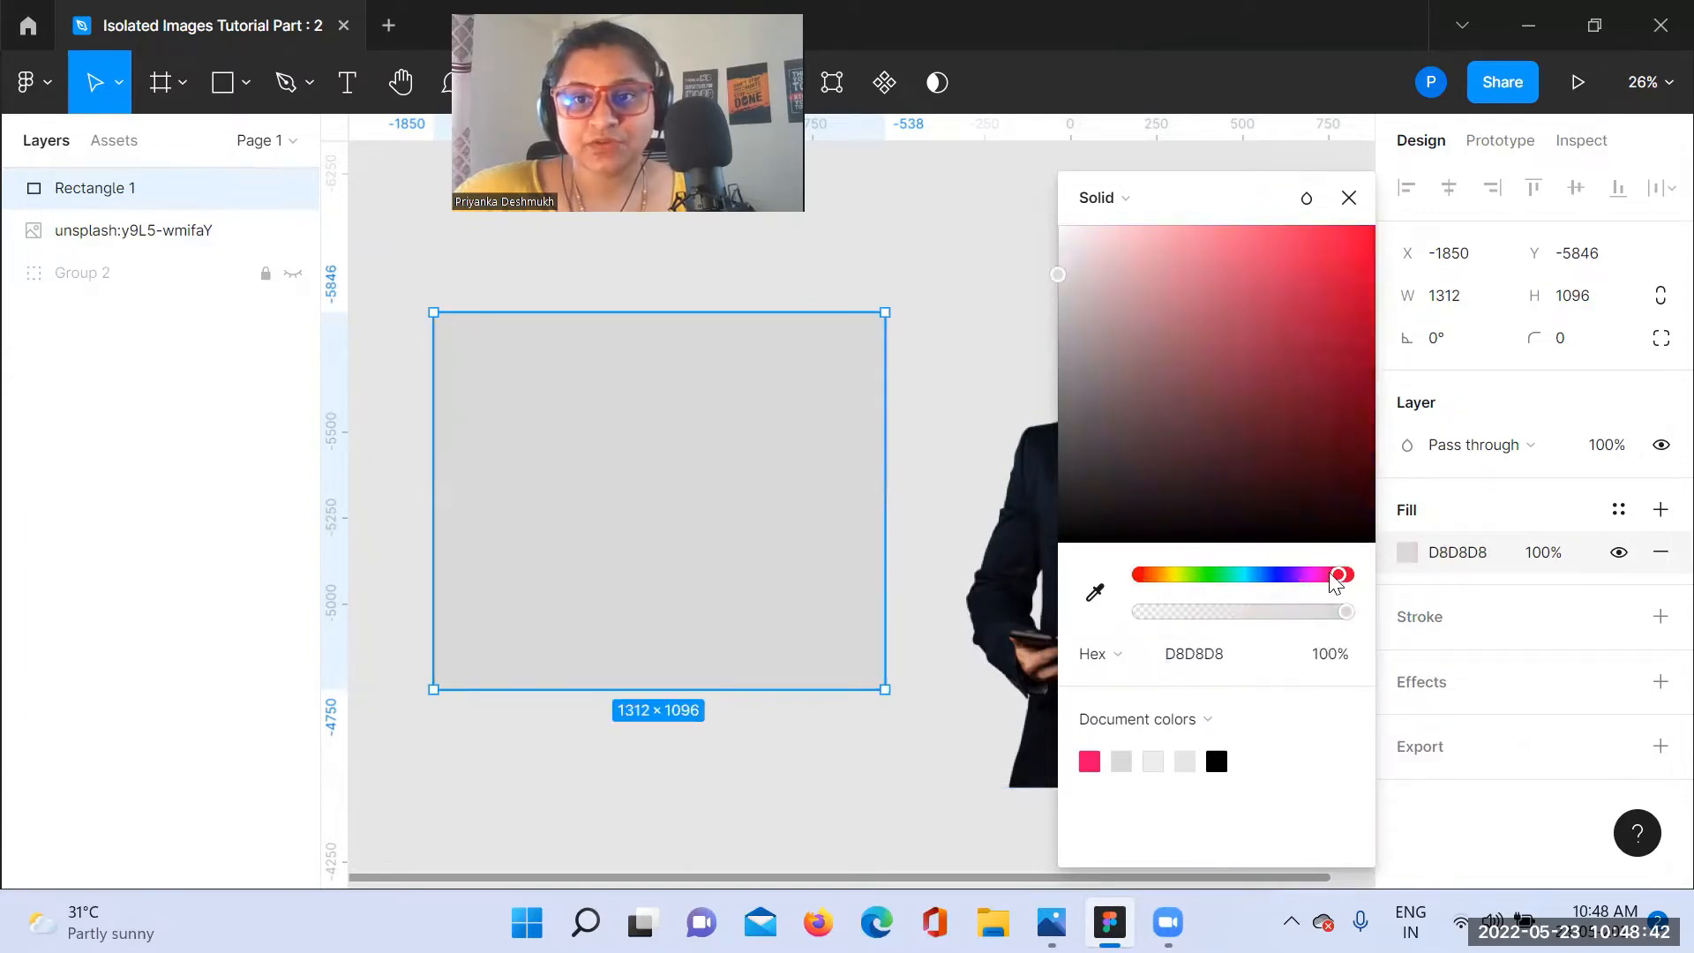
{"action": "left_click_drag", "start_coordinate": [1331, 576], "coordinate": [1325, 575]}
{"action": "left_click_drag", "start_coordinate": [1056, 287], "coordinate": [1371, 361]}
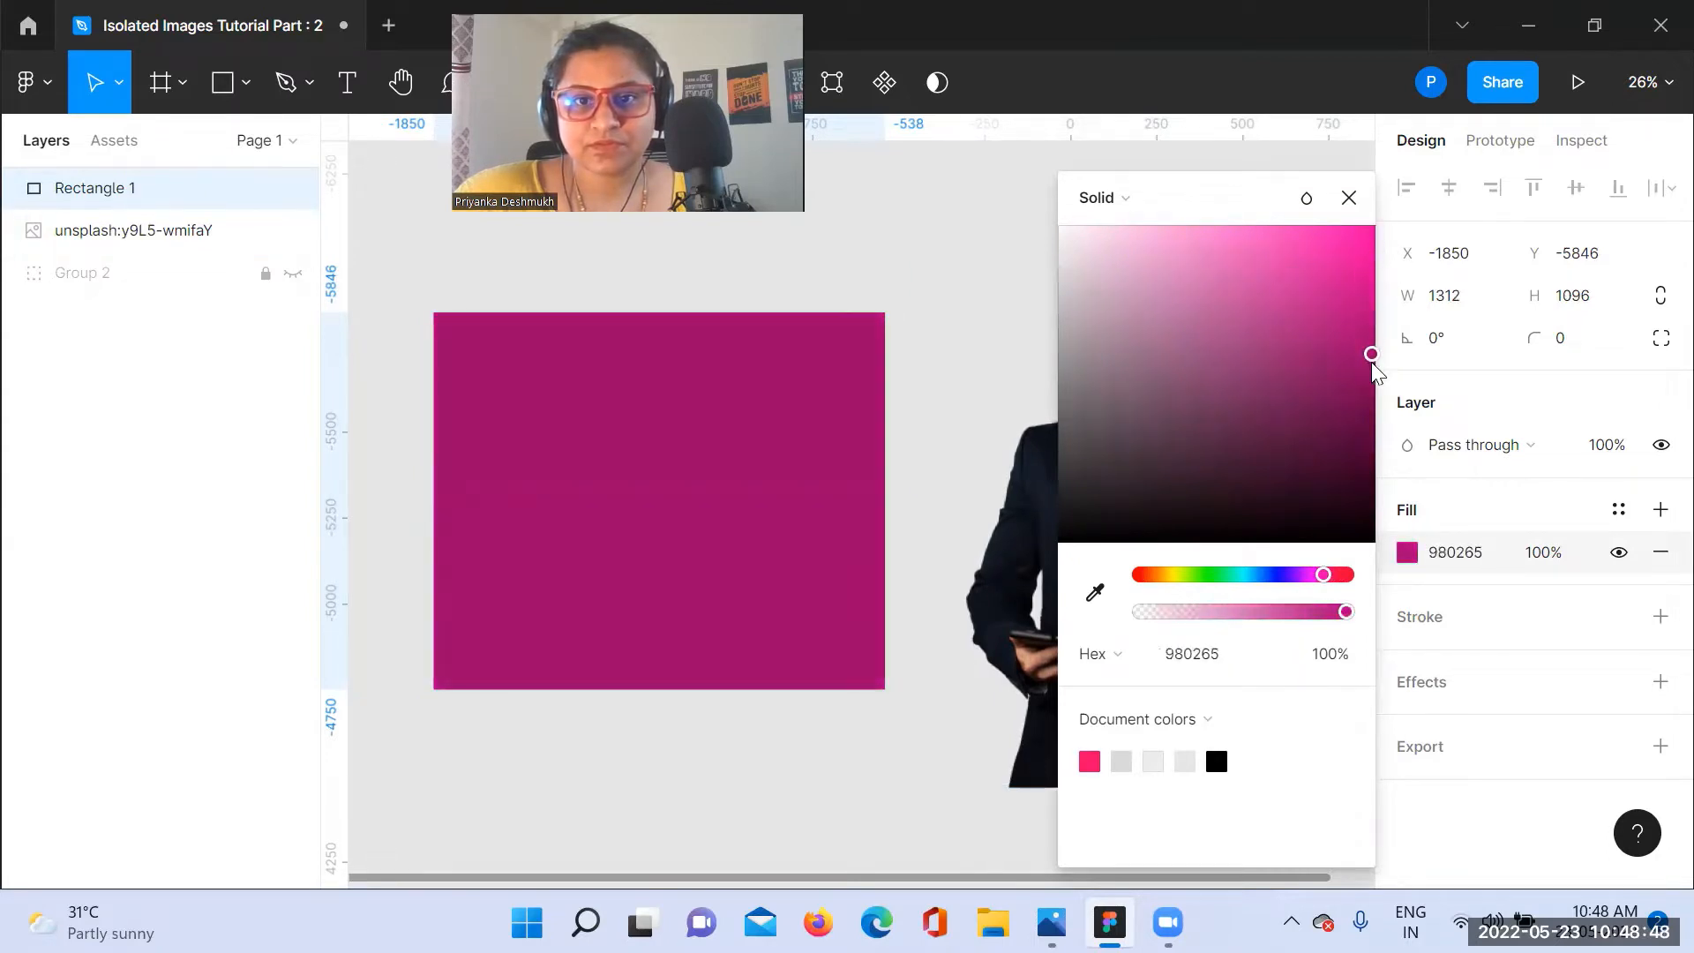
{"action": "left_click_drag", "start_coordinate": [1328, 582], "coordinate": [1284, 580]}
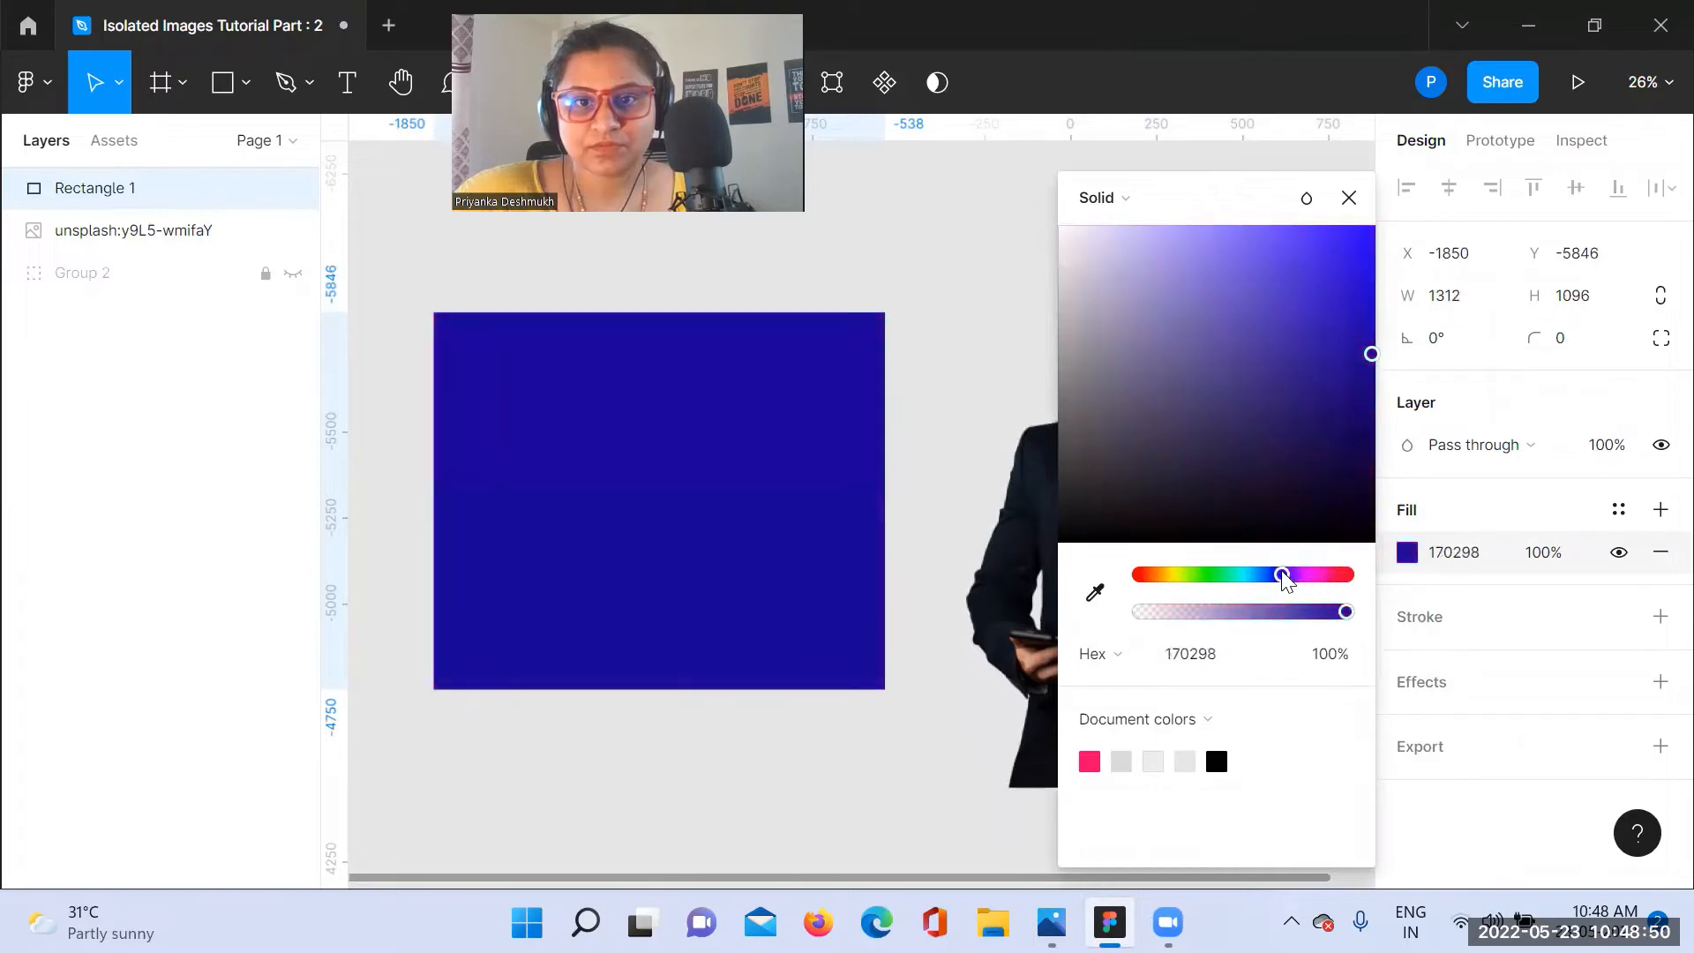
{"action": "left_click_drag", "start_coordinate": [1374, 371], "coordinate": [1379, 315]}
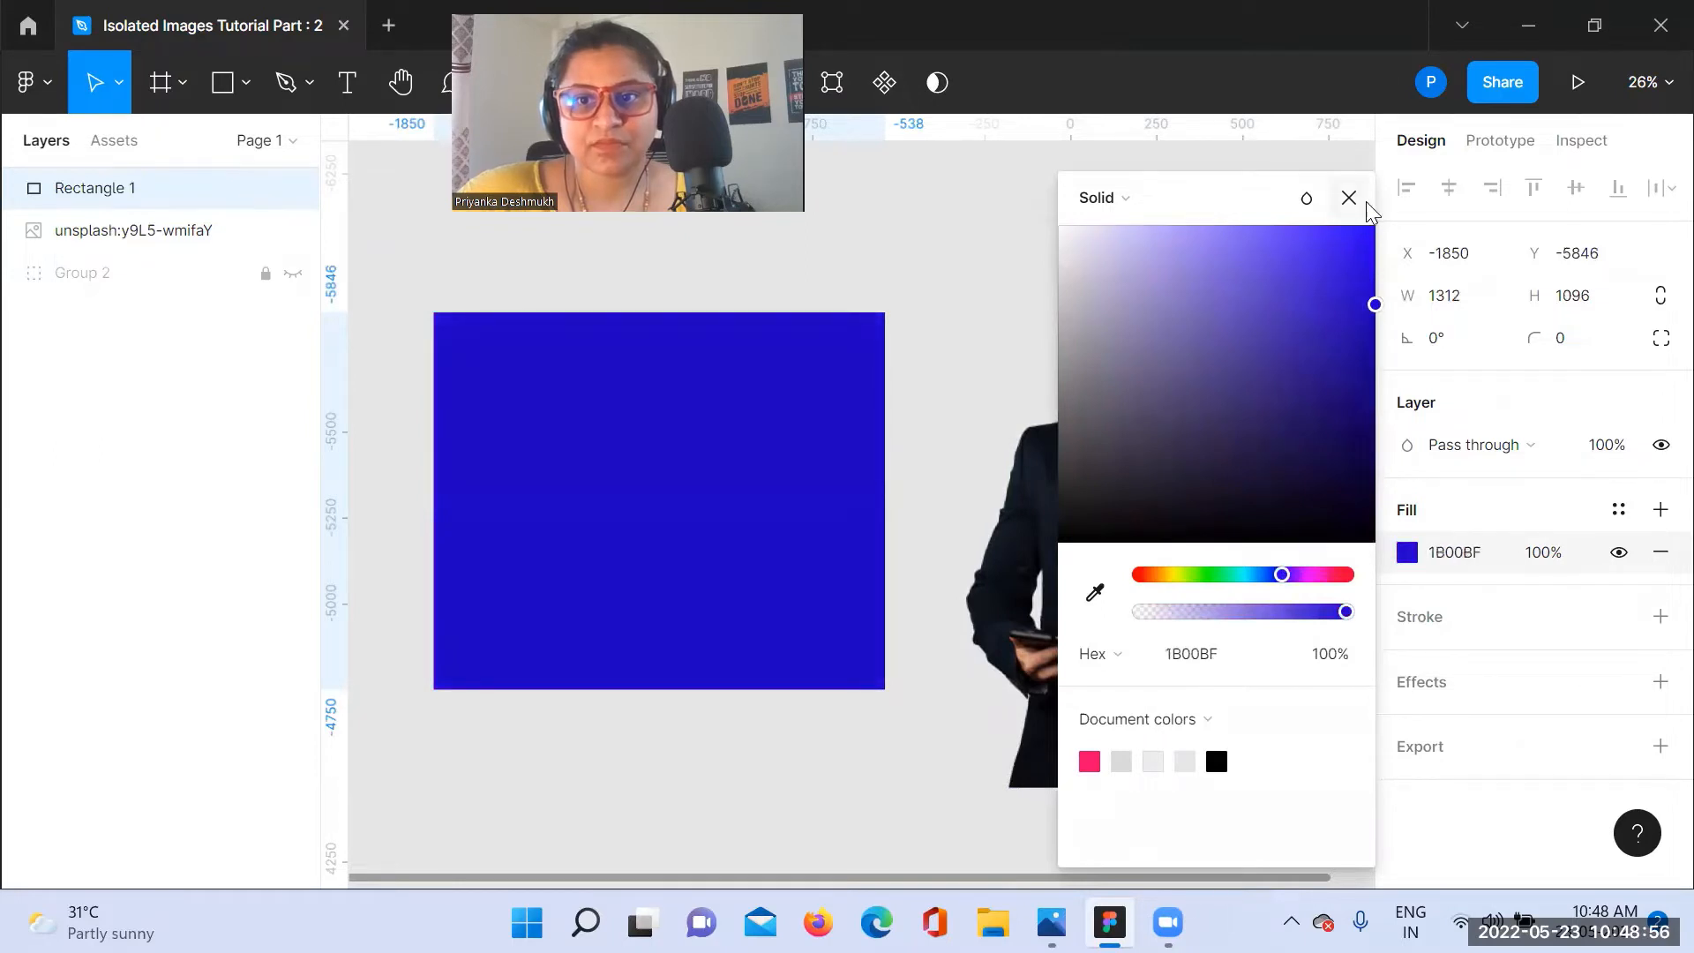
Step: Switch the rectangle's fill to a linear gradient with the end stop set to lighter purple 715AFF at 100% opacity
{"action": "left_click", "coordinate": [1136, 204]}
{"action": "left_click", "coordinate": [1138, 231]}
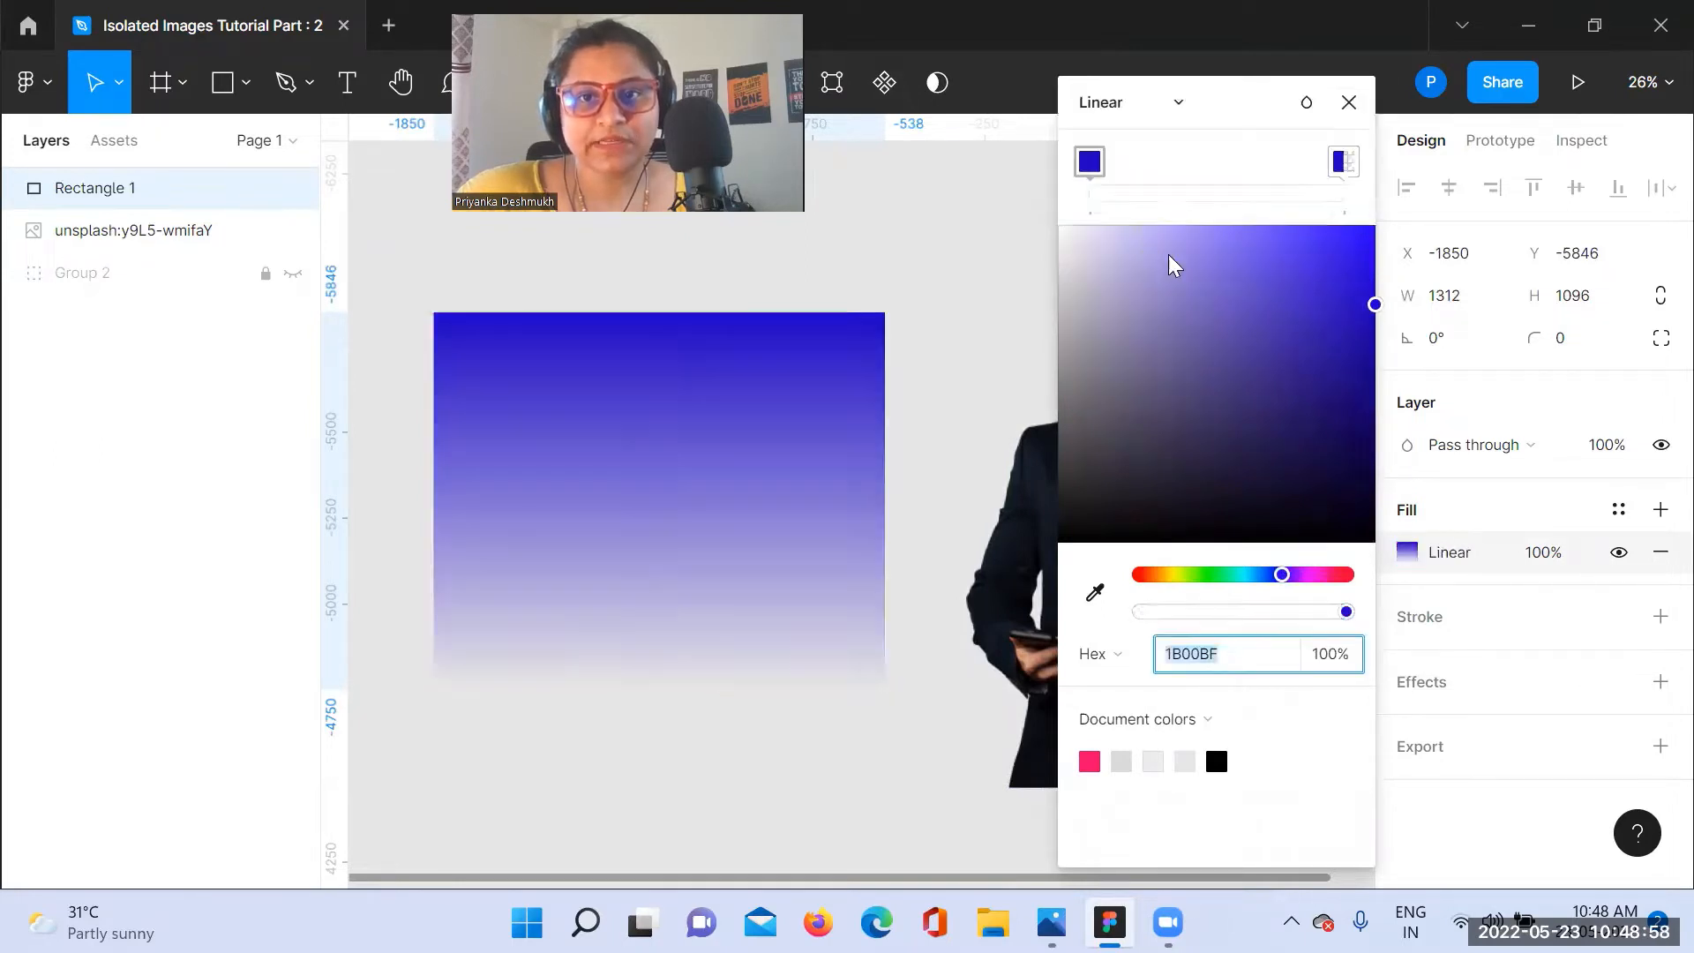
{"action": "left_click", "coordinate": [1353, 171]}
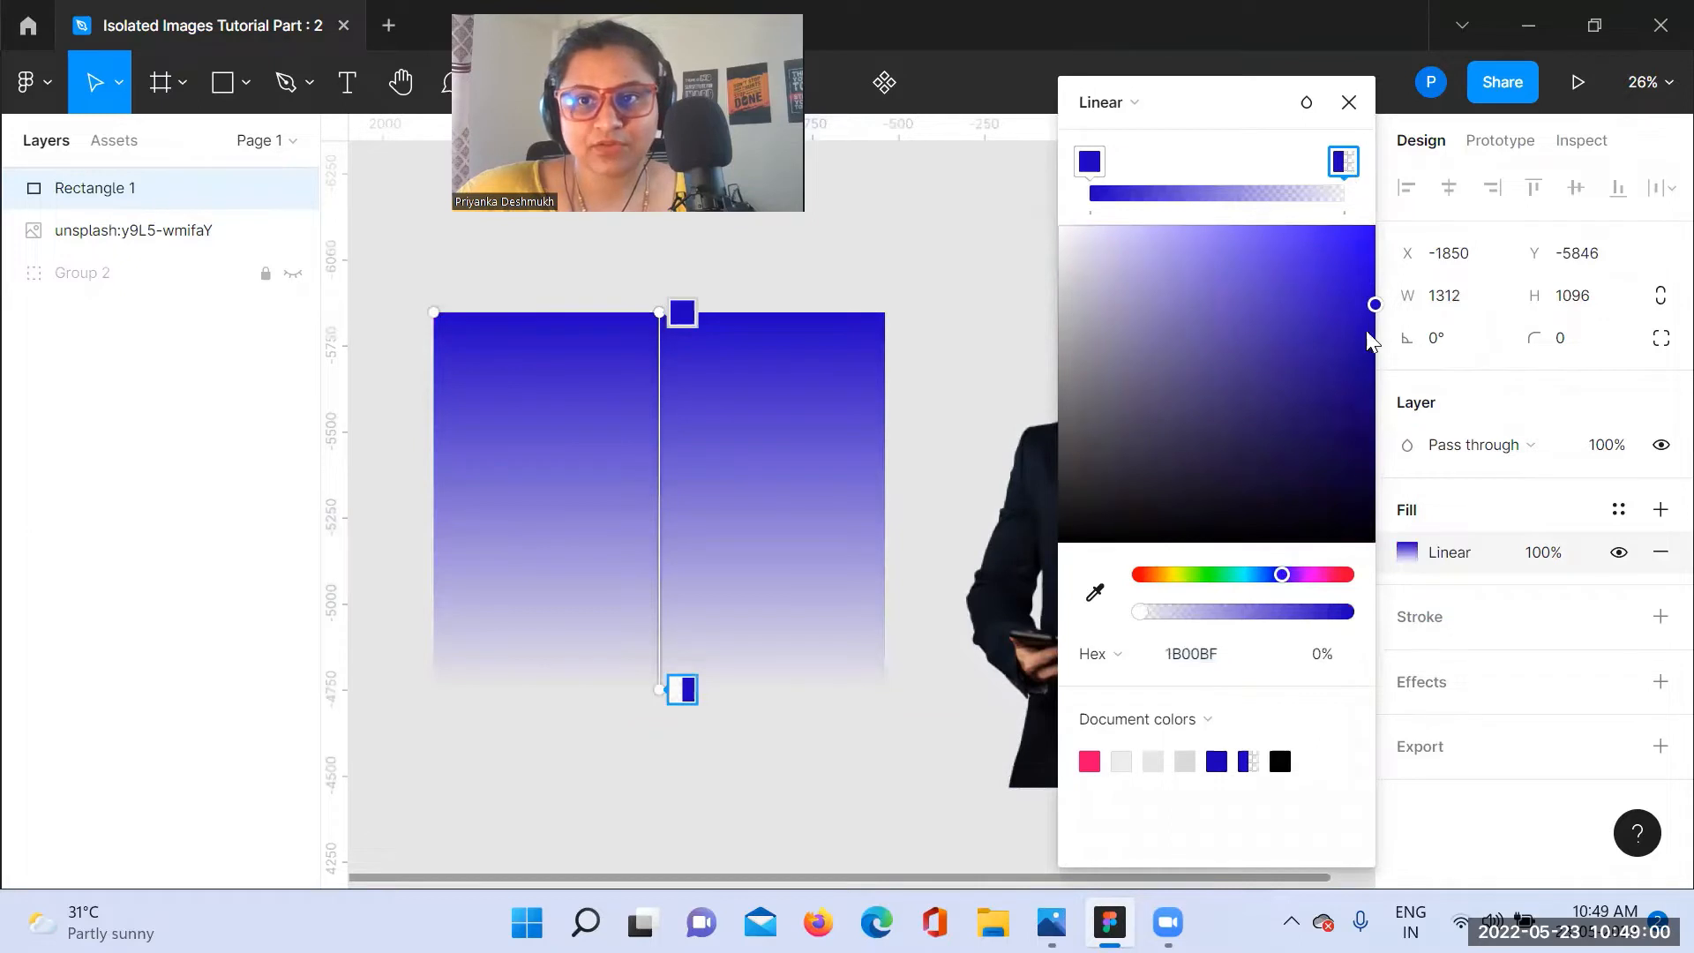
{"action": "left_click_drag", "start_coordinate": [1374, 309], "coordinate": [1341, 221]}
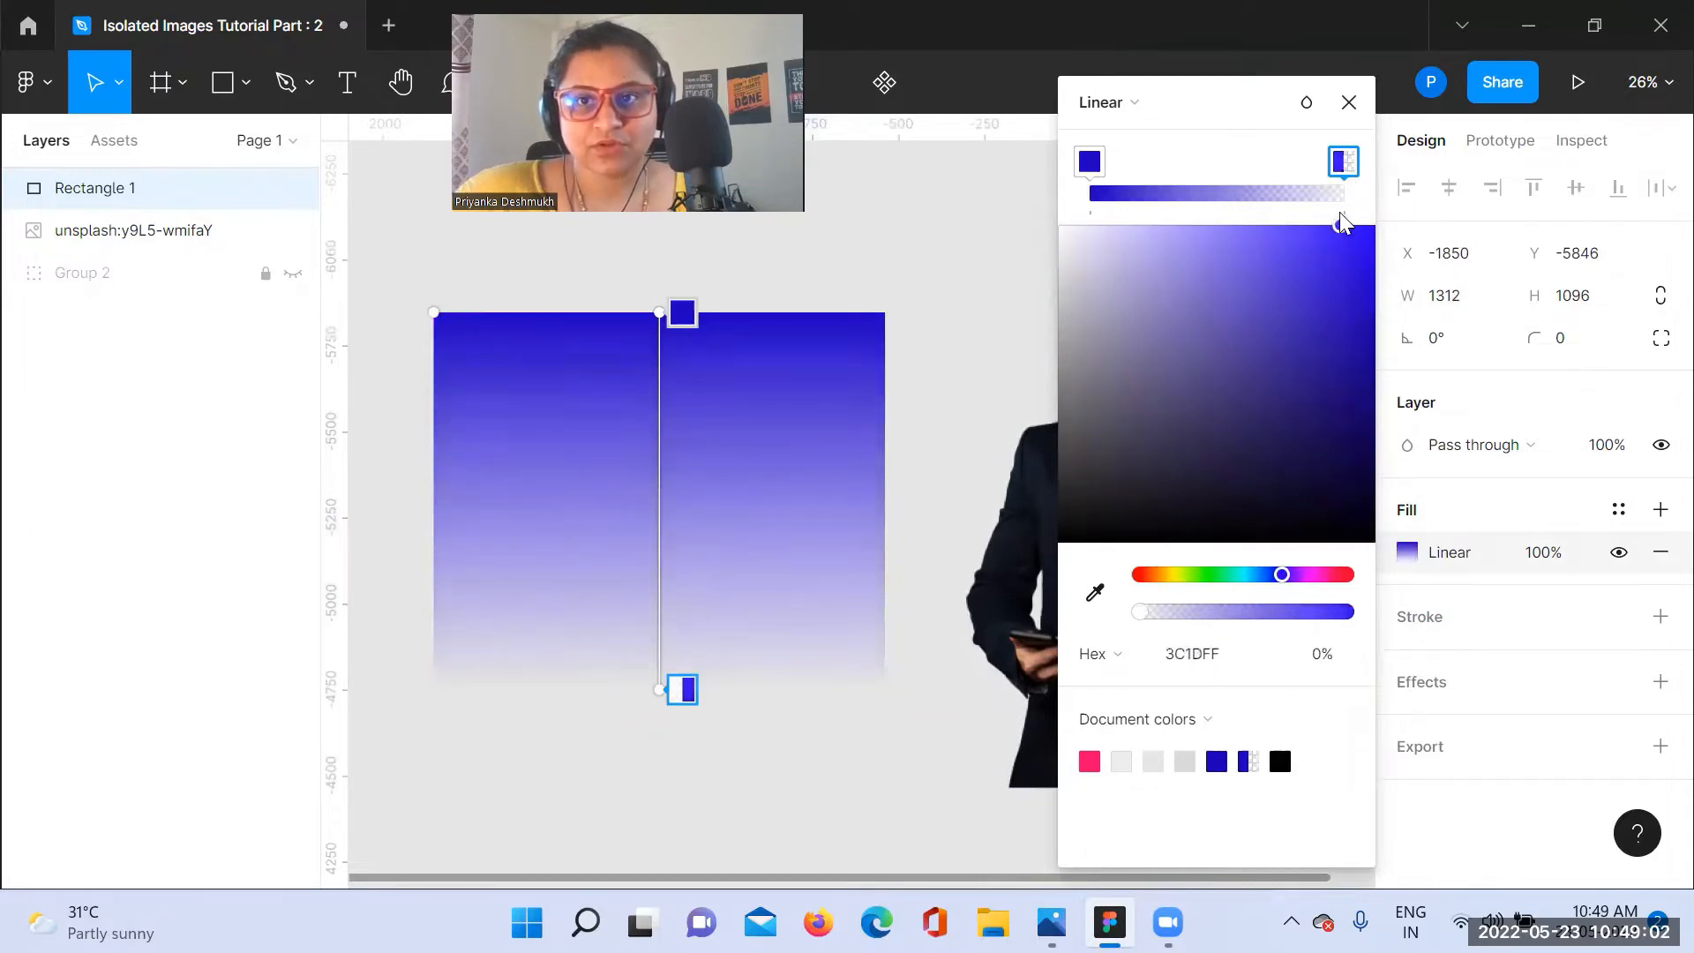
{"action": "left_click_drag", "start_coordinate": [1140, 611], "coordinate": [1344, 612]}
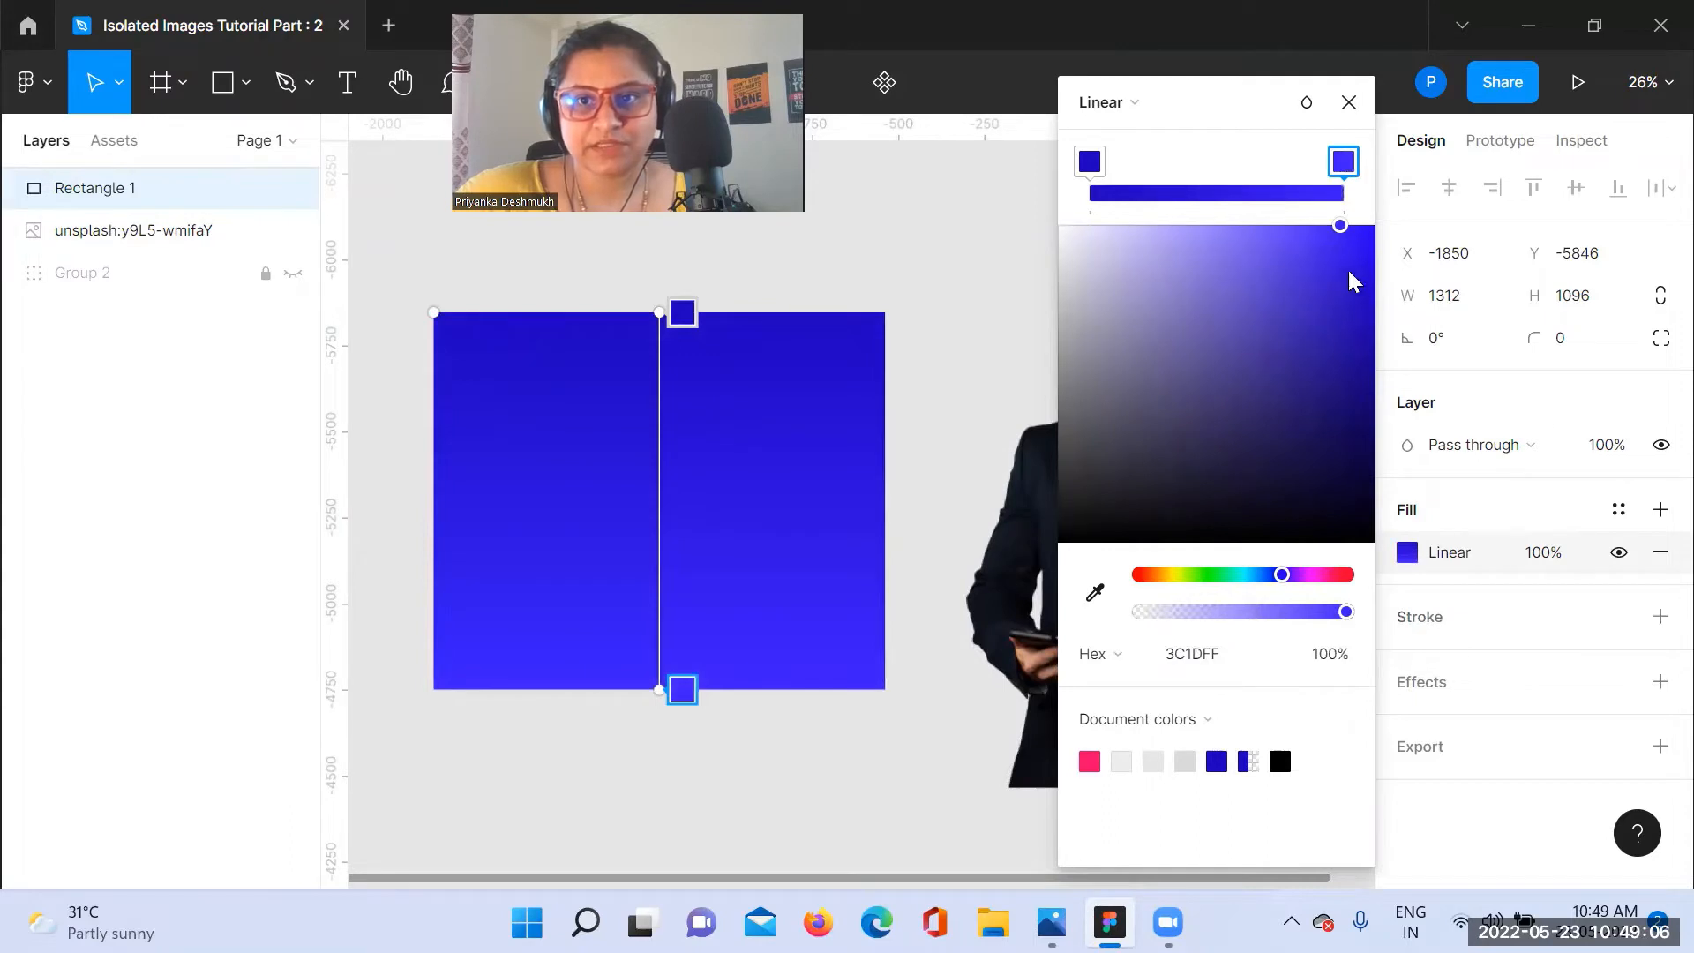
{"action": "left_click_drag", "start_coordinate": [1341, 228], "coordinate": [1263, 231]}
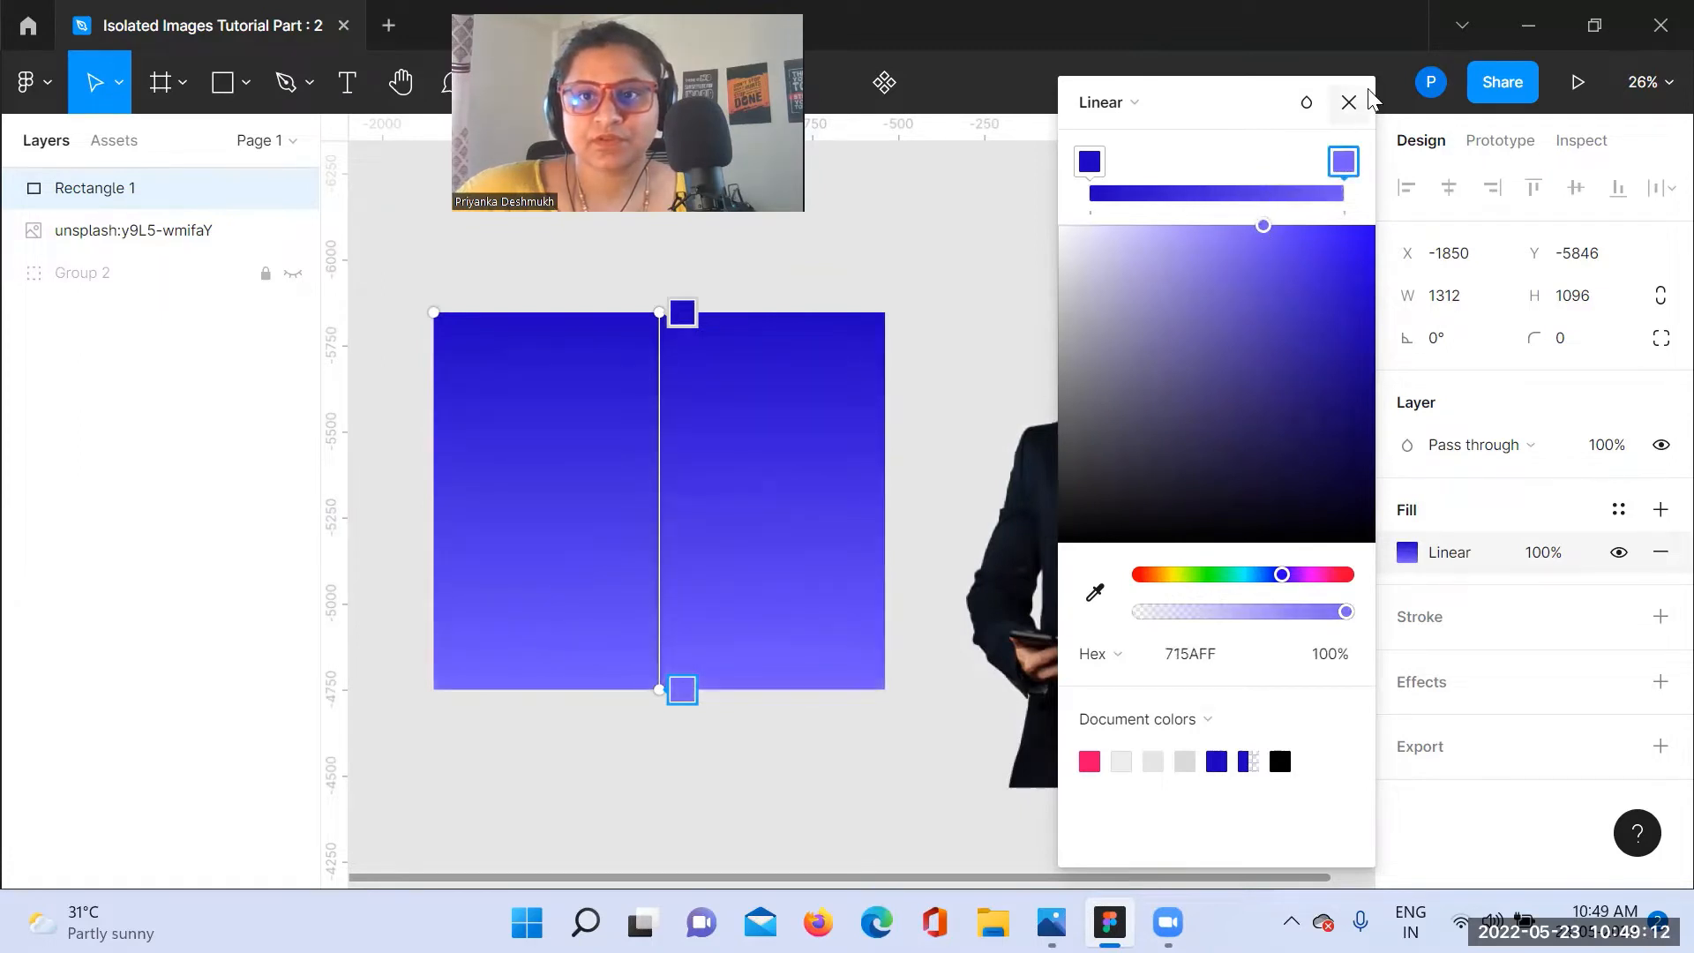
Step: Run the gradient diagonally, with the lighter stop at the rectangle's upper-left corner and the dark blue stop at its lower-right corner
{"action": "left_click_drag", "start_coordinate": [661, 312], "coordinate": [869, 669]}
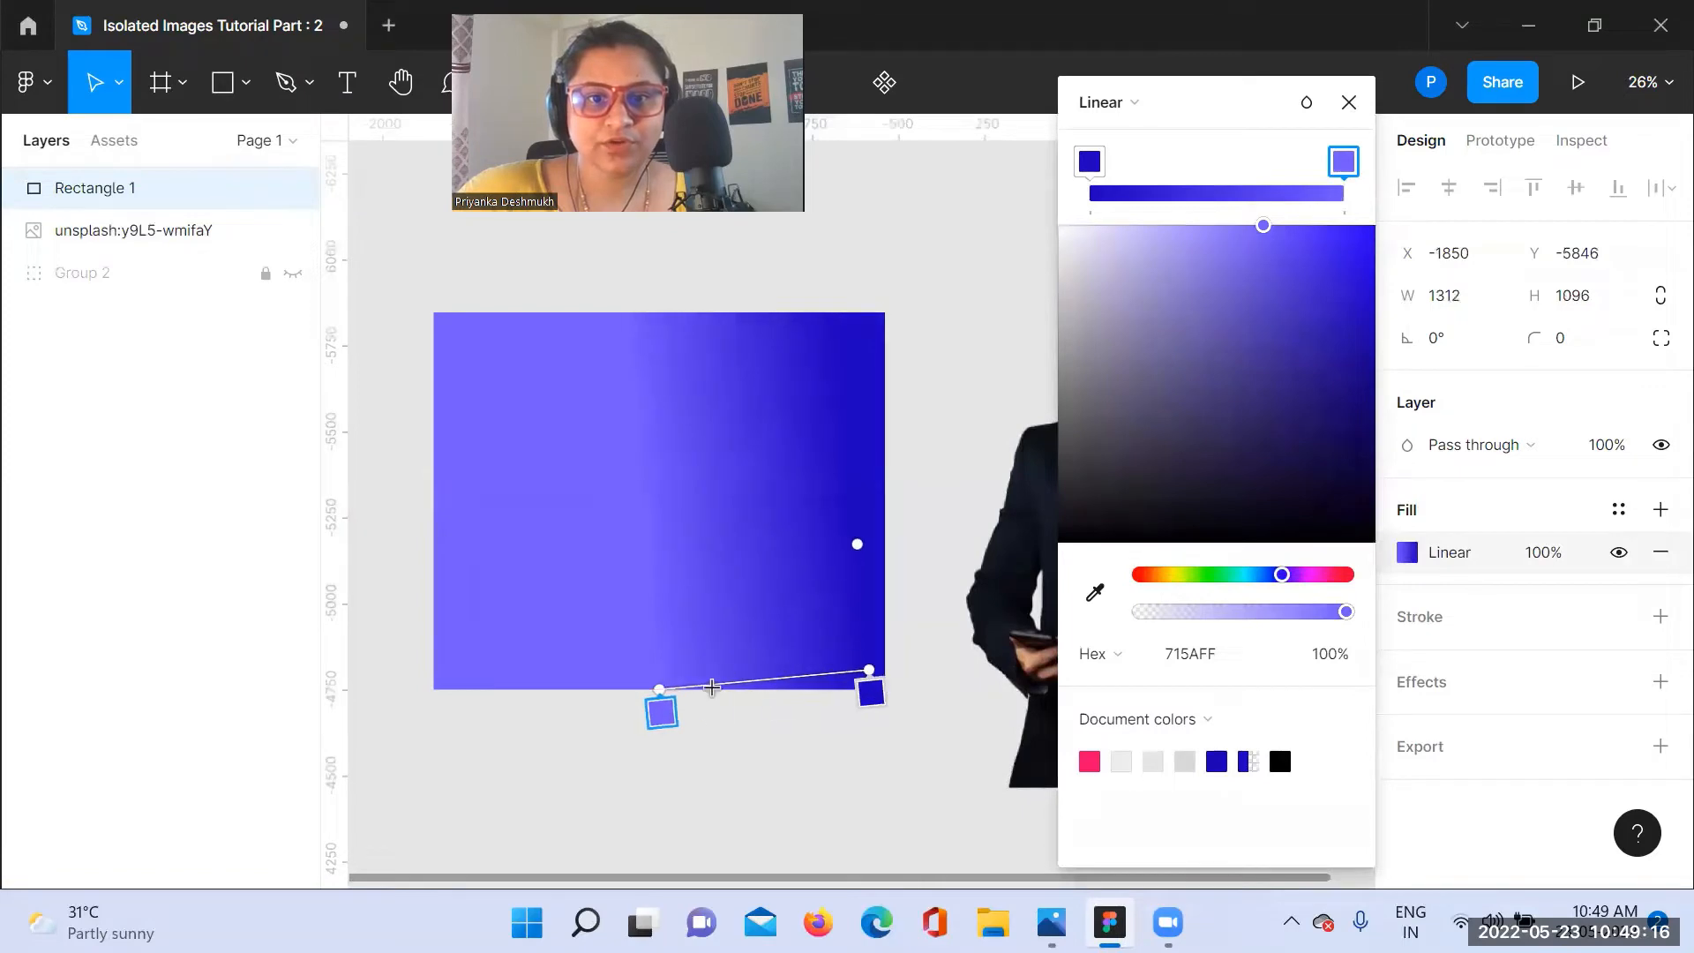
{"action": "left_click_drag", "start_coordinate": [660, 689], "coordinate": [441, 314]}
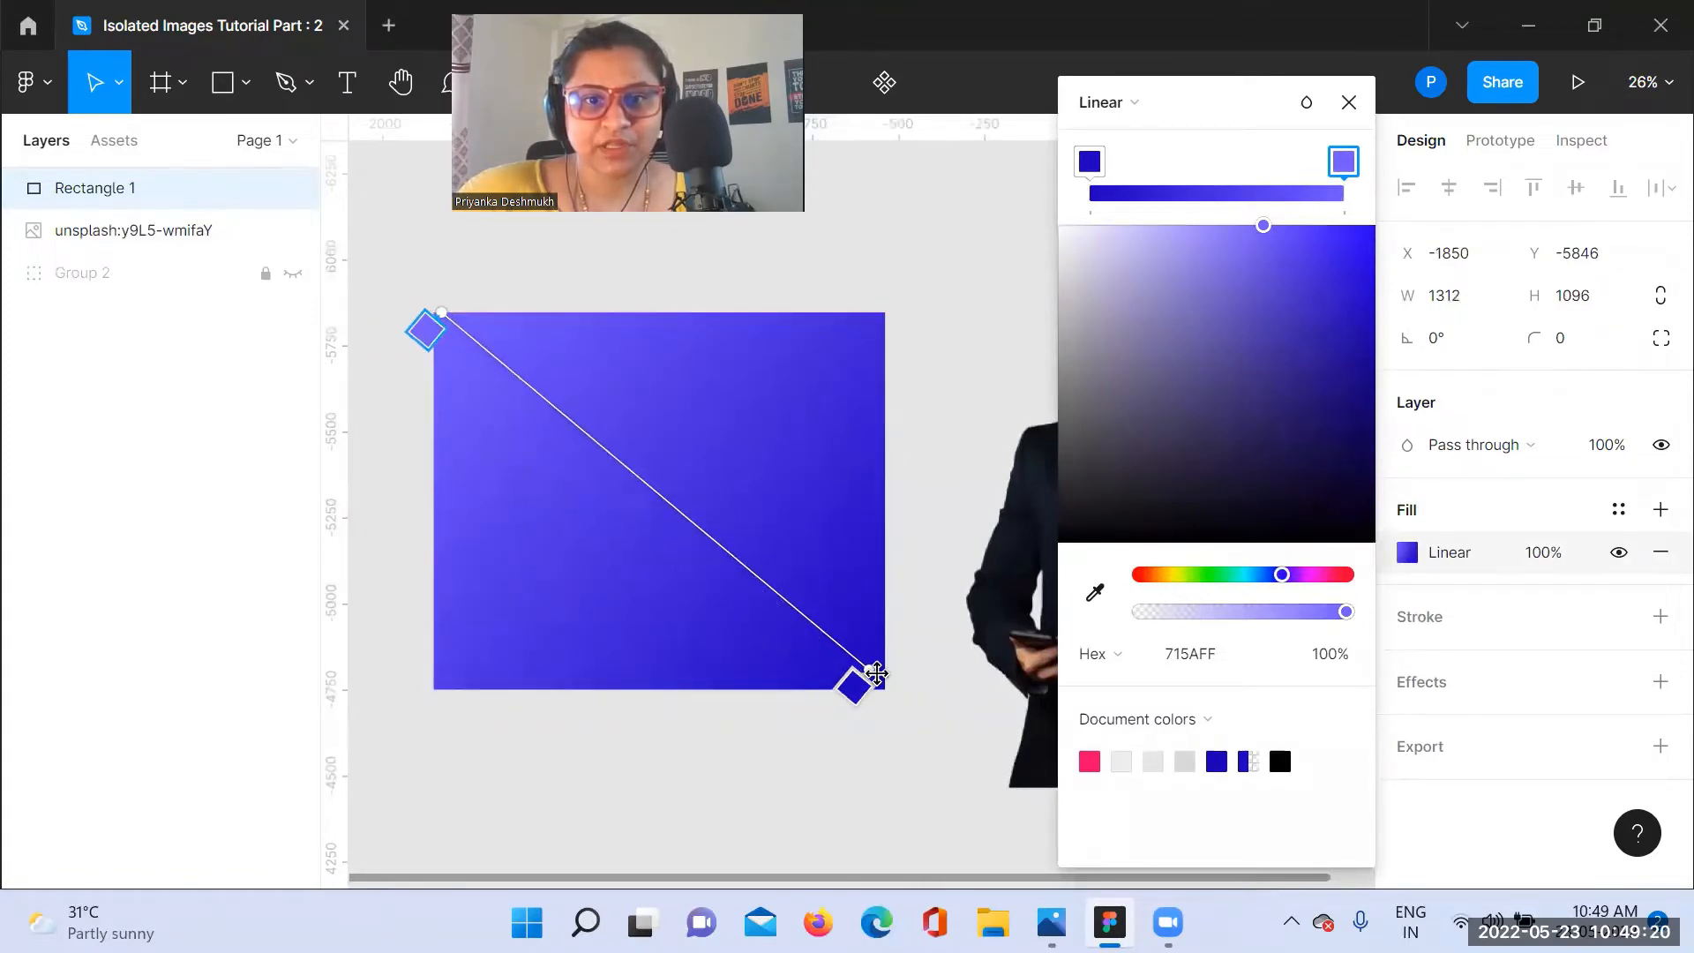
{"action": "left_click_drag", "start_coordinate": [876, 673], "coordinate": [878, 688]}
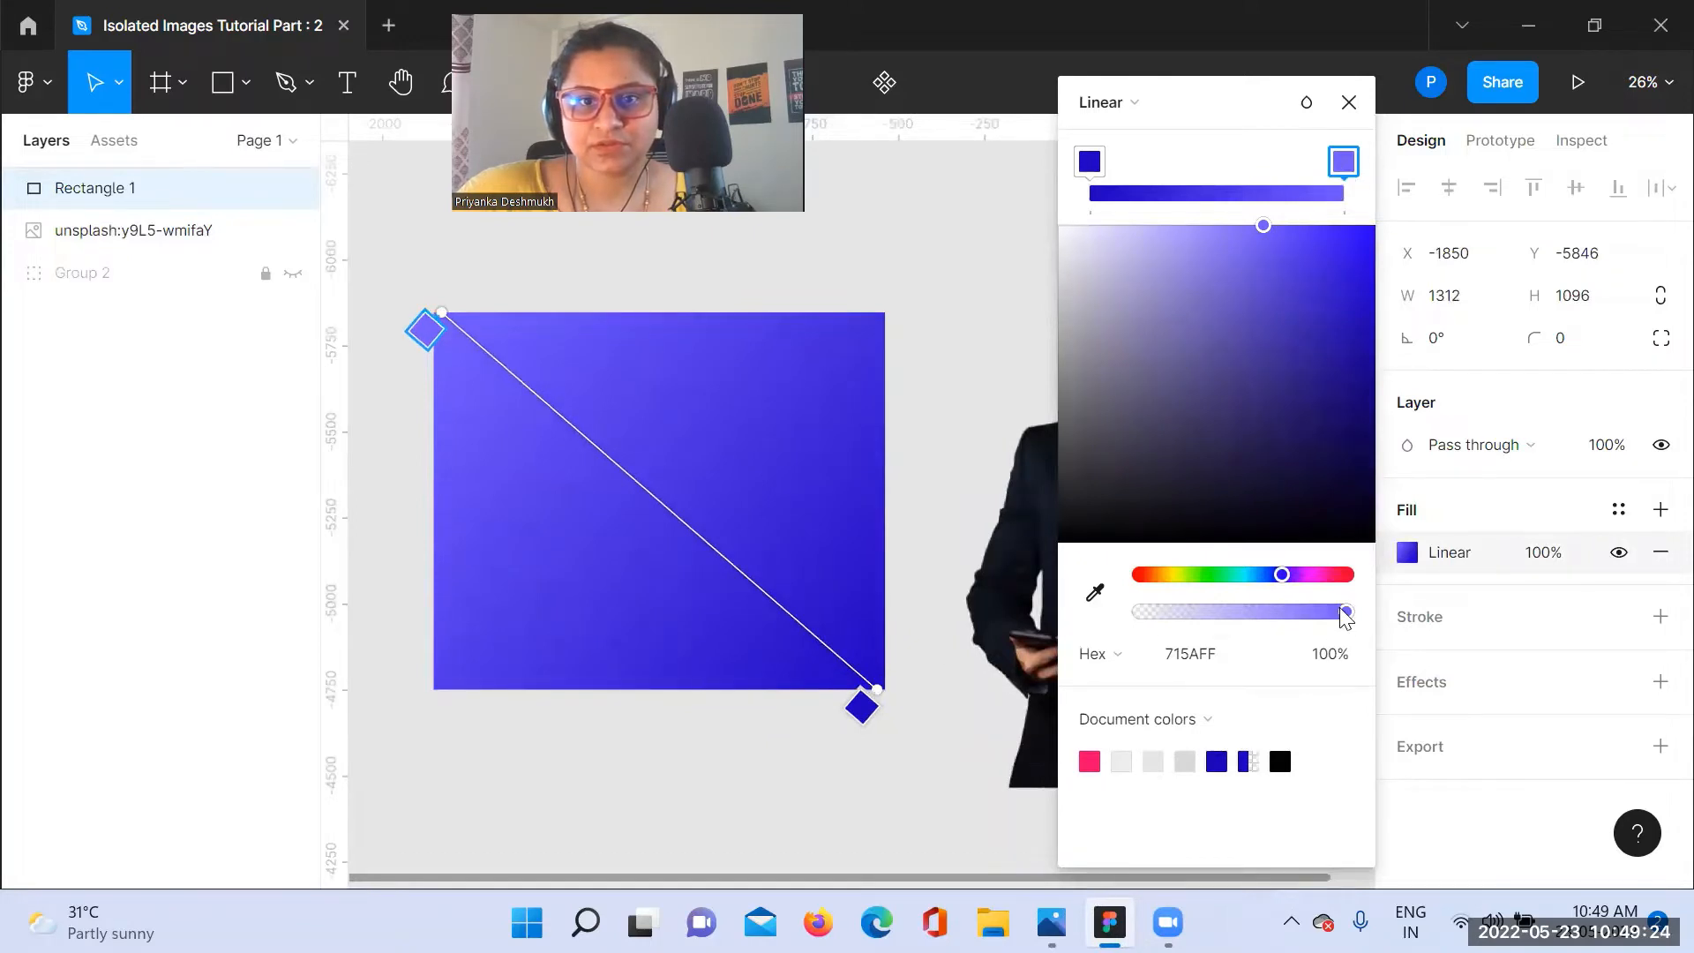
Step: Lower the lighter gradient stop's opacity to 84% and move the rectangle slightly to about X -1773, Y -5884
{"action": "mouse_move", "coordinate": [1346, 612]}
{"action": "left_mouse_down"}
{"action": "mouse_move", "coordinate": [1285, 613]}
{"action": "mouse_move", "coordinate": [1314, 624]}
{"action": "left_mouse_up"}
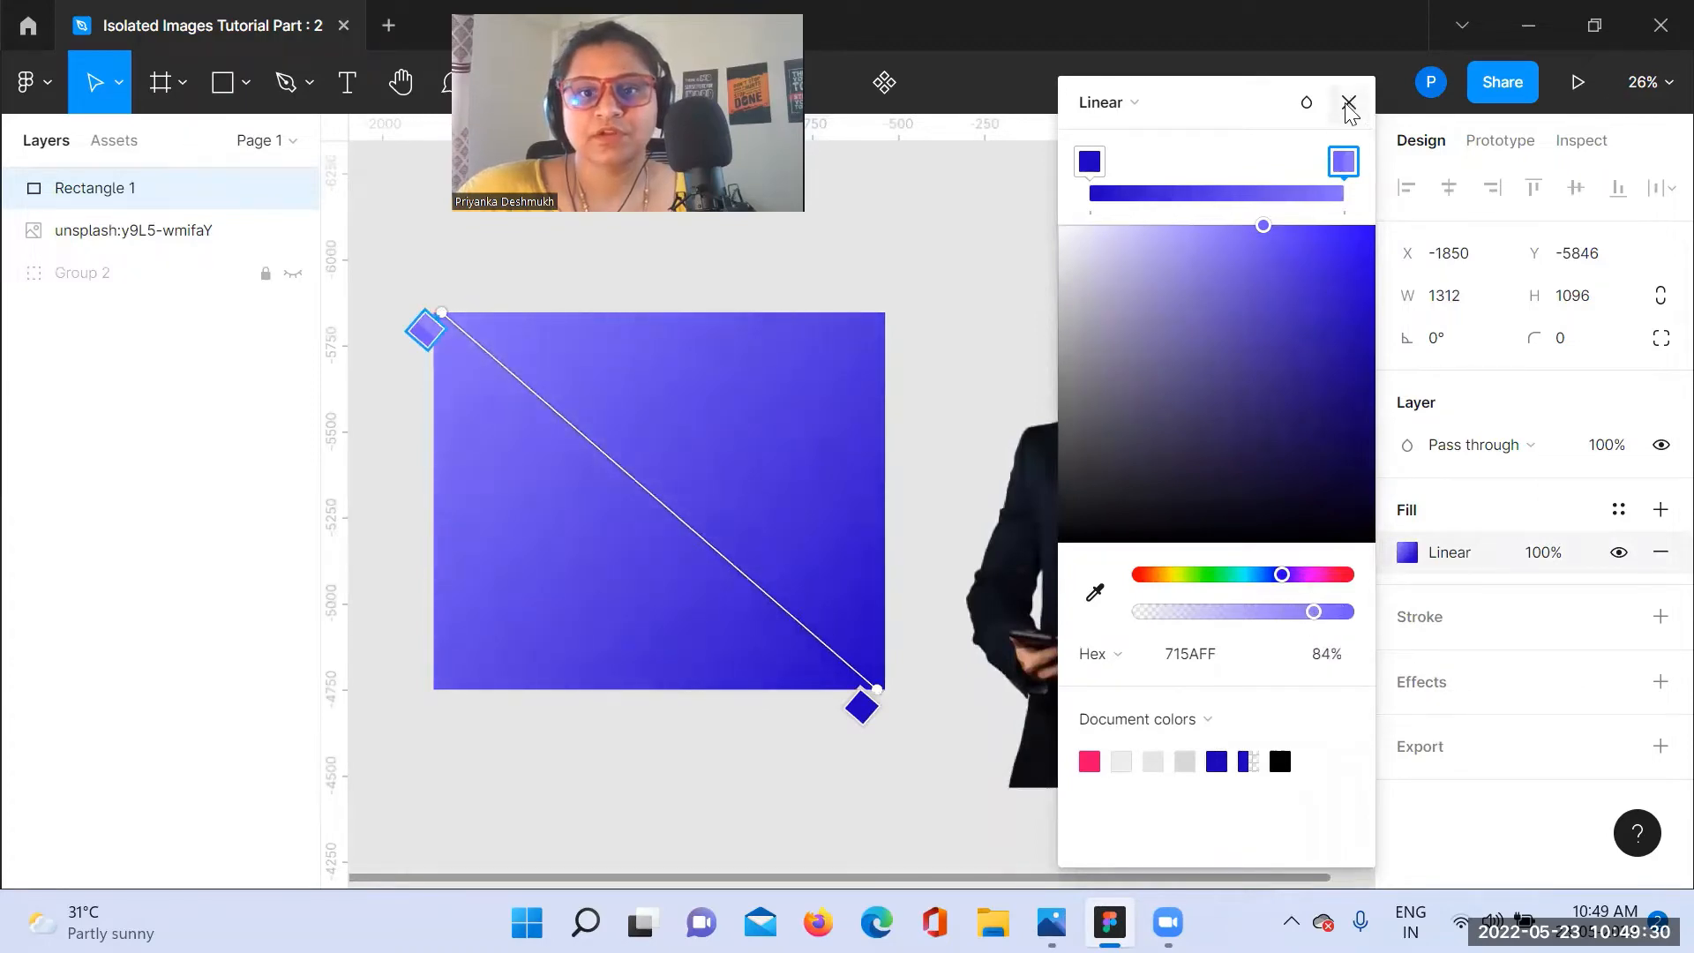
{"action": "left_click", "coordinate": [1348, 104]}
{"action": "left_click", "coordinate": [983, 427]}
{"action": "left_click", "coordinate": [692, 447]}
{"action": "left_click_drag", "start_coordinate": [692, 447], "coordinate": [713, 427]}
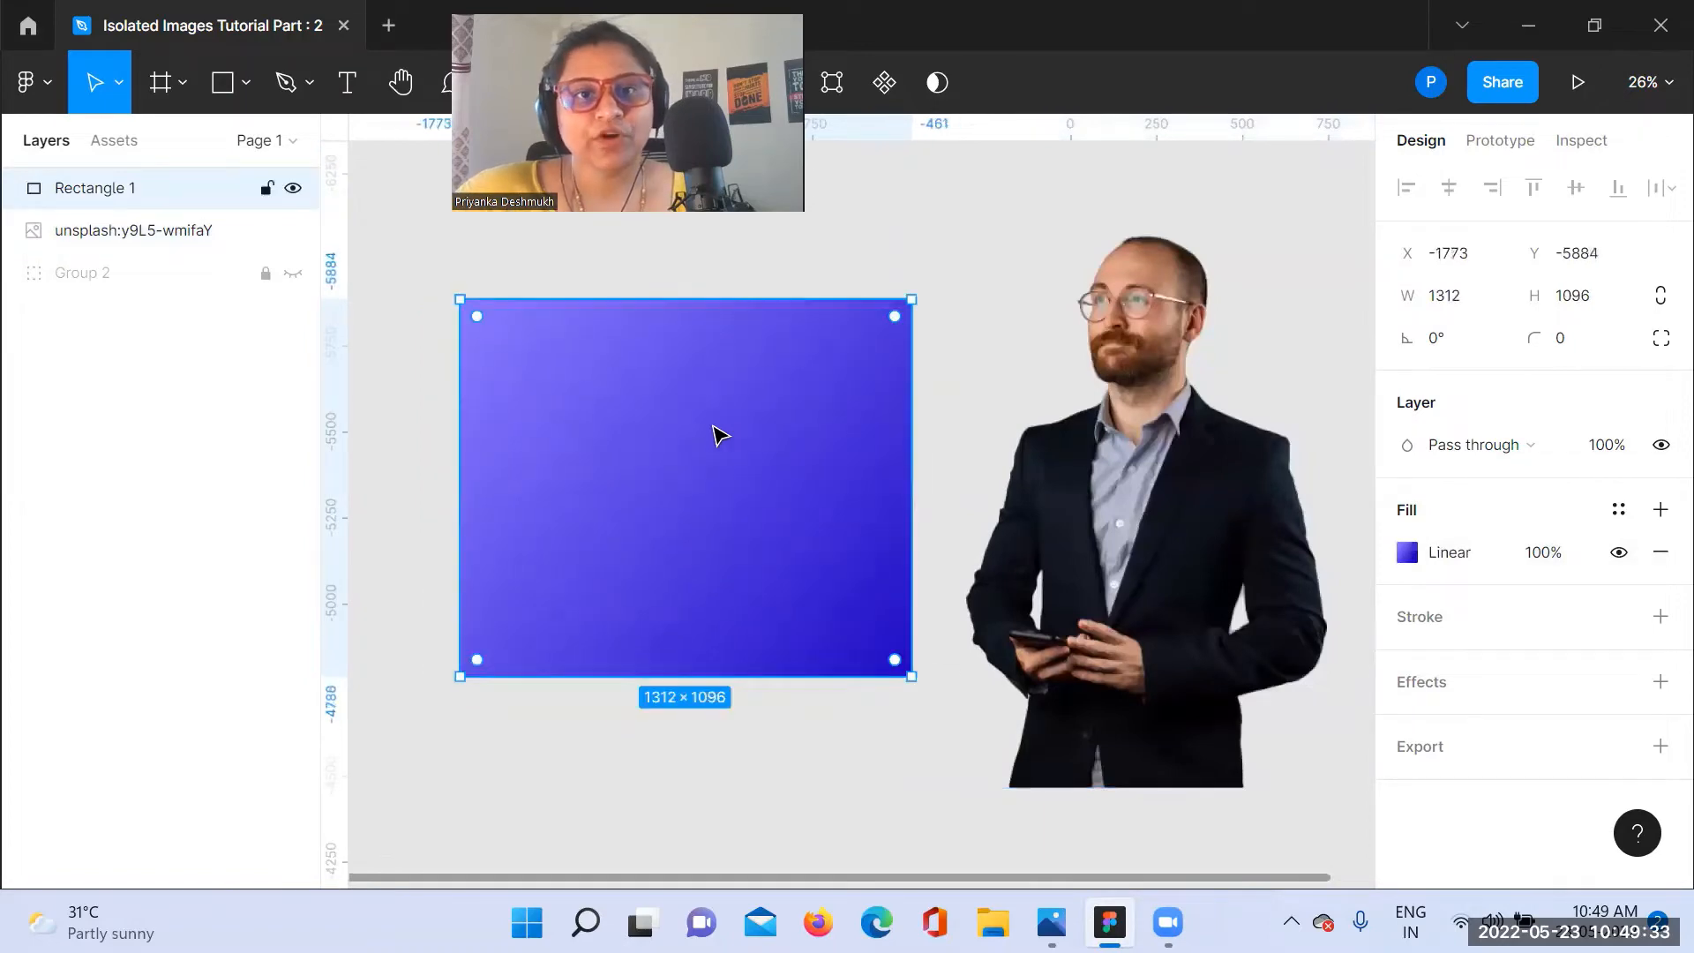
Step: Check the reference Group 3.png in Photos and reshape the rectangle's four corner points in Figma into a tapered quadrilateral with a shorter left edge
{"action": "double_click", "coordinate": [623, 459]}
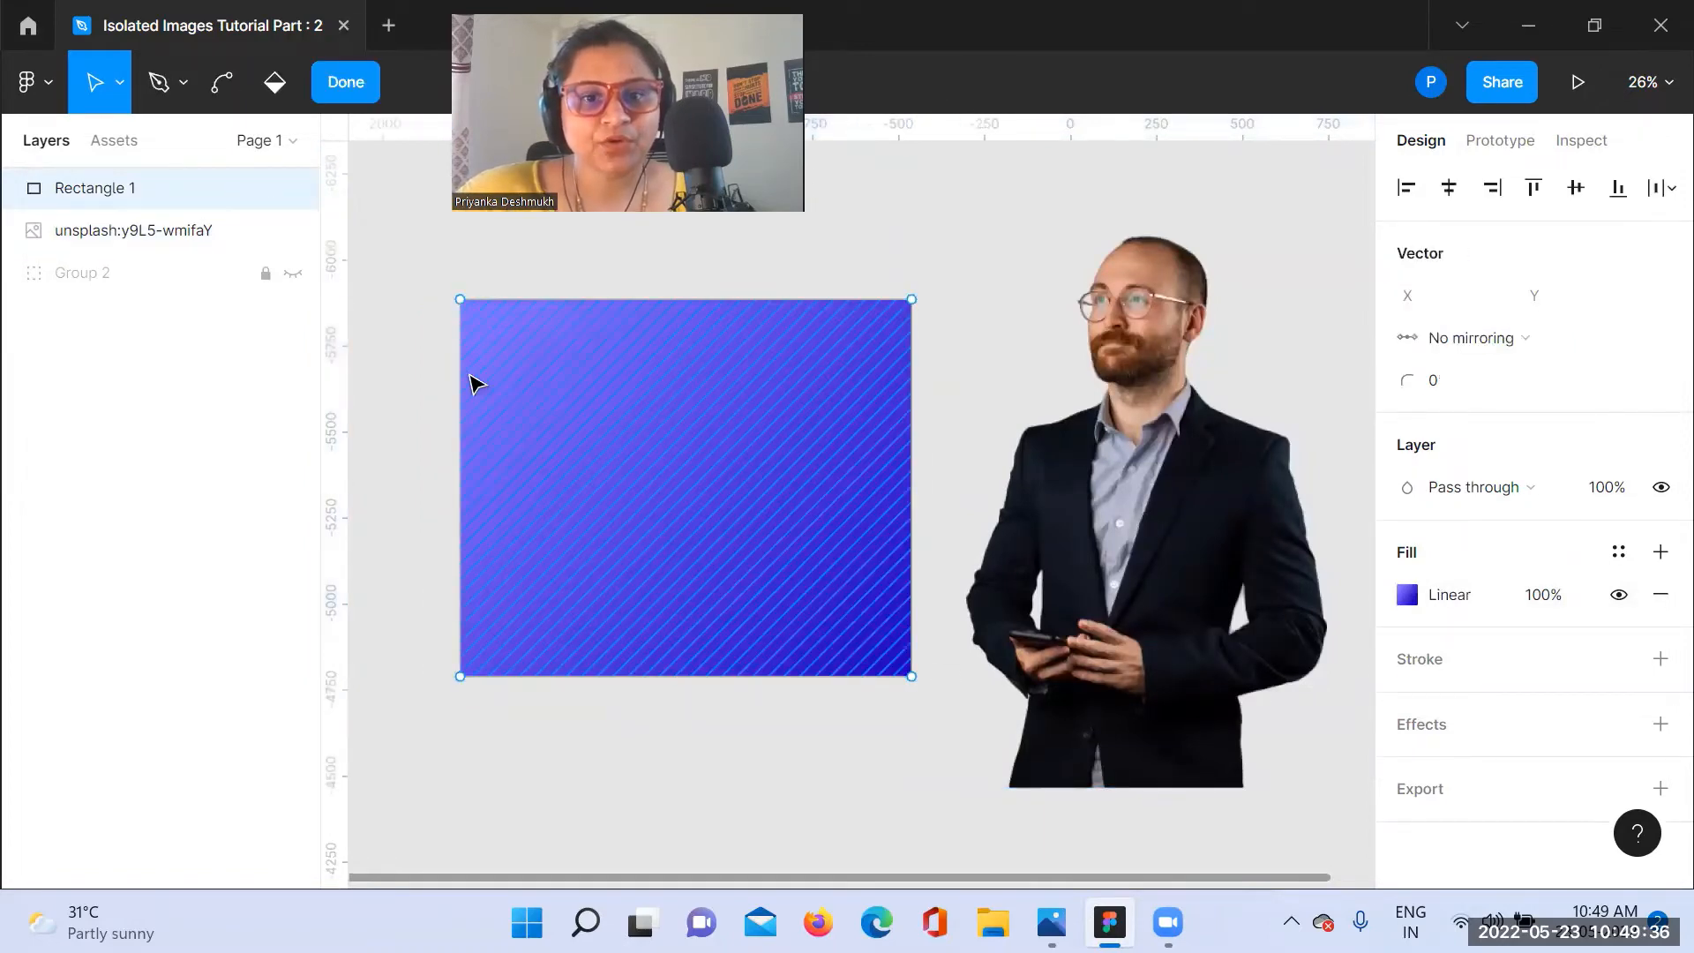
{"action": "left_click", "coordinate": [1110, 922]}
{"action": "left_click", "coordinate": [1110, 922]}
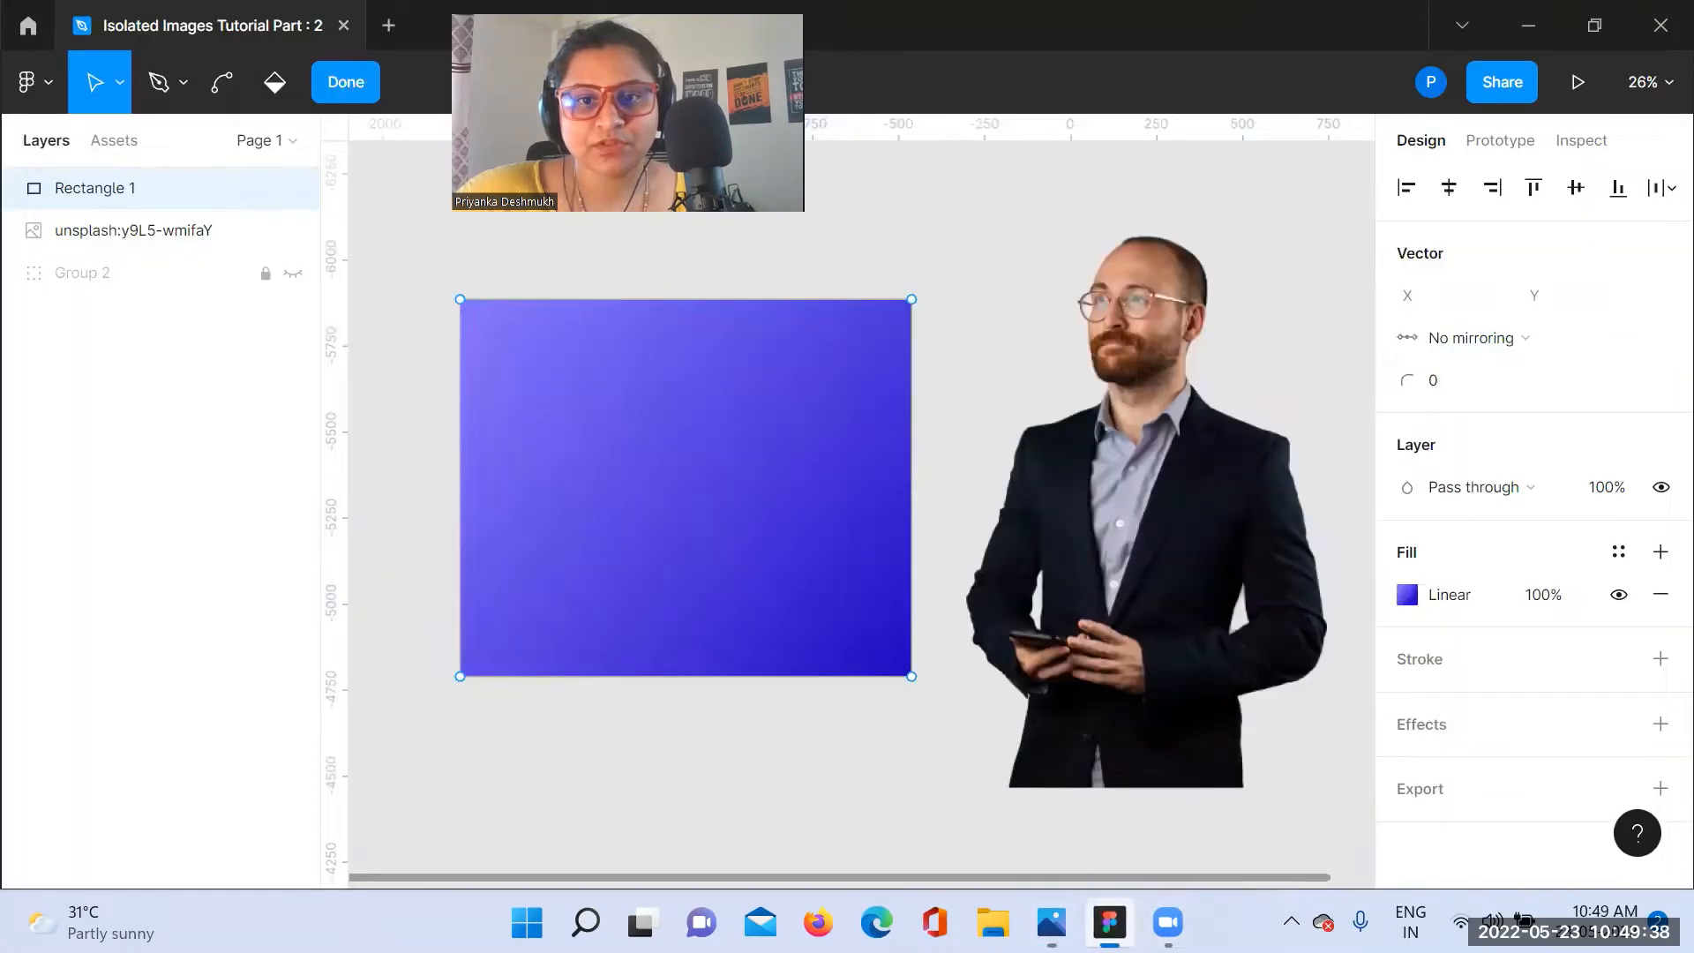
{"action": "left_click", "coordinate": [1110, 922]}
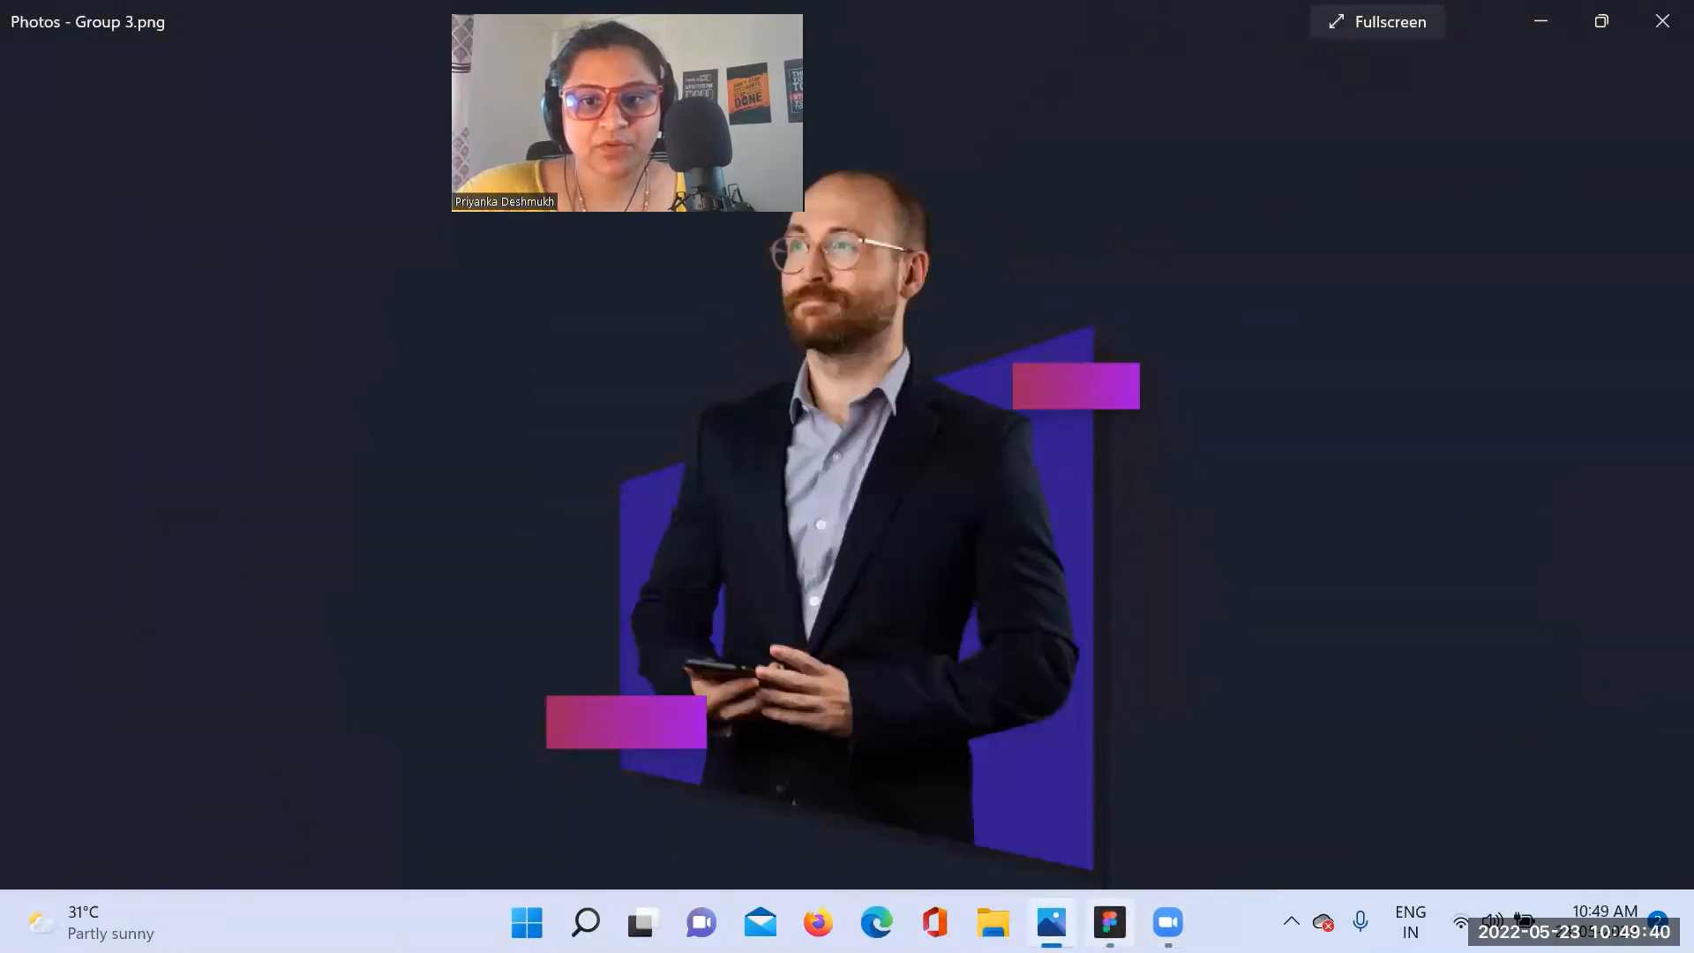
{"action": "left_click", "coordinate": [1110, 922]}
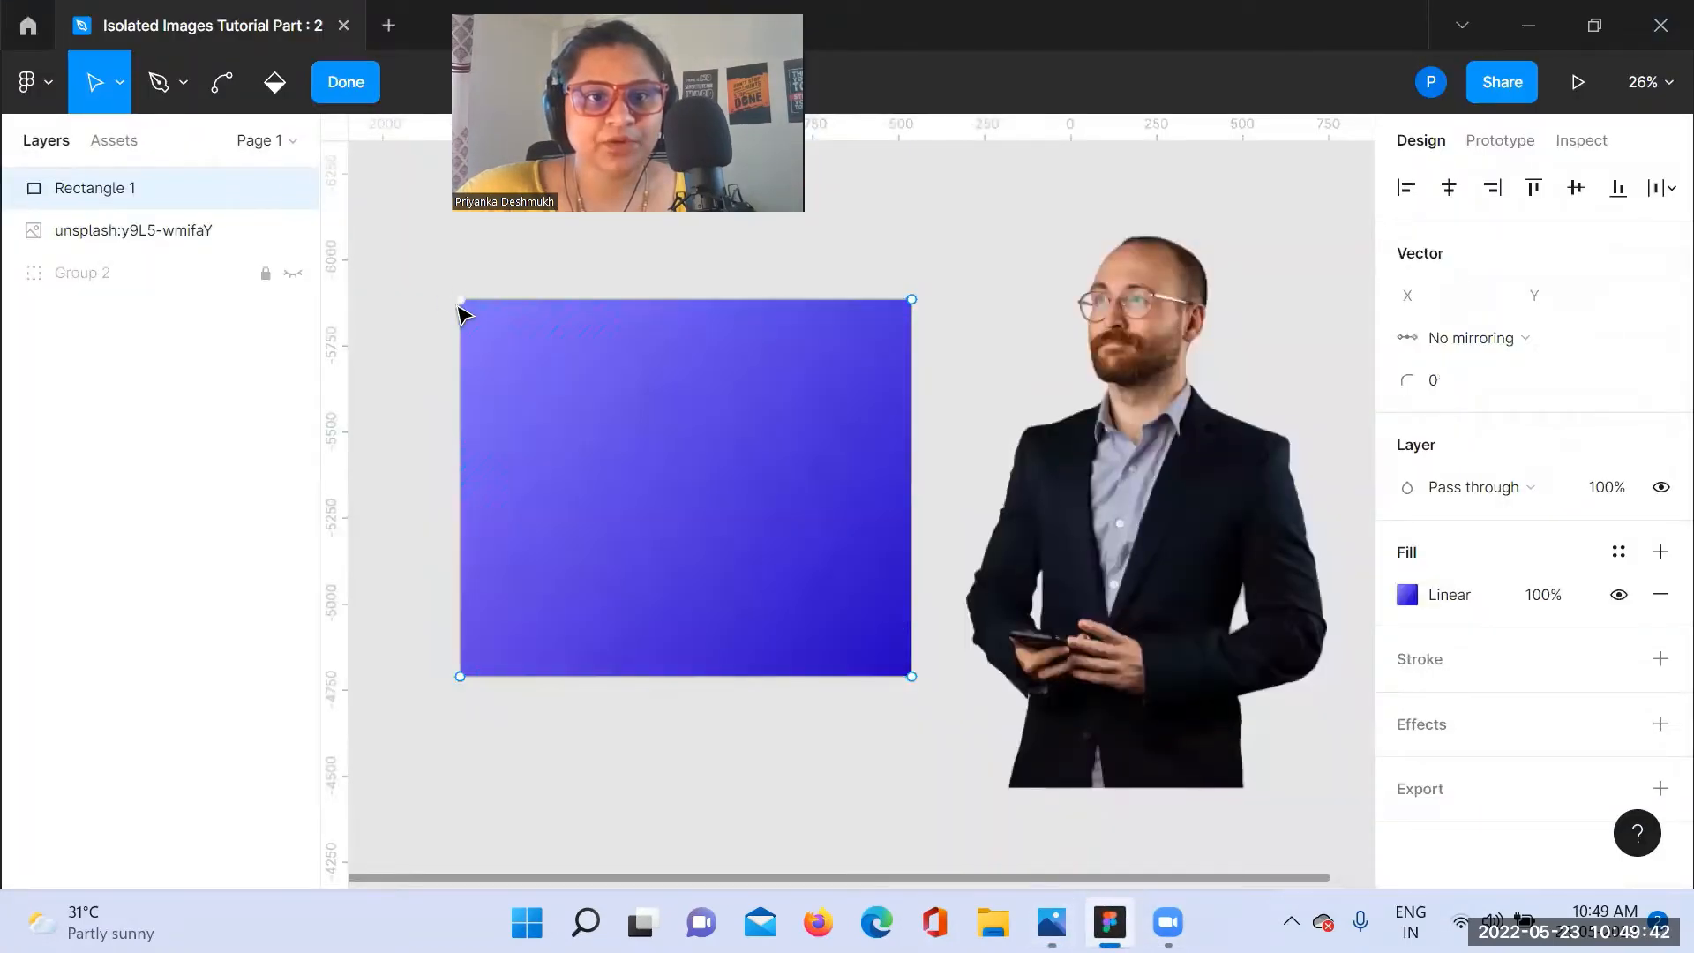
{"action": "mouse_move", "coordinate": [461, 301]}
{"action": "left_mouse_down"}
{"action": "mouse_move", "coordinate": [471, 440]}
{"action": "mouse_move", "coordinate": [492, 441]}
{"action": "left_mouse_up"}
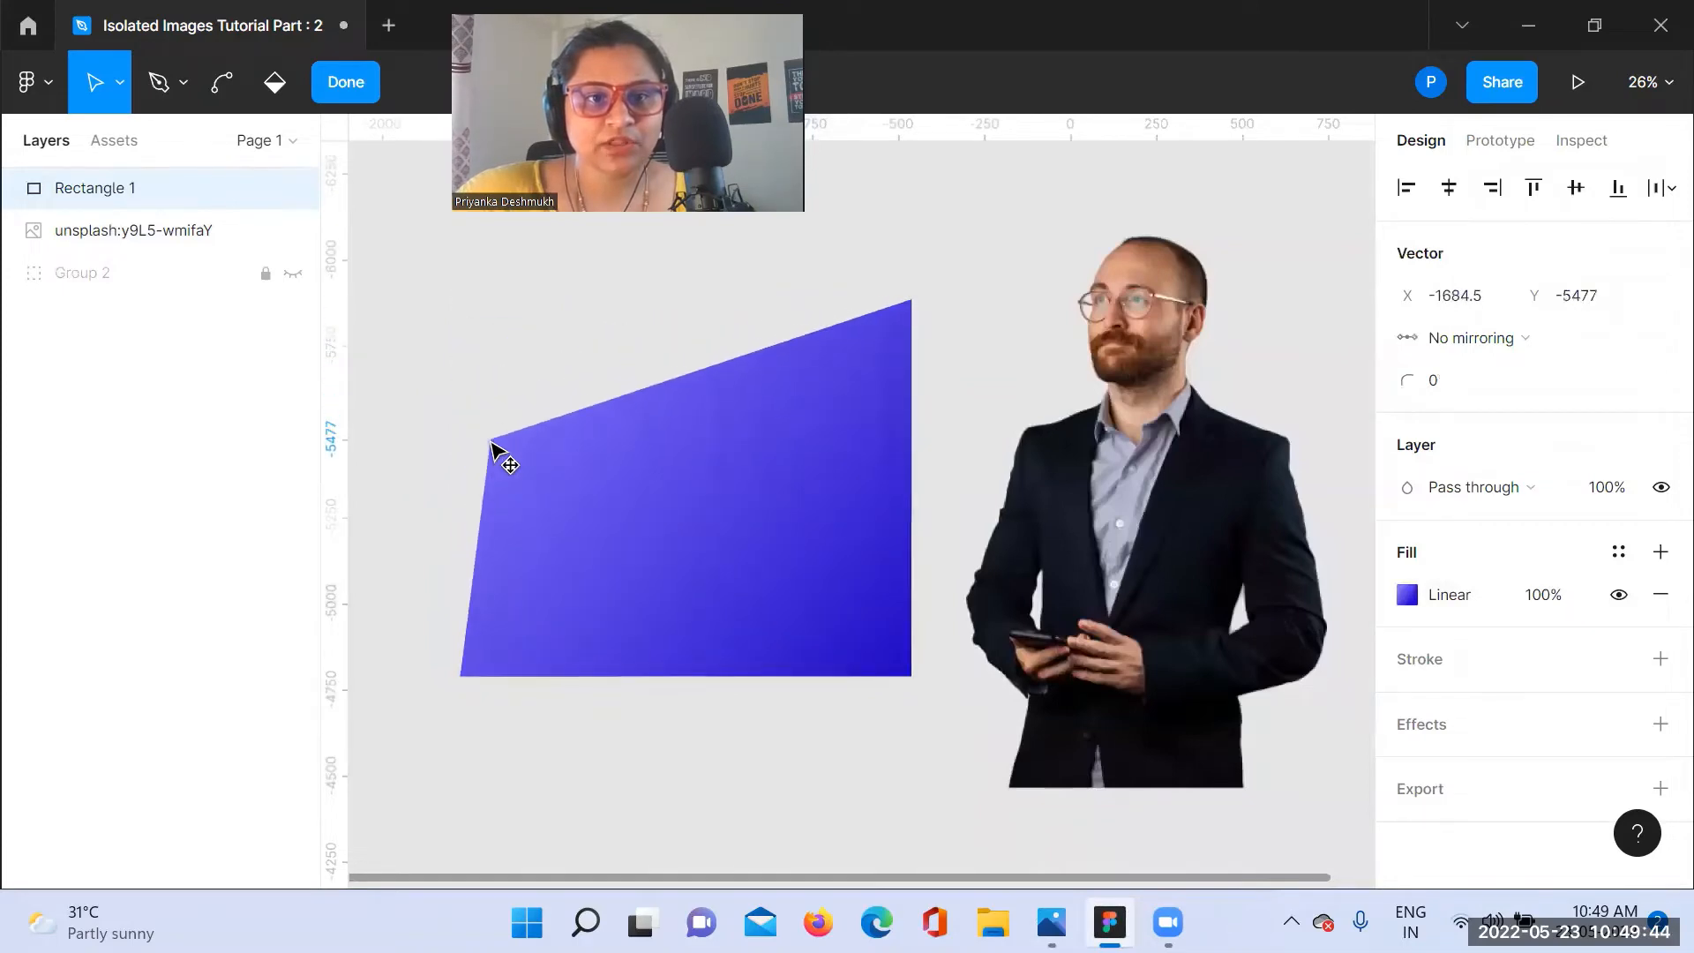
{"action": "left_click_drag", "start_coordinate": [460, 675], "coordinate": [490, 628]}
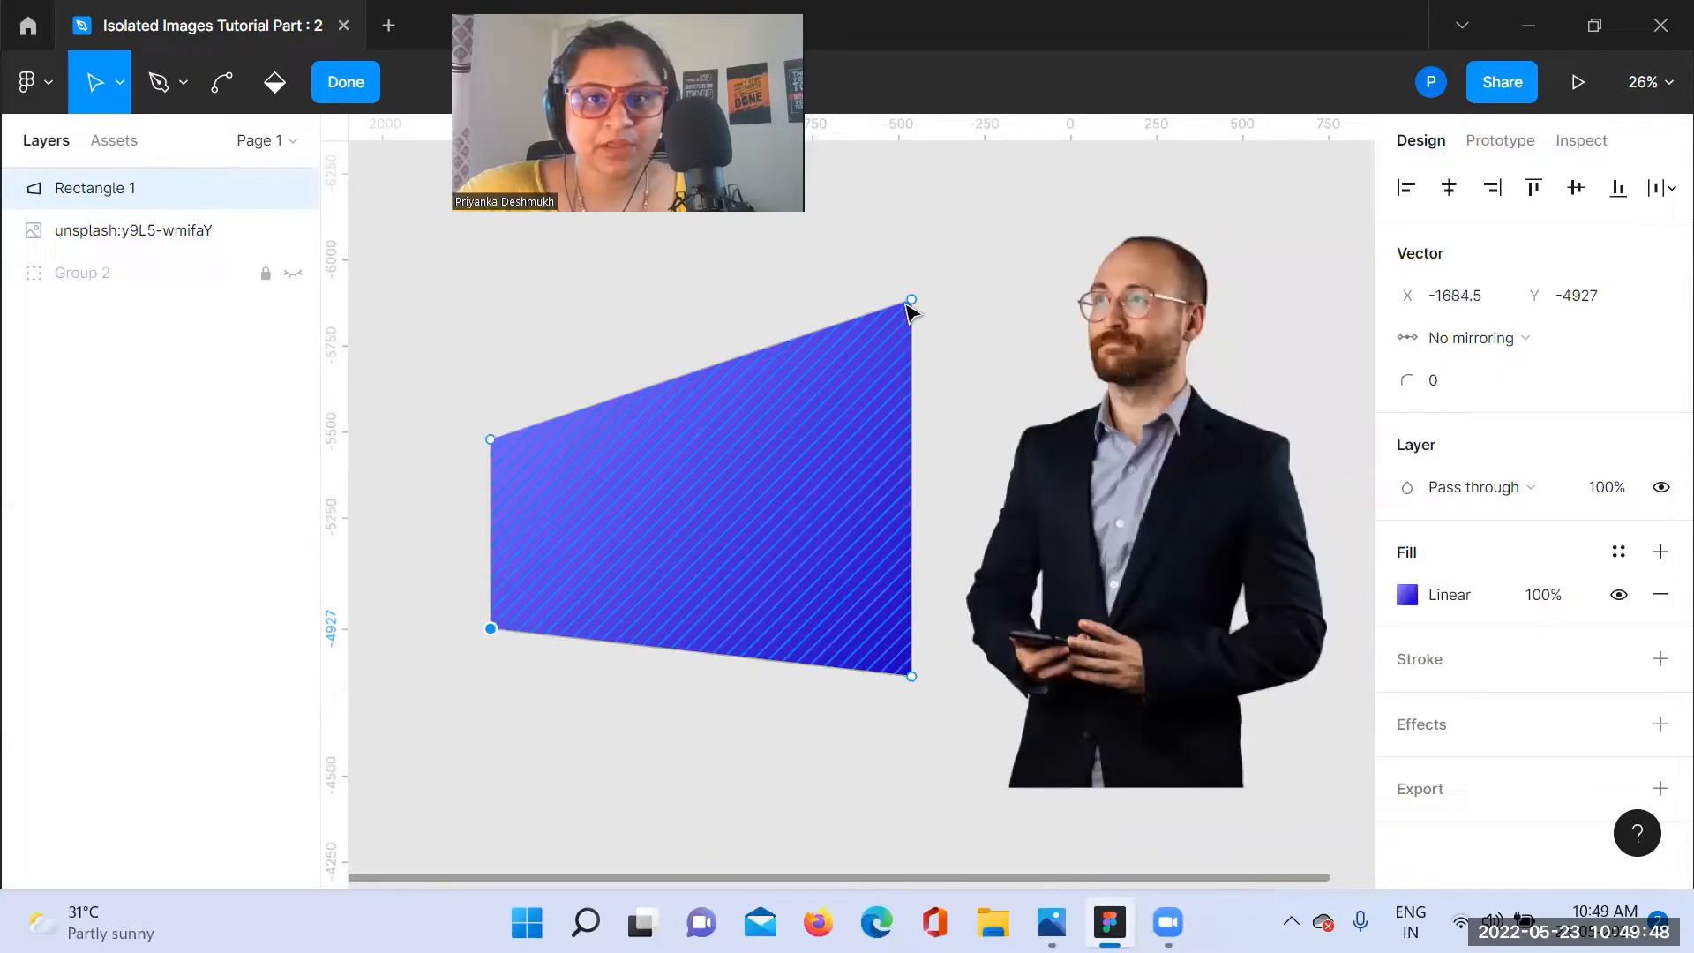
{"action": "left_click_drag", "start_coordinate": [911, 300], "coordinate": [829, 310]}
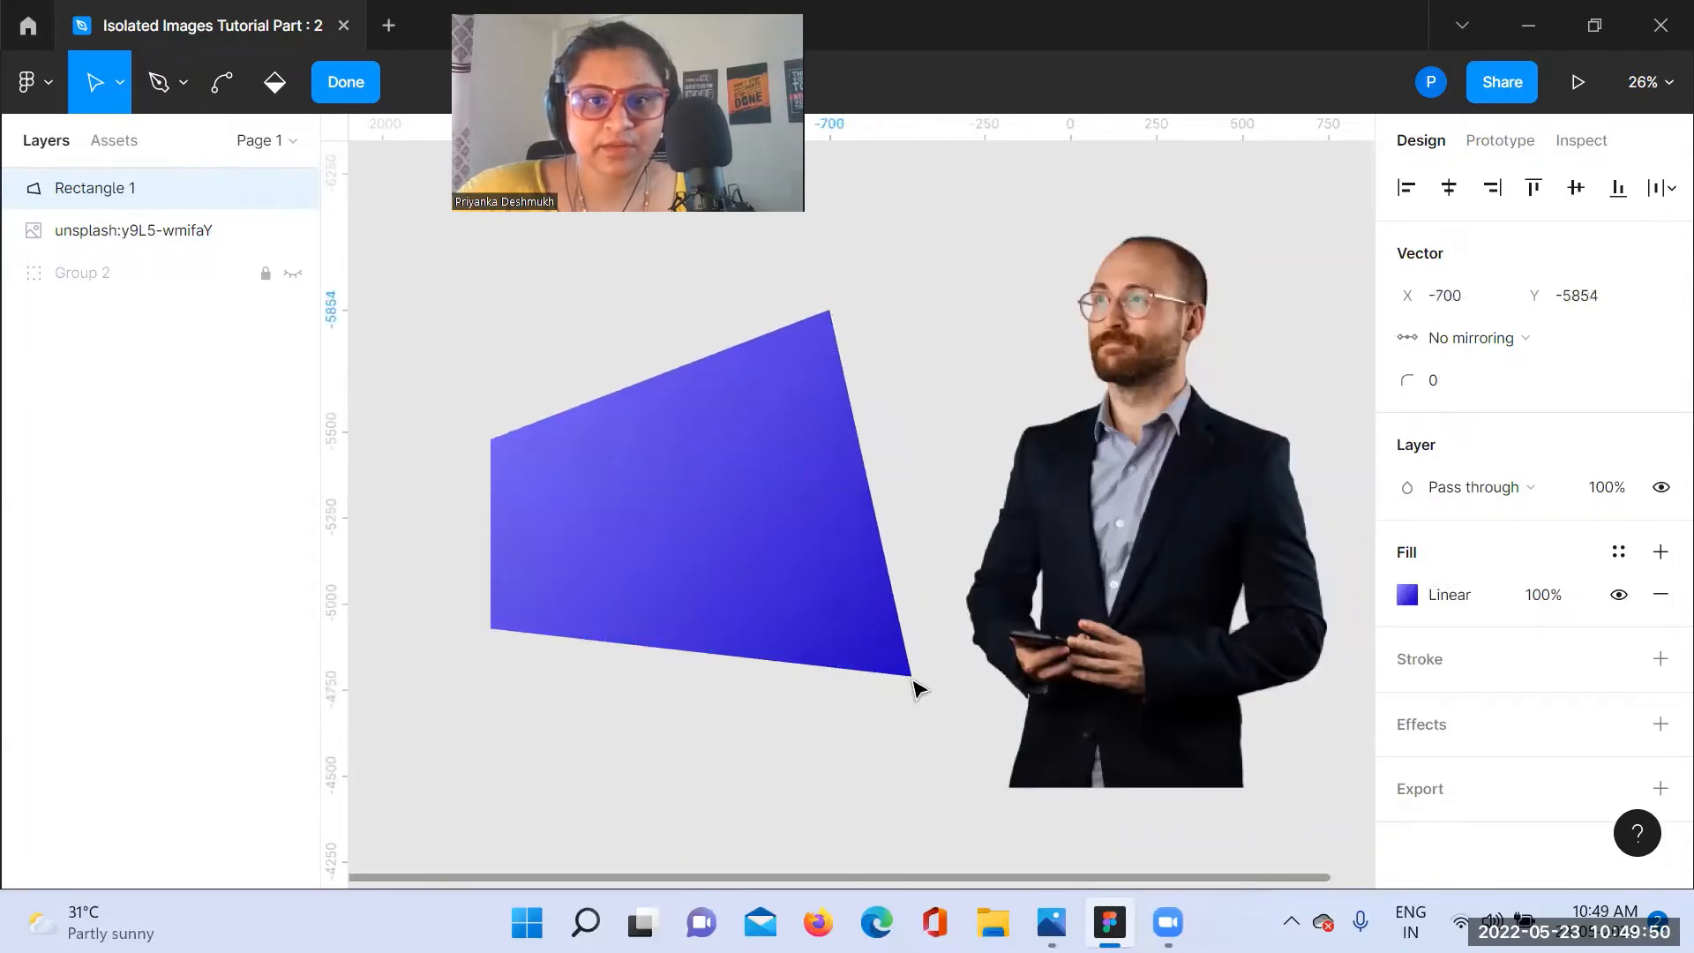
{"action": "left_click_drag", "start_coordinate": [911, 676], "coordinate": [853, 702]}
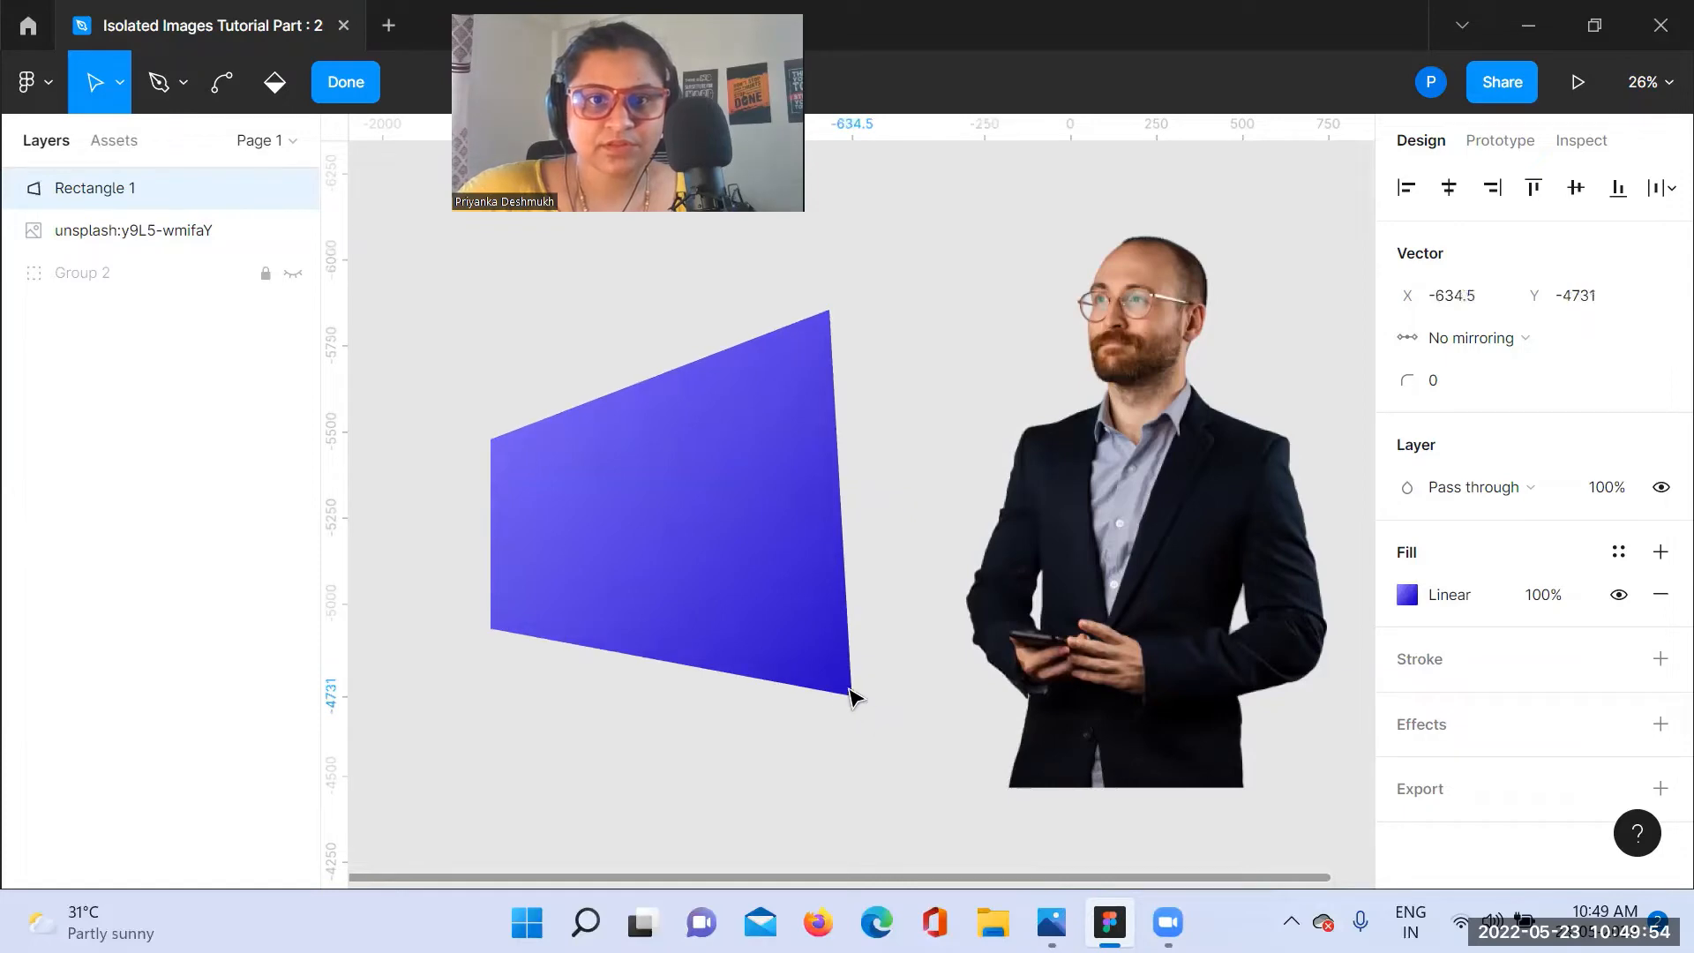
Step: Refine the shape's left corners to about X -1623, Y -5557.5 above and X -1654, Y -4846 below, and finish vector editing
{"action": "left_click", "coordinate": [492, 425]}
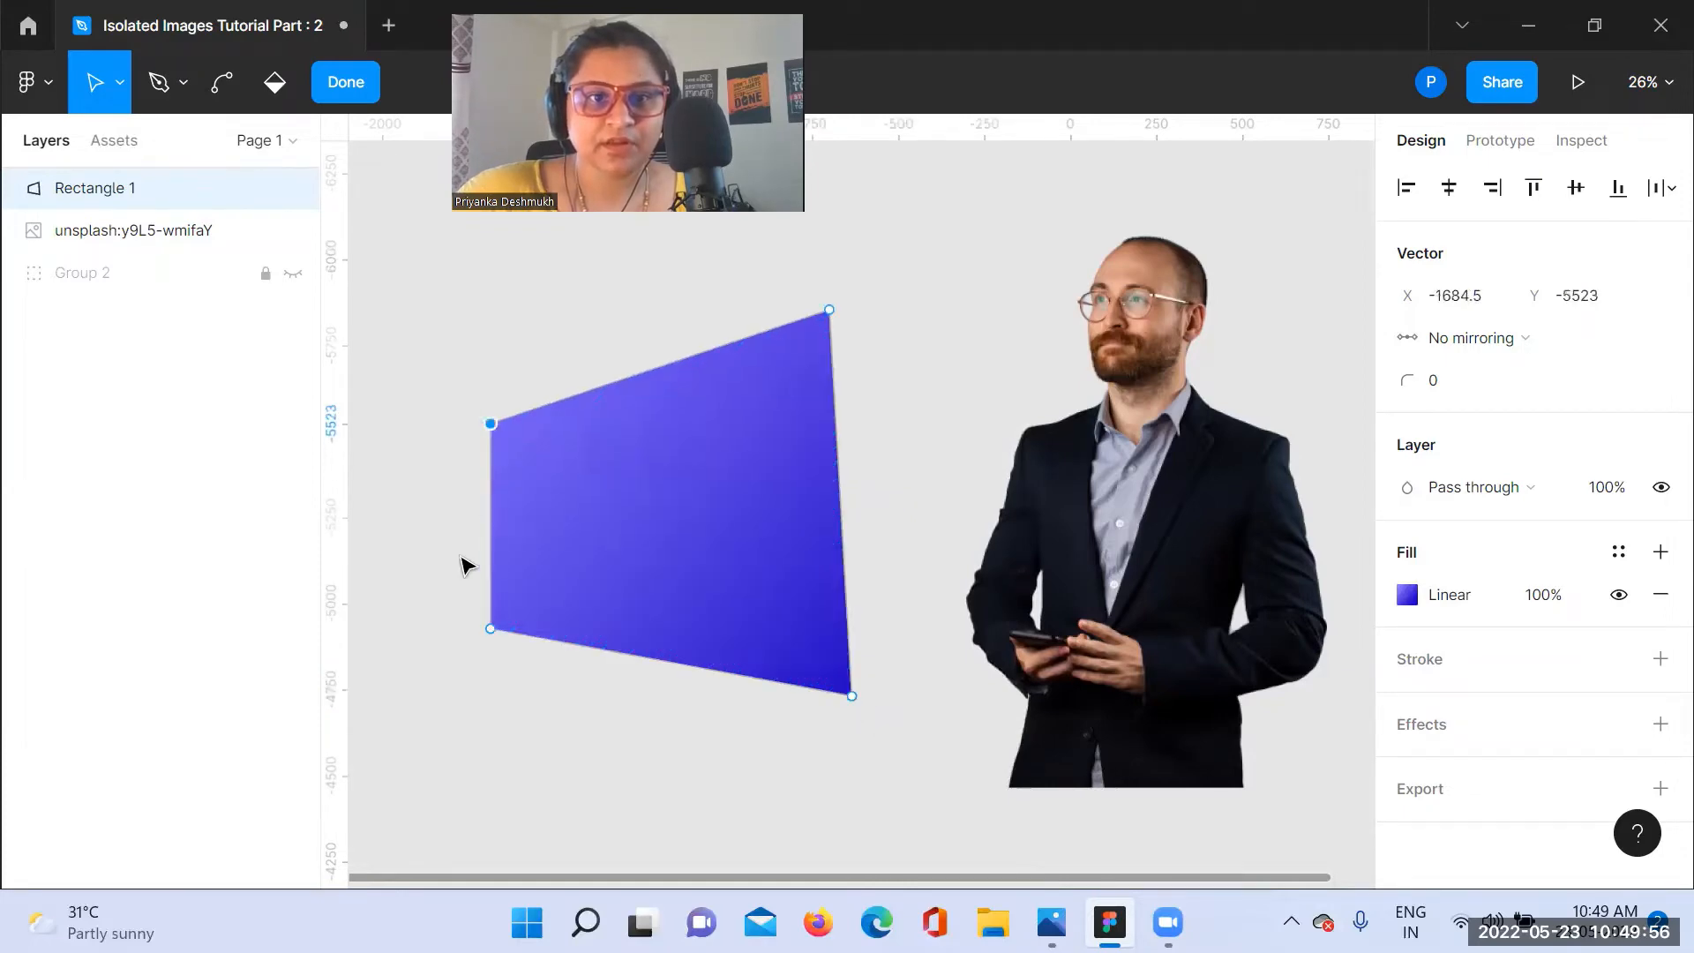
{"action": "left_click_drag", "start_coordinate": [492, 632], "coordinate": [510, 662]}
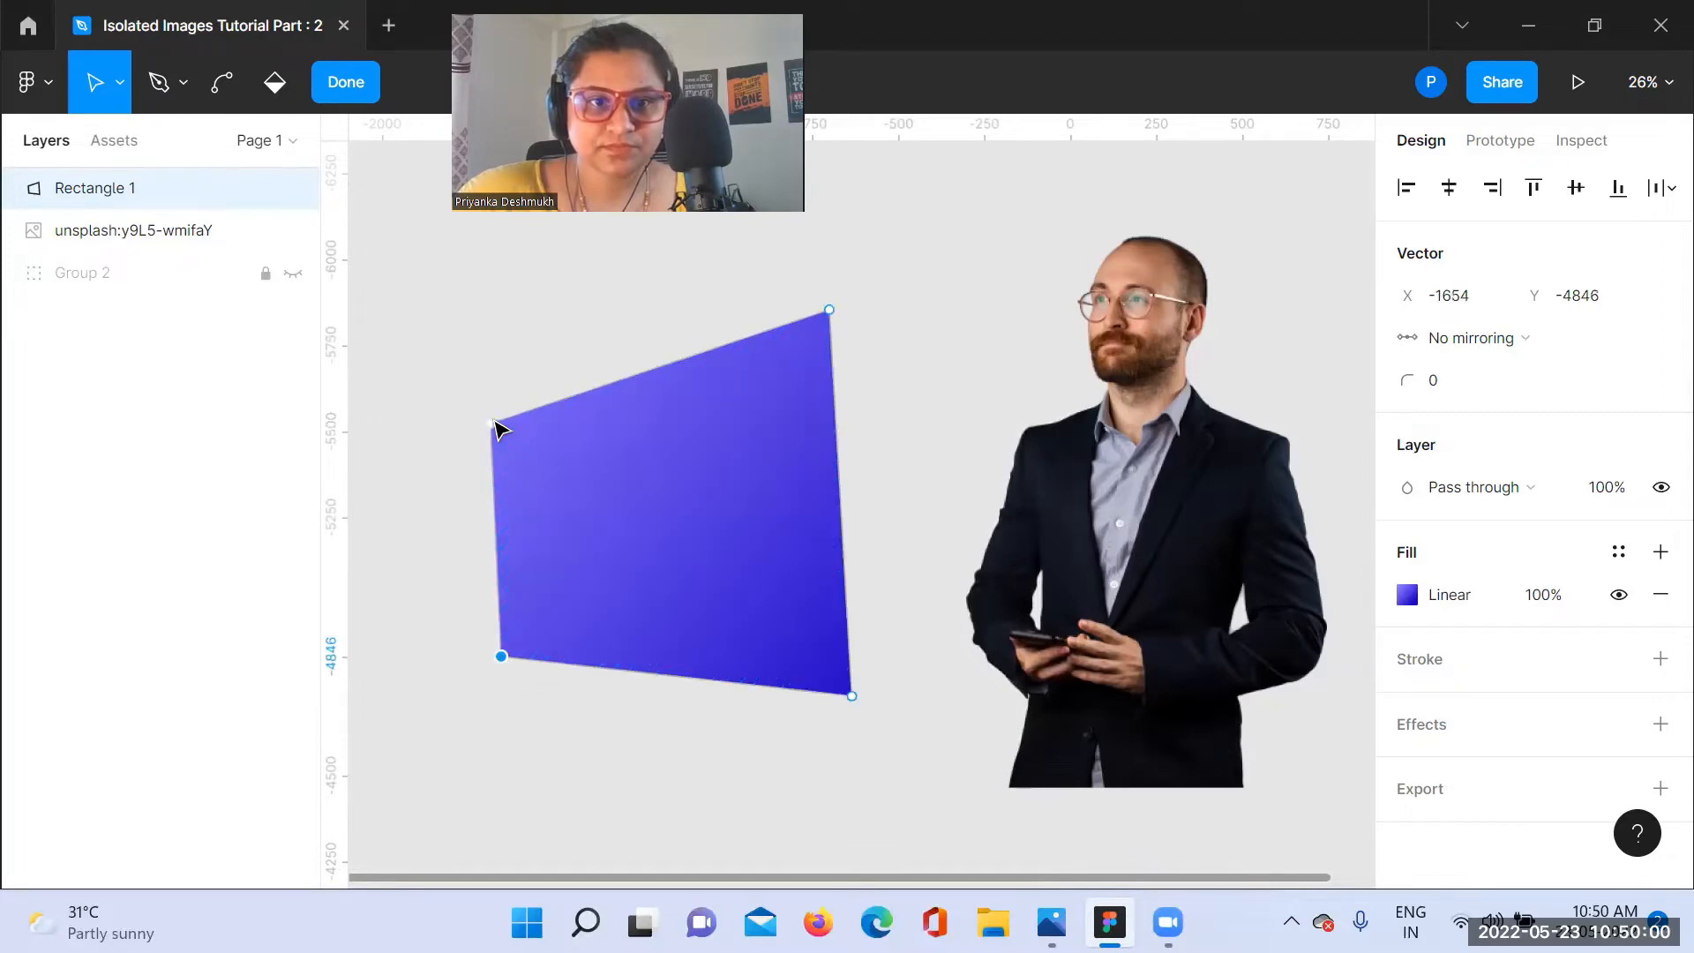
{"action": "left_click_drag", "start_coordinate": [494, 421], "coordinate": [512, 411]}
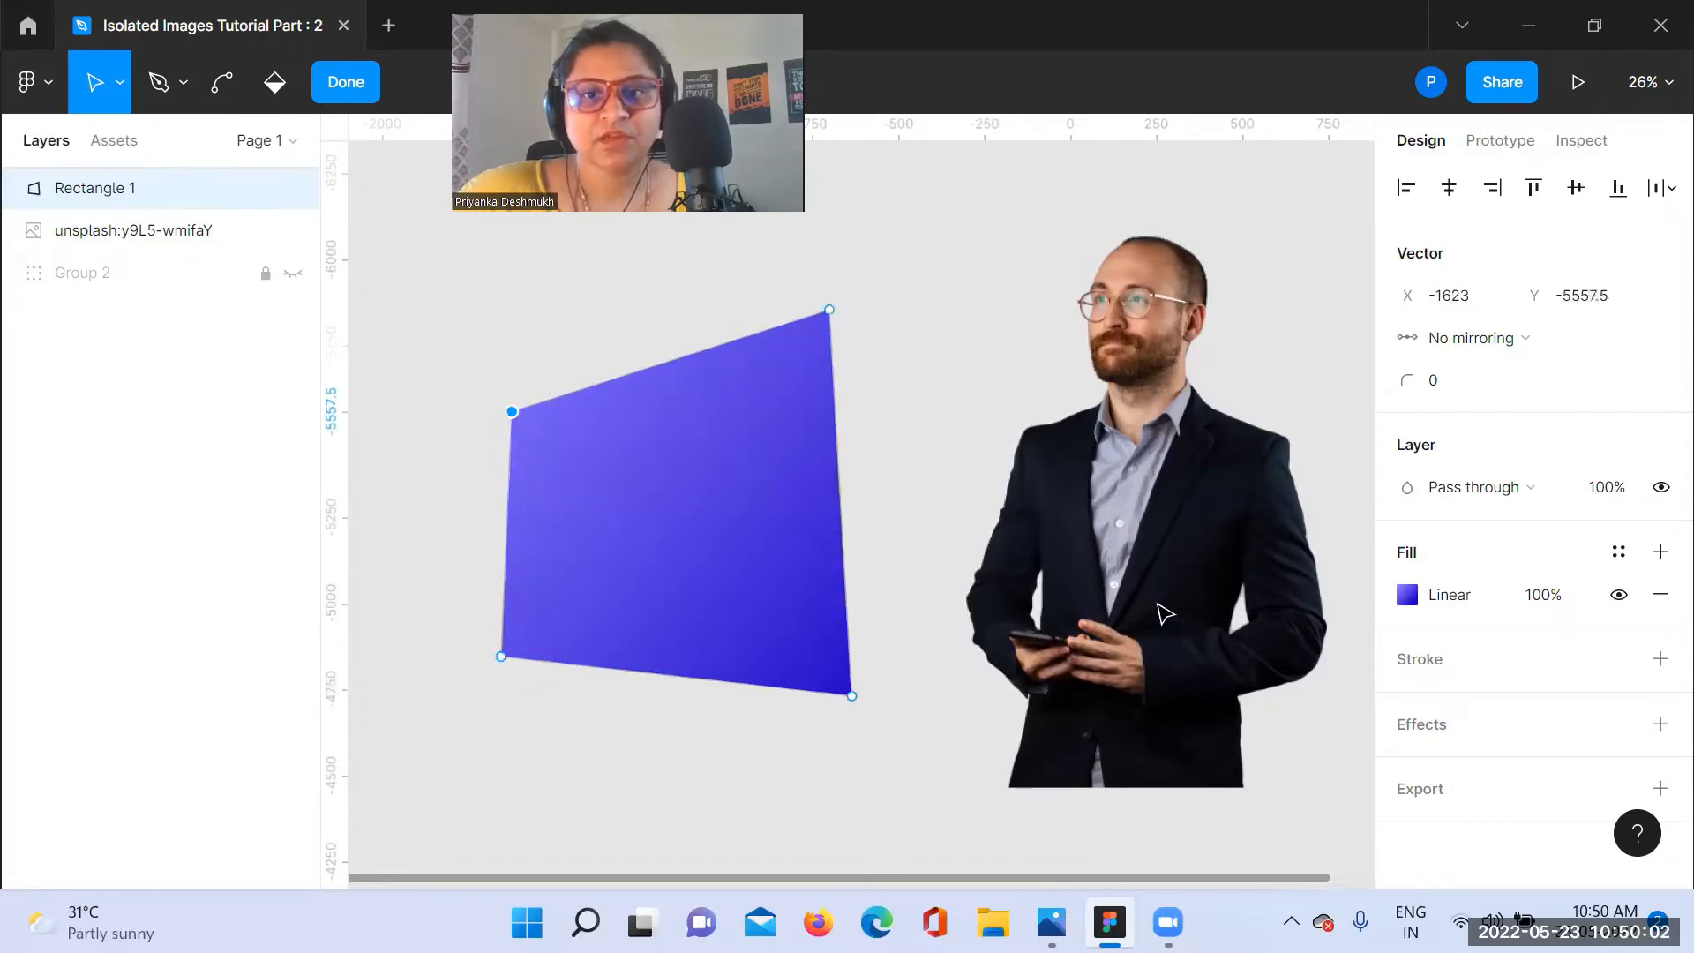
{"action": "left_click", "coordinate": [331, 83]}
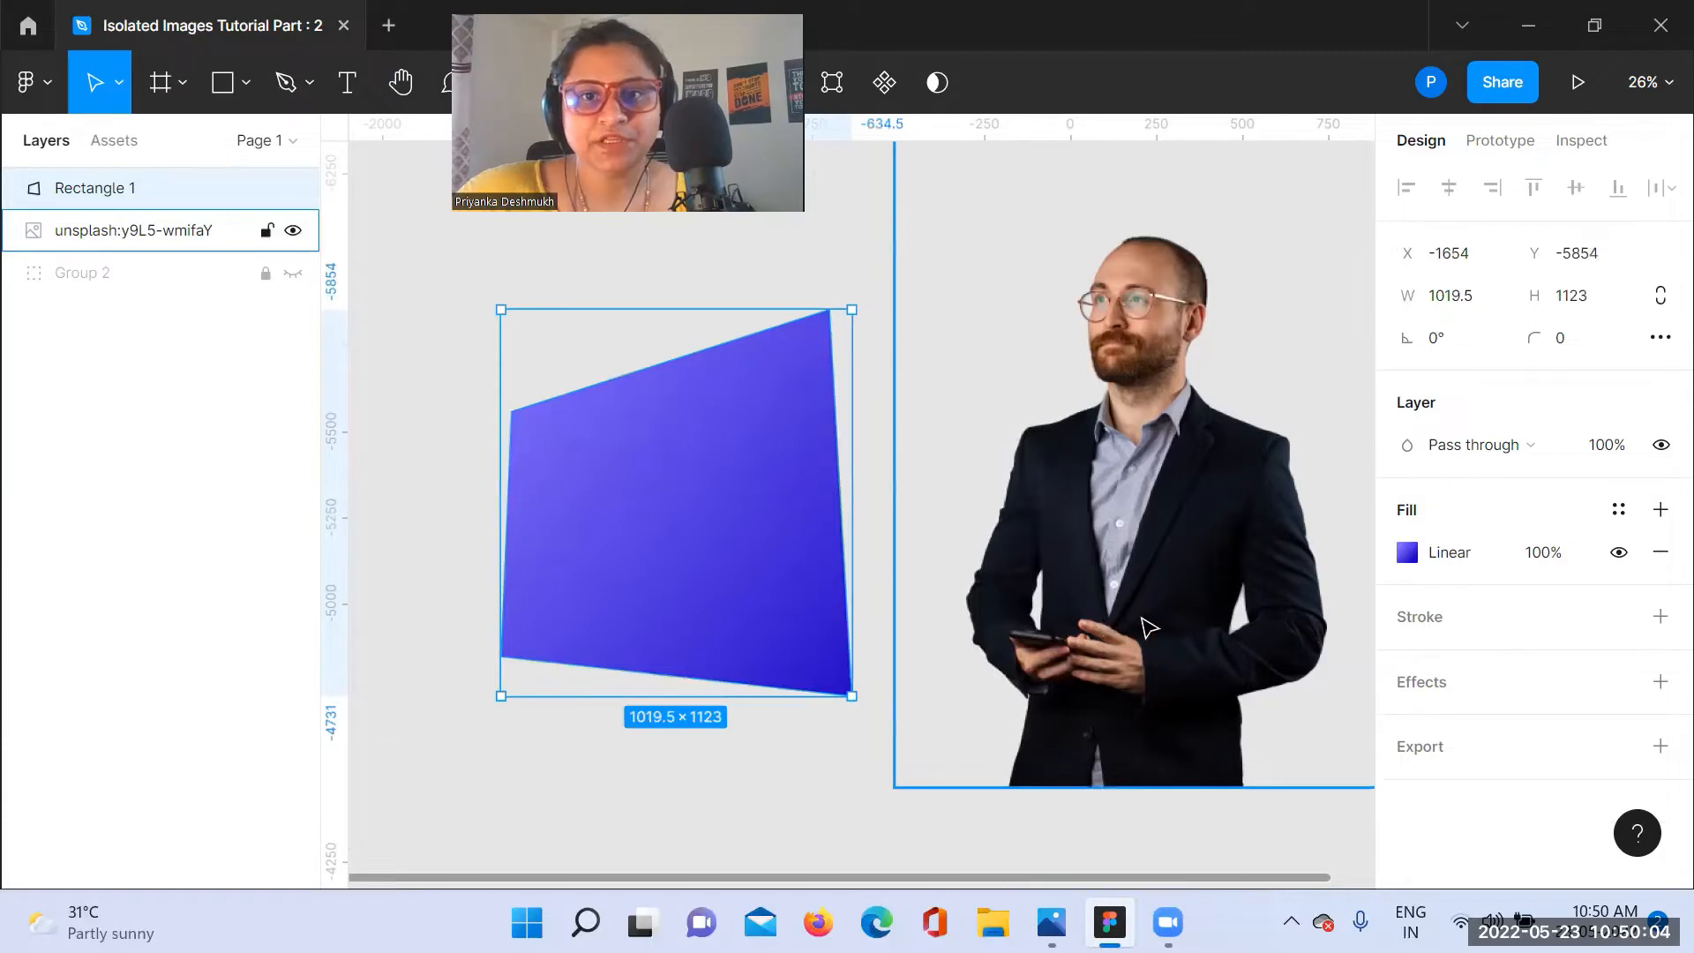
Step: Move the businessman photo over the purple shape, resizing it to 1327 × 1823 at about X -1807, Y -6504
{"action": "left_click_drag", "start_coordinate": [1149, 627], "coordinate": [688, 559]}
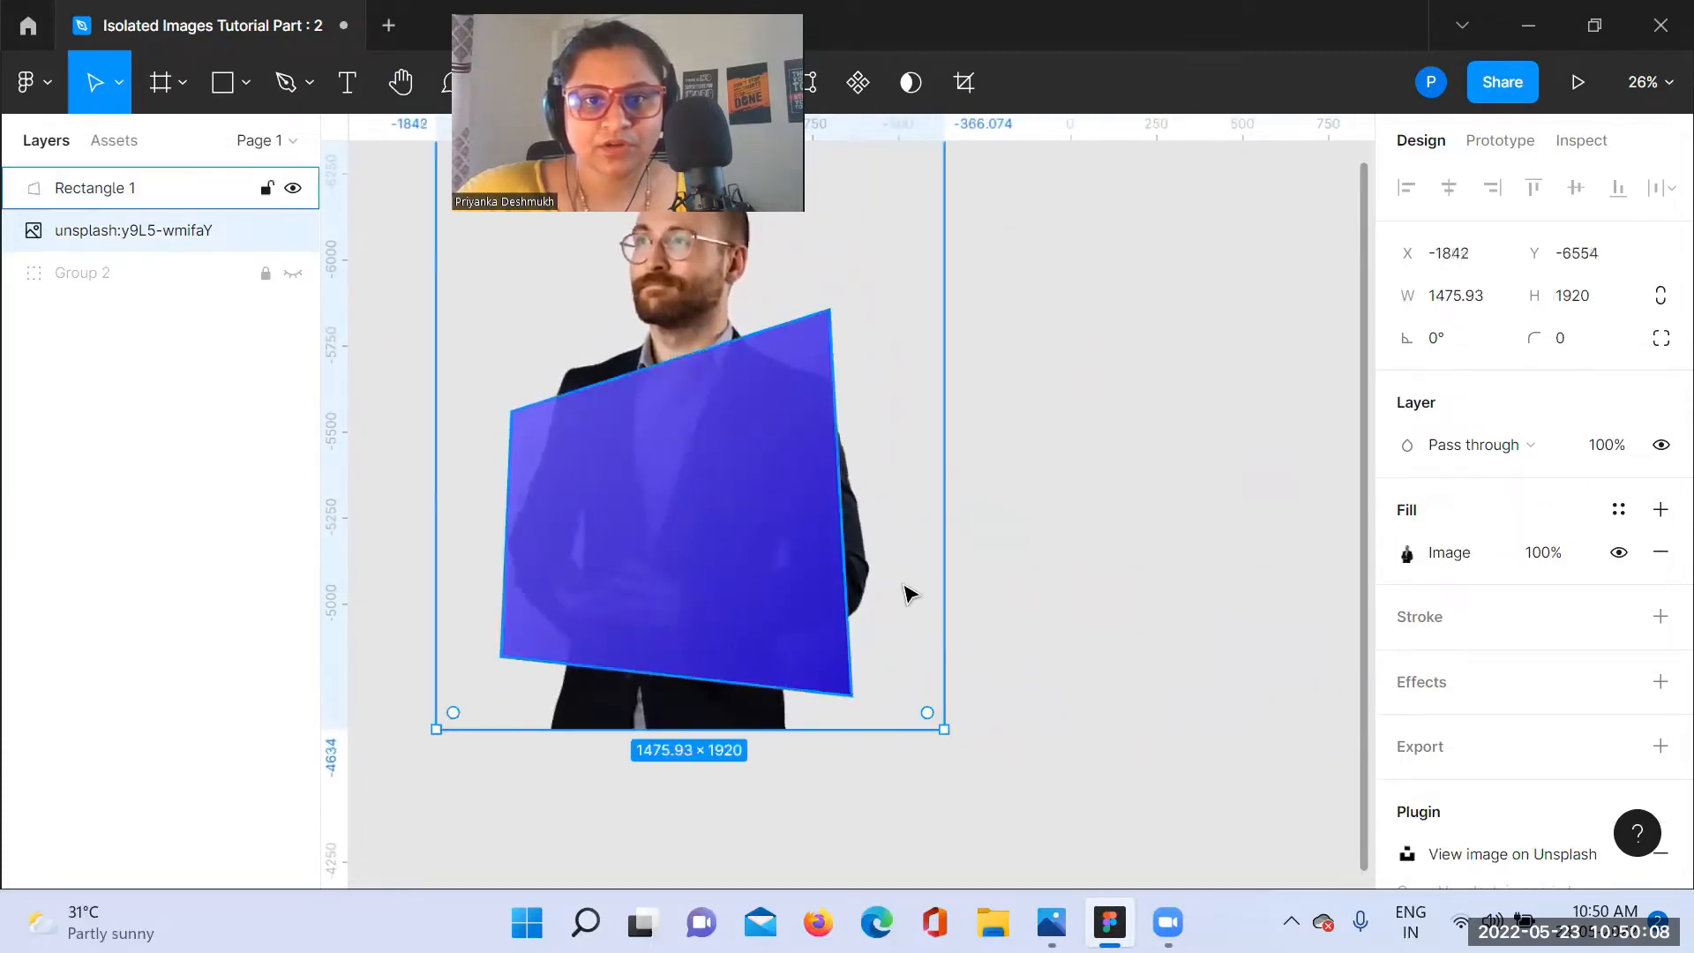
{"action": "left_click_drag", "start_coordinate": [938, 728], "coordinate": [877, 689]}
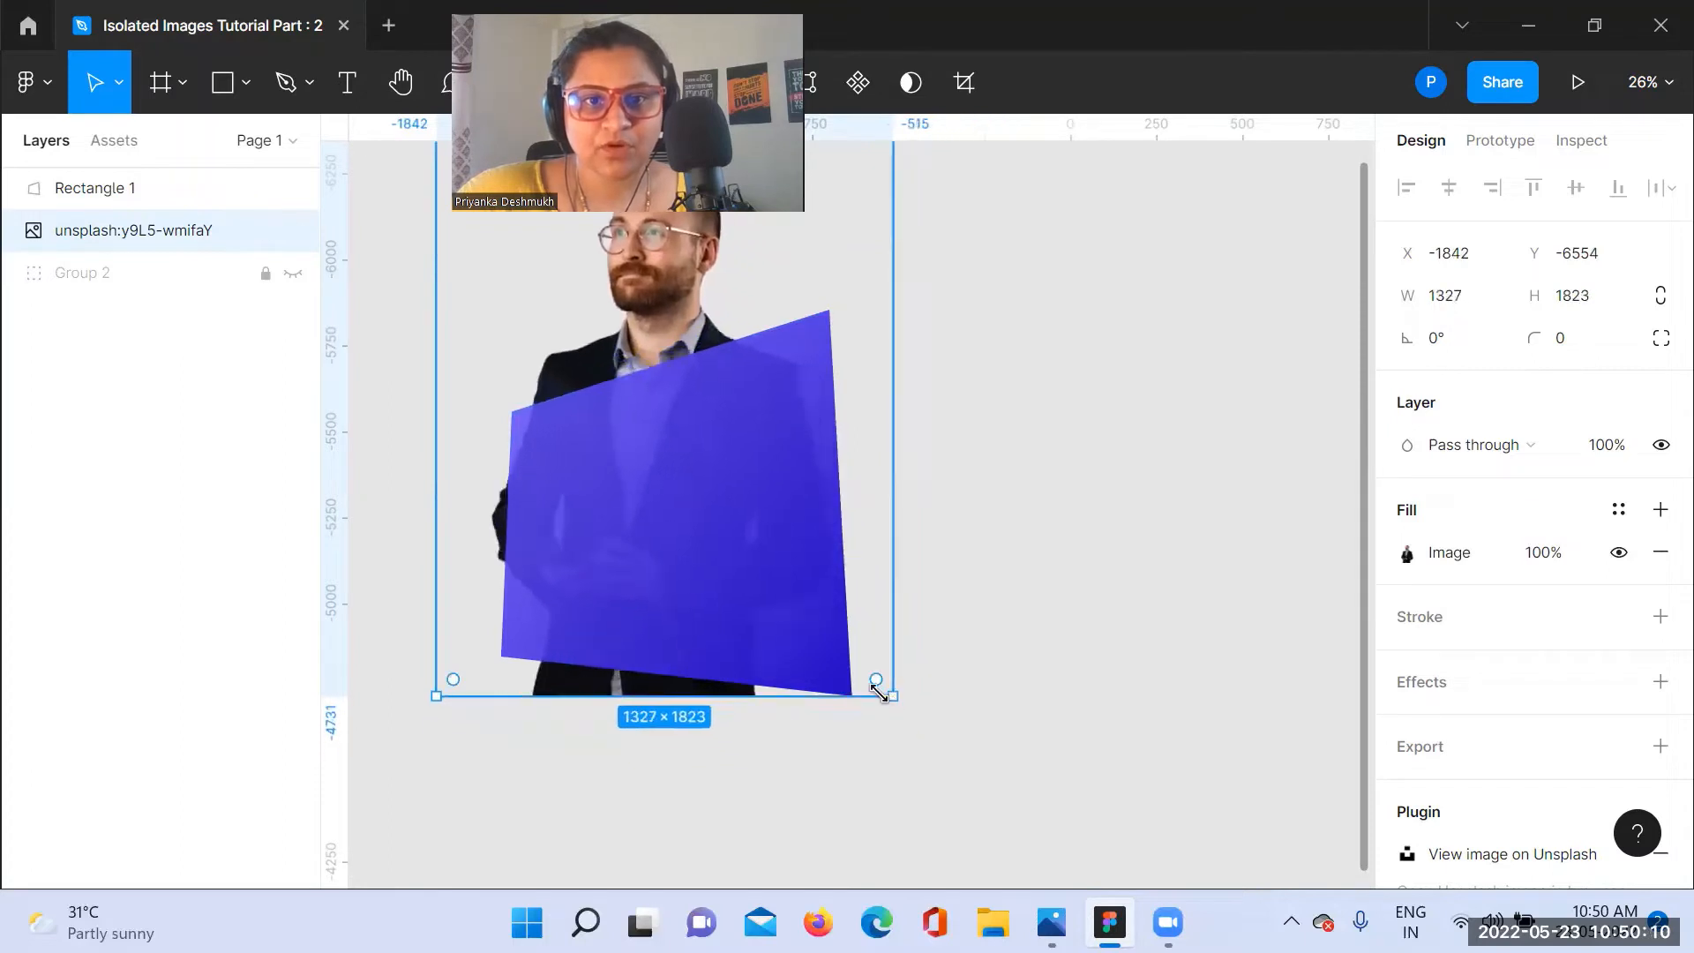
{"action": "mouse_move", "coordinate": [669, 306]}
{"action": "left_mouse_down"}
{"action": "mouse_move", "coordinate": [688, 306]}
{"action": "mouse_move", "coordinate": [677, 320]}
{"action": "mouse_move", "coordinate": [689, 297]}
{"action": "left_mouse_up"}
{"action": "left_click", "coordinate": [960, 488]}
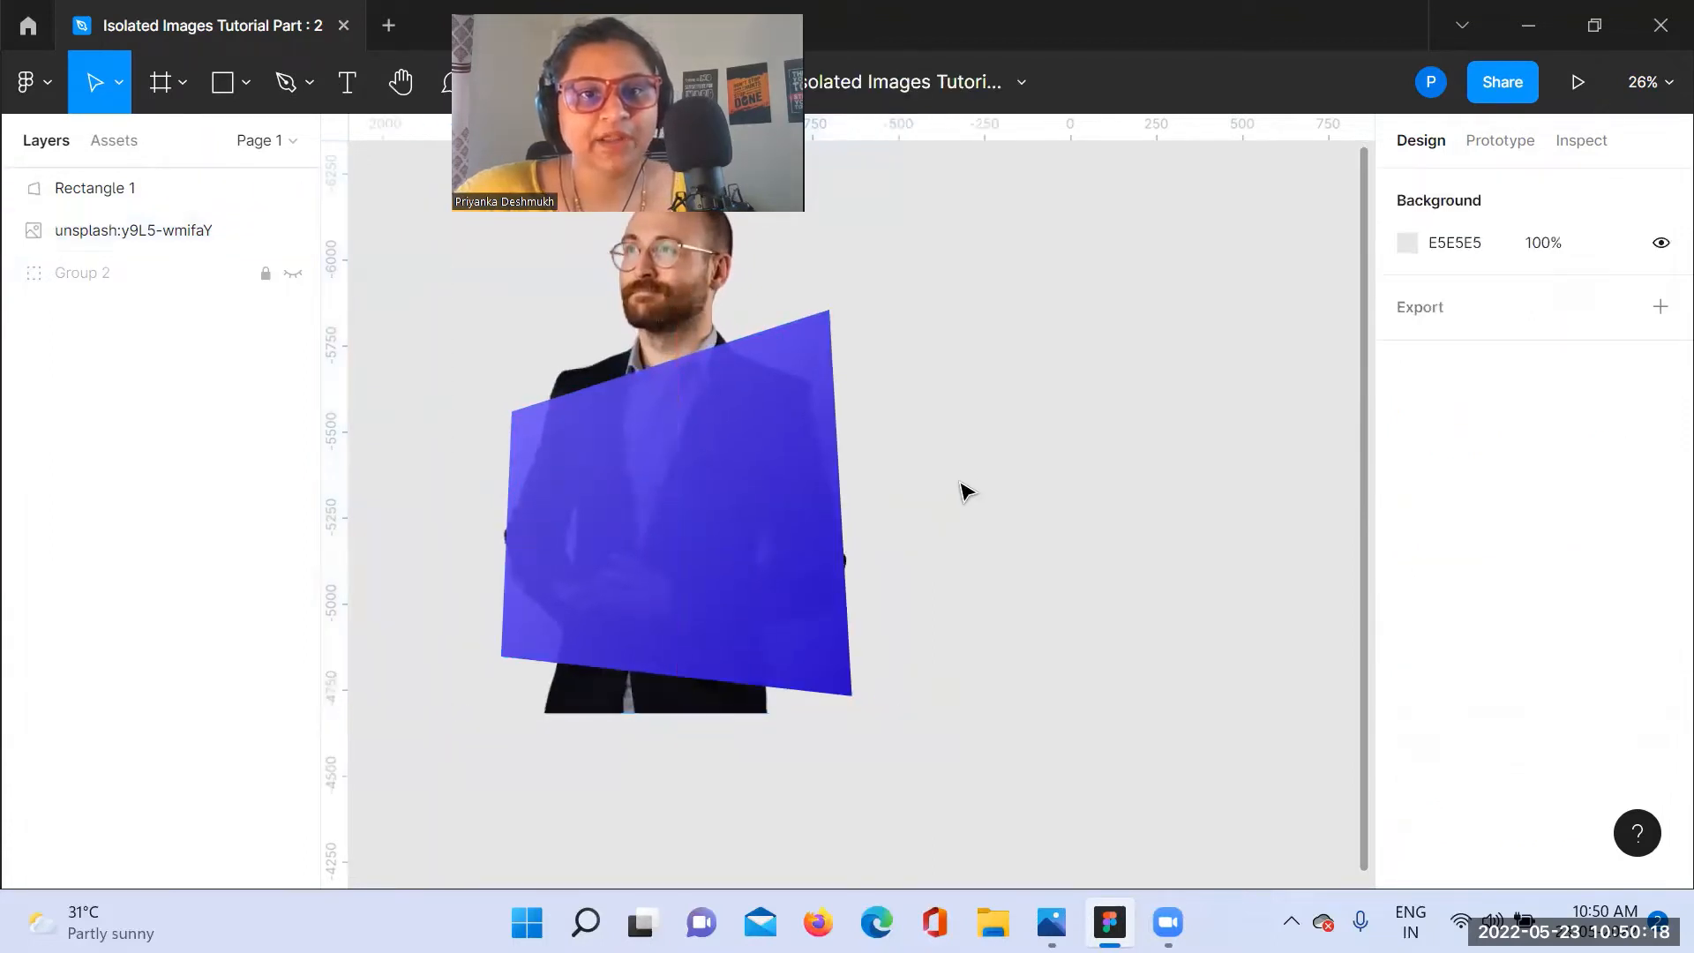
Step: Send the purple gradient shape to the back, behind the businessman photo
{"action": "left_click", "coordinate": [783, 526]}
{"action": "right_click", "coordinate": [777, 516]}
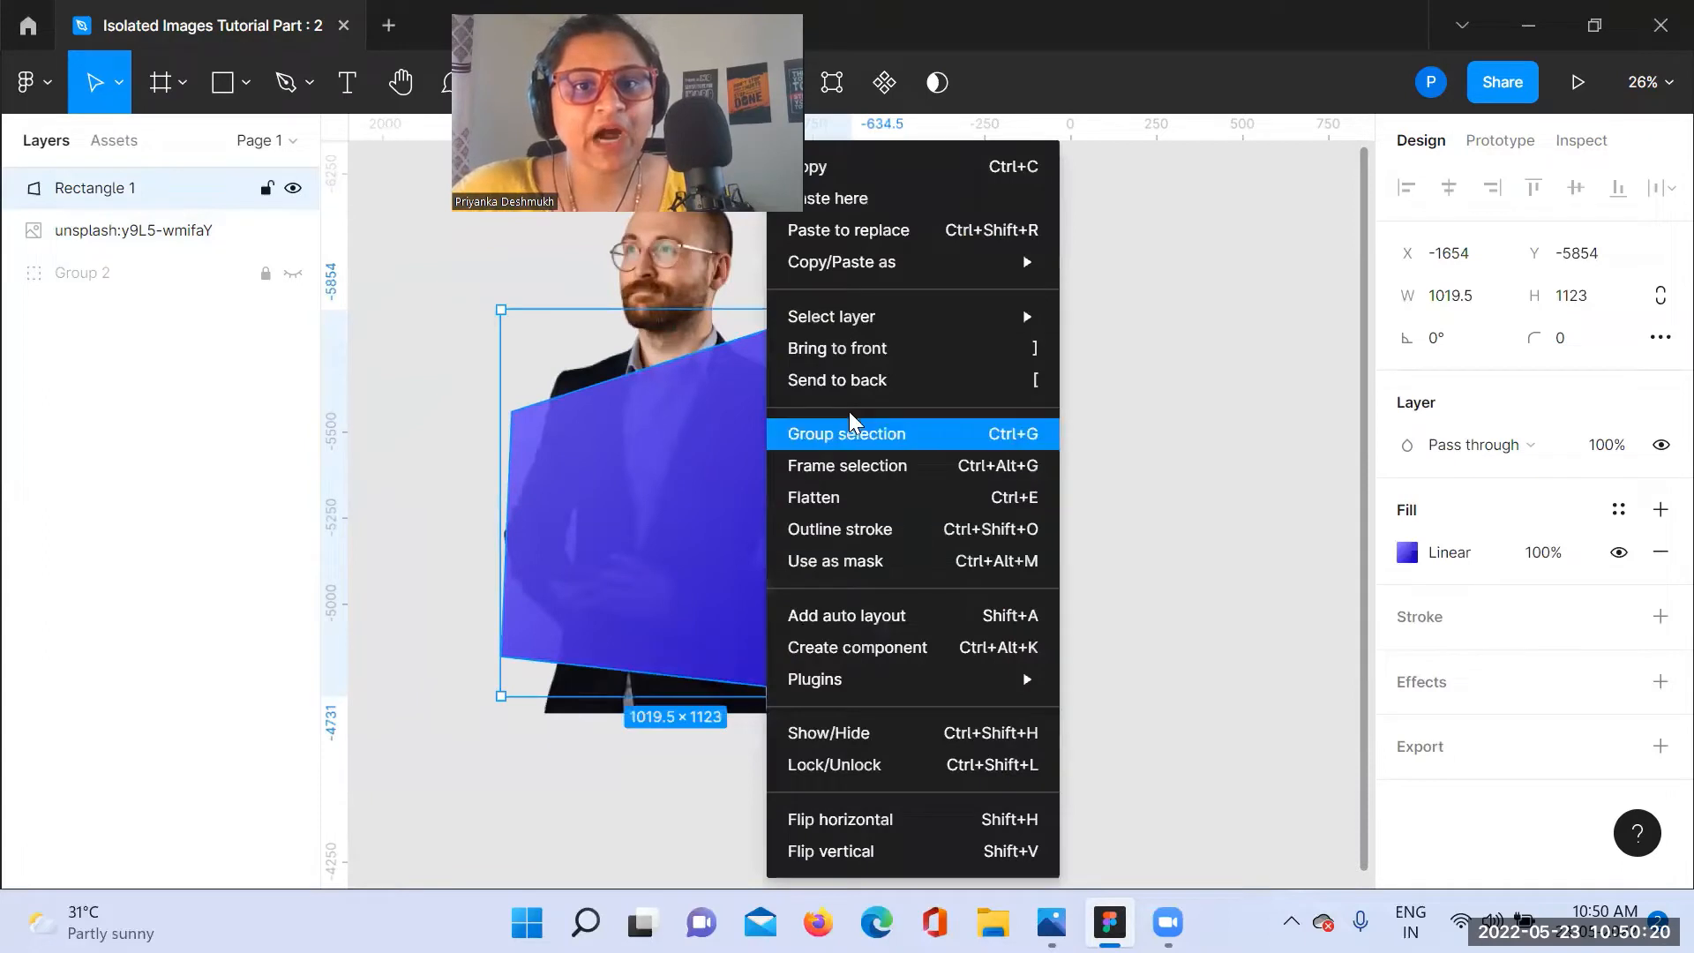
{"action": "left_click", "coordinate": [873, 381]}
{"action": "left_click", "coordinate": [908, 389]}
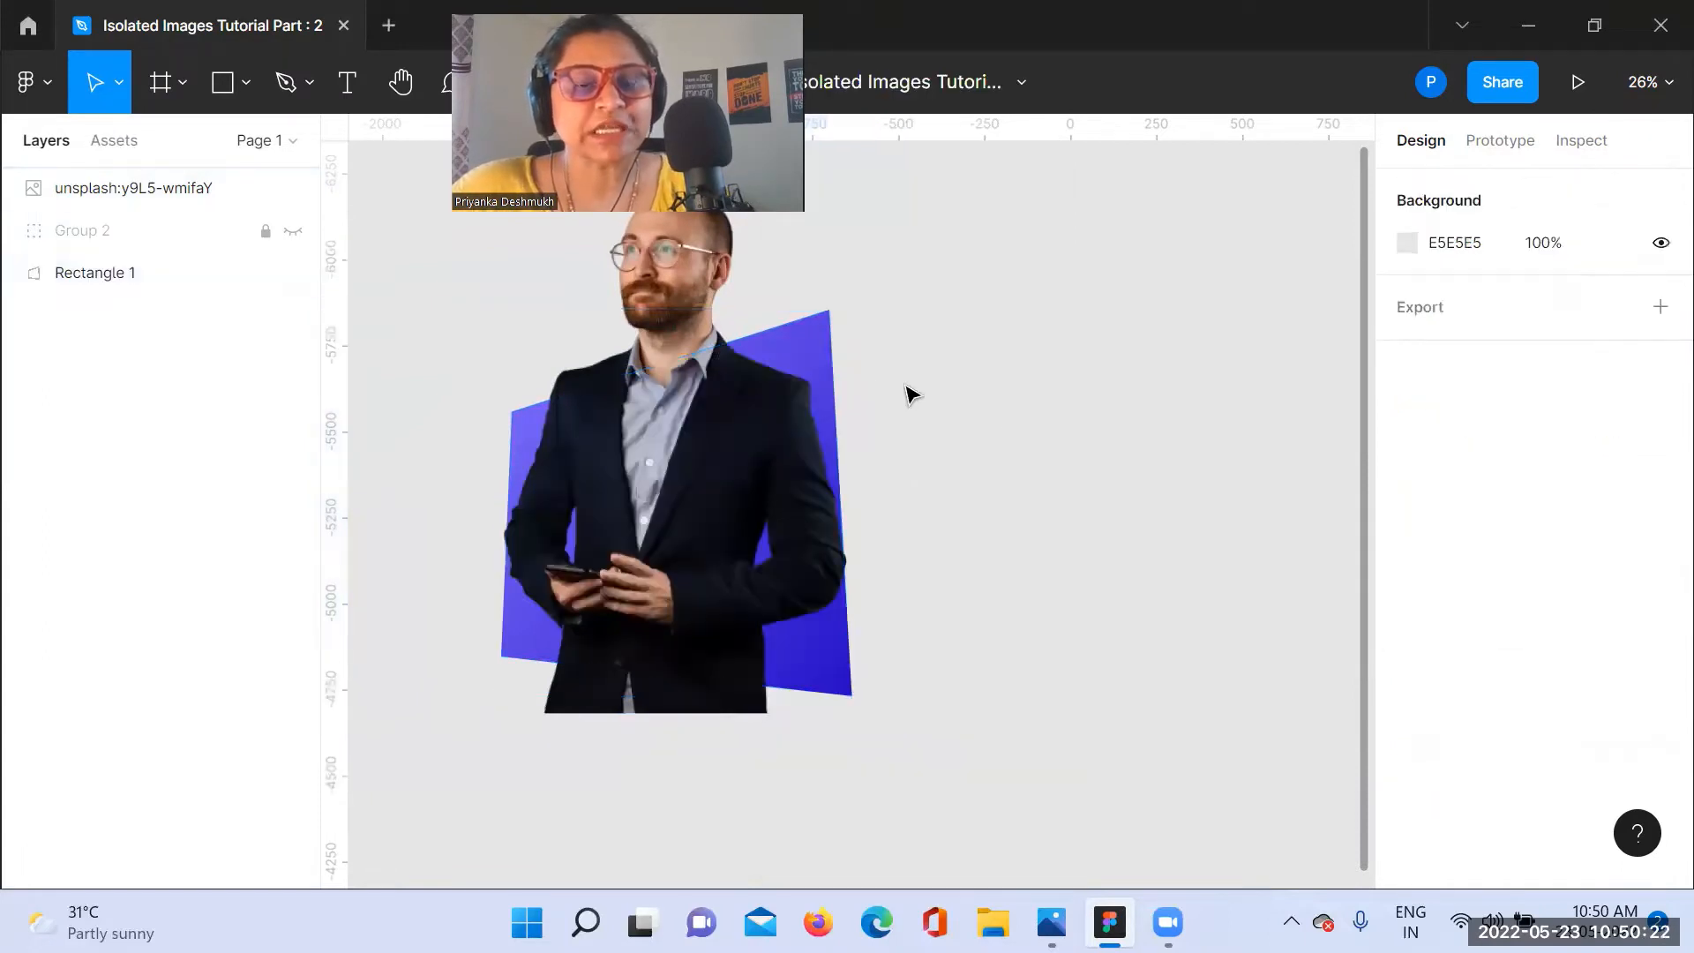
Step: Move the photo layer below Rectangle 1 in the layer order, and send the purple shape to the back again
{"action": "left_click", "coordinate": [148, 272]}
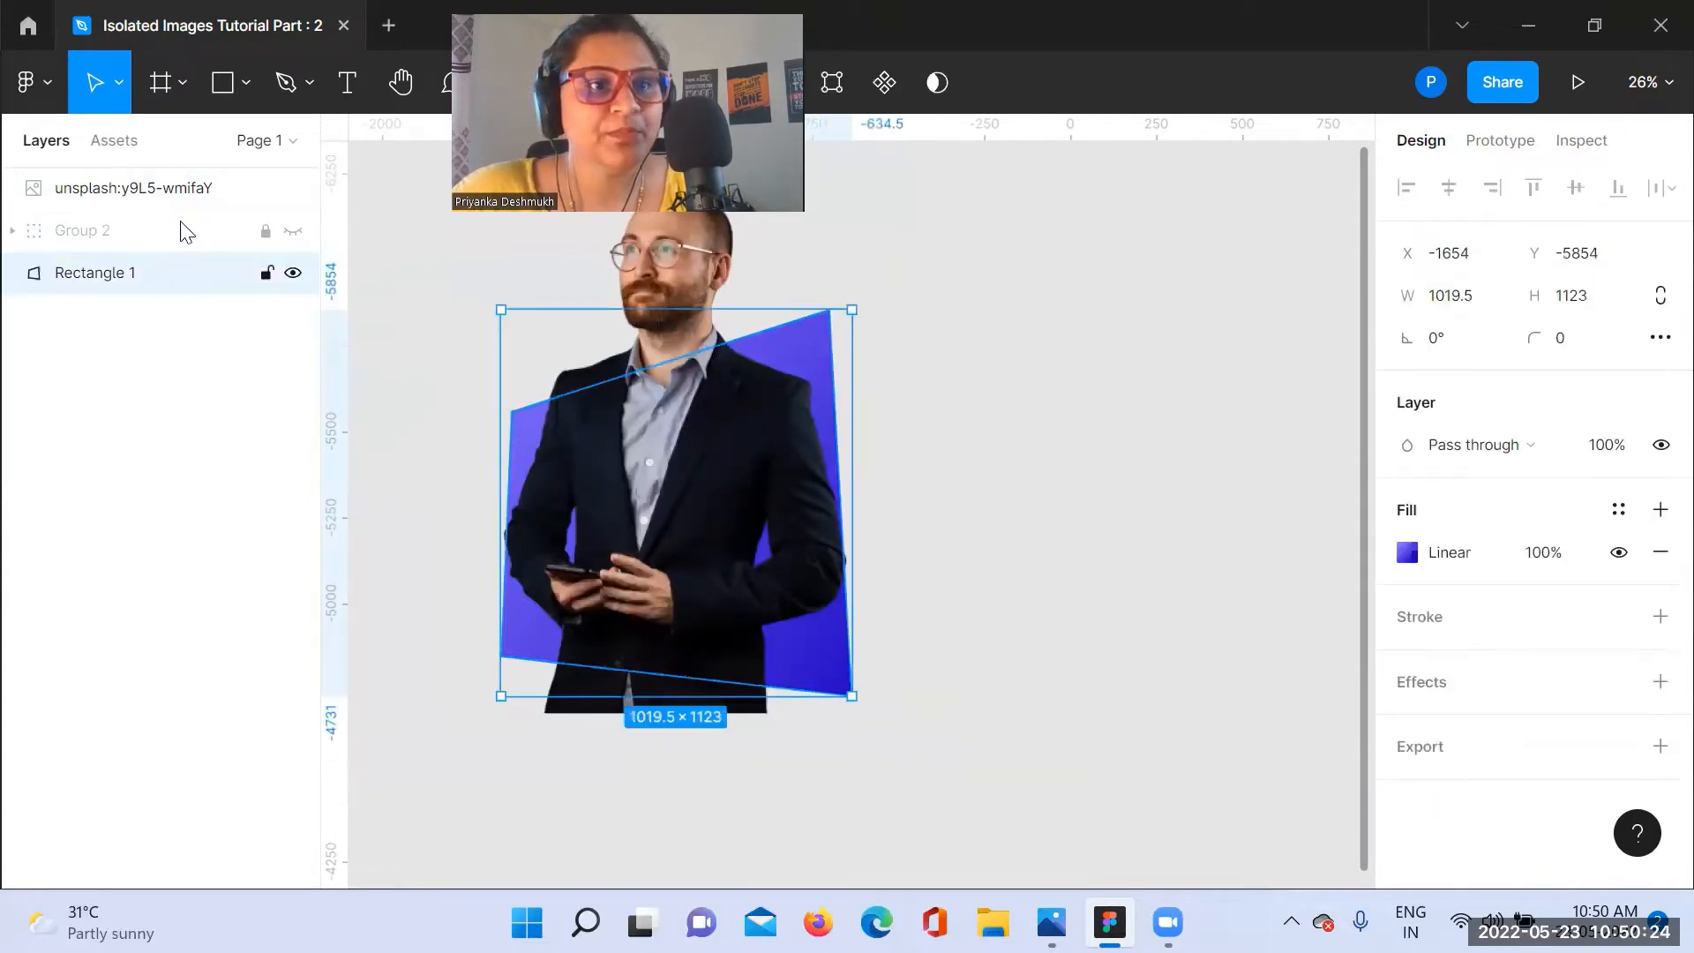
{"action": "left_click_drag", "start_coordinate": [189, 187], "coordinate": [178, 326]}
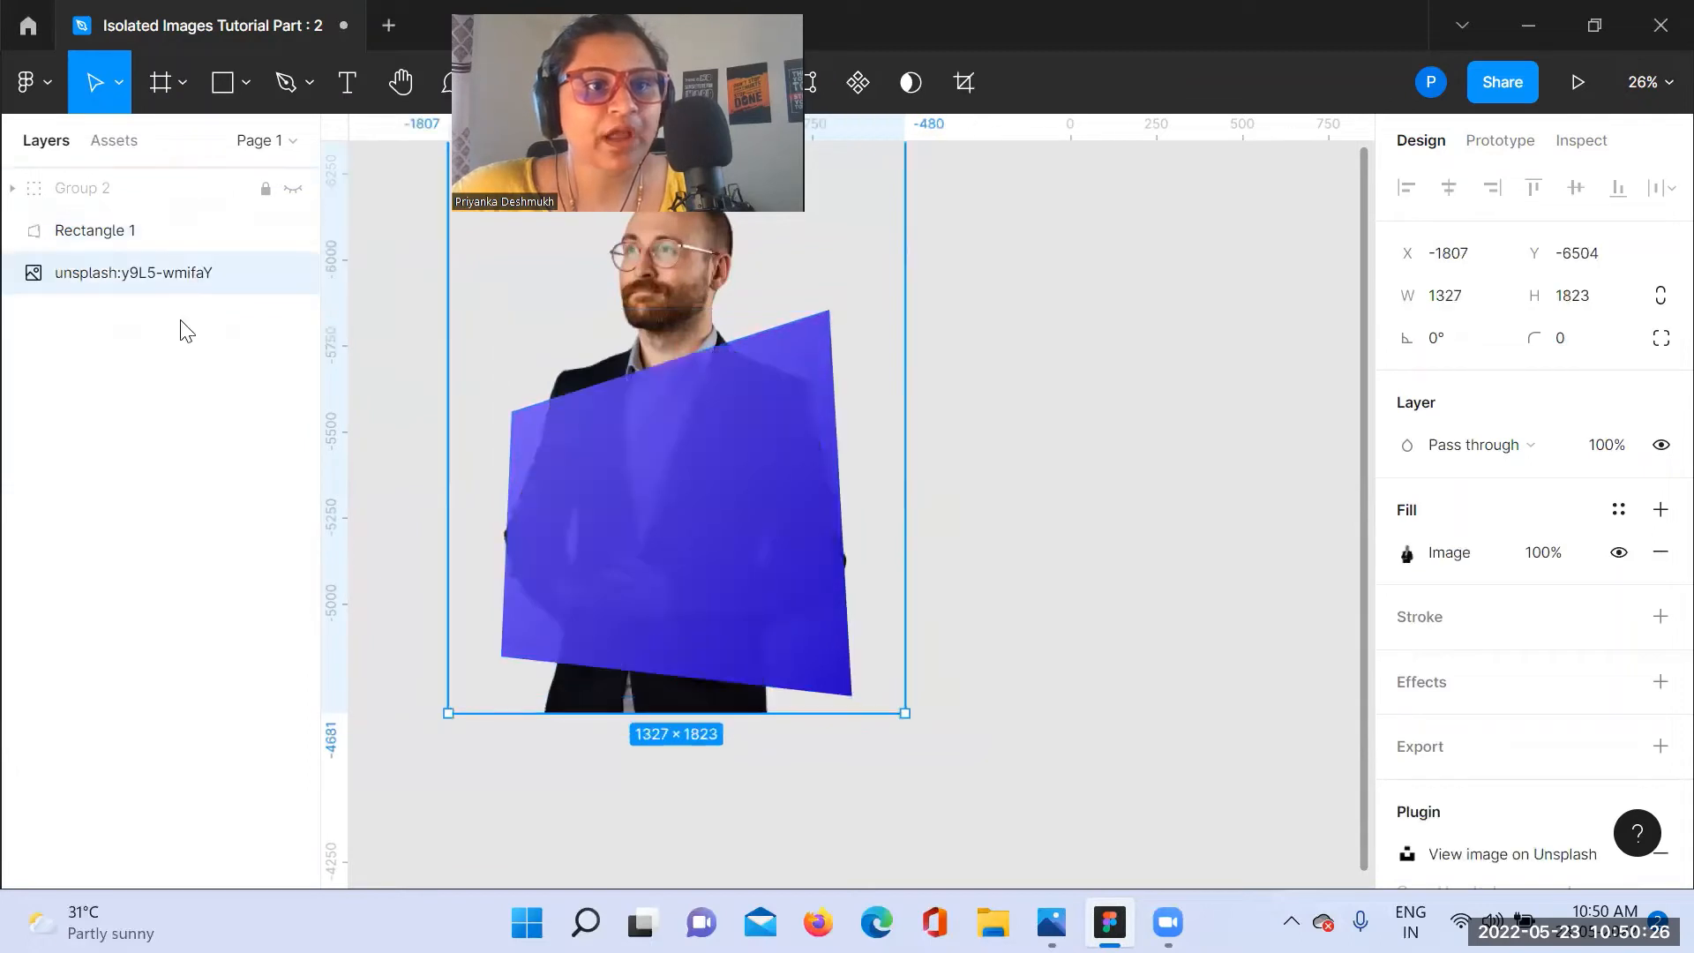
{"action": "left_click", "coordinate": [761, 558]}
{"action": "right_click", "coordinate": [757, 555]}
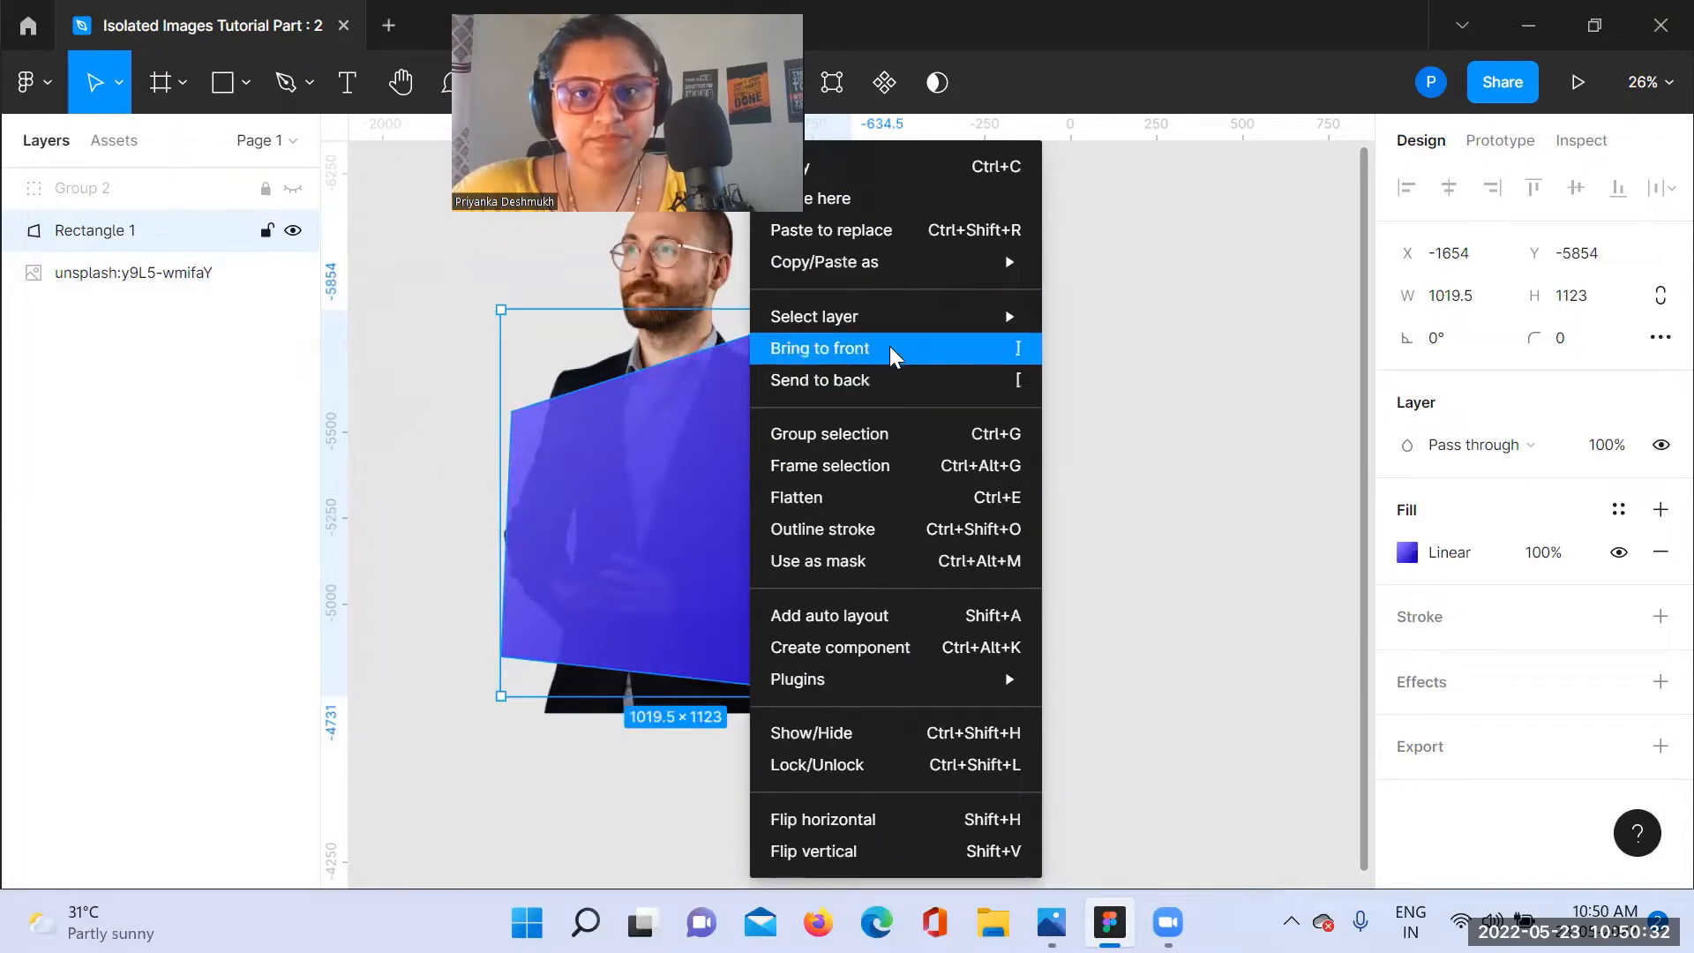
{"action": "left_click", "coordinate": [889, 379]}
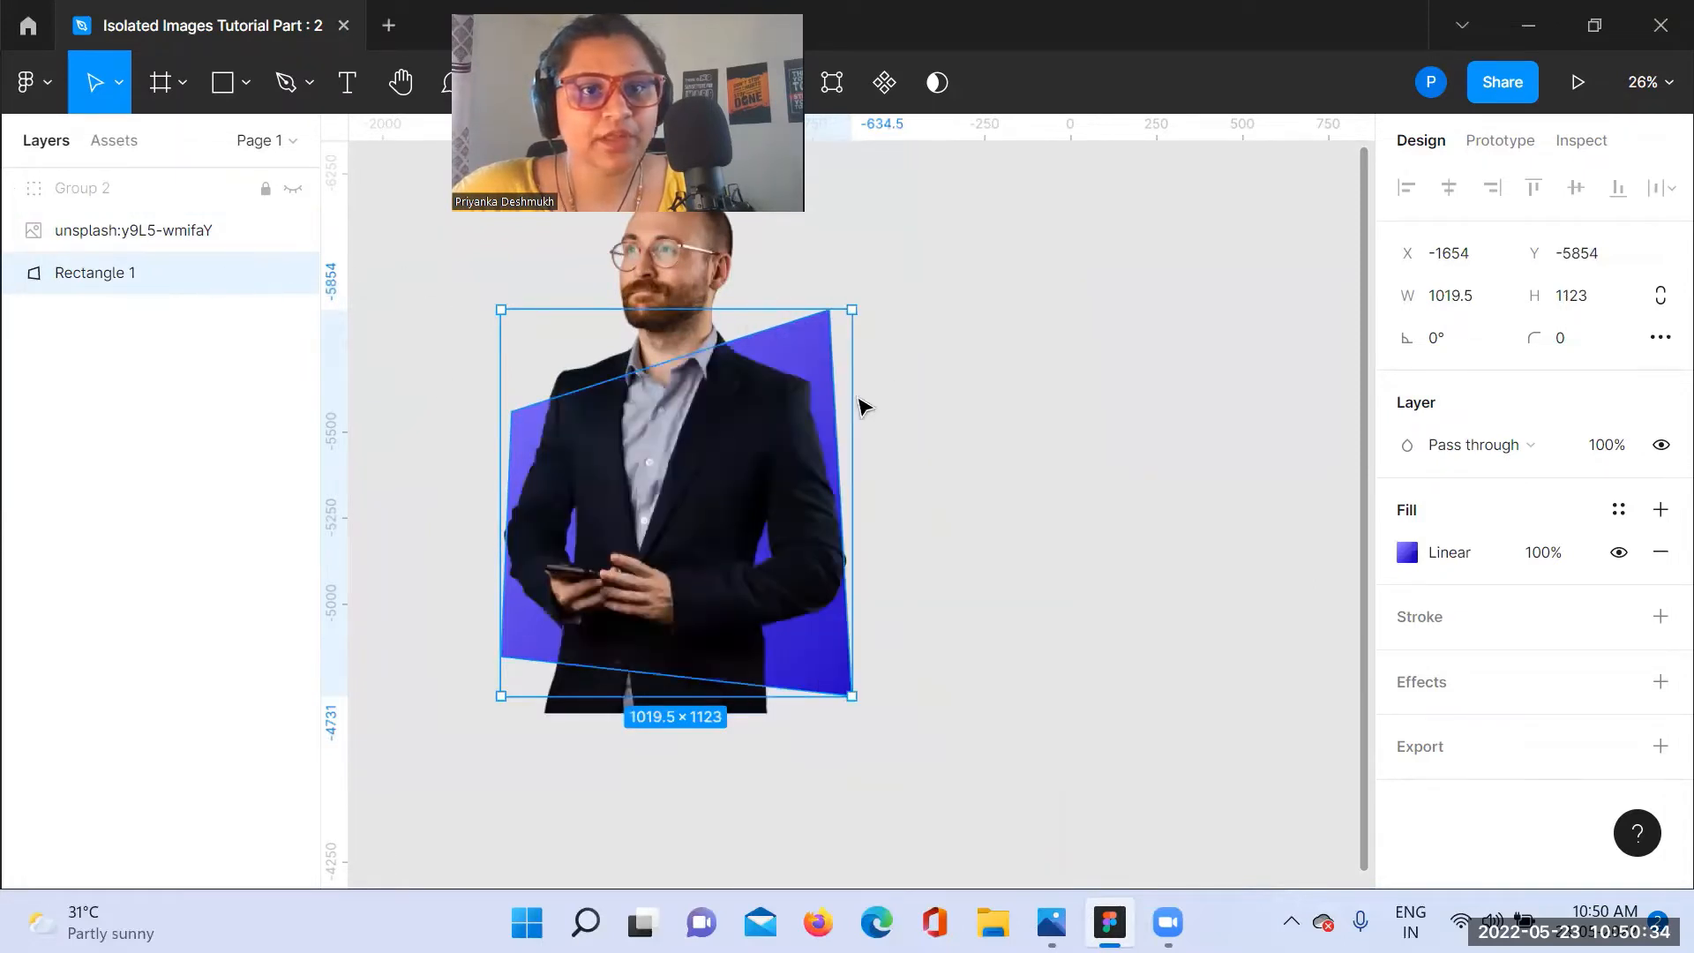
{"action": "left_click", "coordinate": [1020, 442]}
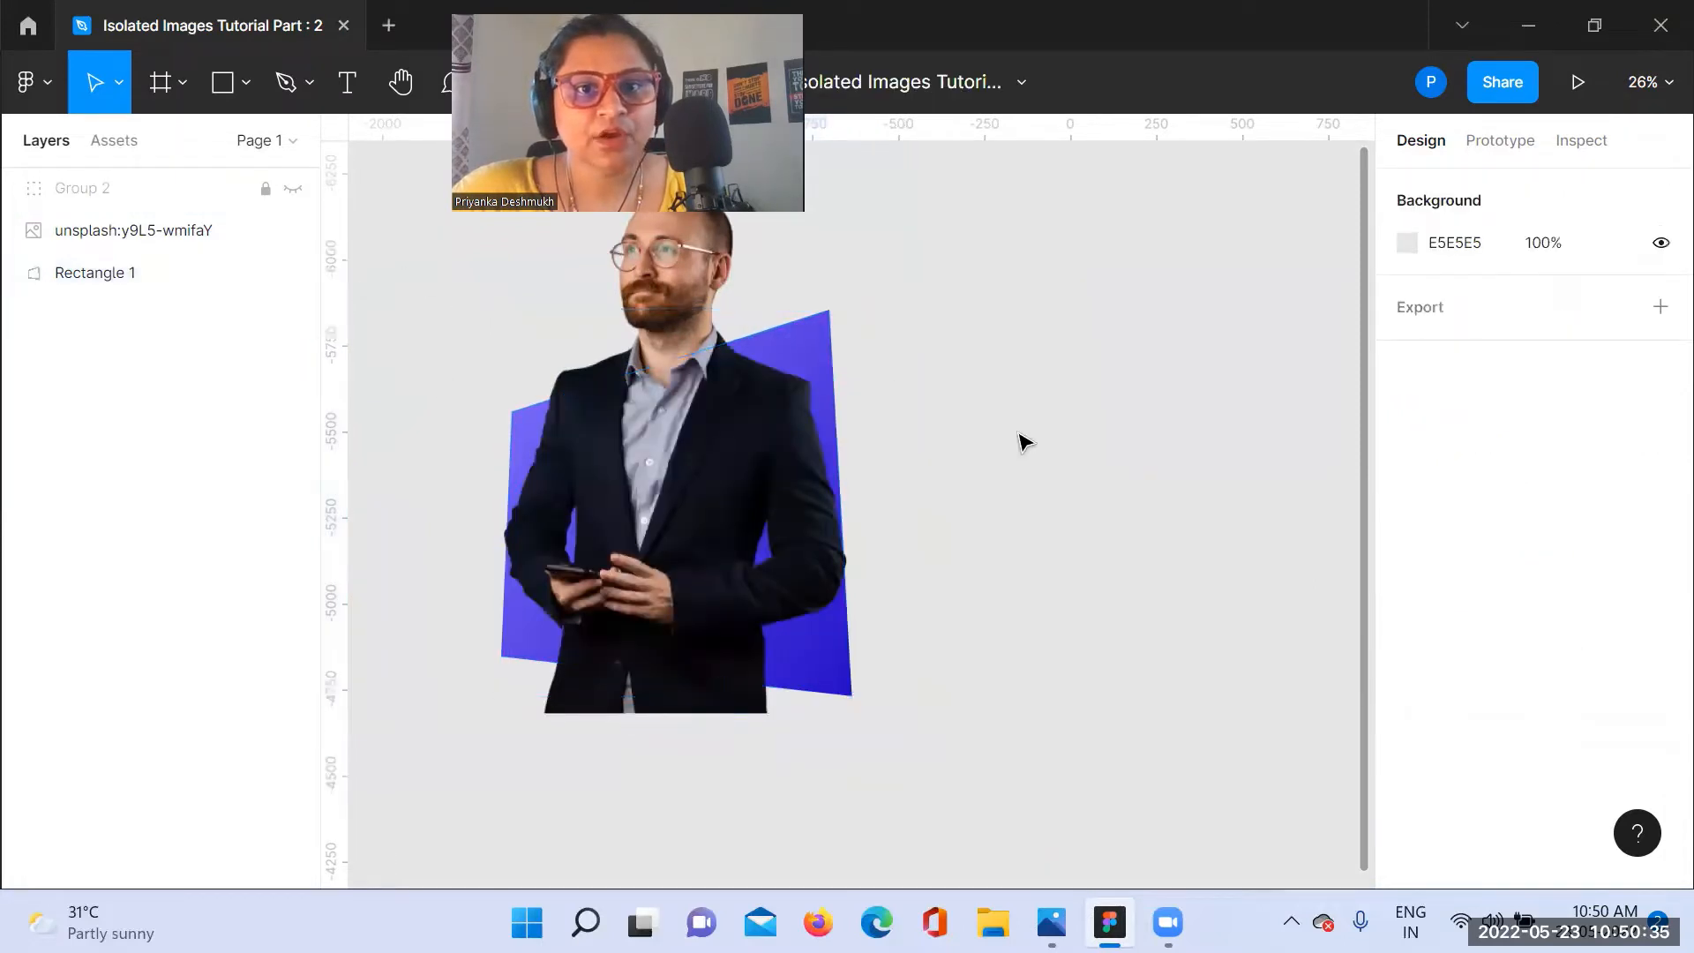
Step: Duplicate the businessman photo and Rectangle 1 together in place by copying and pasting both layers
{"action": "left_click", "coordinate": [177, 272]}
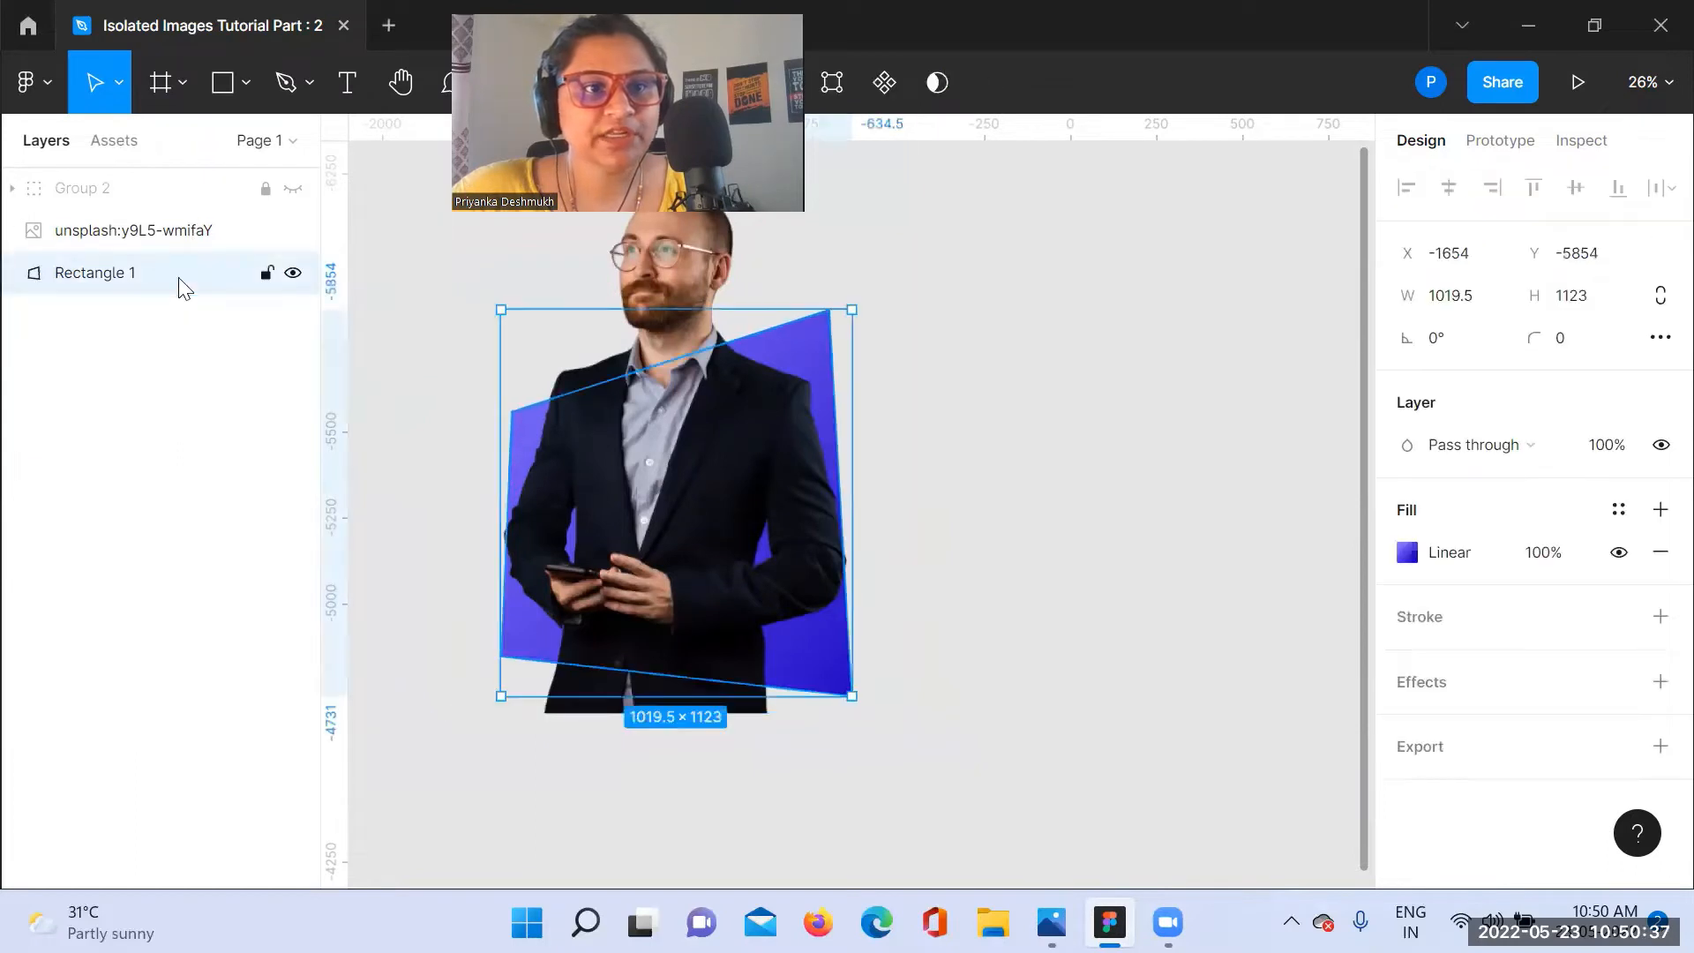
{"action": "left_click", "coordinate": [727, 477]}
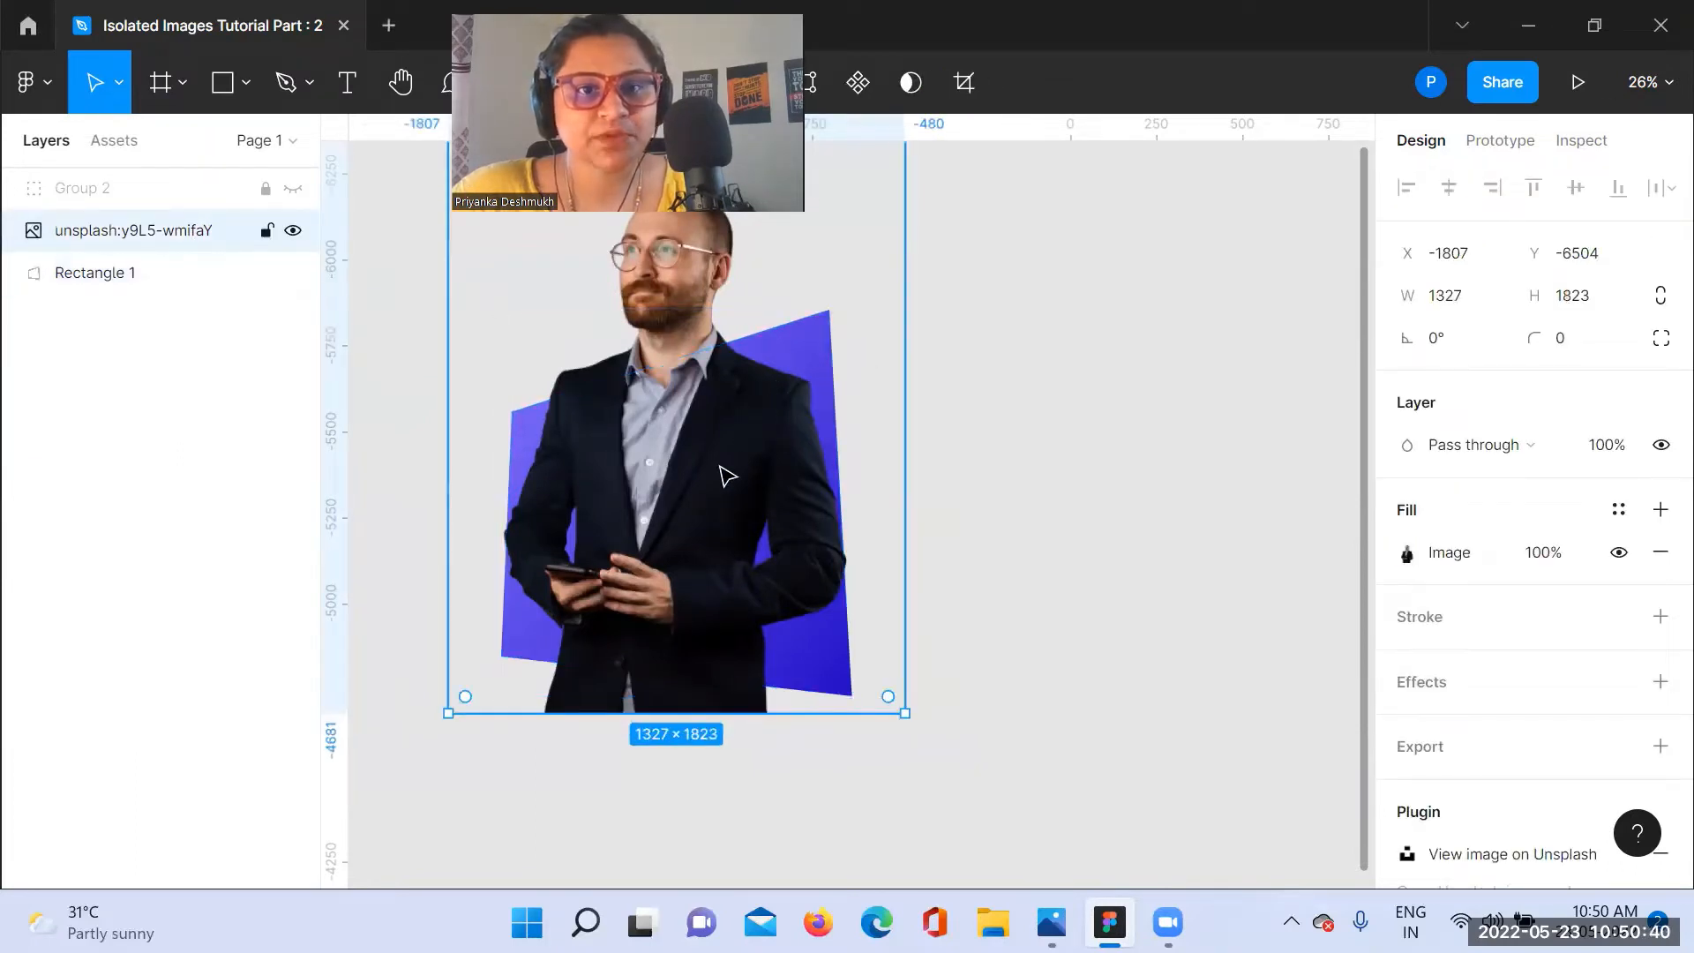
{"action": "left_click", "coordinate": [177, 273], "text": "shift"}
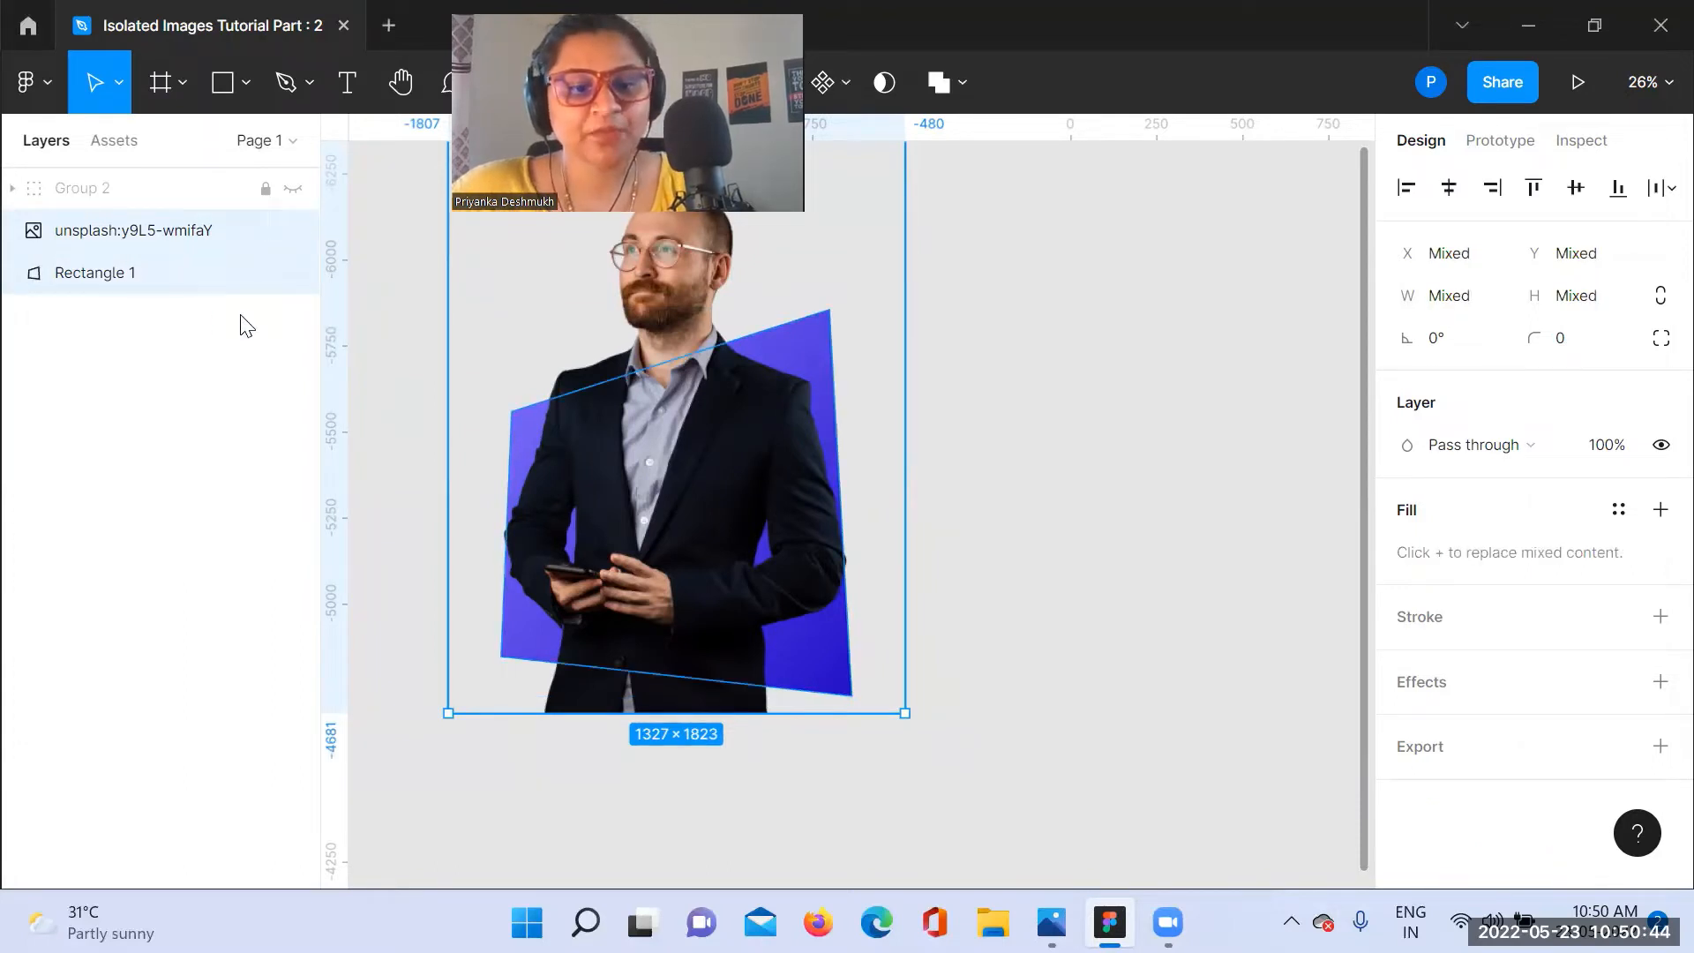
{"action": "key", "text": "ctrl+v"}
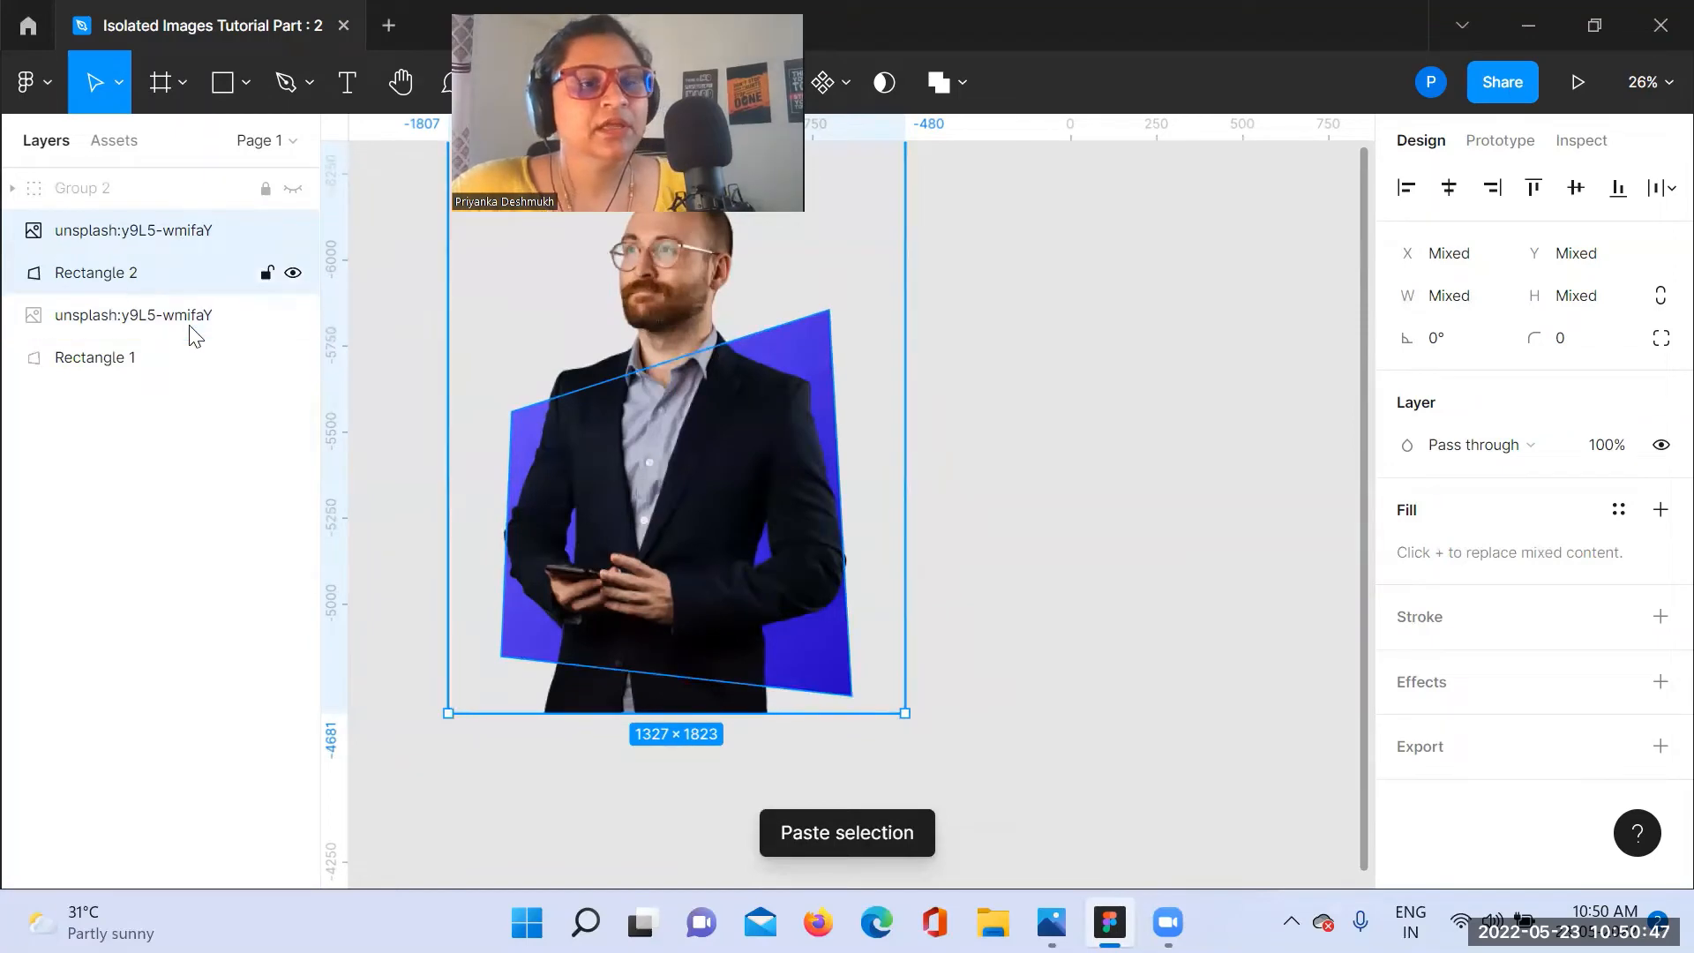
{"action": "left_click", "coordinate": [250, 465]}
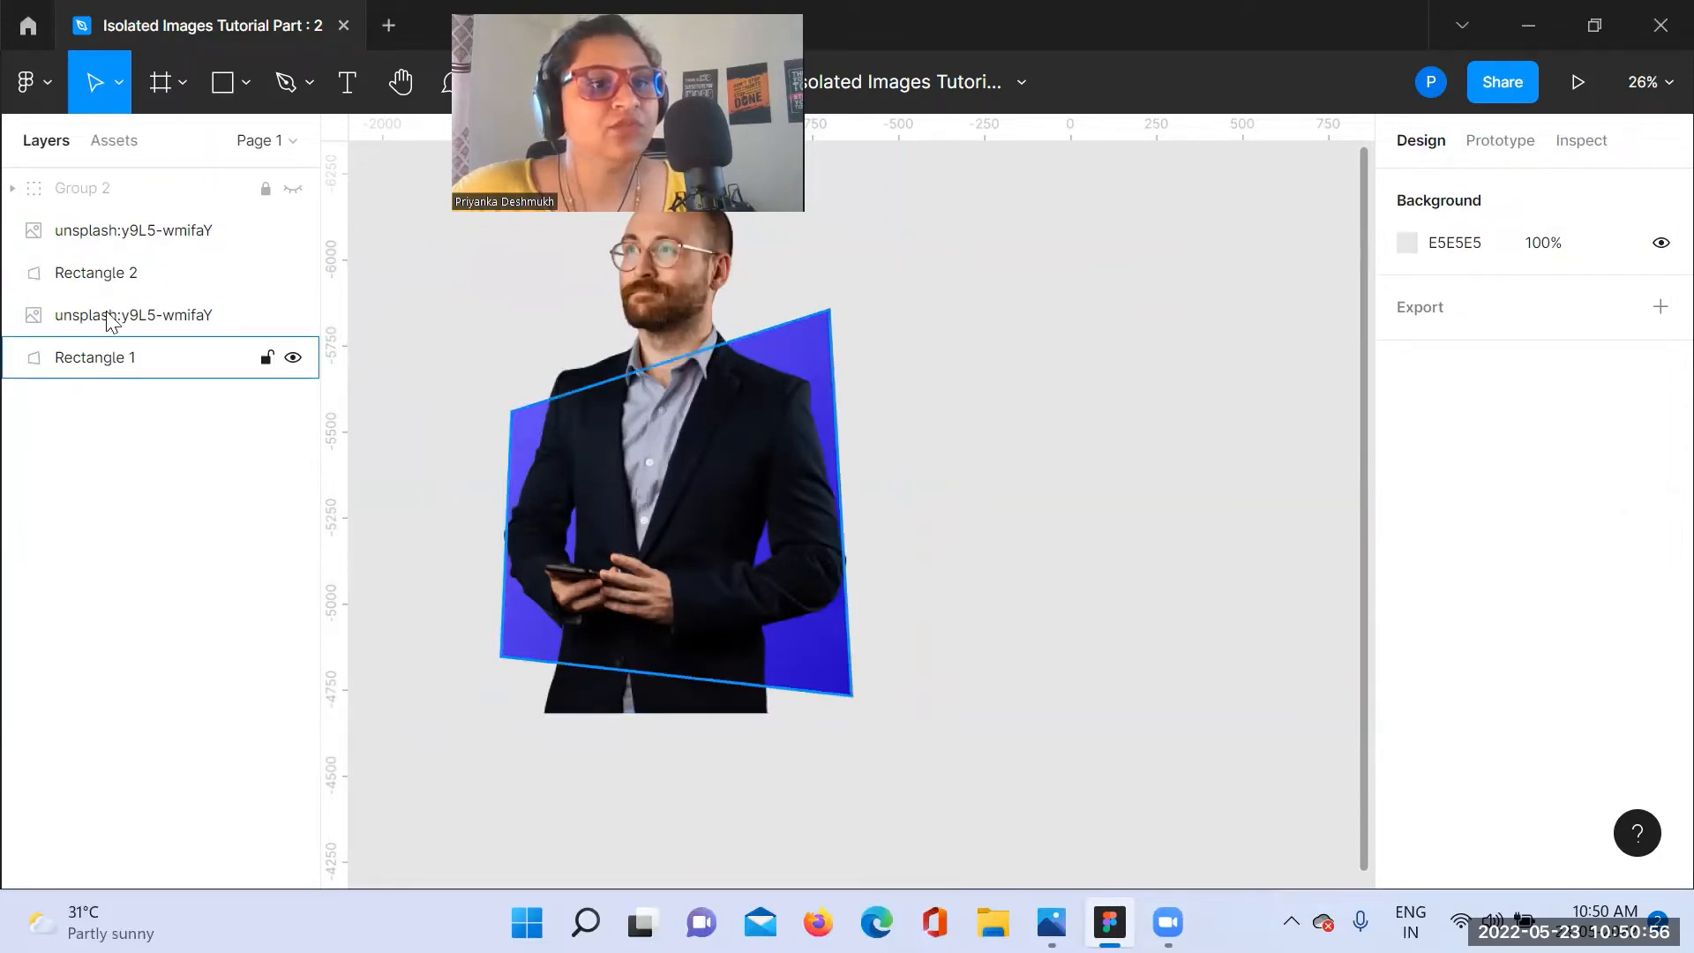
Step: Hide and lock the original photo and Rectangle 1 beneath the duplicates
{"action": "left_click", "coordinate": [293, 357]}
{"action": "left_click", "coordinate": [293, 315]}
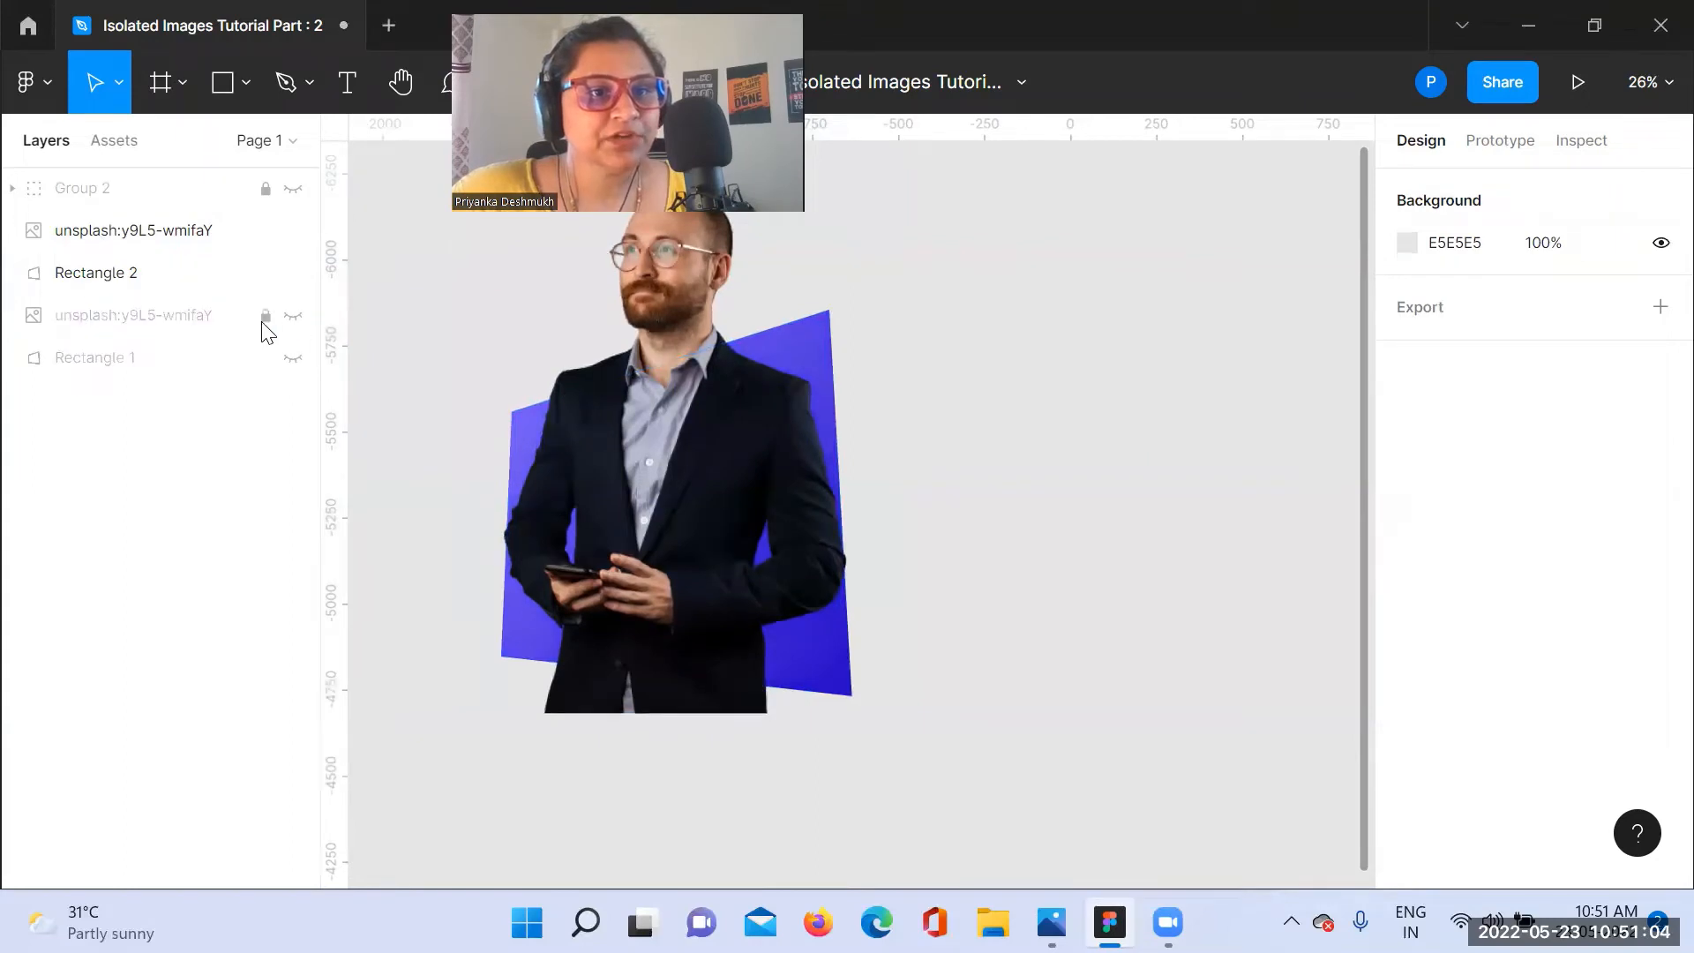
{"action": "left_click", "coordinate": [265, 358]}
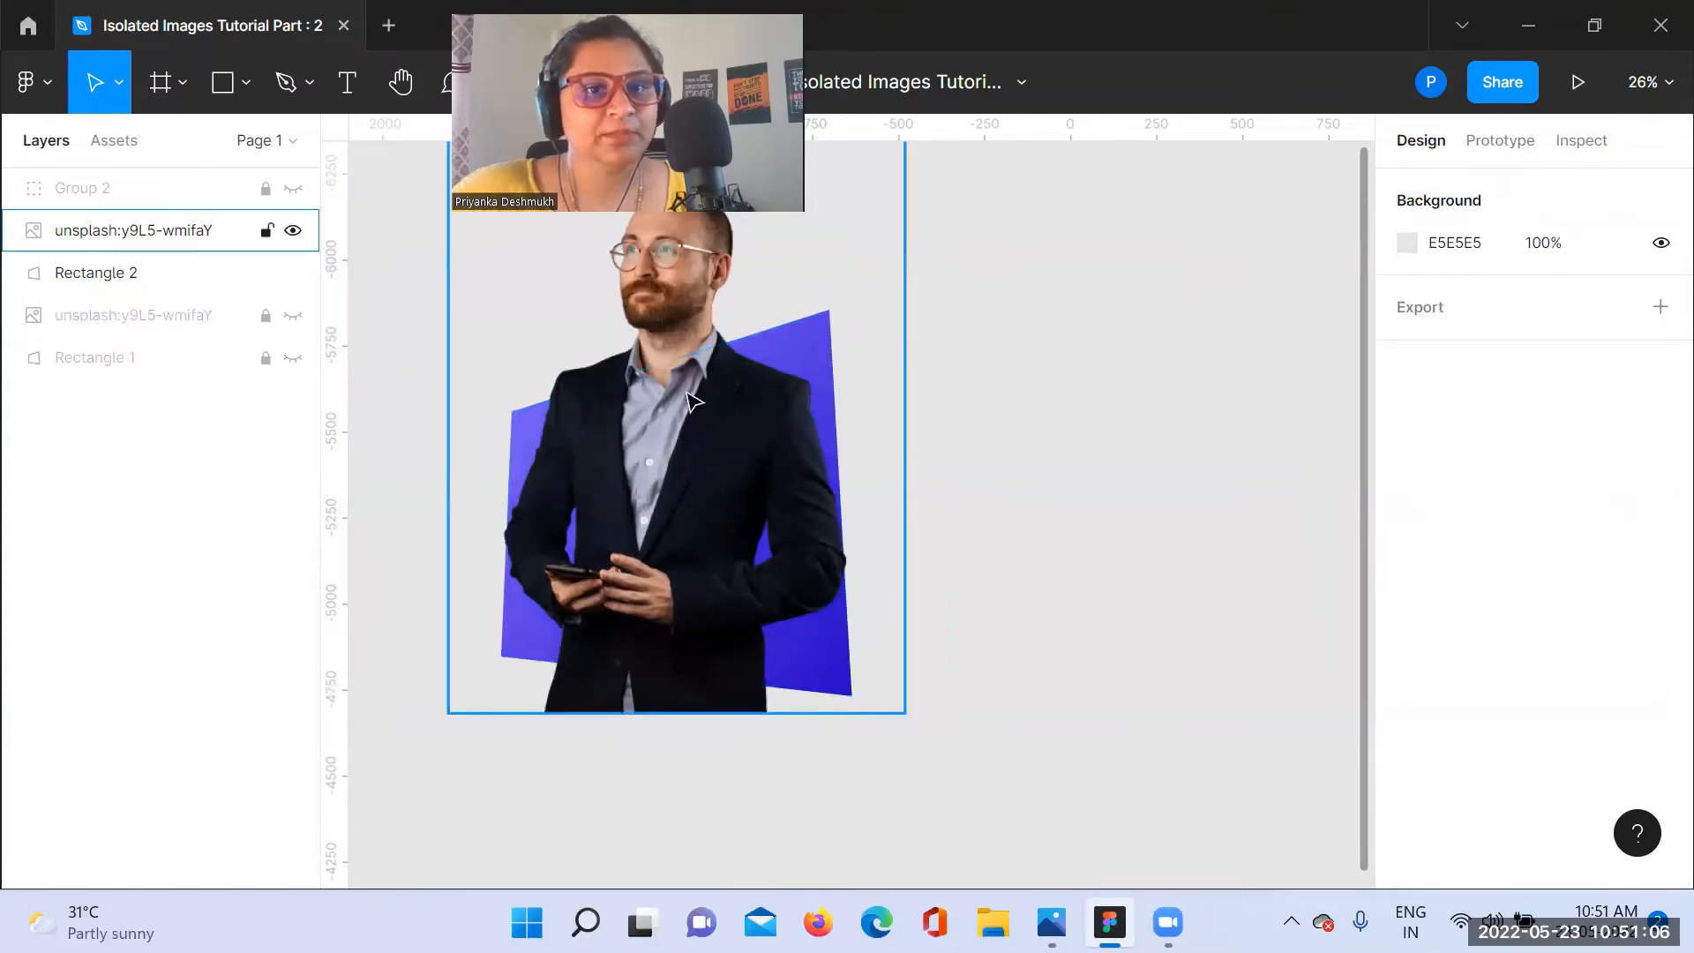
Step: Mask the duplicated photo with Rectangle 2, using the tapered shape as the mask
{"action": "left_click", "coordinate": [182, 281]}
{"action": "left_click", "coordinate": [185, 232], "text": "shift"}
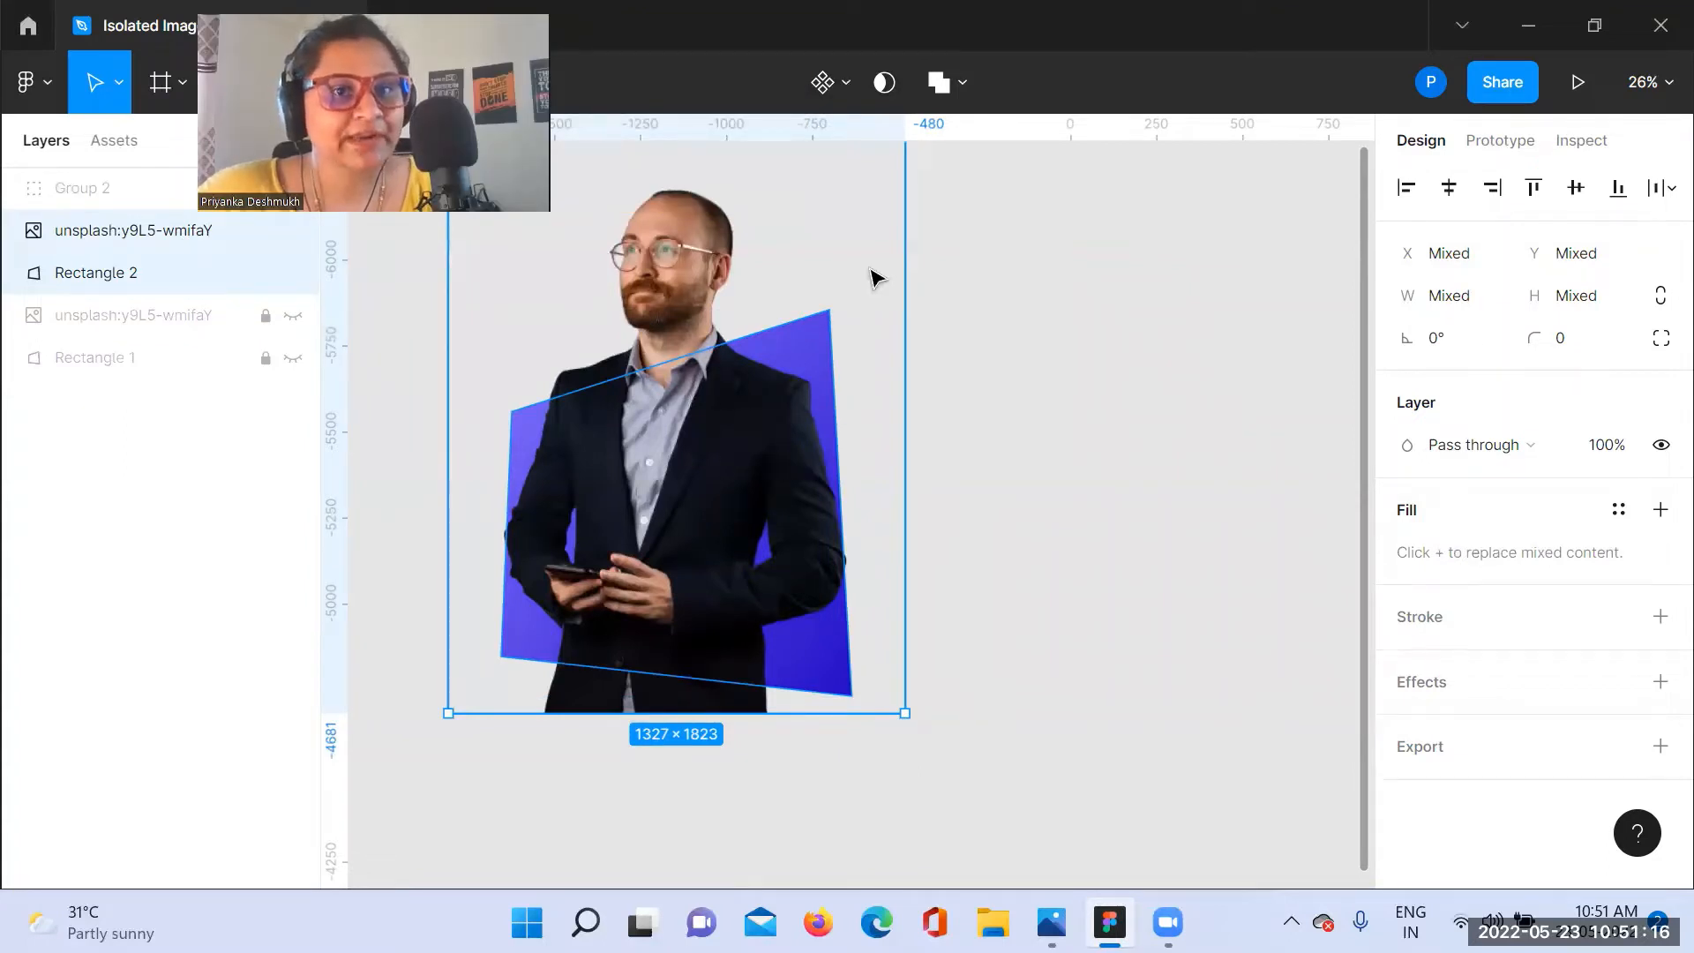
{"action": "left_click", "coordinate": [886, 82]}
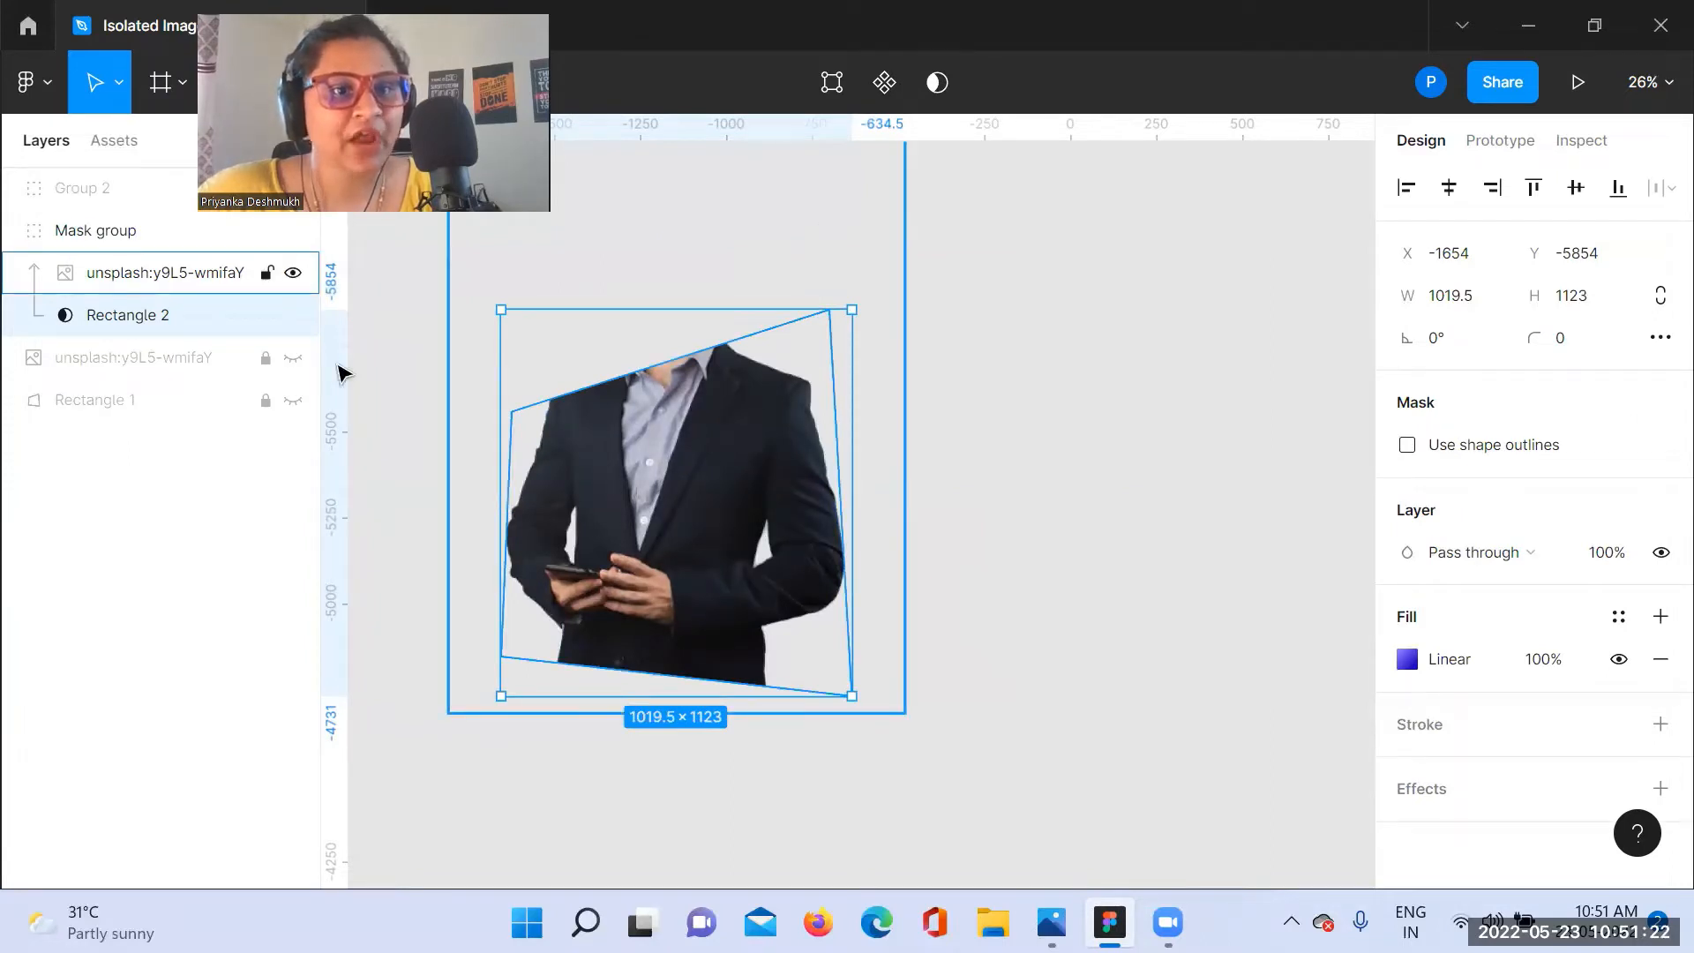
{"action": "left_click", "coordinate": [293, 357]}
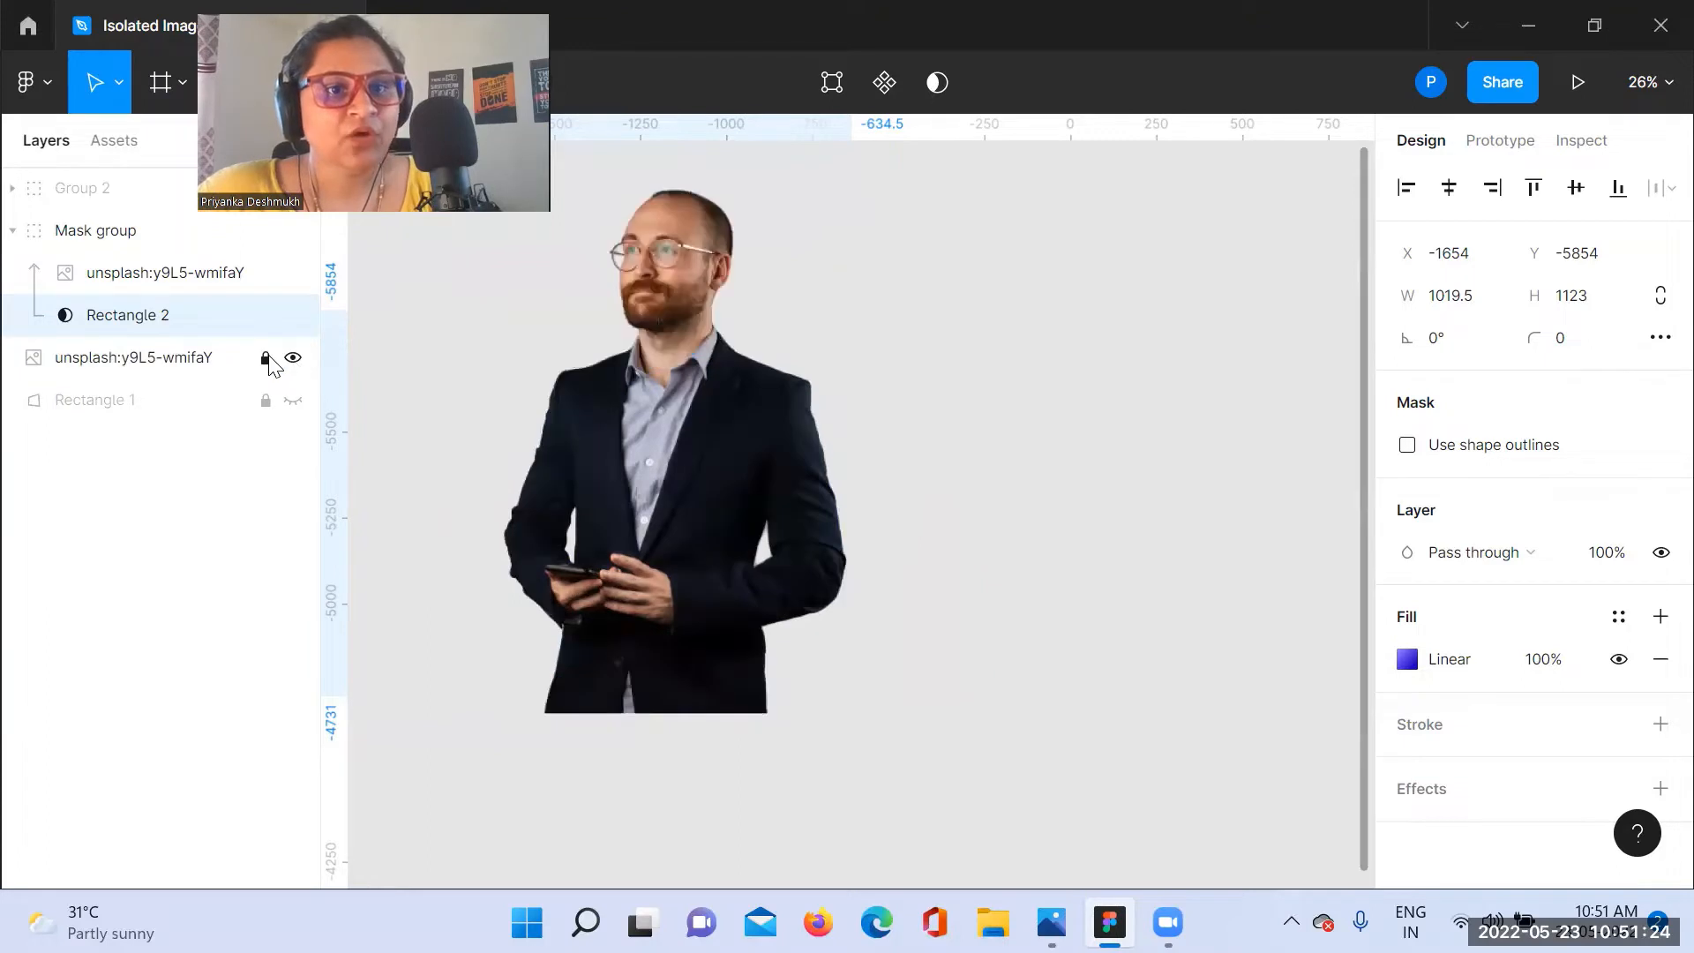
{"action": "left_click", "coordinate": [266, 358]}
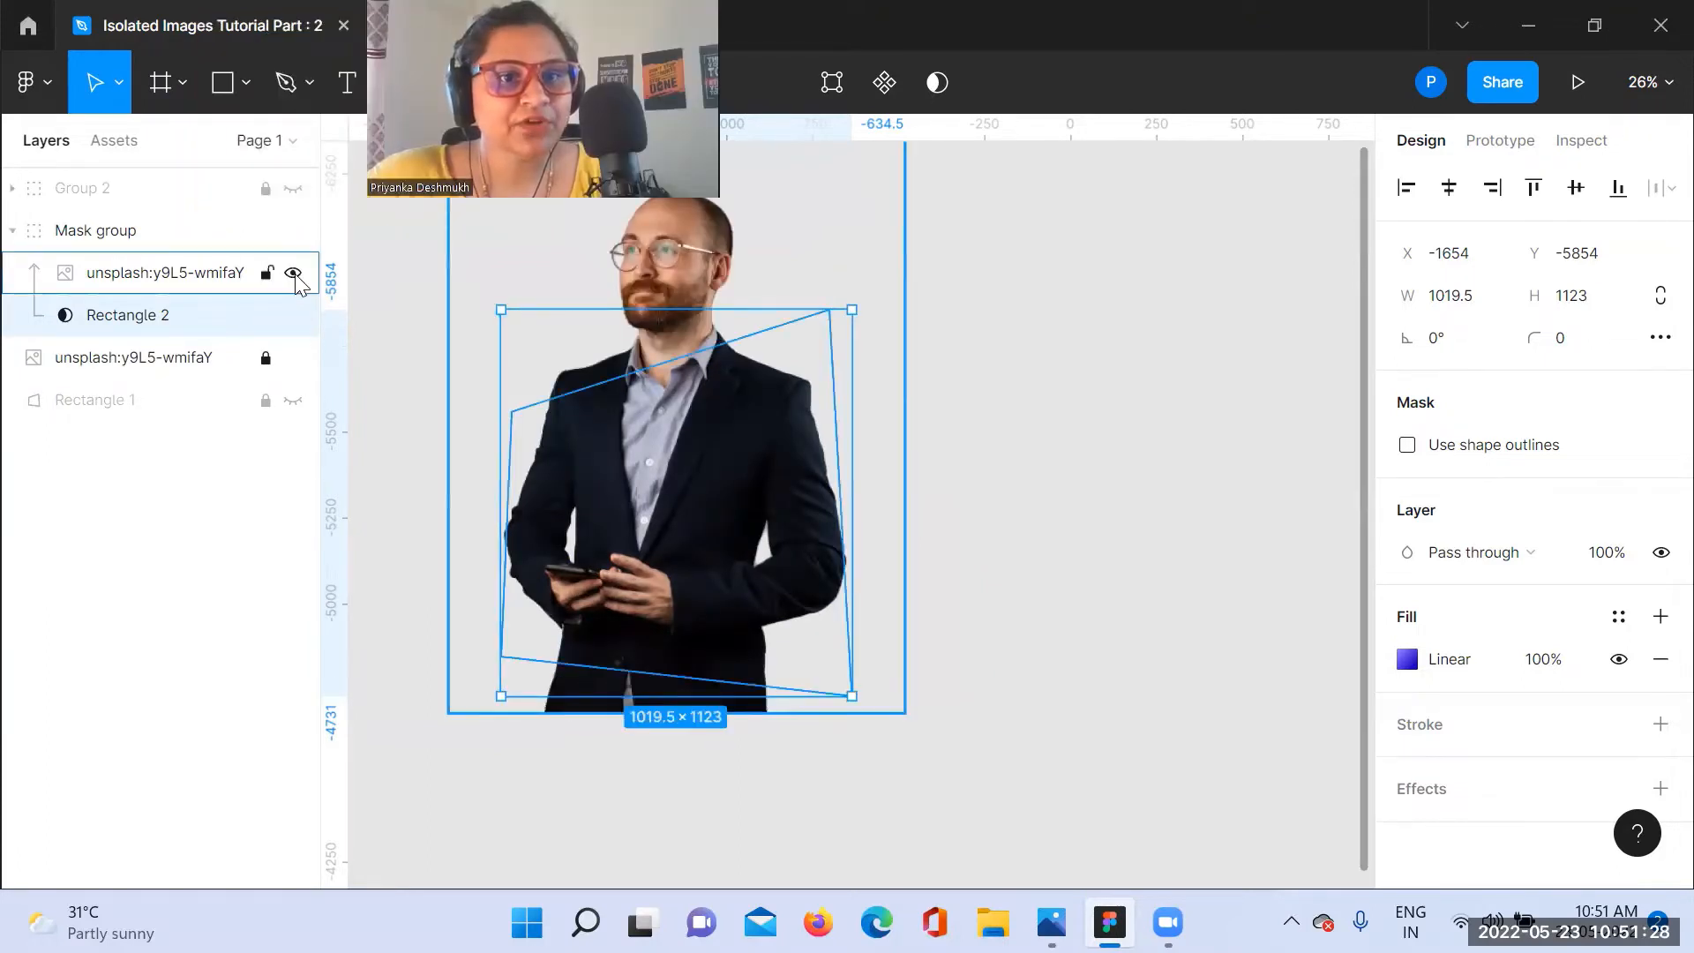
{"action": "left_click", "coordinate": [132, 230]}
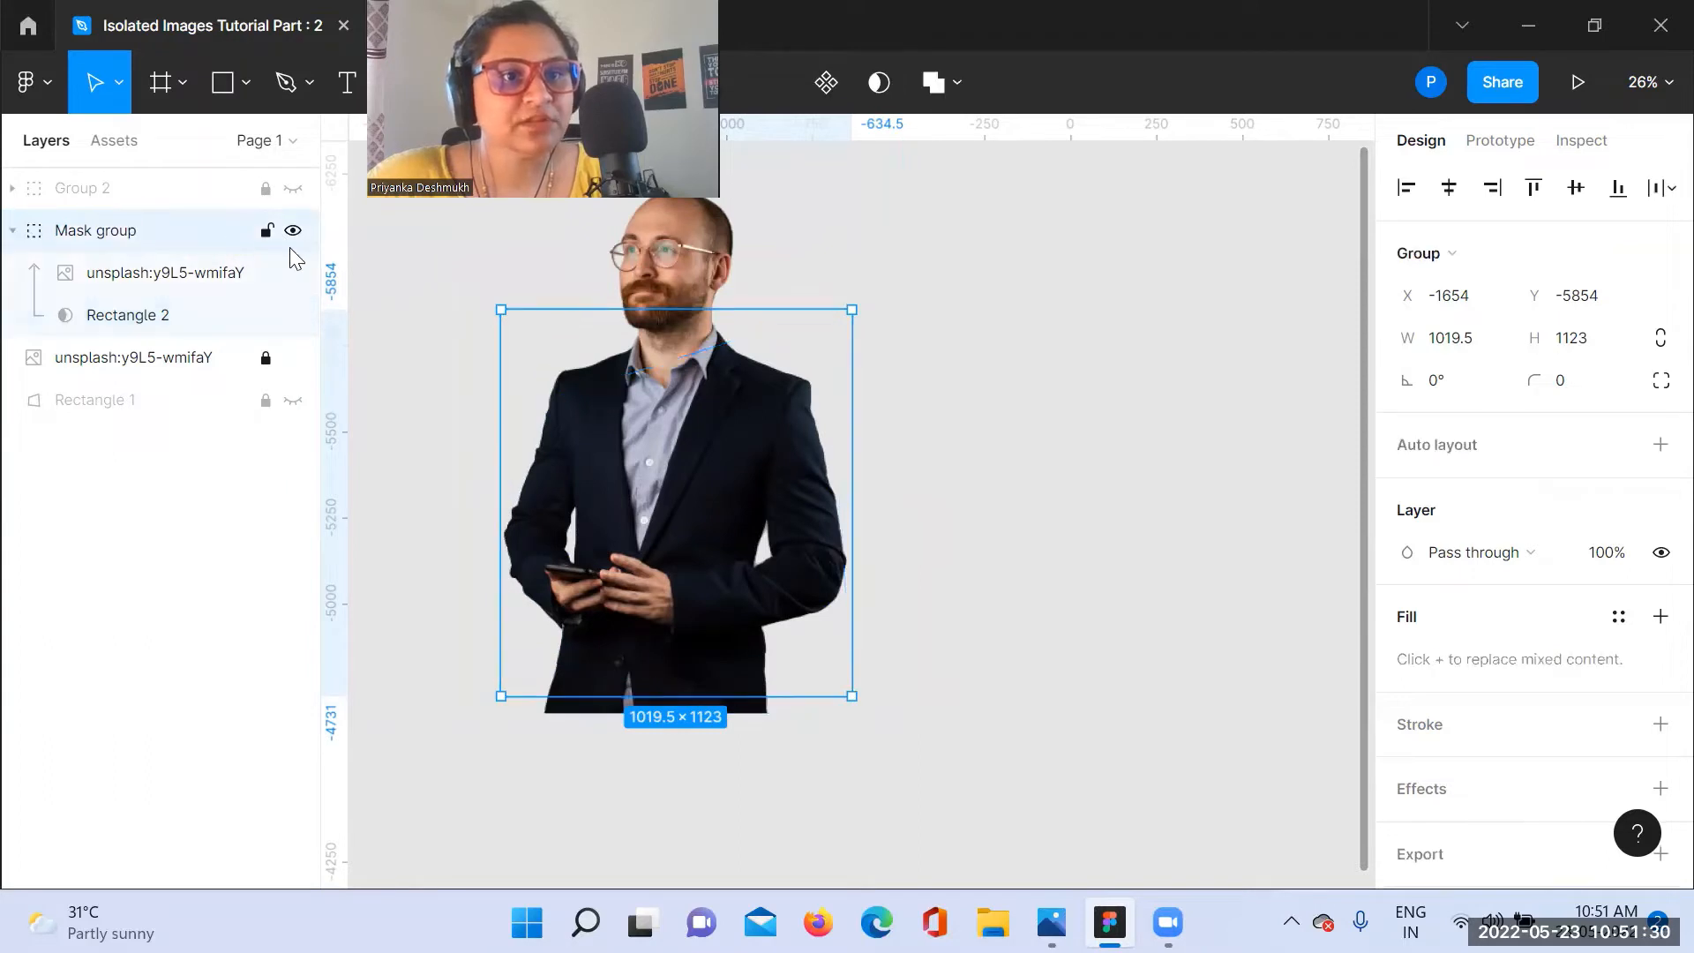
{"action": "left_click", "coordinate": [293, 357]}
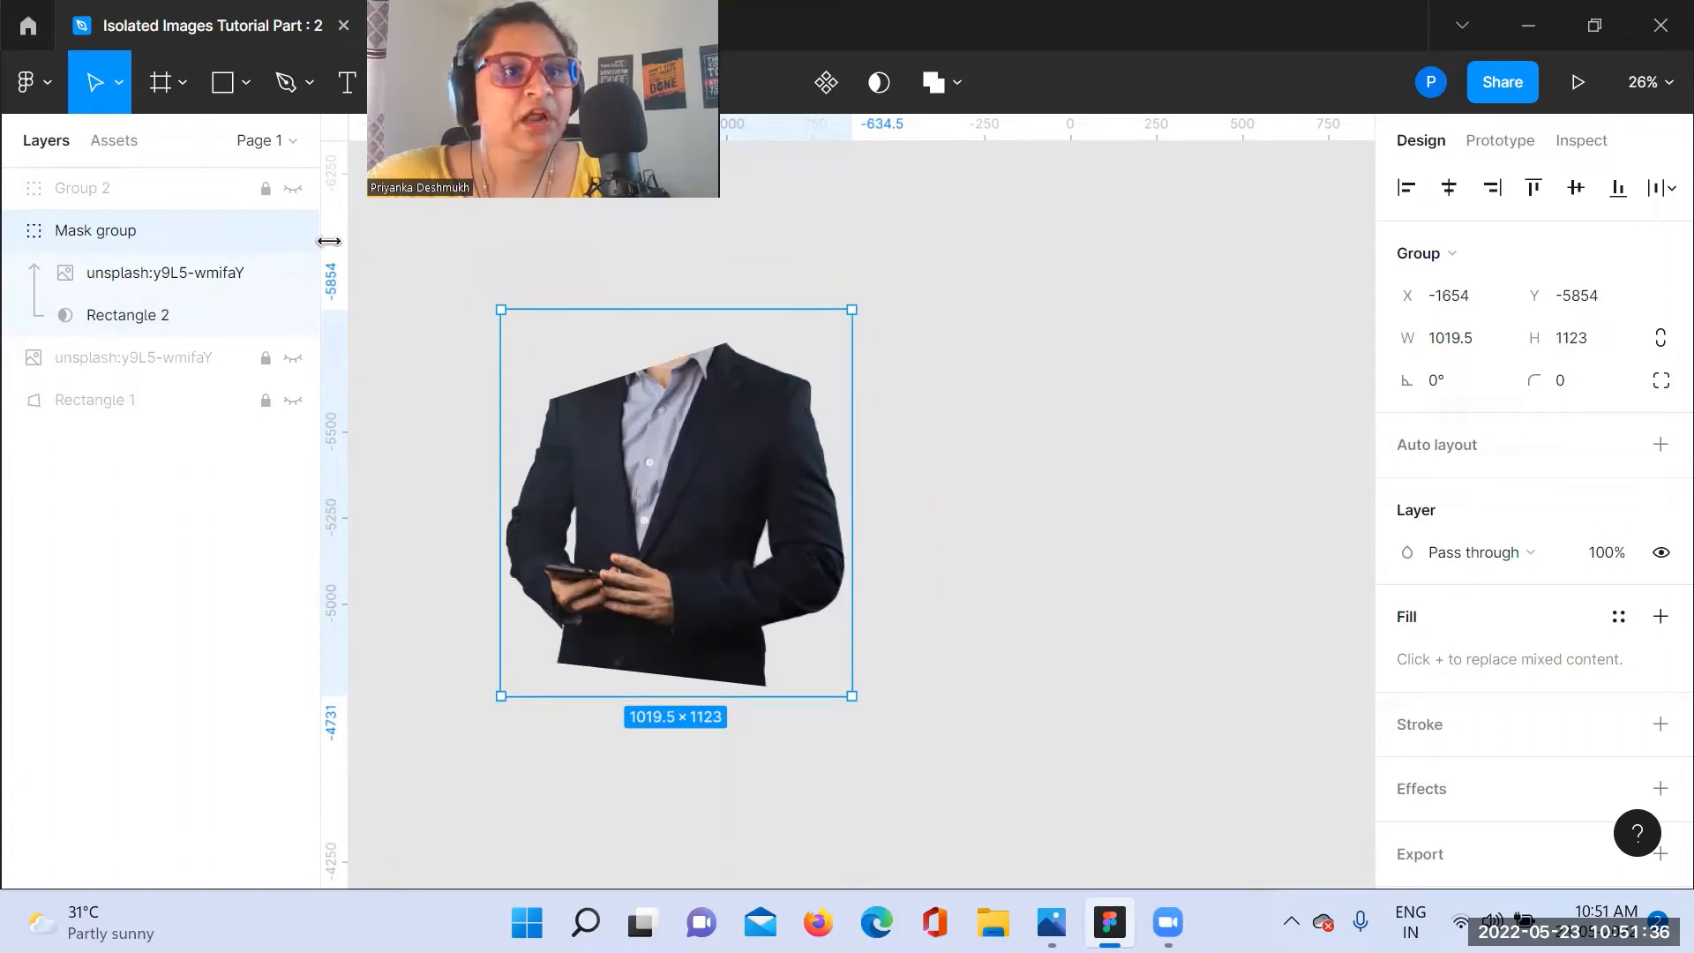
Step: Hide and lock the mask group, and make the original businessman photo visible and unlocked
{"action": "left_click", "coordinate": [293, 231]}
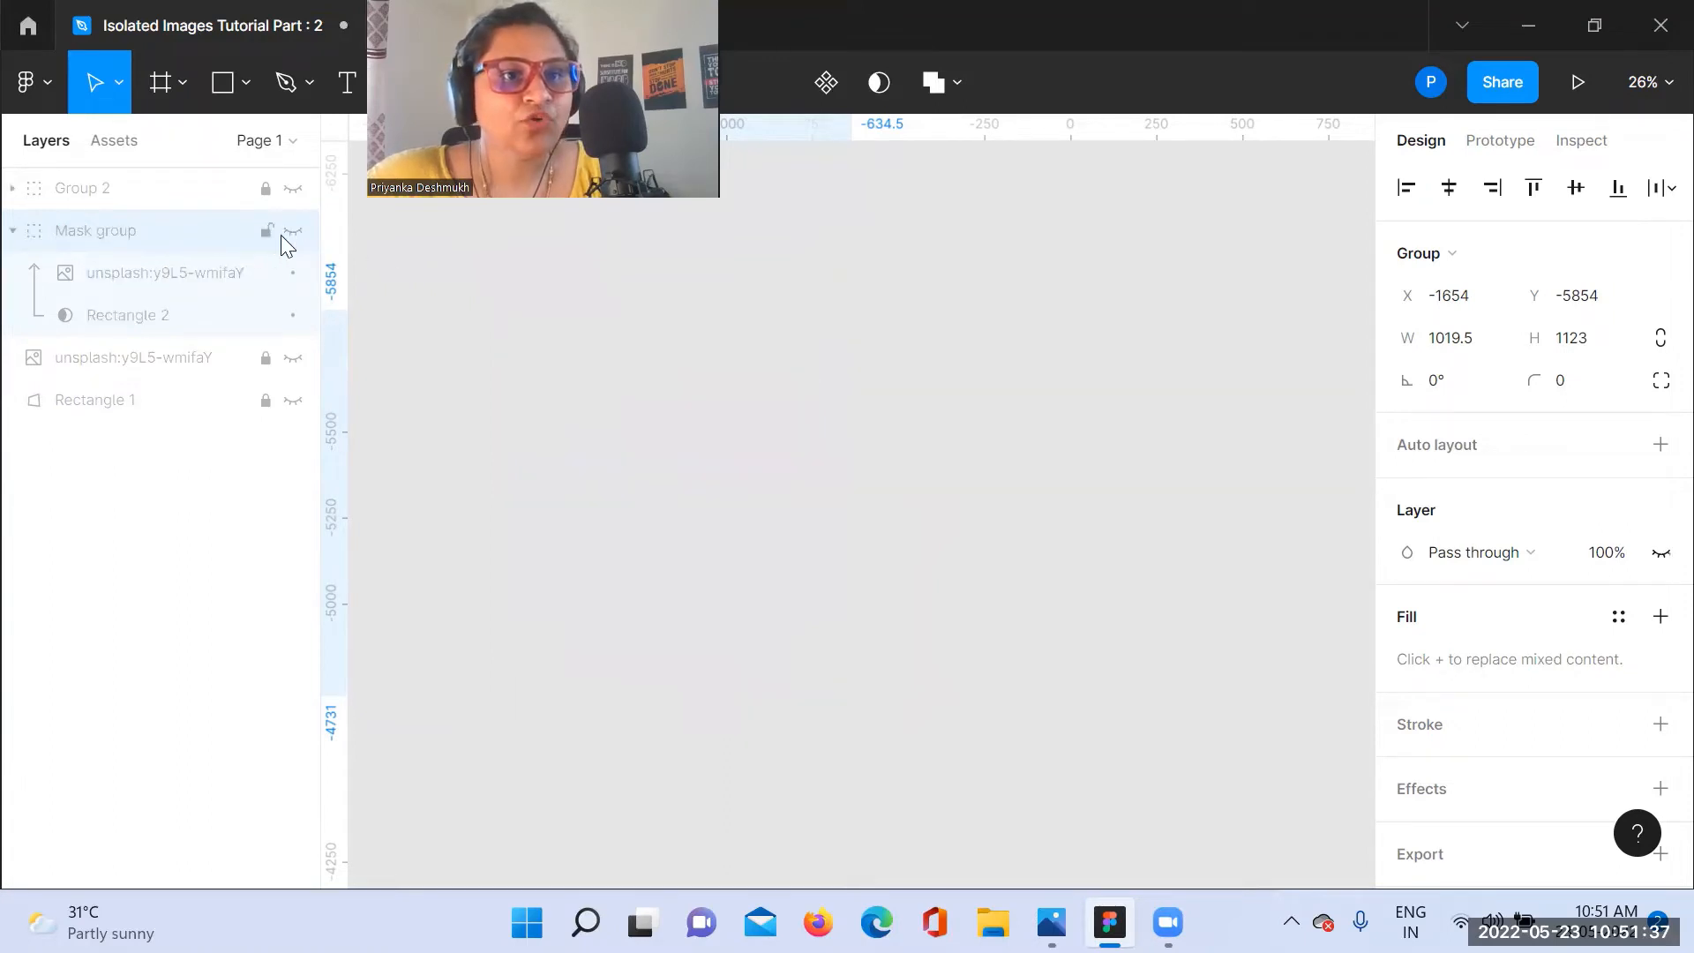
{"action": "left_click", "coordinate": [293, 357]}
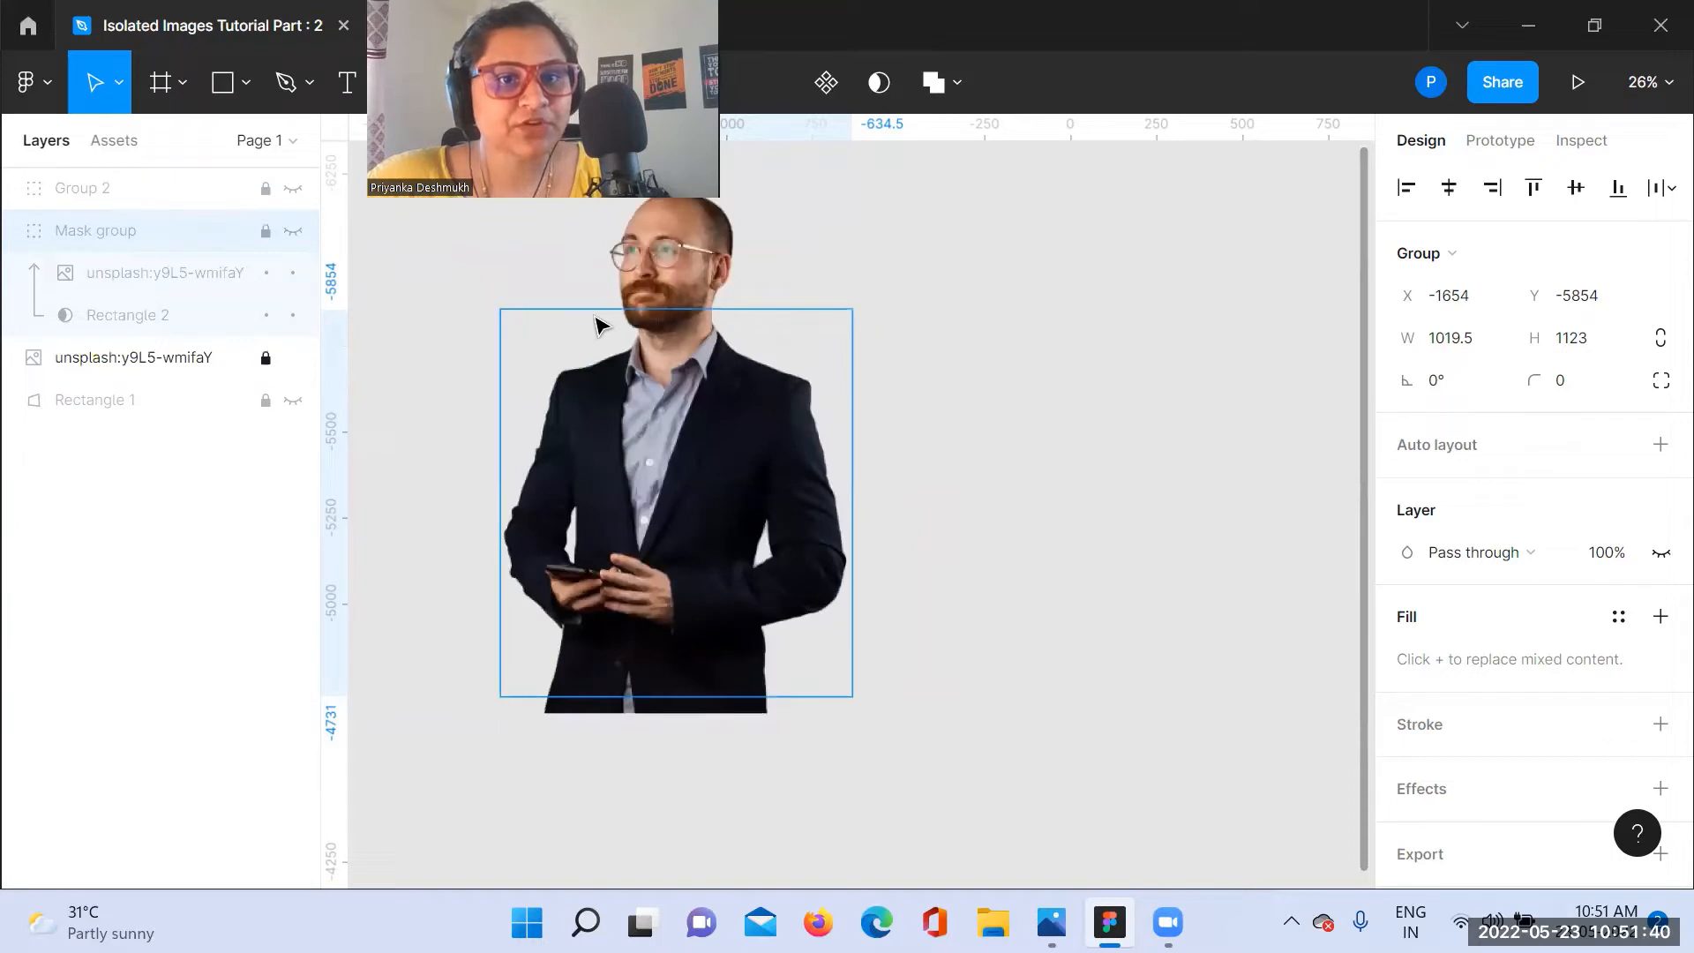
{"action": "left_click", "coordinate": [265, 357]}
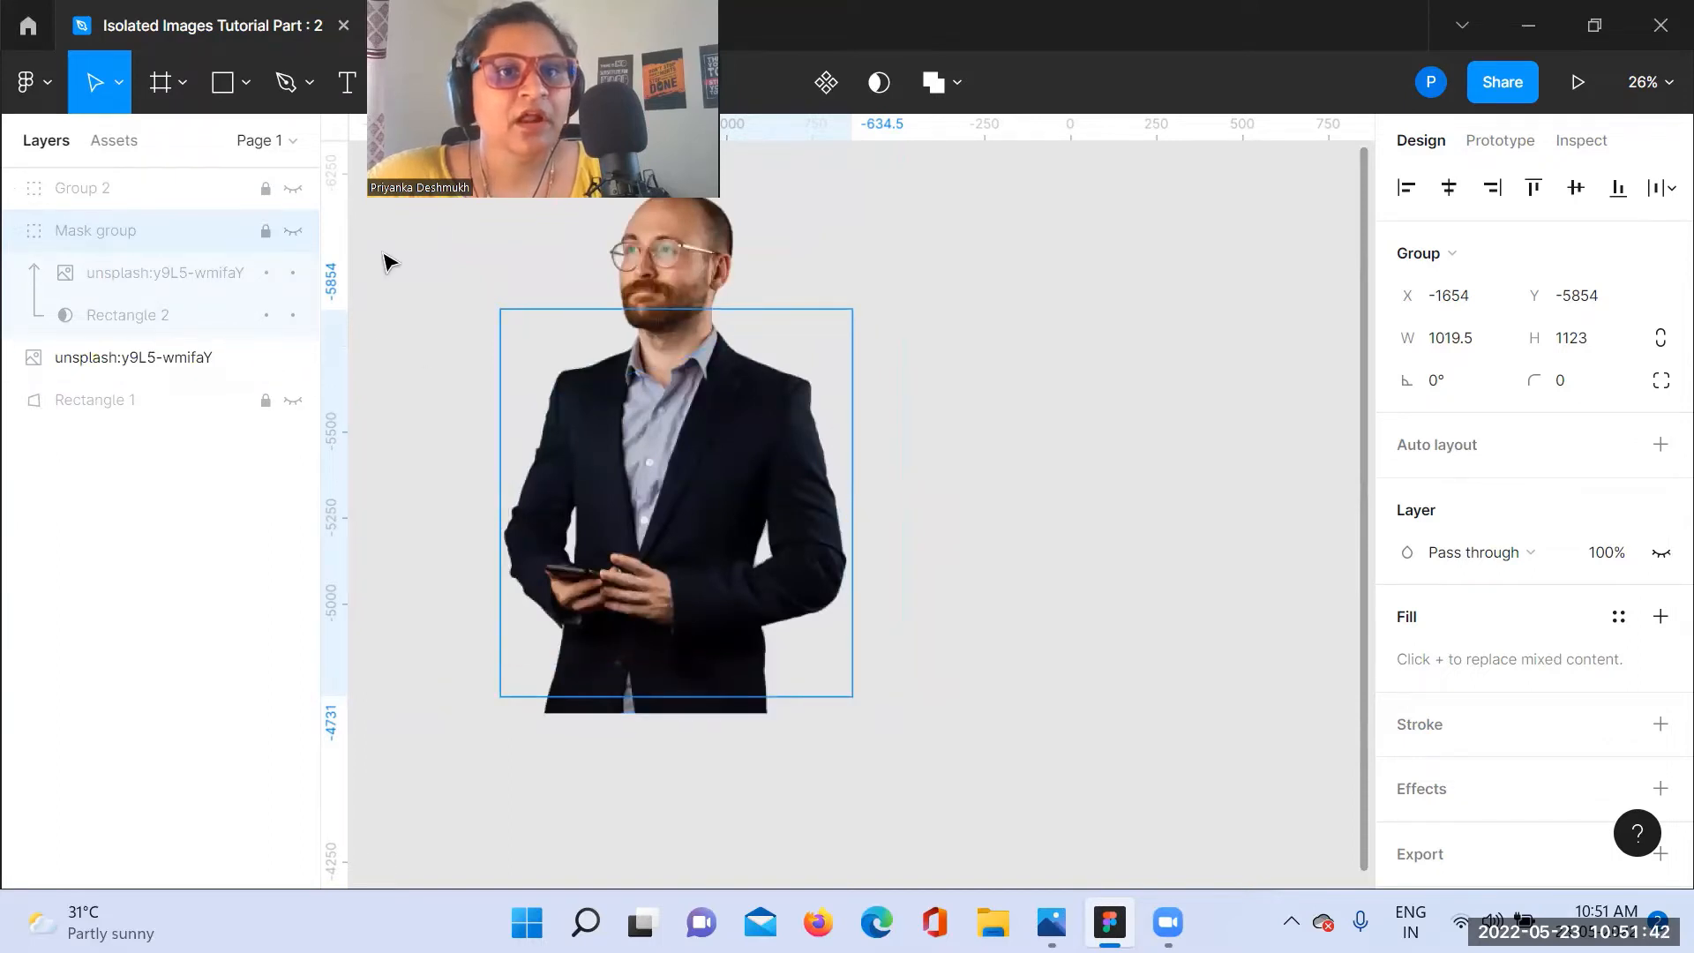
Step: Draw a closed Pen outline loosely around the man's head, shoulders and upper chest, and enlarge it to 1226 × 1008
{"action": "left_click", "coordinate": [309, 84]}
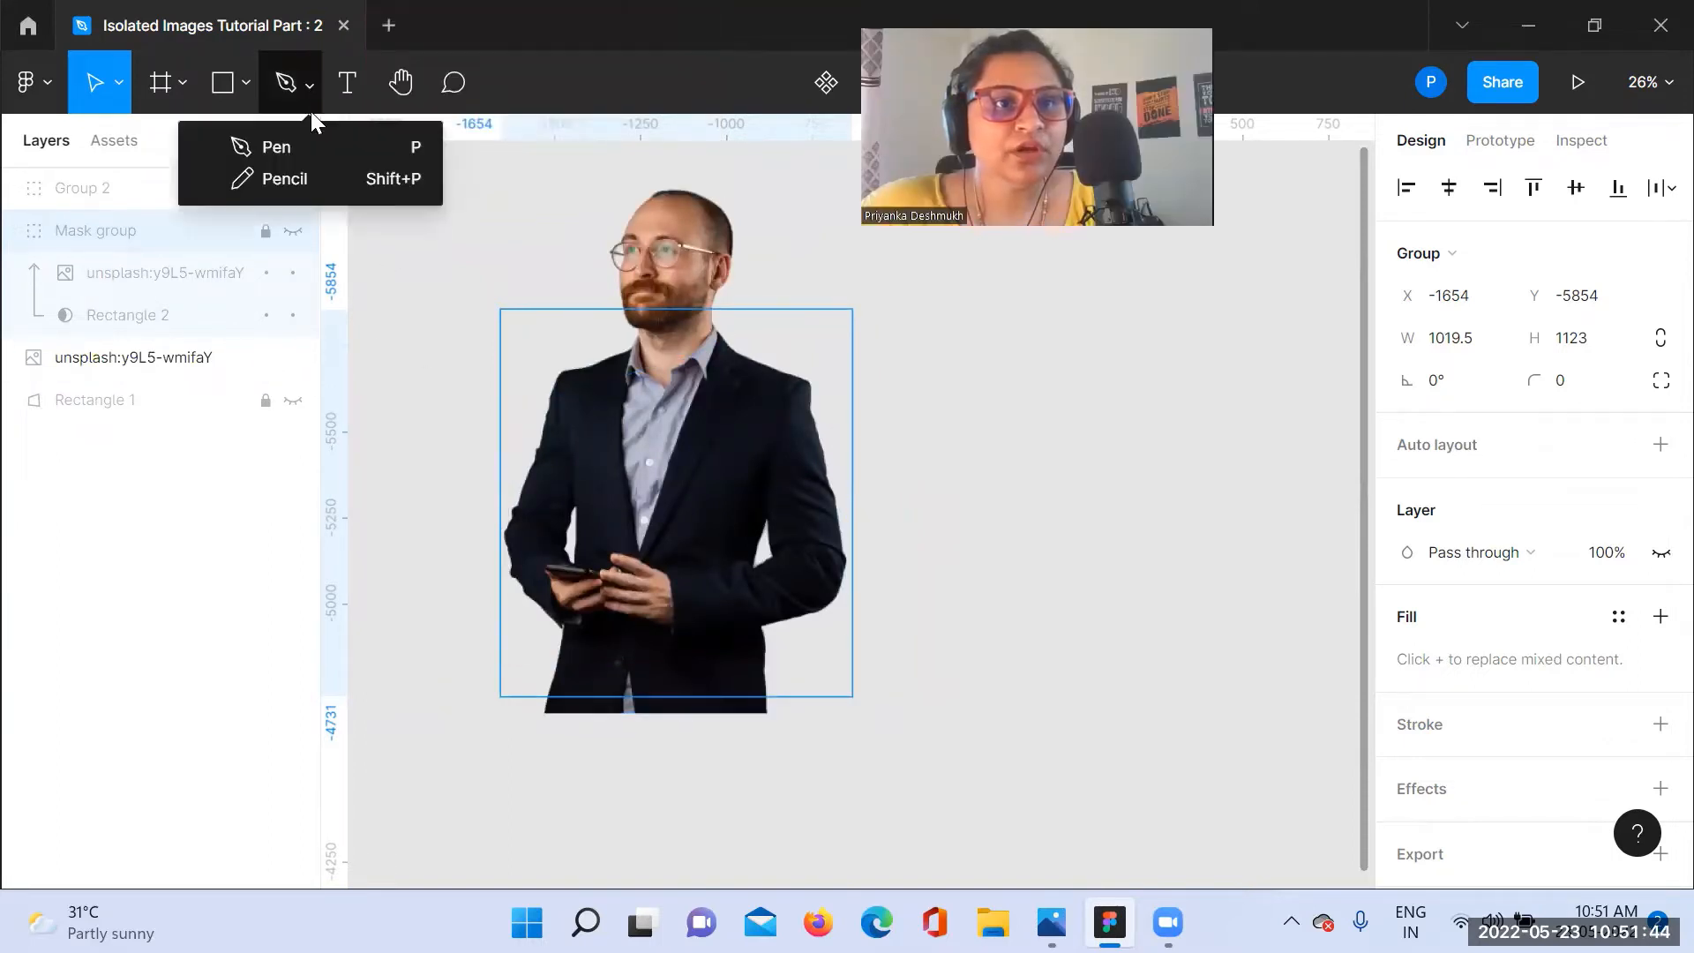
{"action": "left_click", "coordinate": [276, 147]}
{"action": "left_click", "coordinate": [822, 255]}
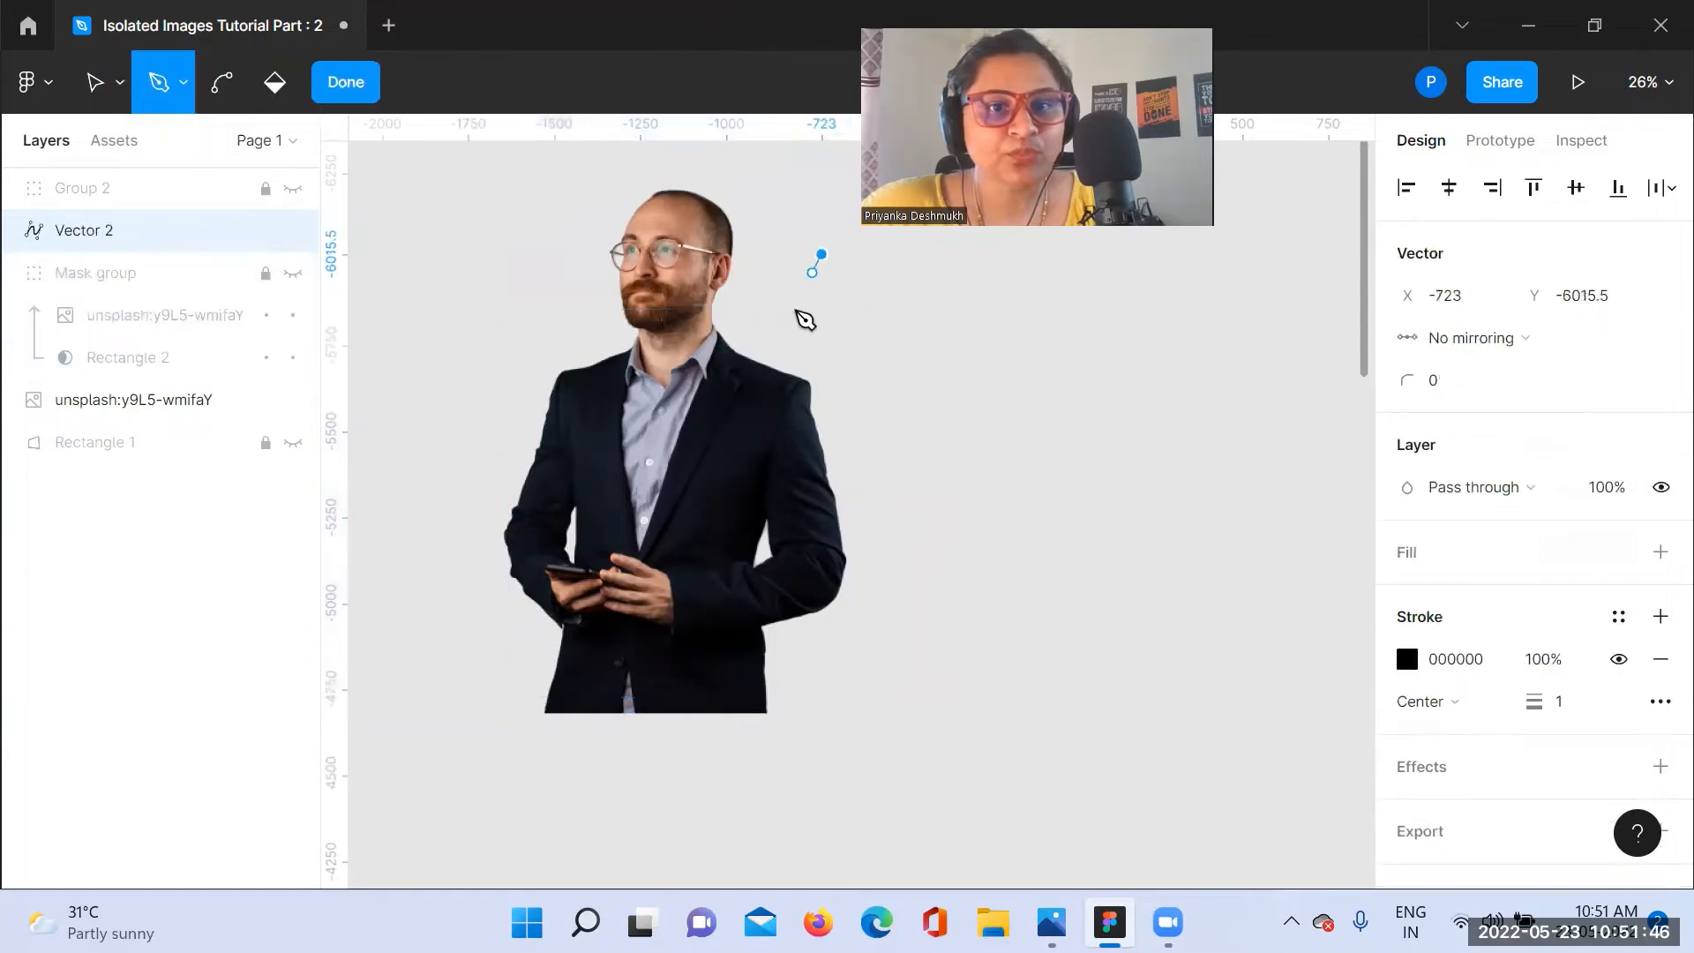
{"action": "left_click_drag", "start_coordinate": [779, 354], "coordinate": [732, 393]}
{"action": "left_click", "coordinate": [729, 389]}
{"action": "left_click", "coordinate": [681, 461]}
{"action": "left_click", "coordinate": [647, 461]}
{"action": "left_click_drag", "start_coordinate": [567, 442], "coordinate": [542, 433]}
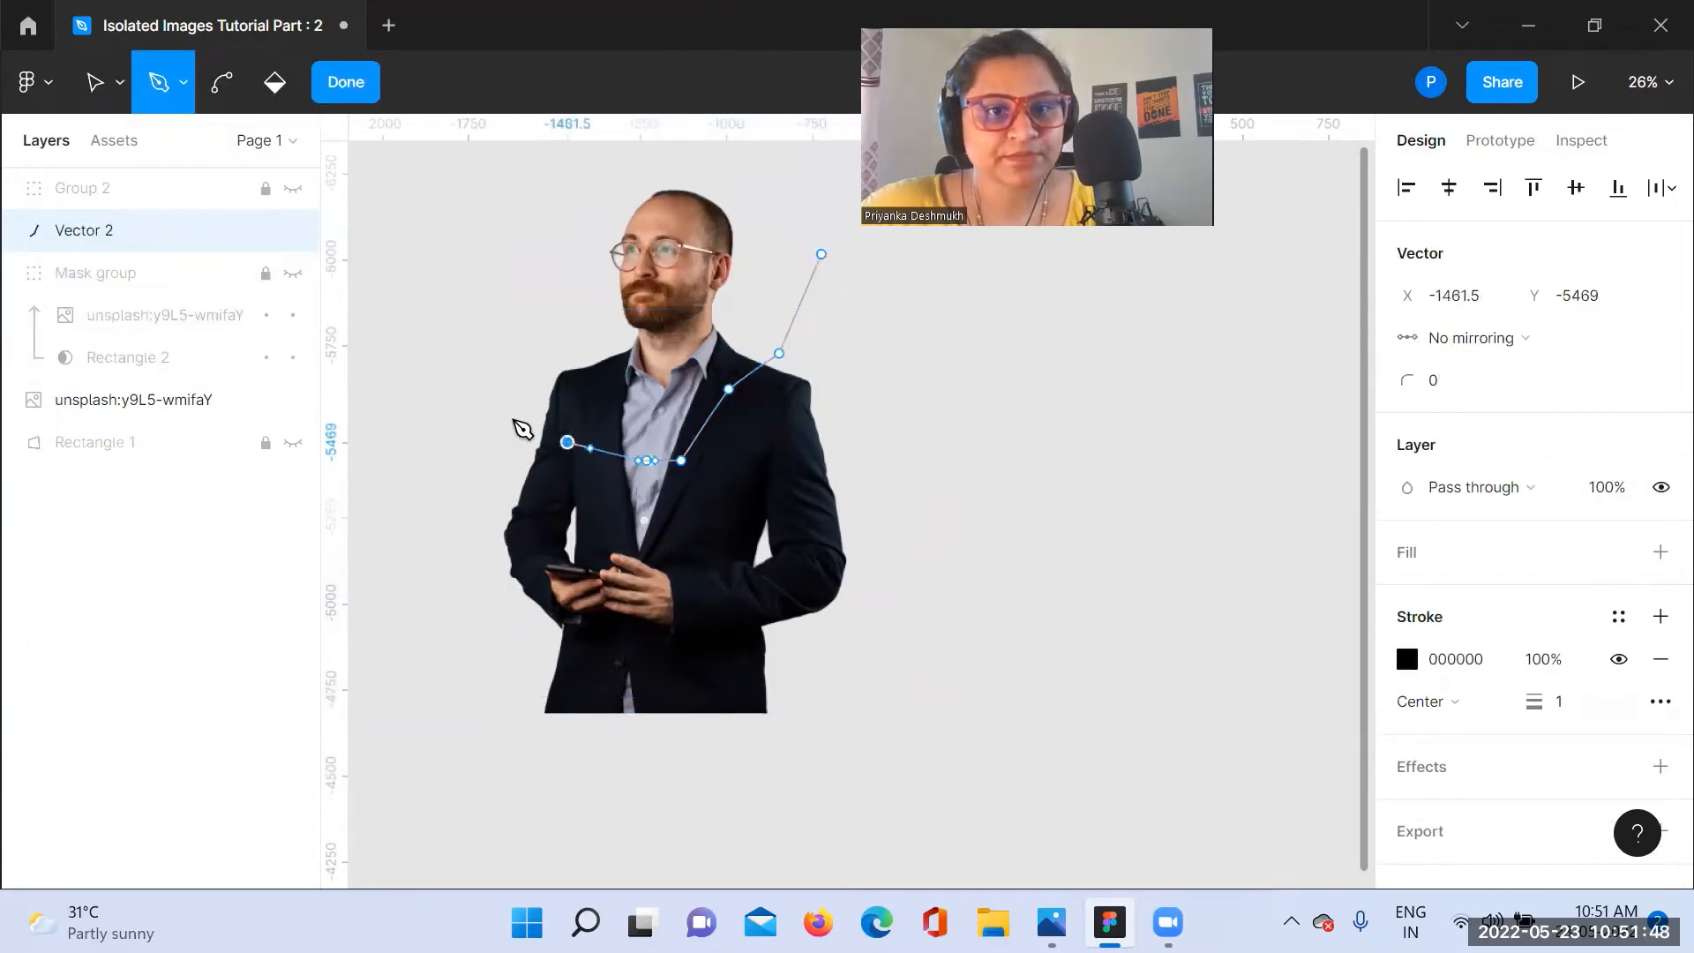
{"action": "left_click", "coordinate": [488, 389]}
{"action": "left_click", "coordinate": [470, 307]}
{"action": "left_click", "coordinate": [469, 235]}
{"action": "left_click", "coordinate": [507, 187]}
{"action": "left_click", "coordinate": [599, 157]}
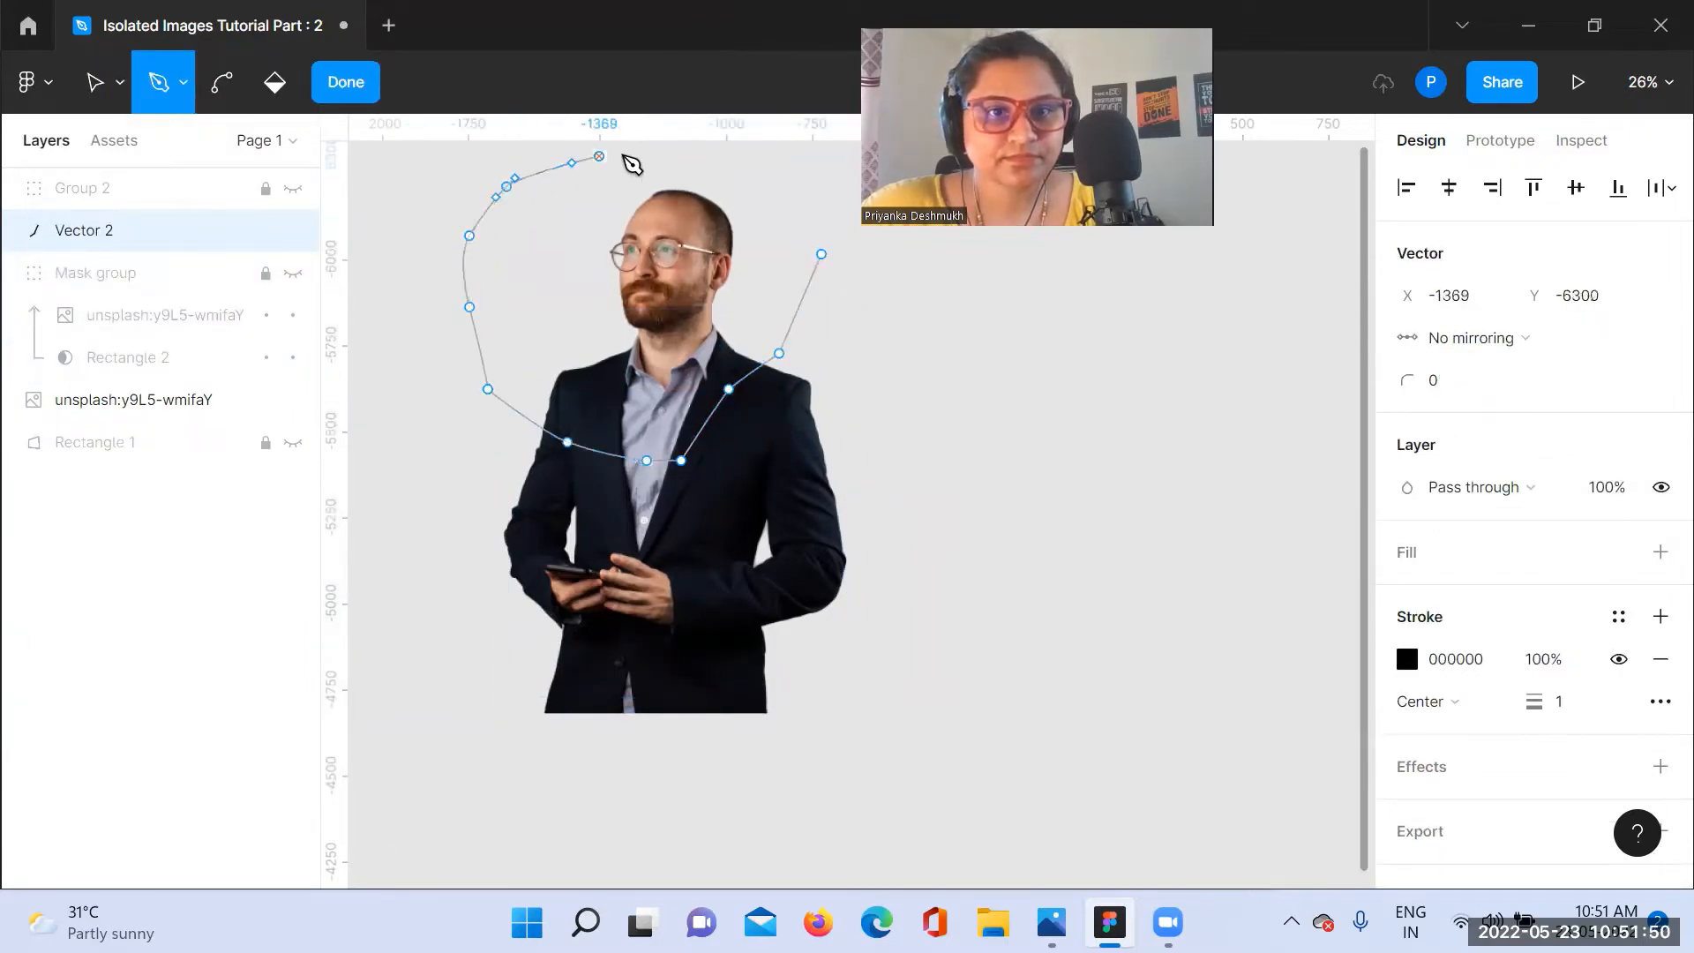
{"action": "left_click", "coordinate": [713, 156]}
{"action": "left_click", "coordinate": [797, 187]}
{"action": "left_click", "coordinate": [821, 254]}
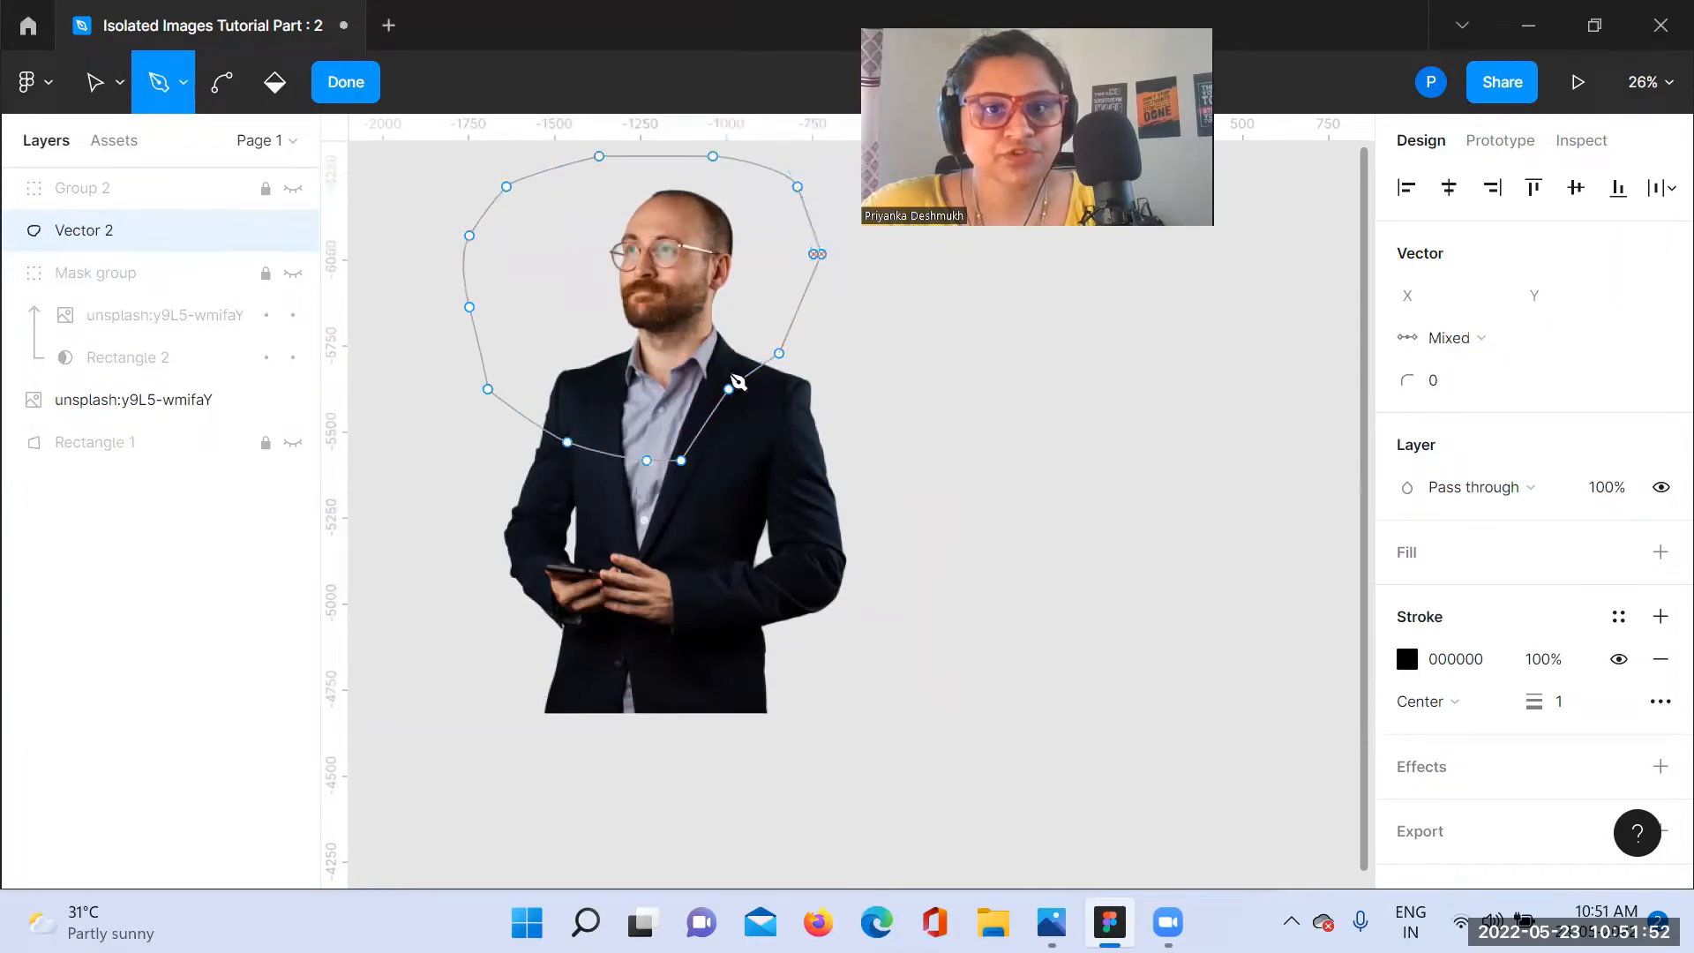
{"action": "key", "text": "Escape"}
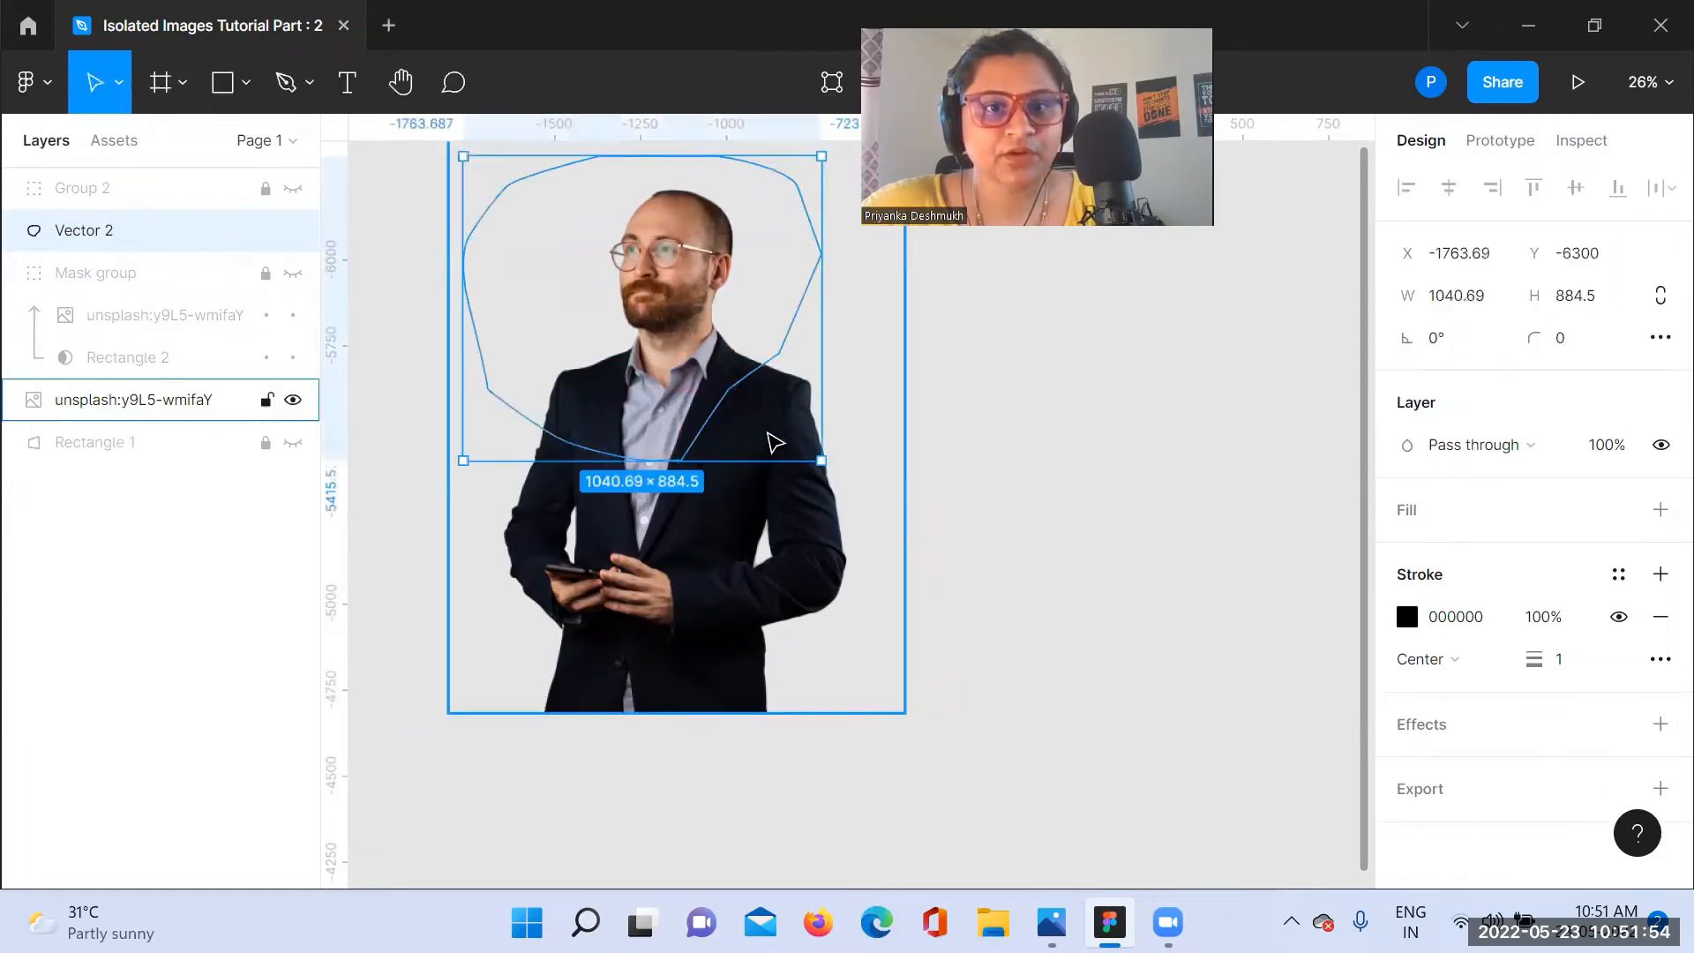
{"action": "left_click_drag", "start_coordinate": [821, 461], "coordinate": [885, 502]}
Step: Add a D9D9D9 fill to the pen outline shape and send it to the back, behind the photo
{"action": "left_click", "coordinate": [1406, 510]}
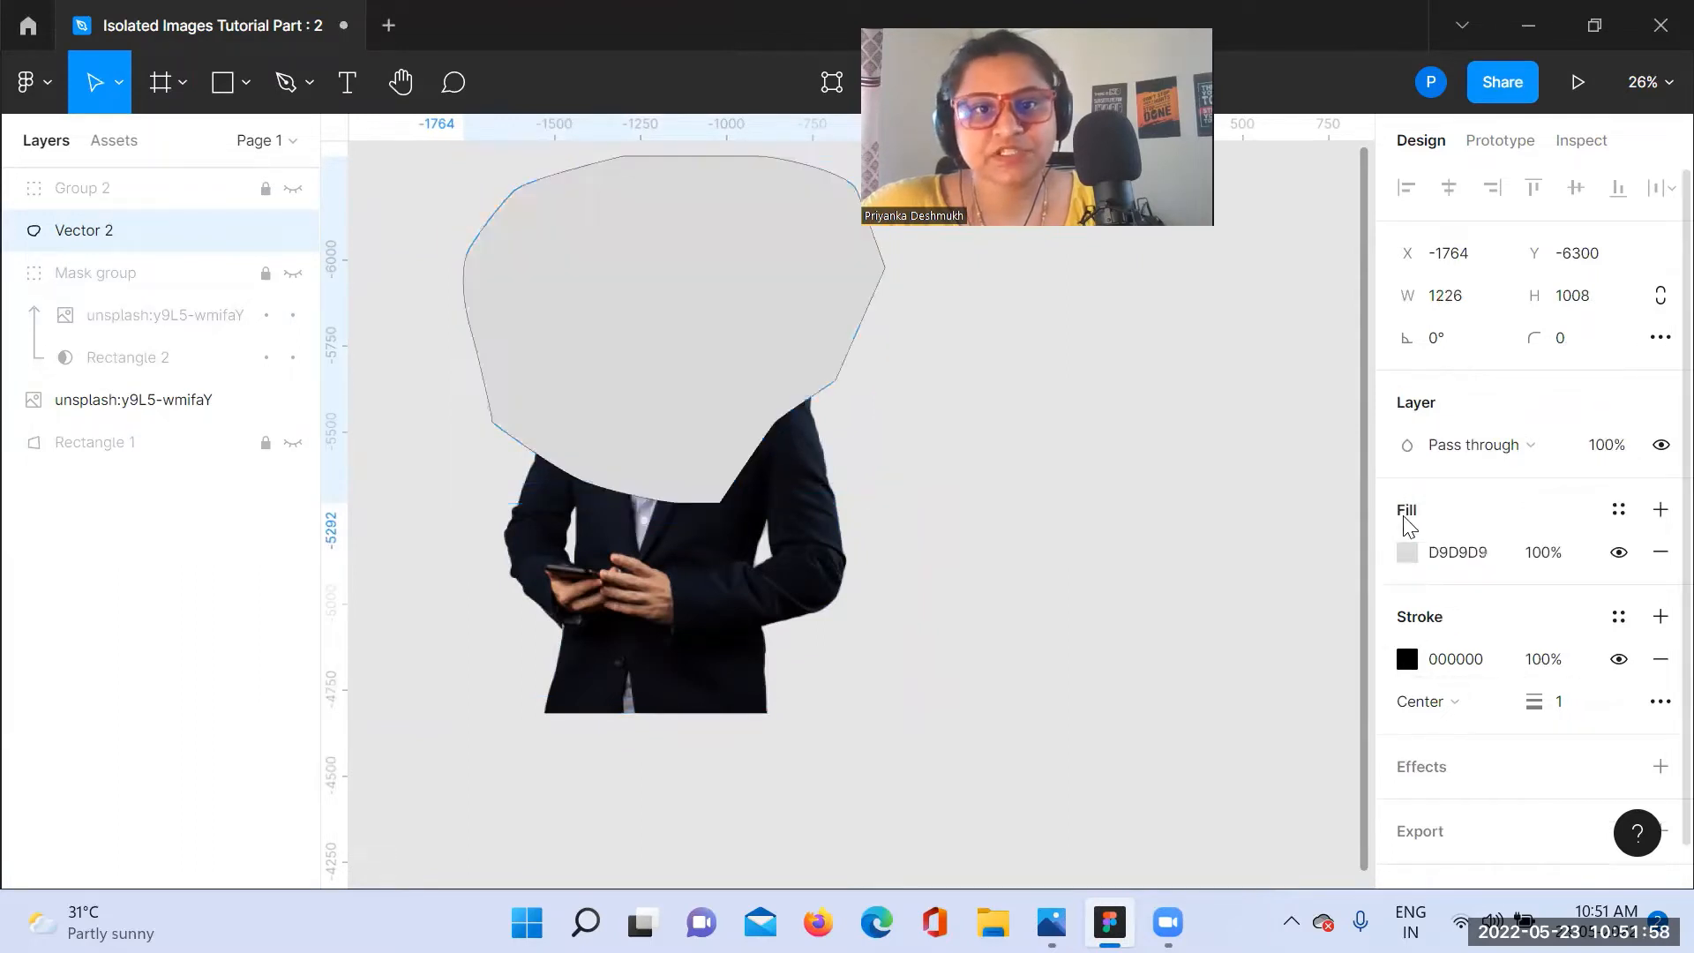
{"action": "right_click", "coordinate": [721, 363]}
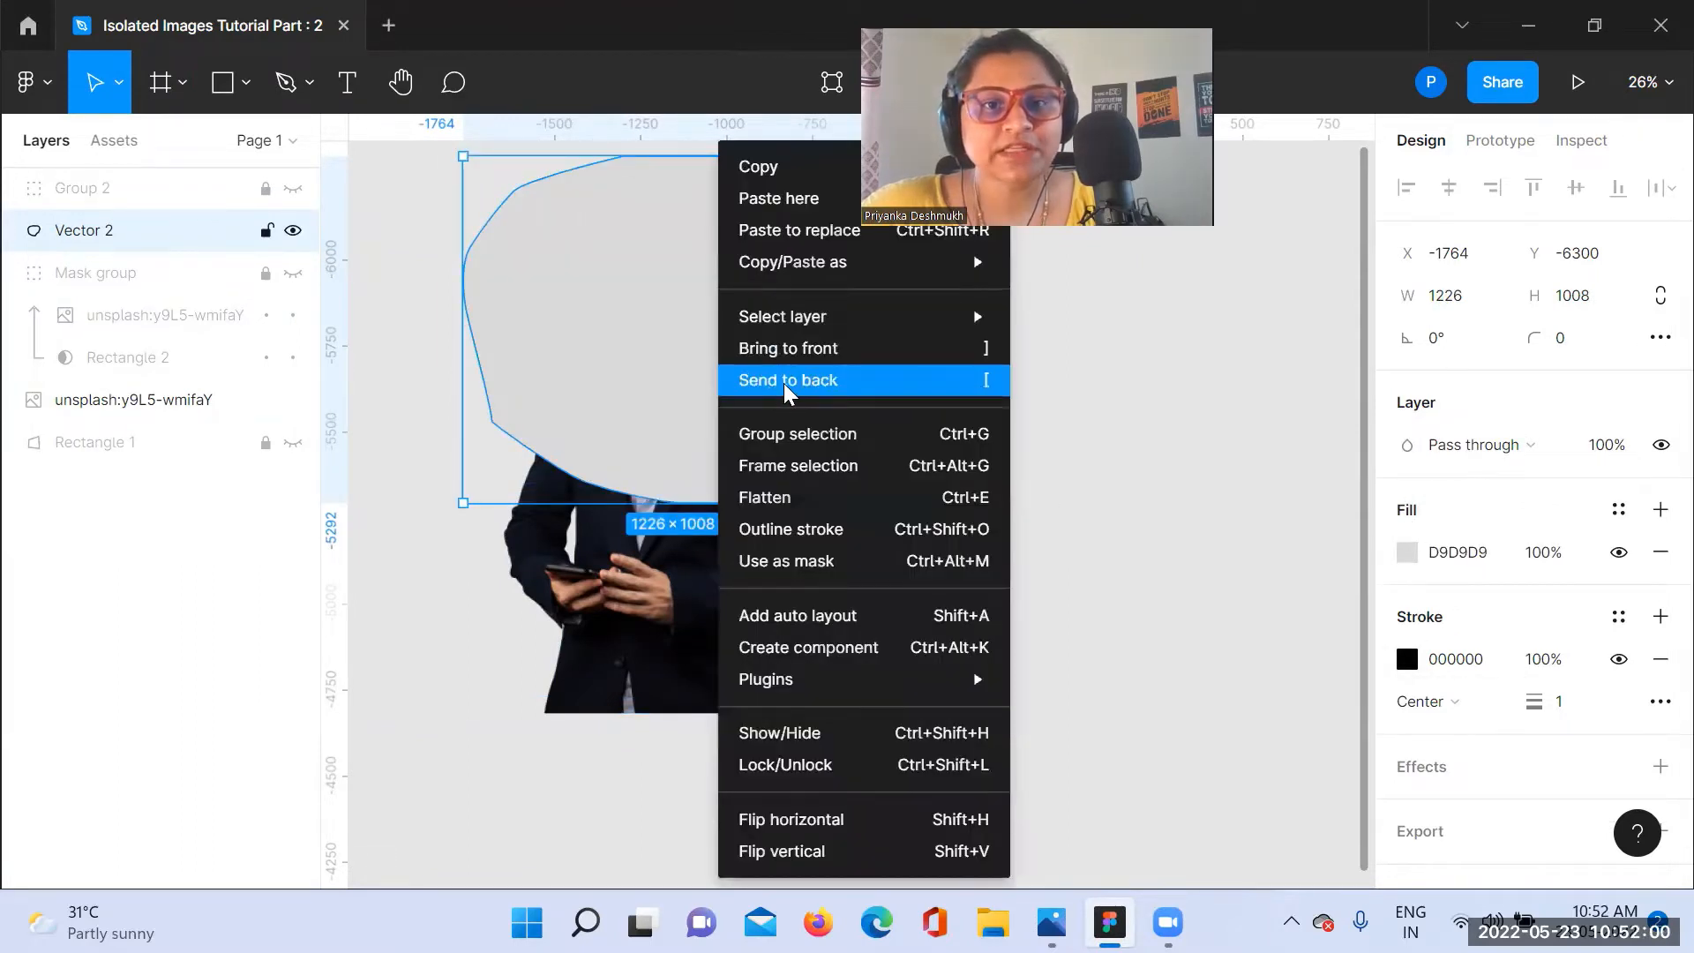
{"action": "left_click", "coordinate": [791, 379]}
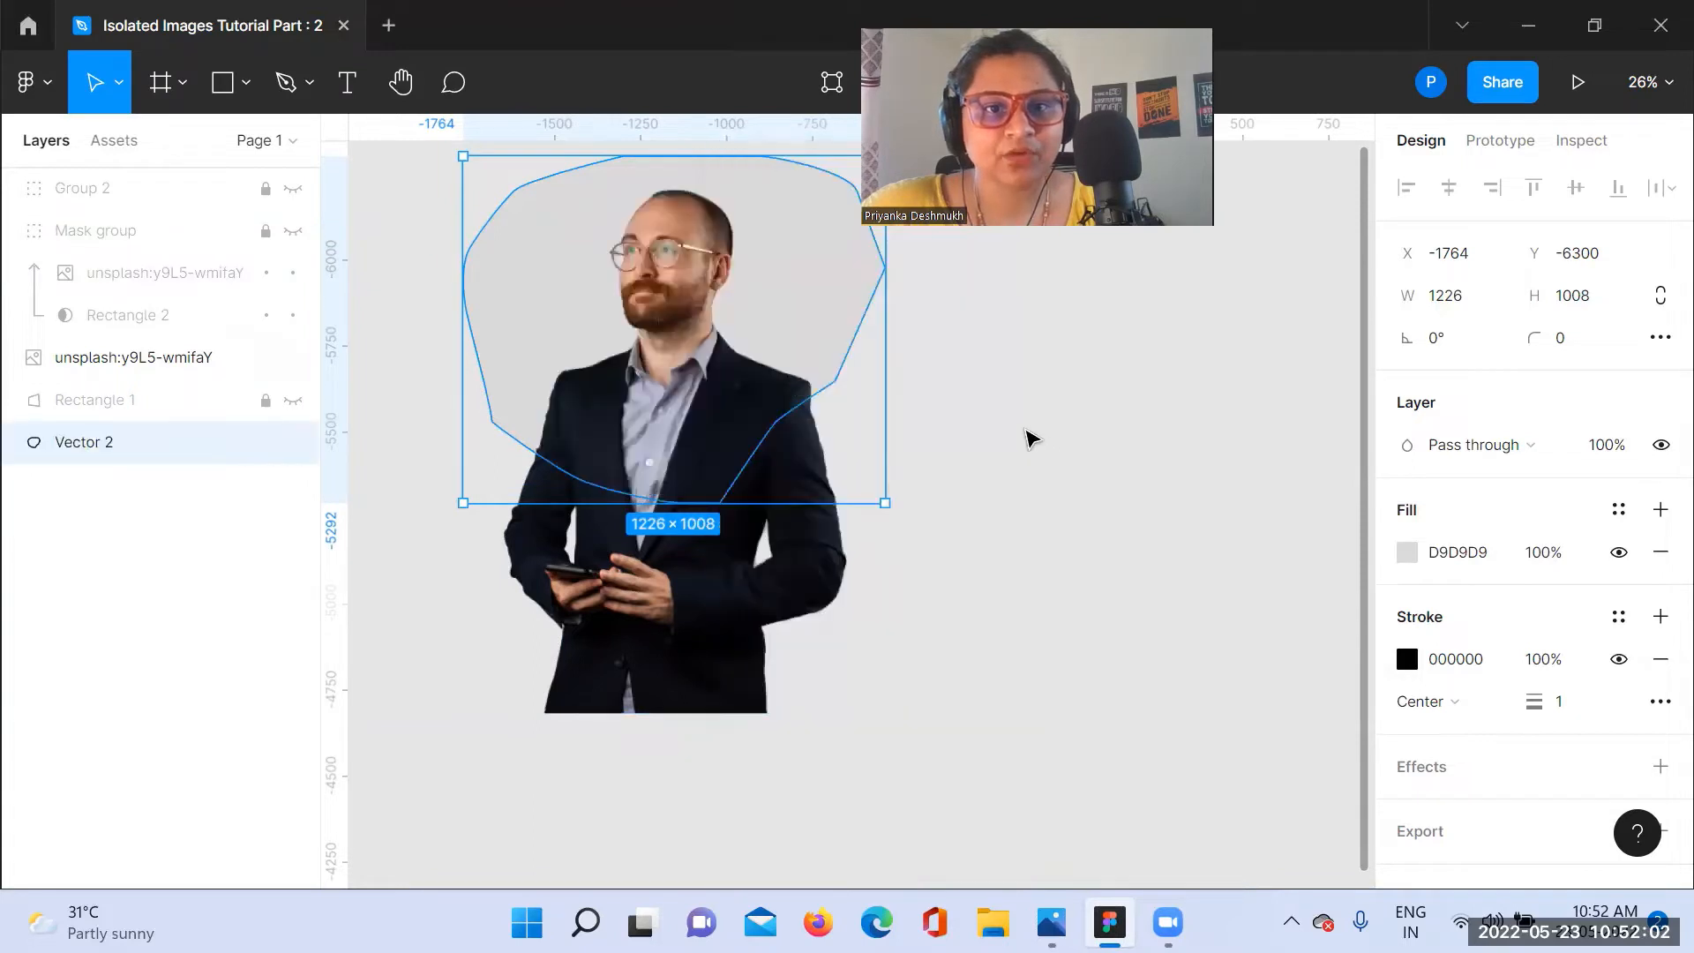
Step: Move the hidden Rectangle 1 below Vector 2 in the layer order so the photo and Vector 2 are adjacent
{"action": "left_click", "coordinate": [1029, 441]}
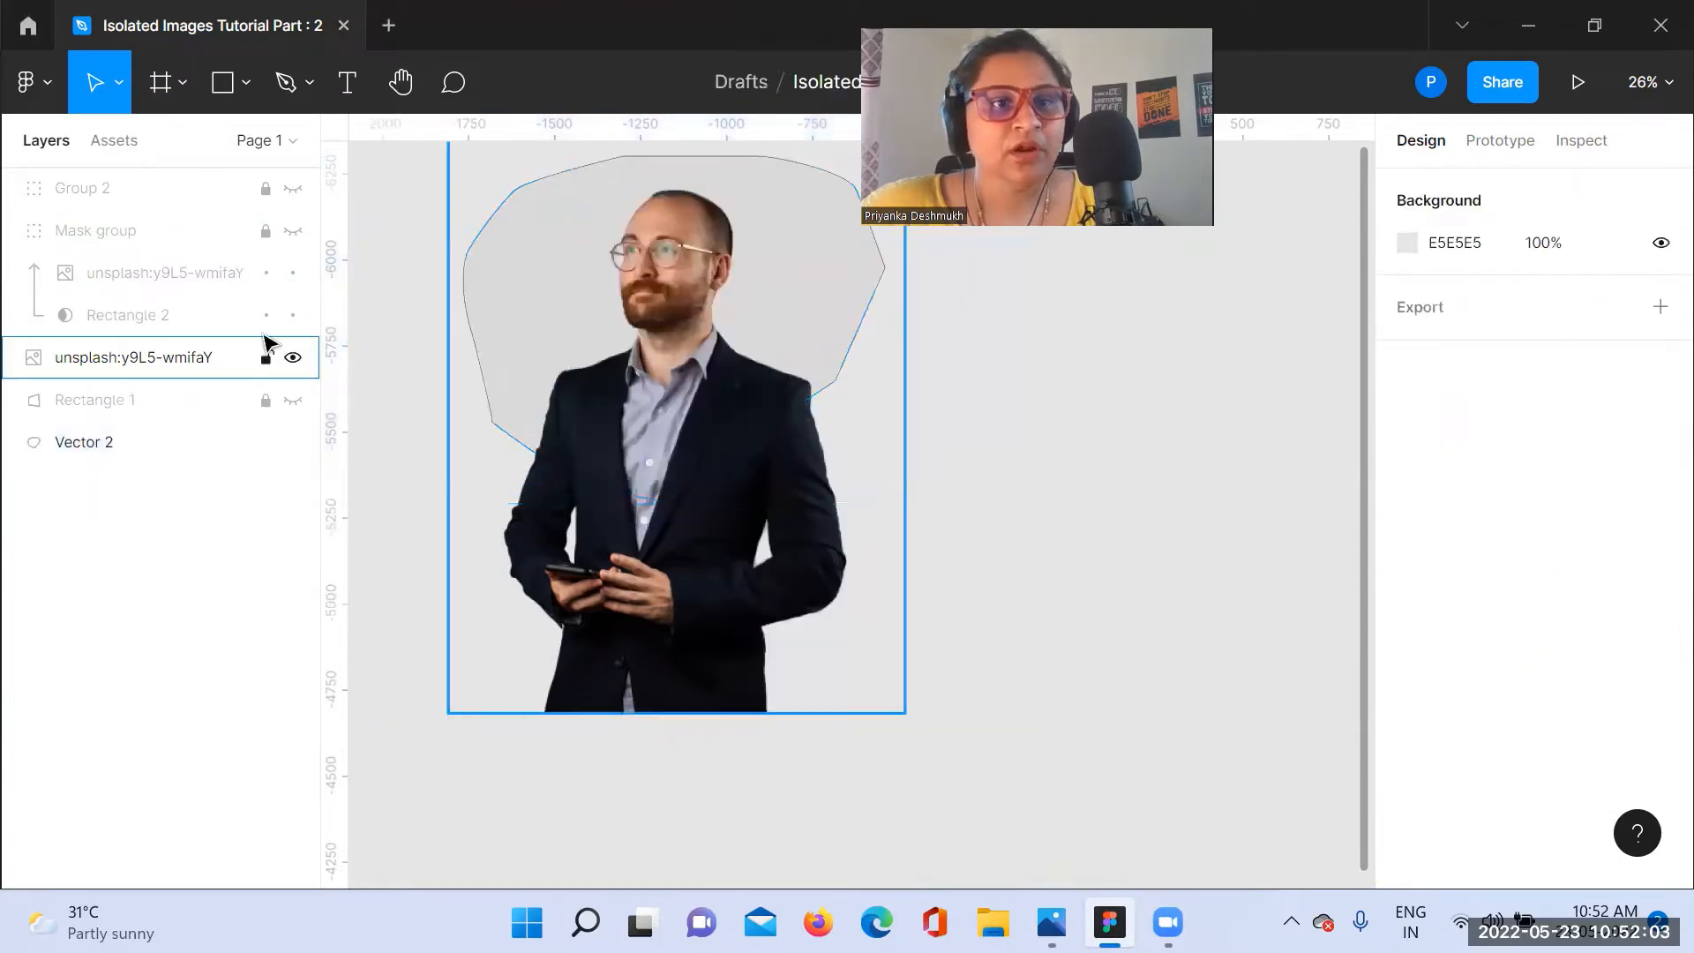
{"action": "left_click", "coordinate": [100, 365]}
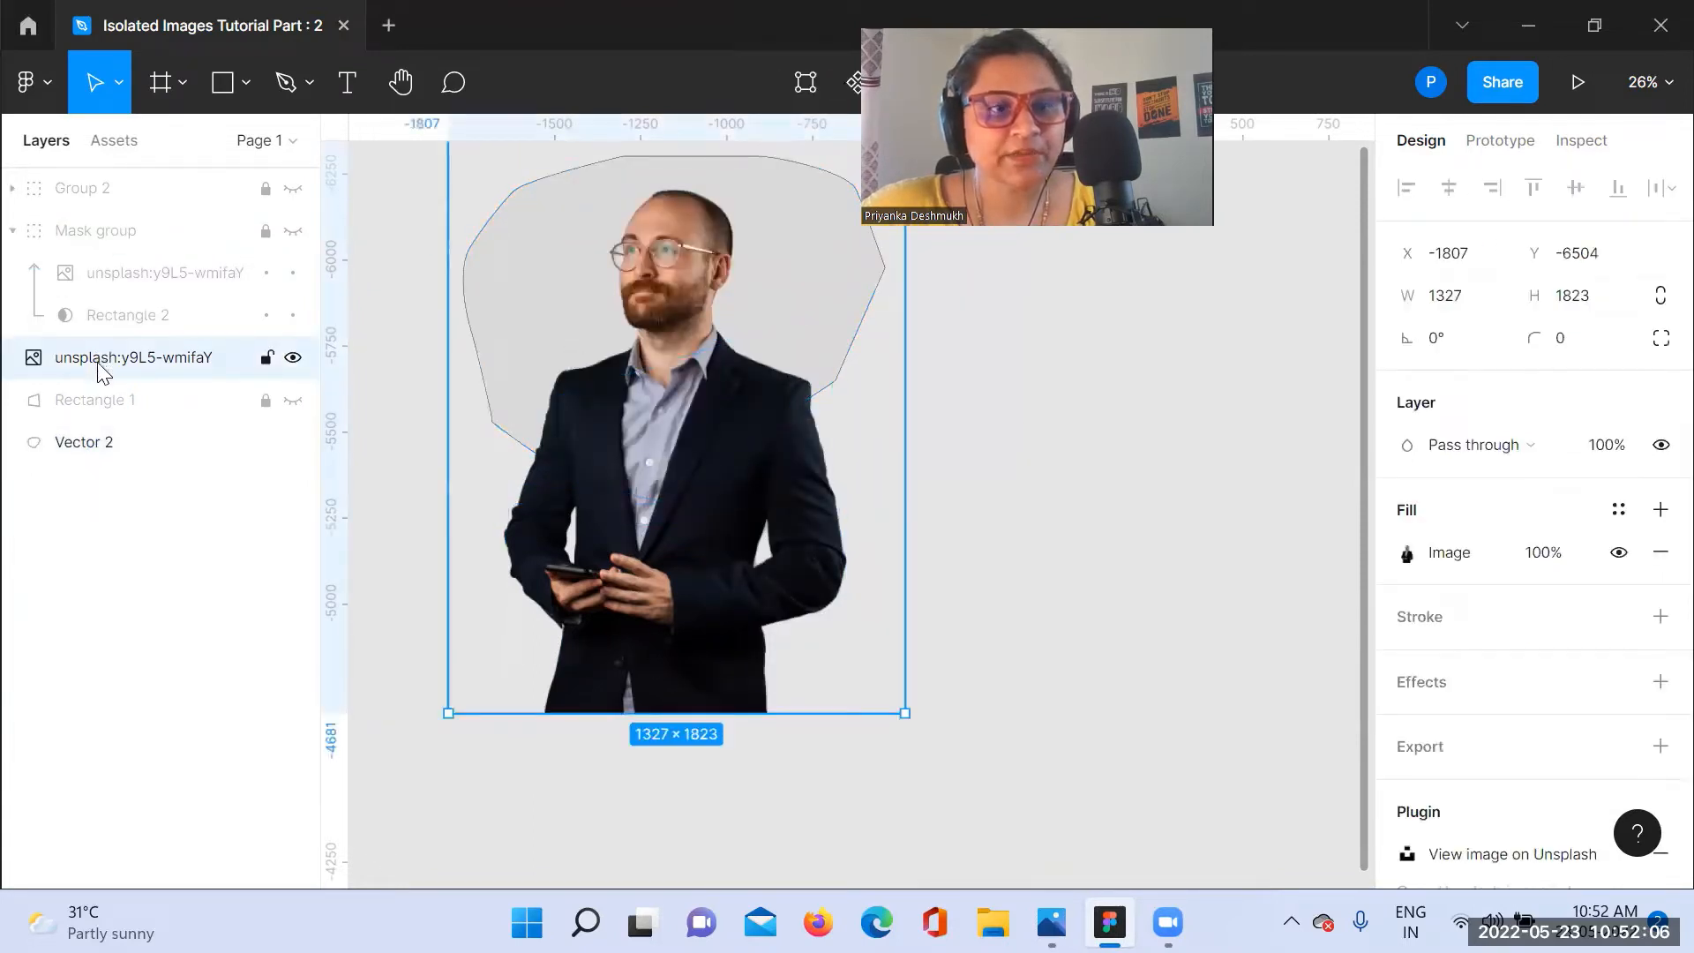
{"action": "left_click", "coordinate": [124, 449], "text": "shift"}
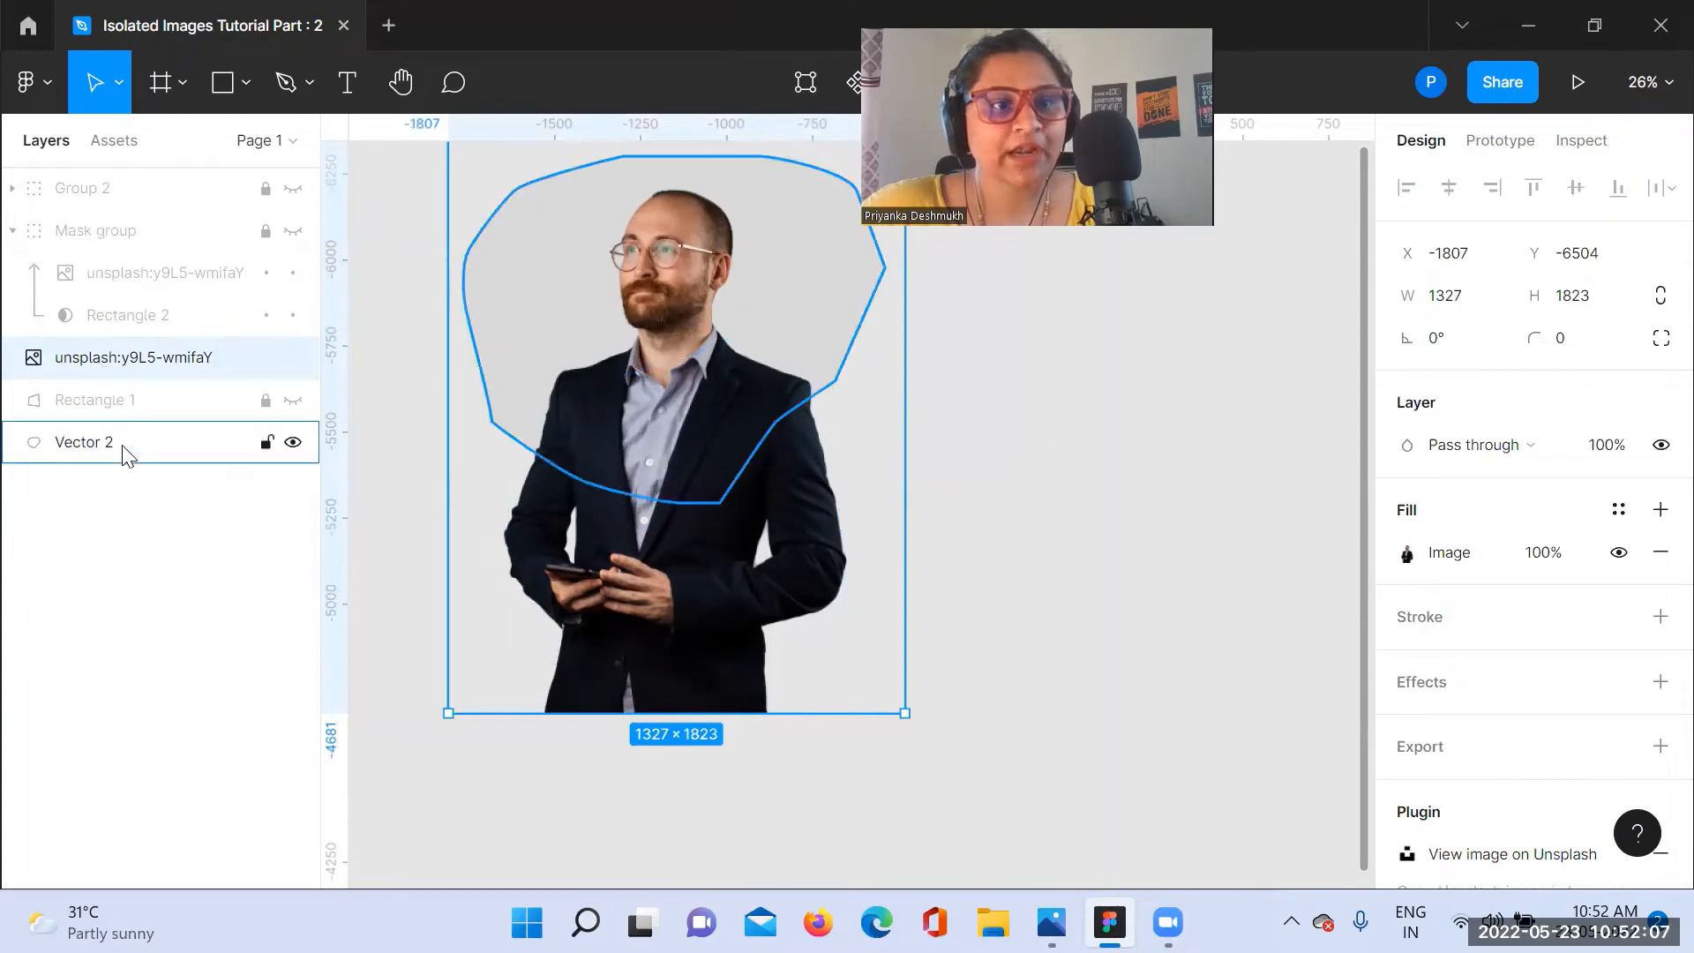
{"action": "left_click", "coordinate": [150, 407]}
{"action": "left_click", "coordinate": [177, 369]}
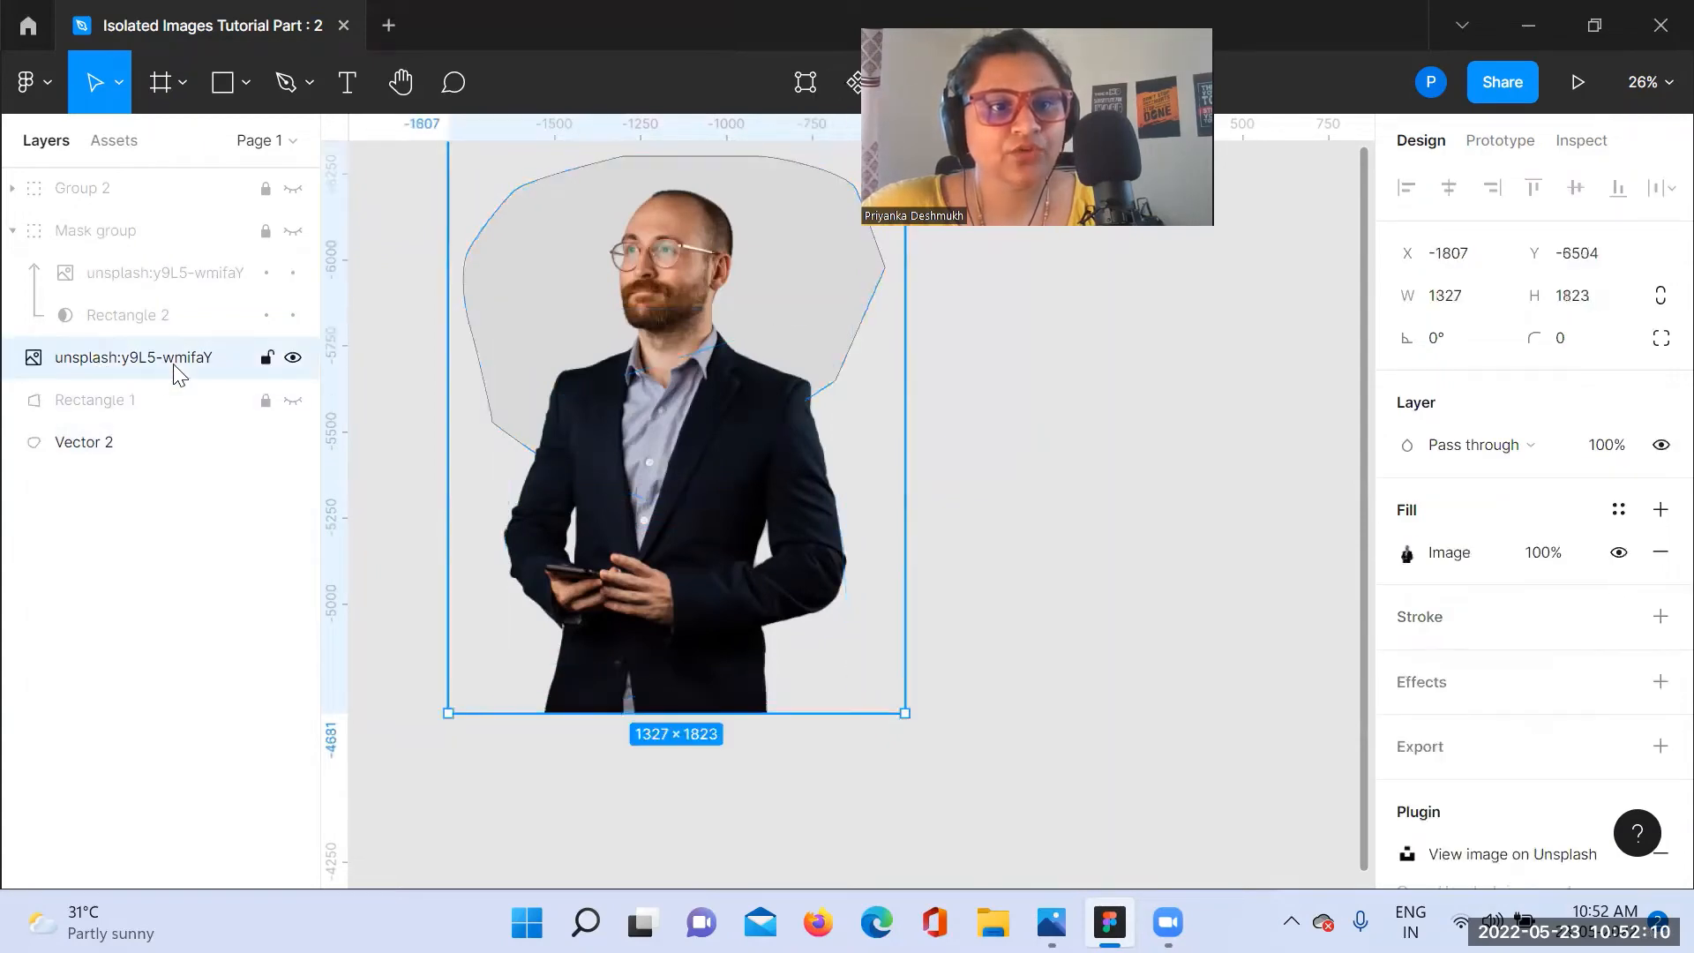
{"action": "left_click_drag", "start_coordinate": [150, 407], "coordinate": [159, 452]}
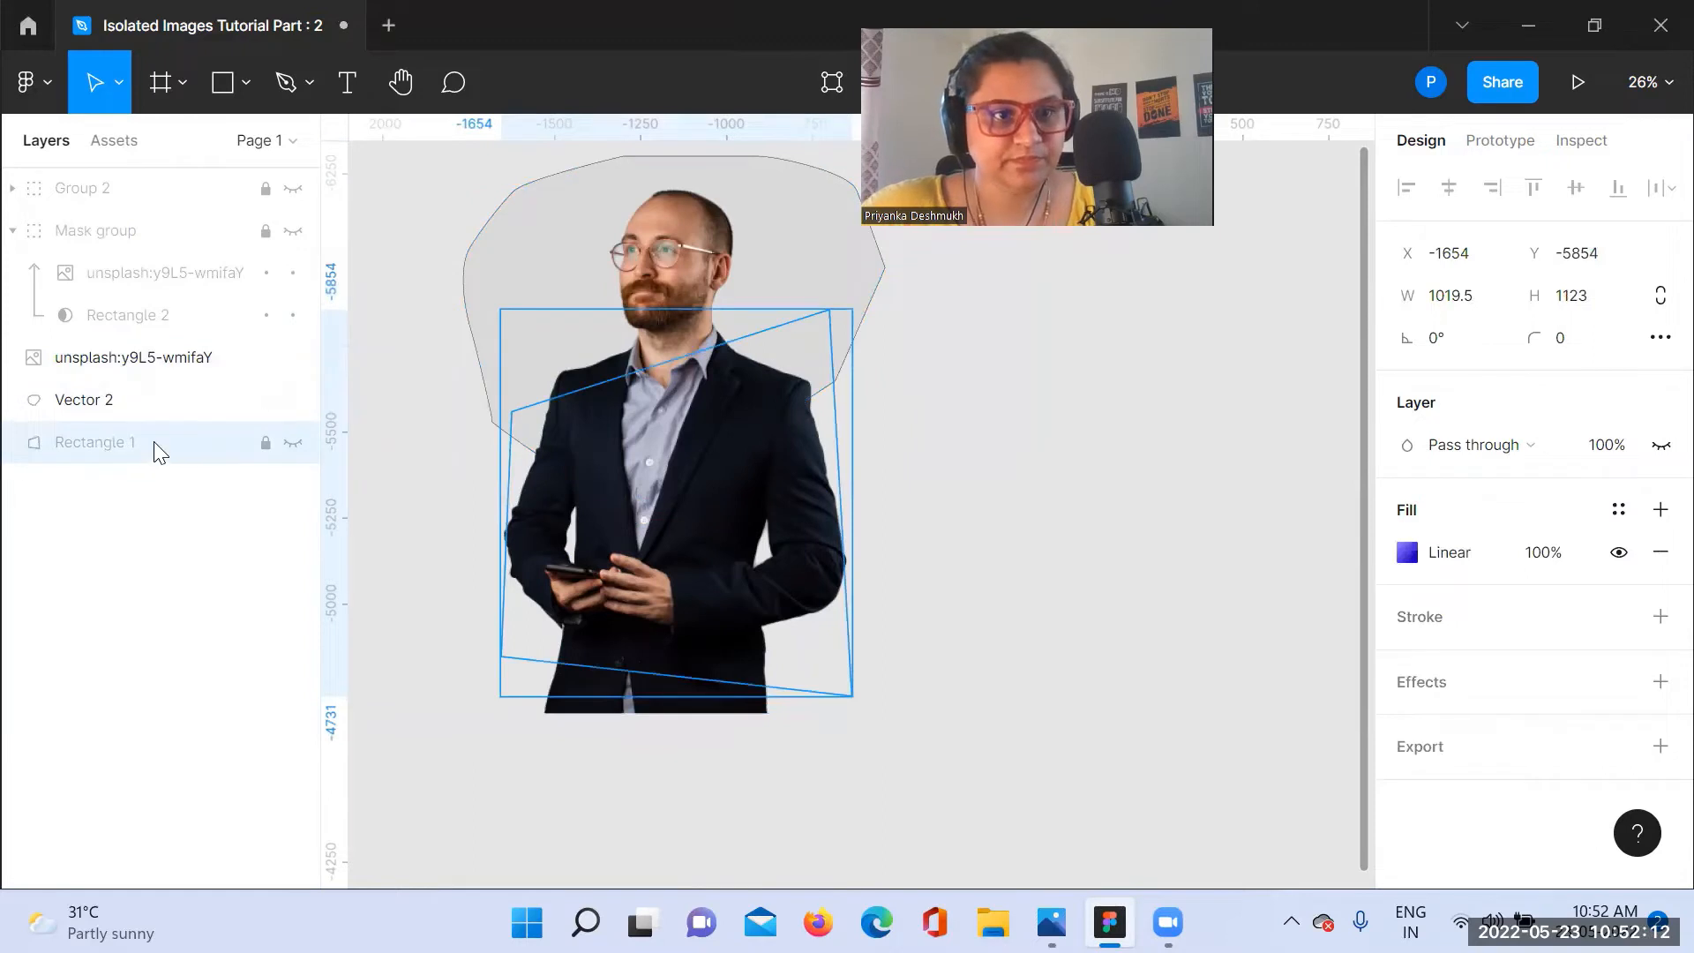
Step: Mask the businessman photo with Vector 2, using the pen outline as the mask, and select the resulting mask group
{"action": "left_click", "coordinate": [150, 368]}
{"action": "left_click", "coordinate": [120, 408], "text": "shift"}
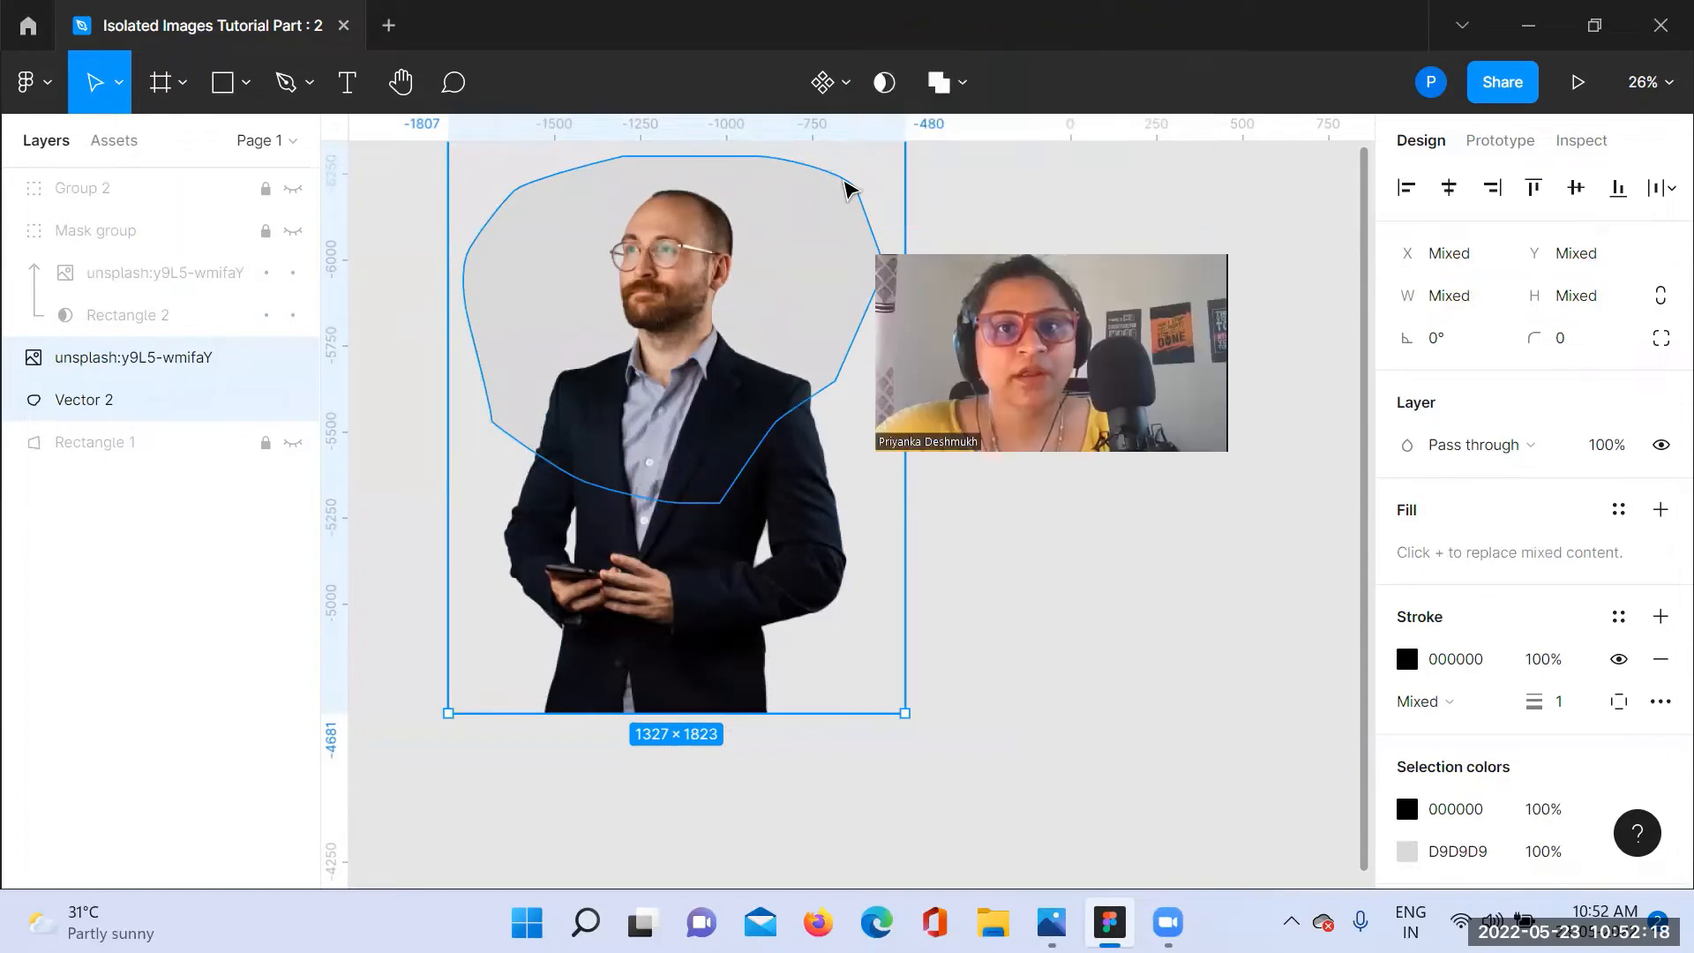
{"action": "key", "text": "ctrl+alt+m"}
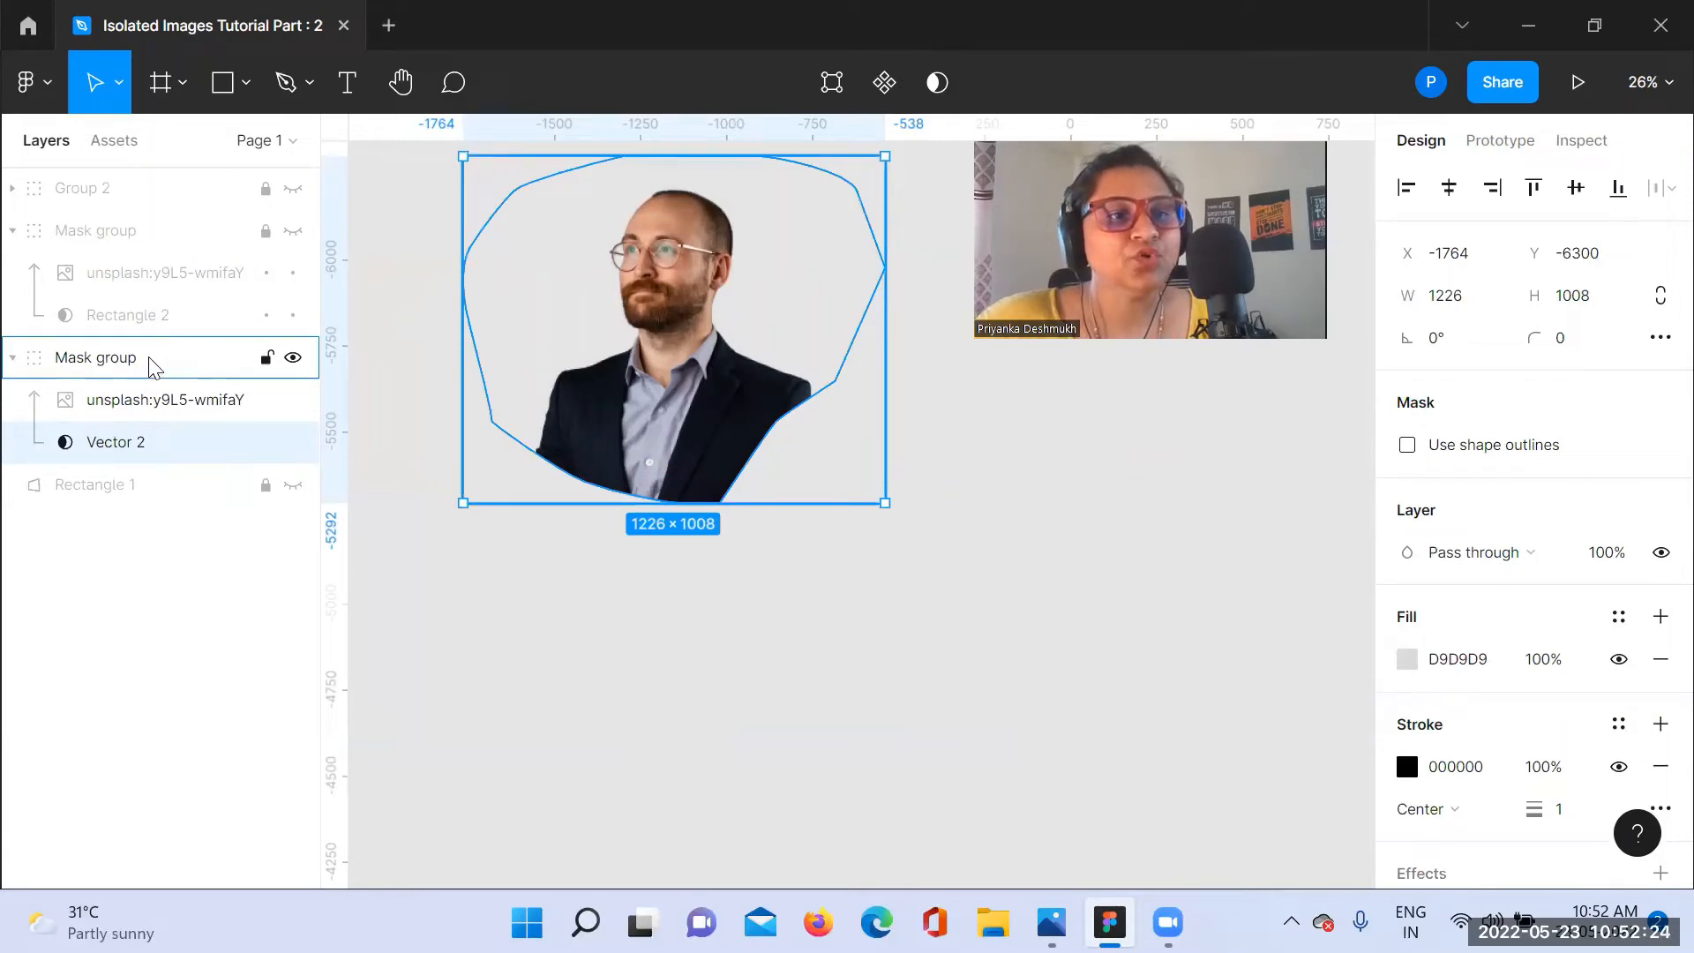
{"action": "left_click", "coordinate": [112, 366]}
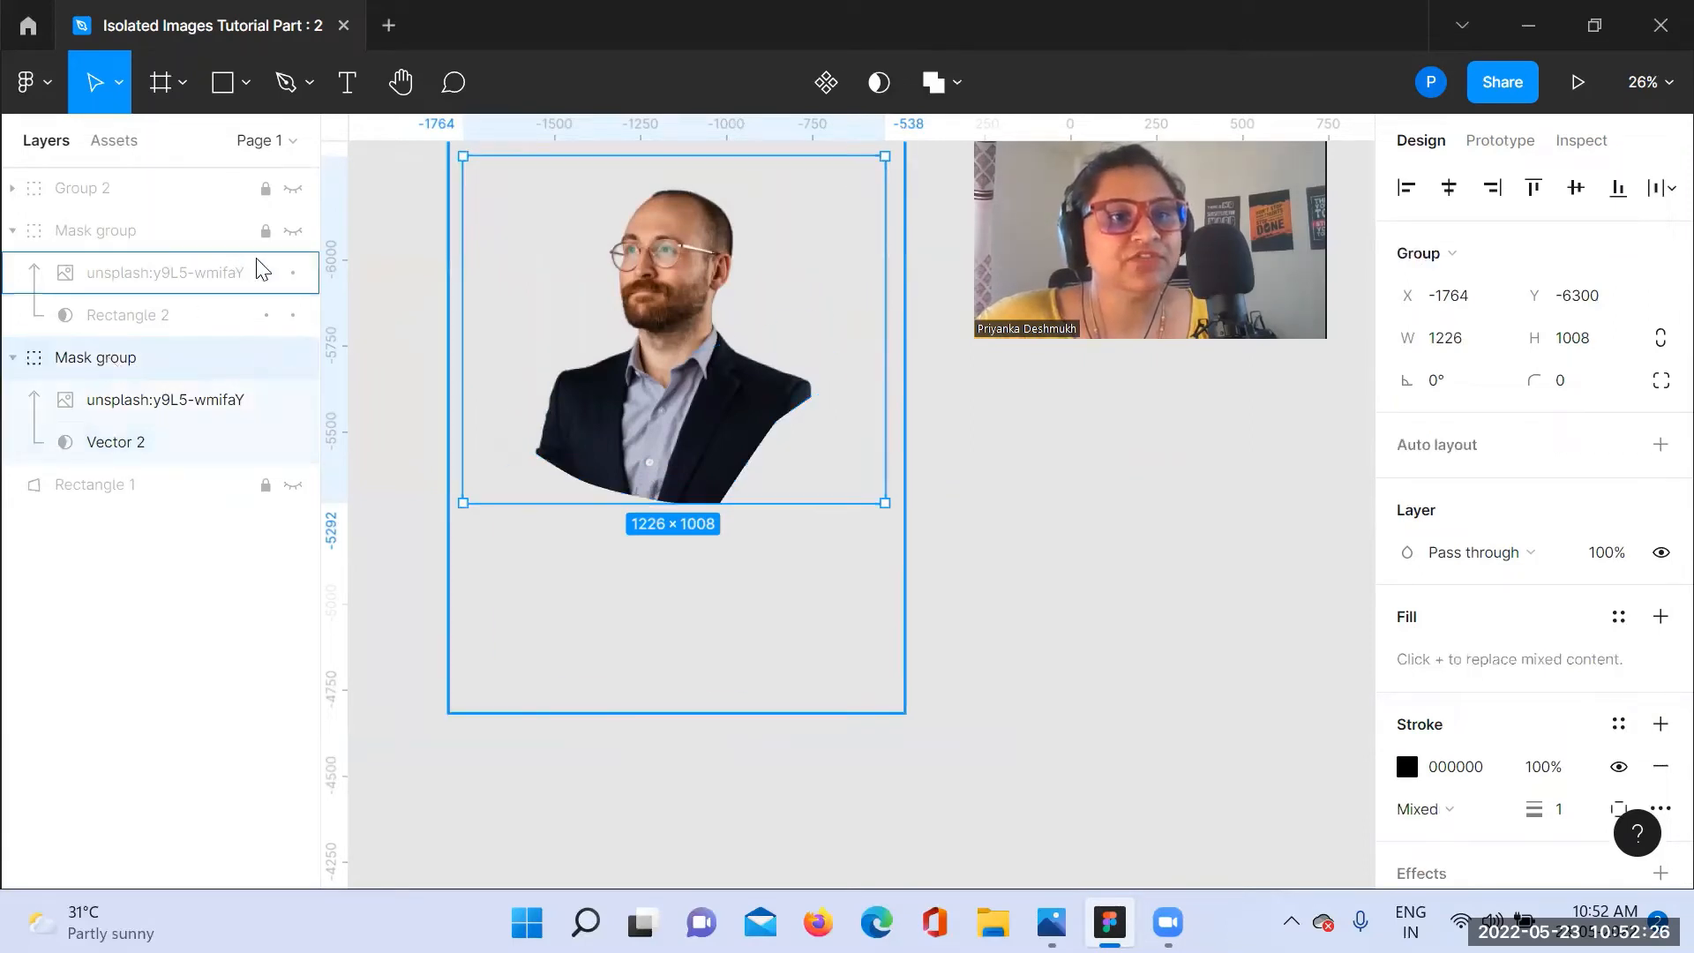
Step: Make the hidden mask group containing Rectangle 2 visible and rename it "Mask group 1"
{"action": "left_click", "coordinate": [293, 230]}
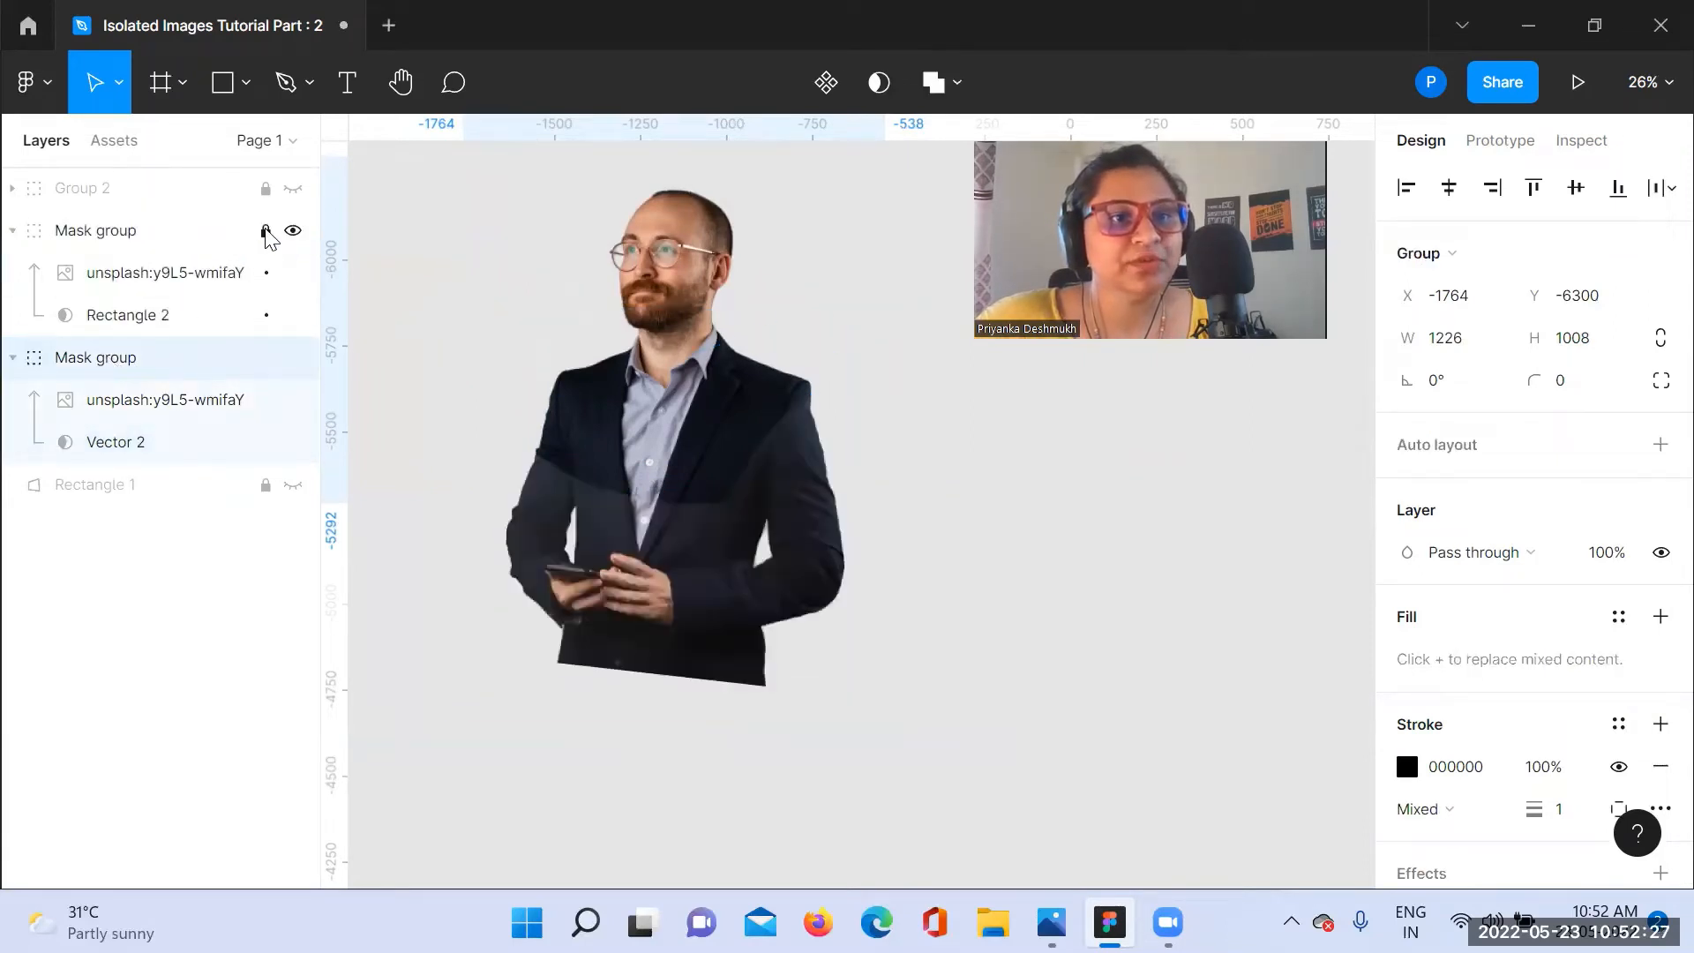
{"action": "double_click", "coordinate": [142, 233]}
{"action": "left_click", "coordinate": [143, 233]}
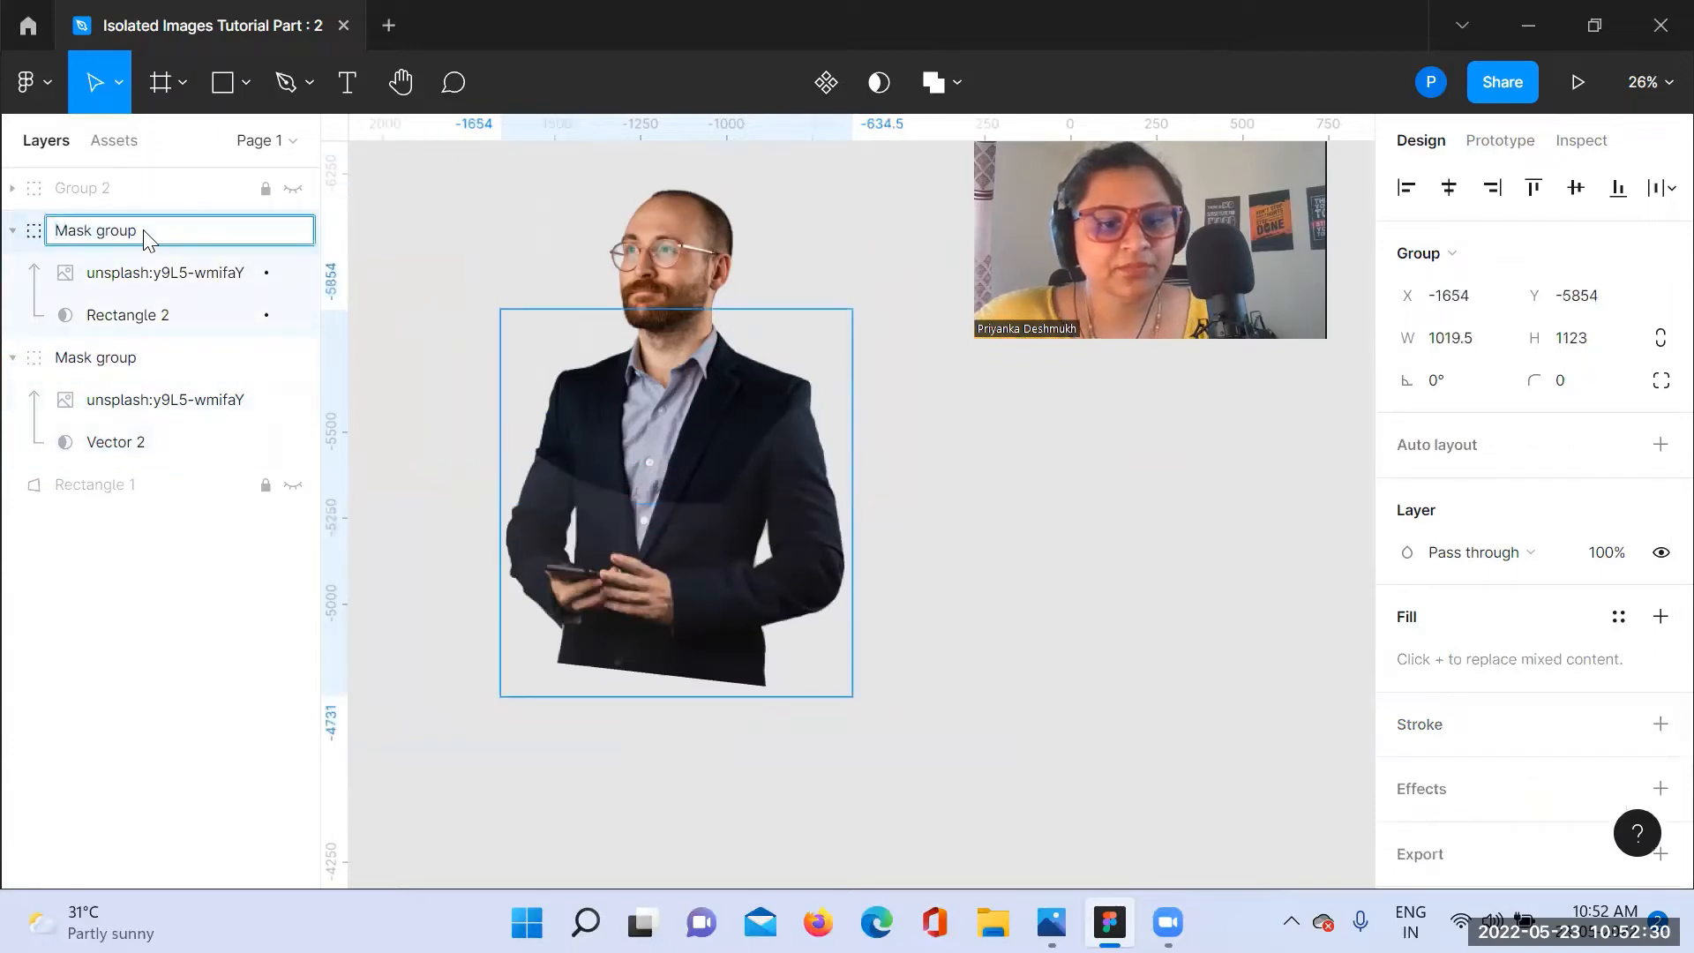
{"action": "type", "text": "1"}
Step: Rename the mask group containing Vector 2 as "Mask gropu 2"
{"action": "left_click", "coordinate": [180, 360]}
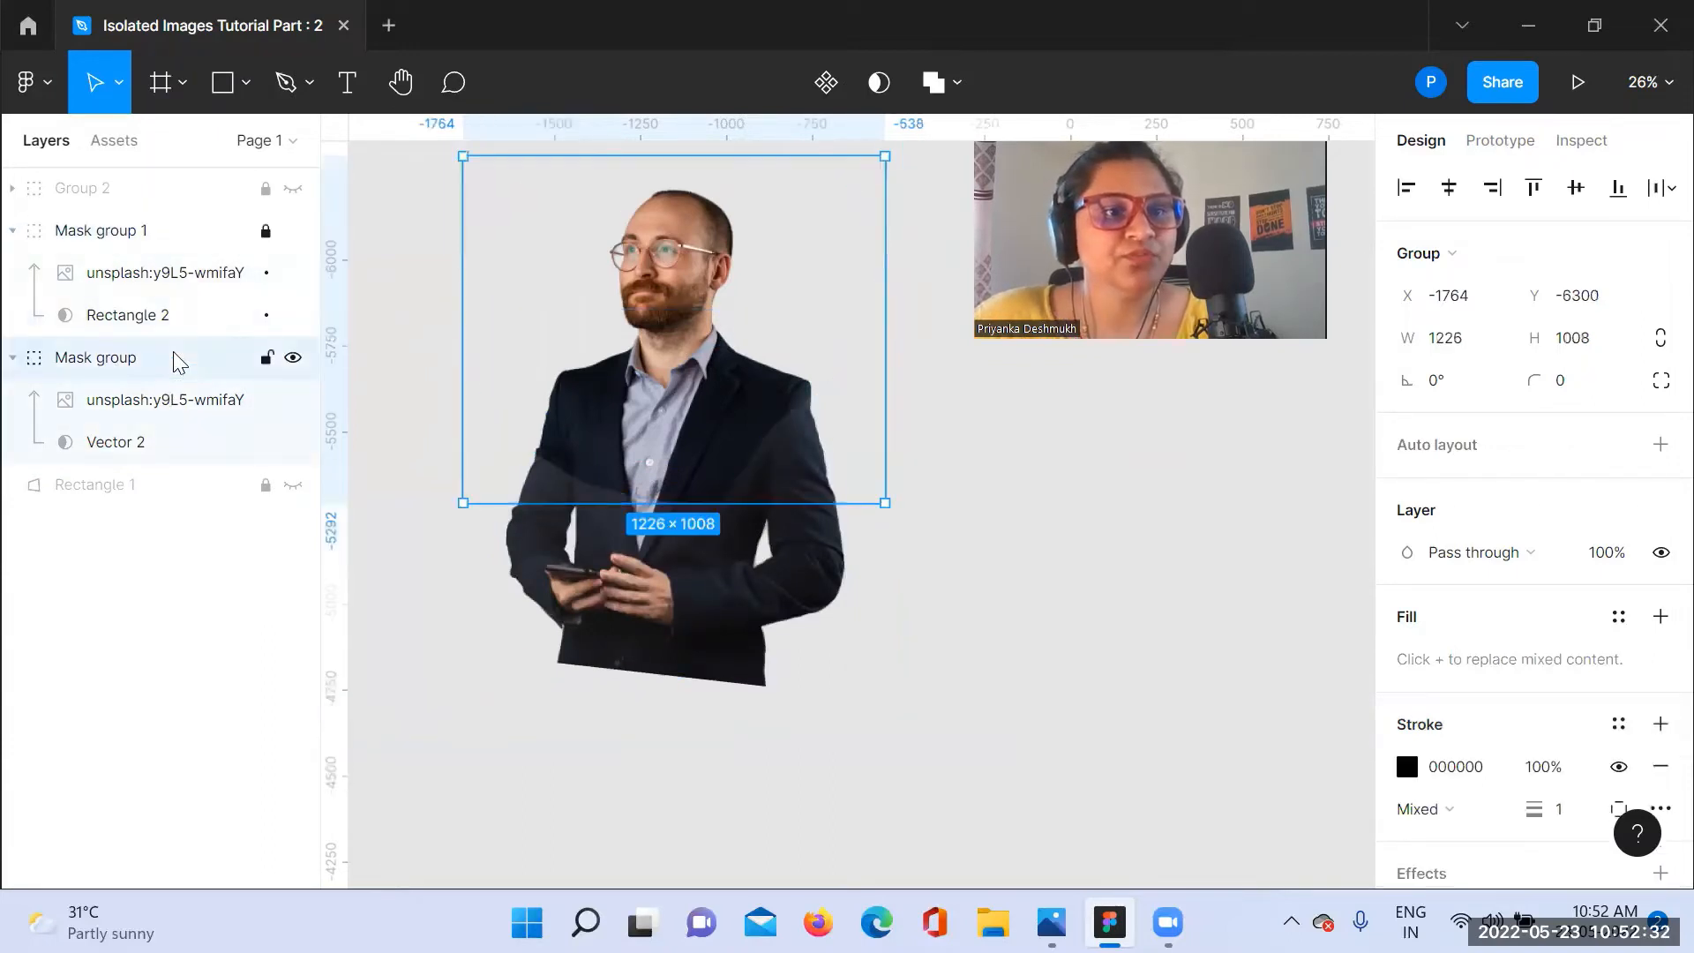
{"action": "double_click", "coordinate": [180, 360]}
{"action": "key", "text": "BackSpace"}
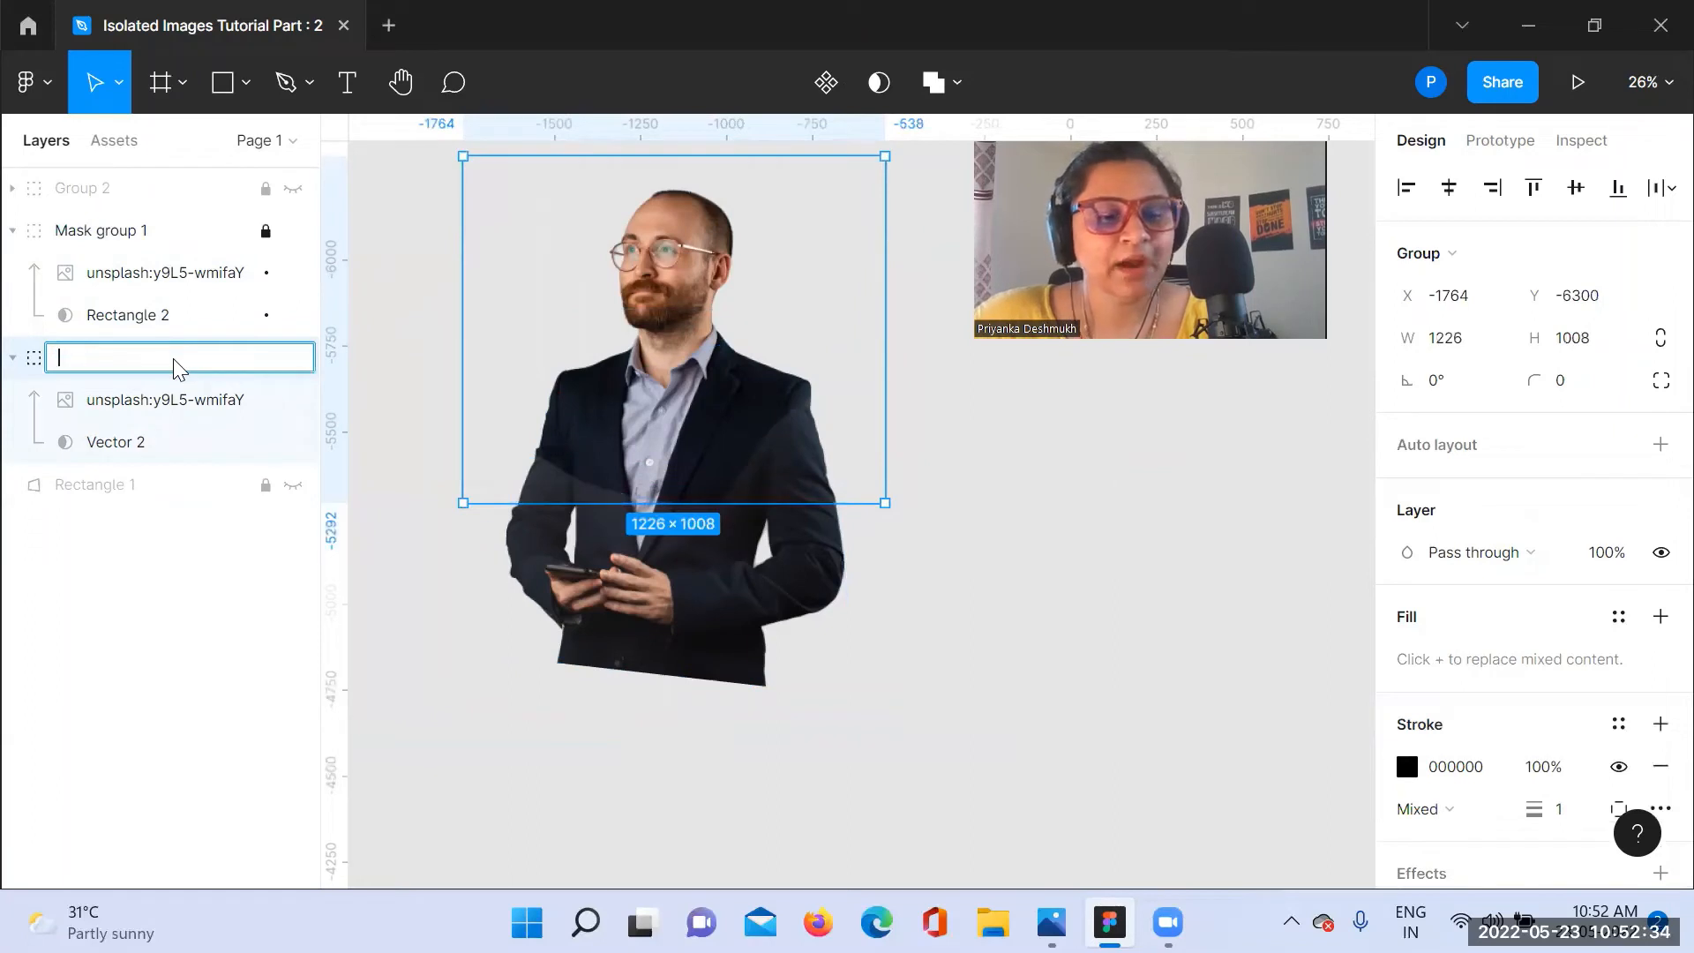
{"action": "type", "text": "Mask"}
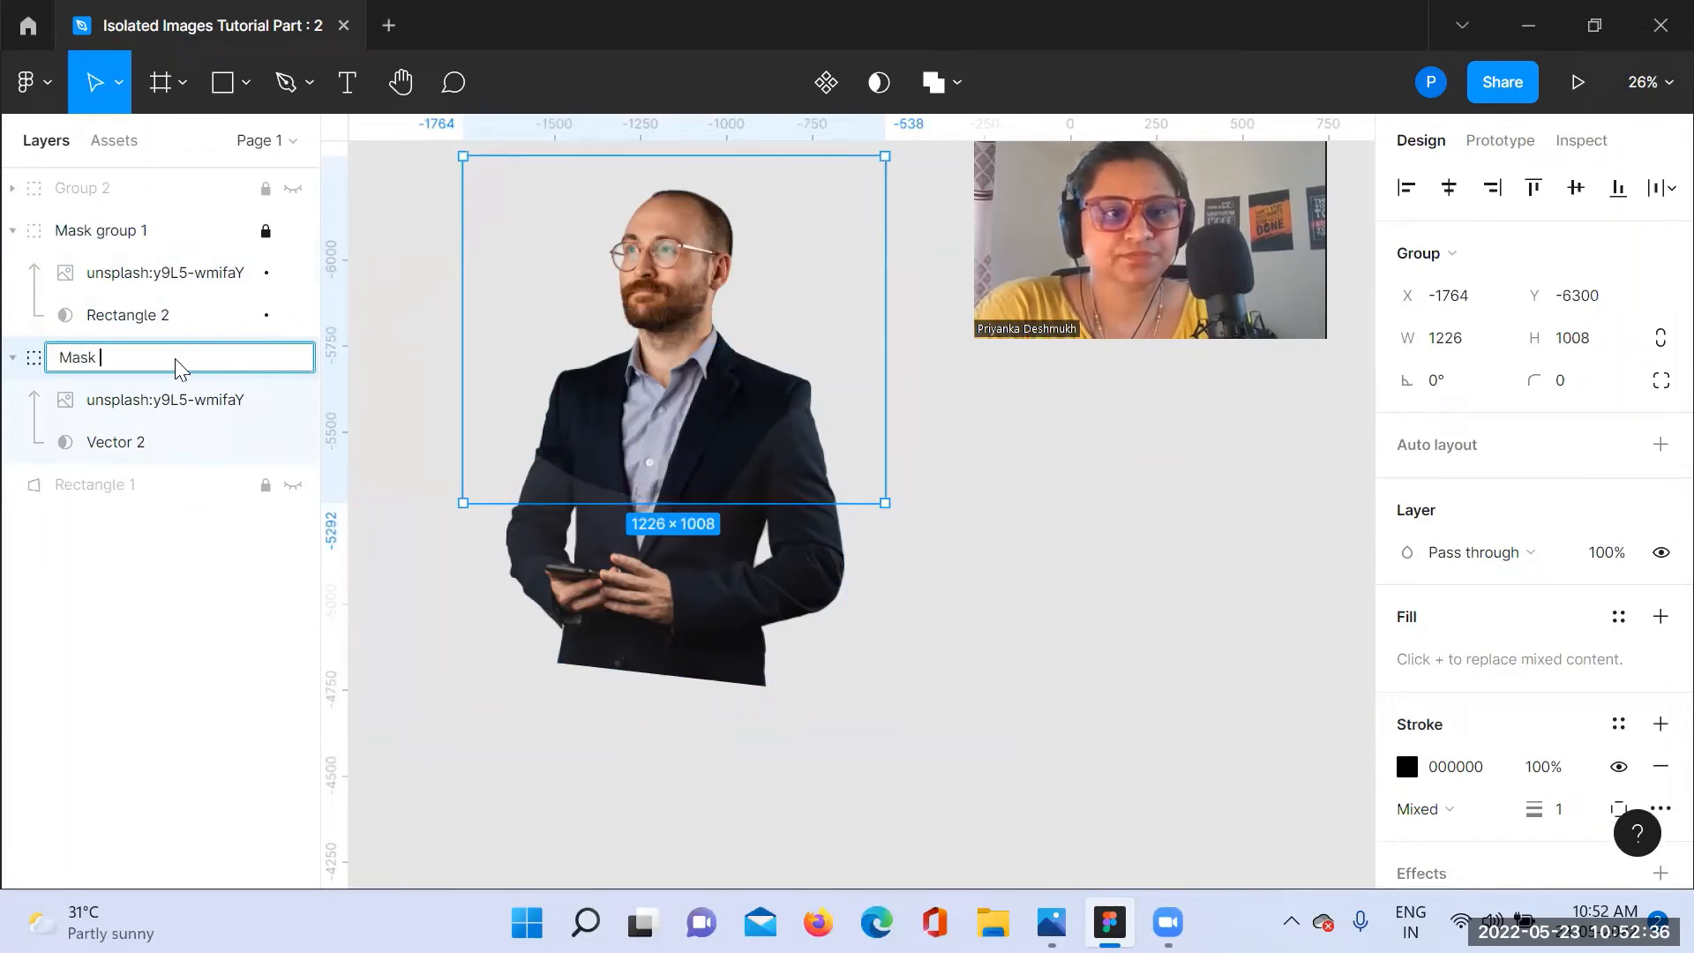
{"action": "type", "text": " grop"}
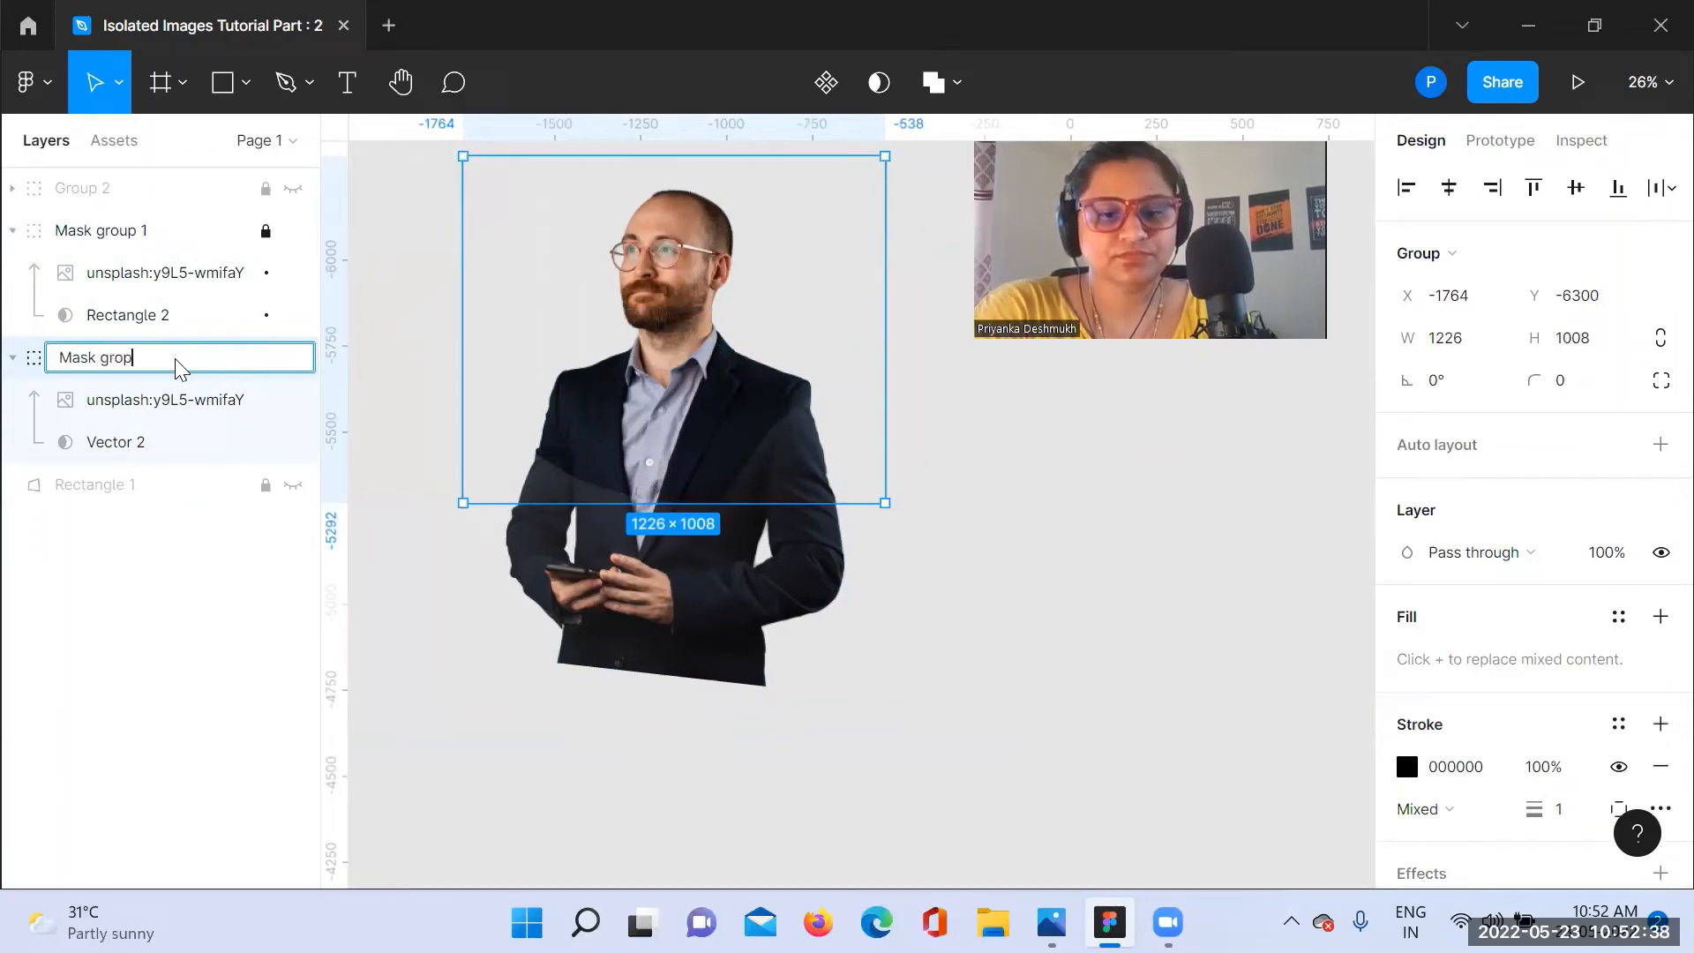
{"action": "type", "text": "u 2"}
{"action": "left_click", "coordinate": [113, 644]}
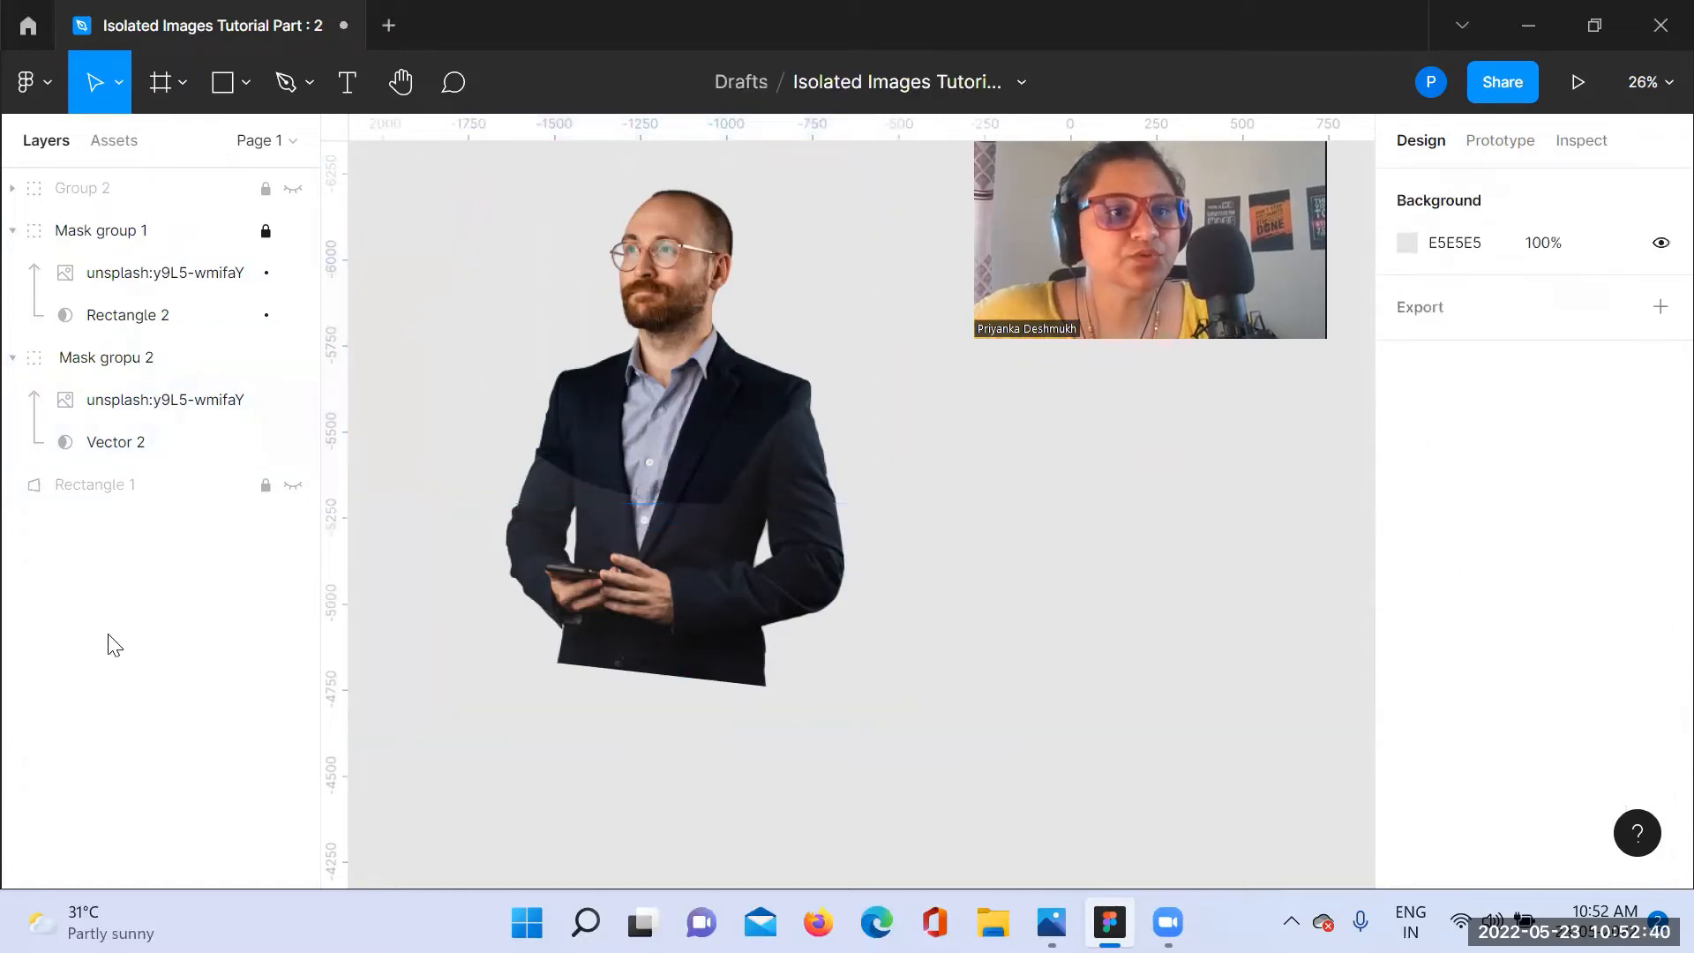
Step: Unlock Mask group 1, and make Rectangle 1 visible and unlocked
{"action": "left_click", "coordinate": [275, 230]}
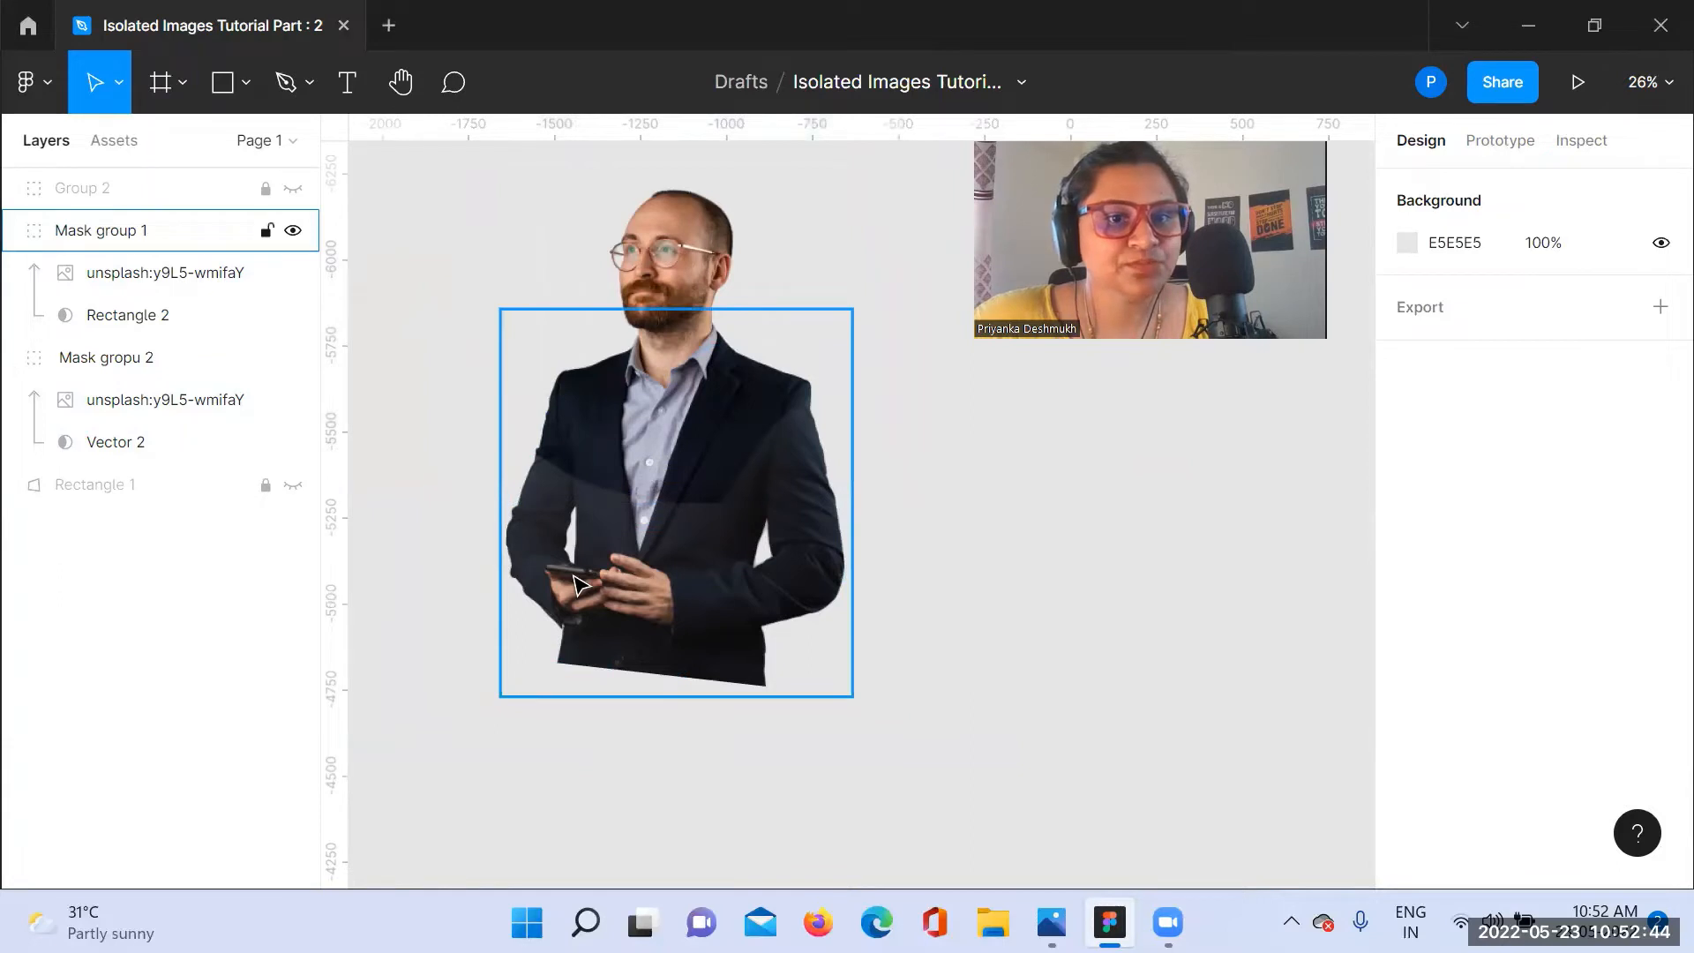
{"action": "left_click", "coordinate": [293, 486]}
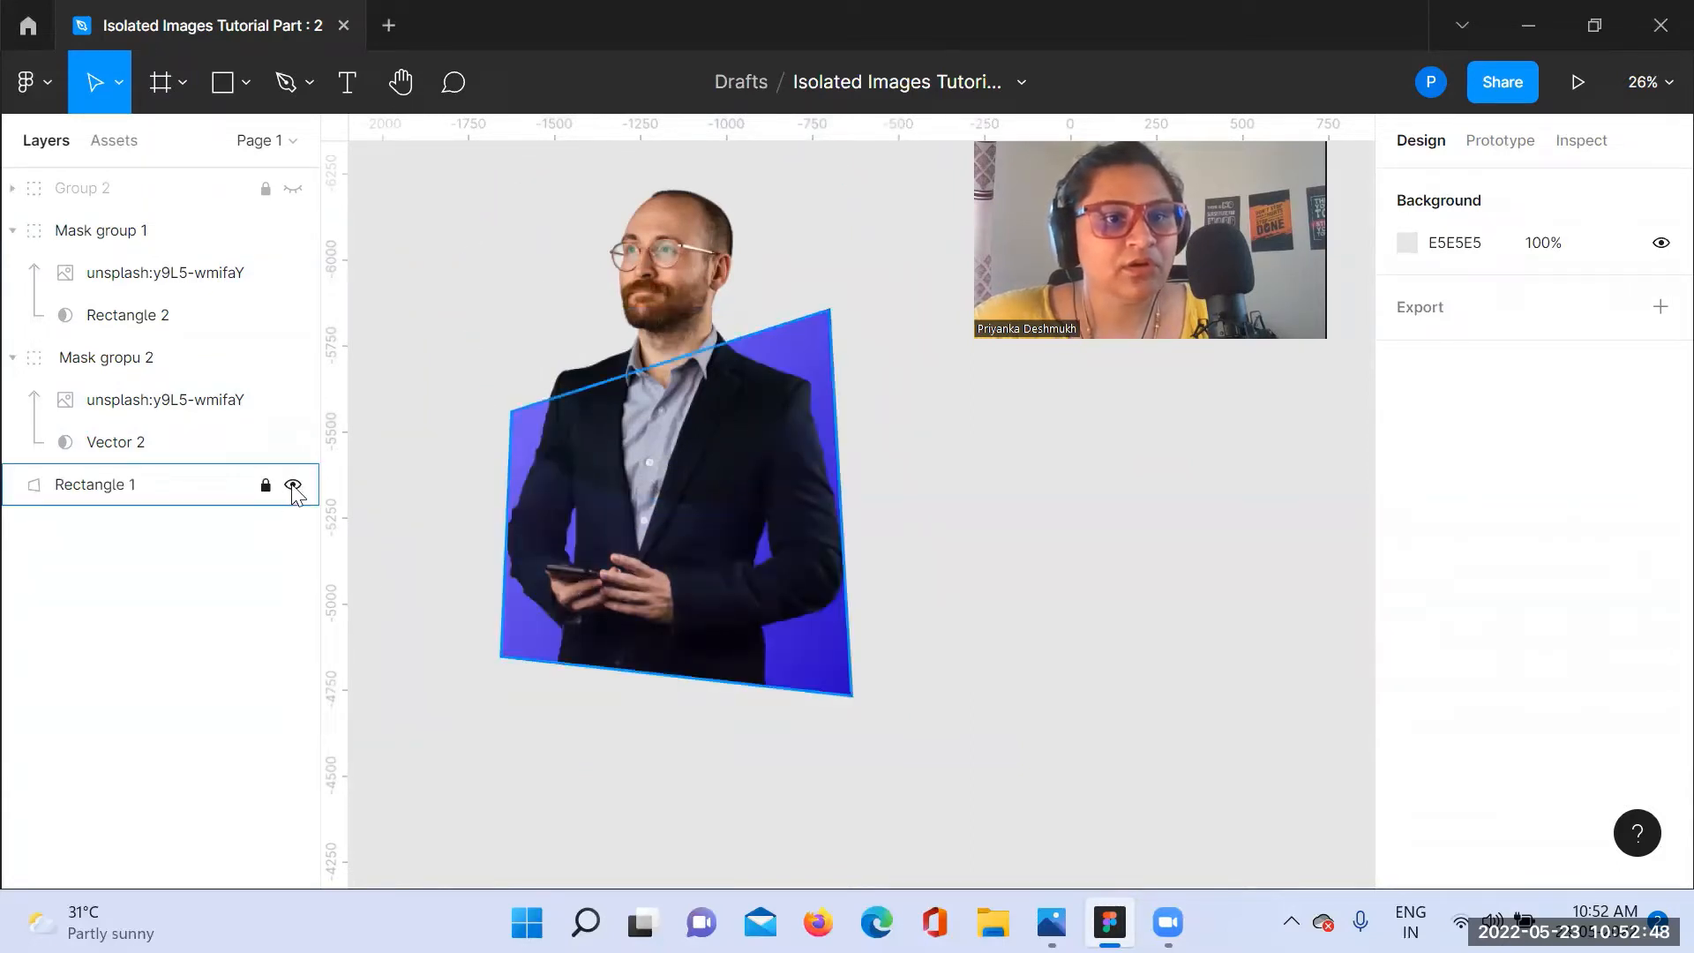
{"action": "left_click", "coordinate": [265, 485]}
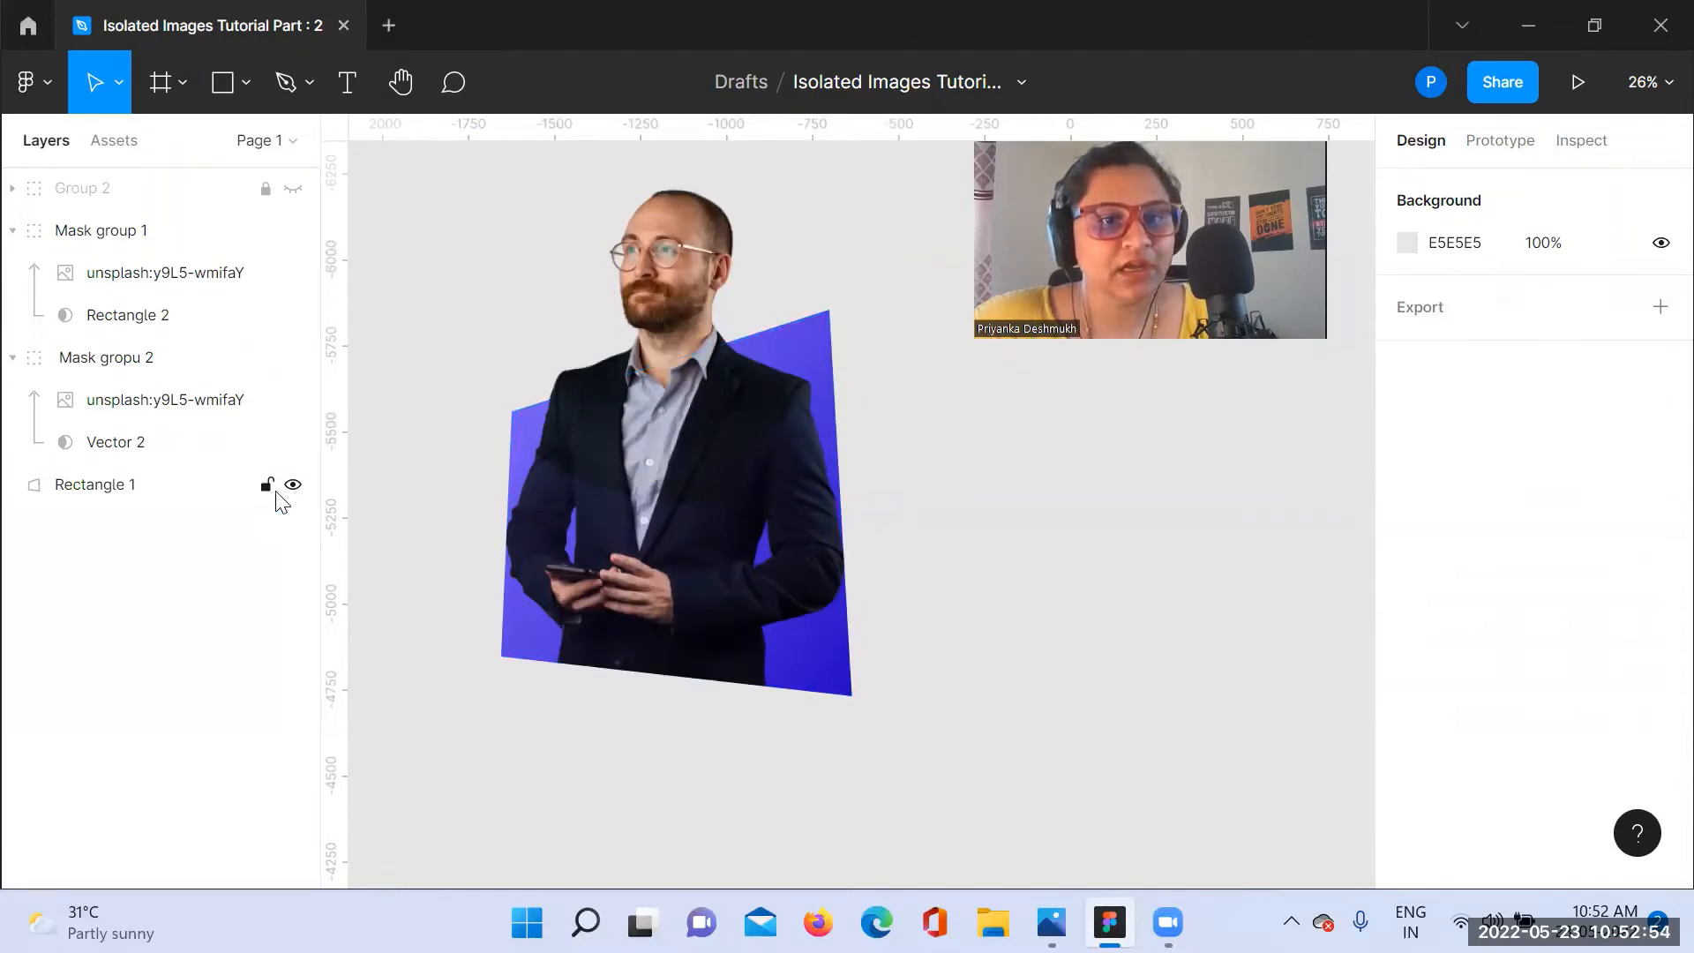
Step: Add a drop shadow to Mask group 1 with X and Y offsets of 7
{"action": "left_click", "coordinate": [833, 630]}
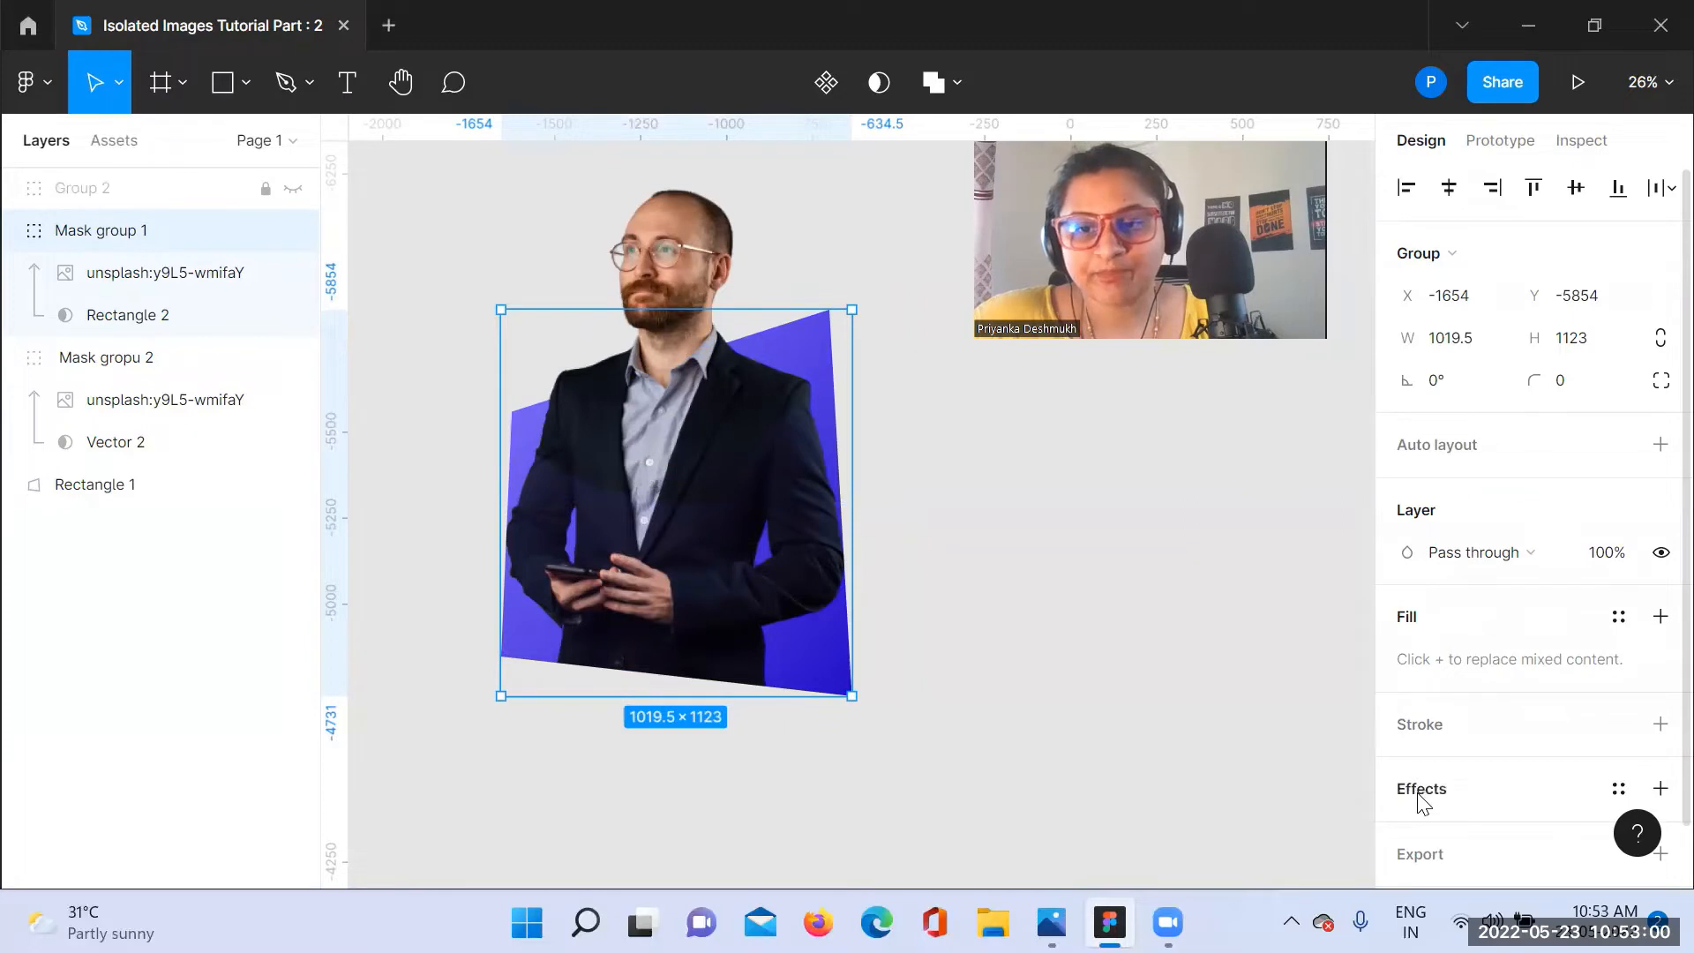
{"action": "scroll", "coordinate": [1422, 803], "scroll_direction": "down", "scroll_amount": 2}
{"action": "left_click", "coordinate": [1416, 732]}
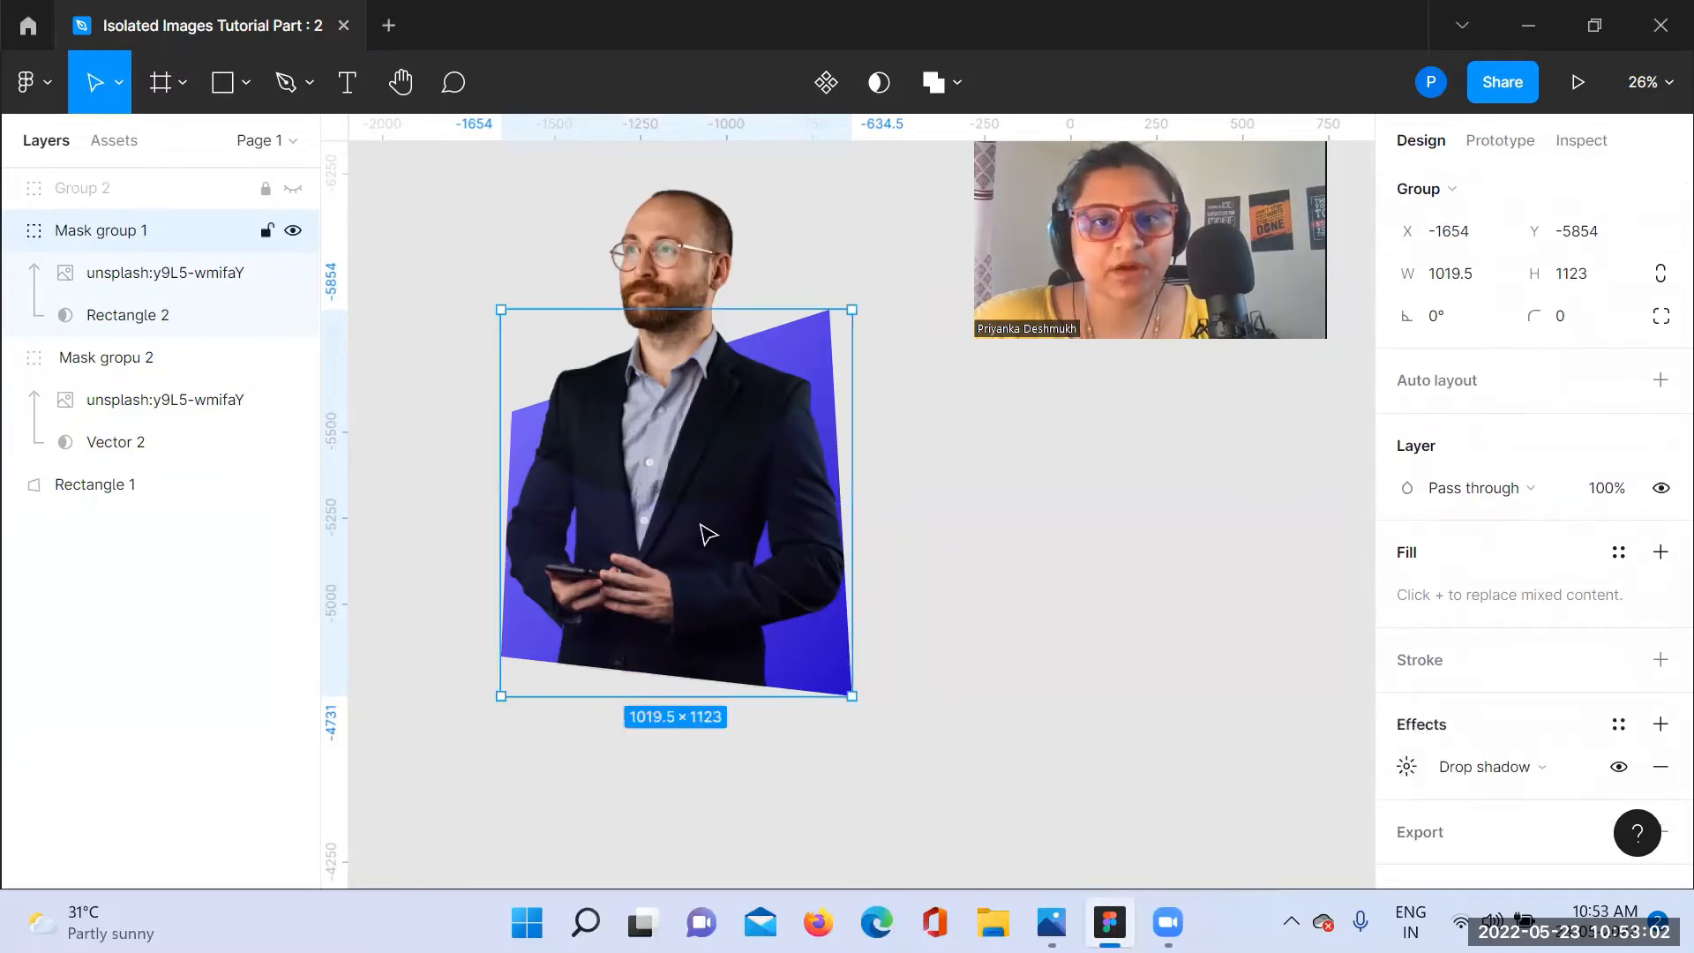
{"action": "left_click", "coordinate": [1409, 769]}
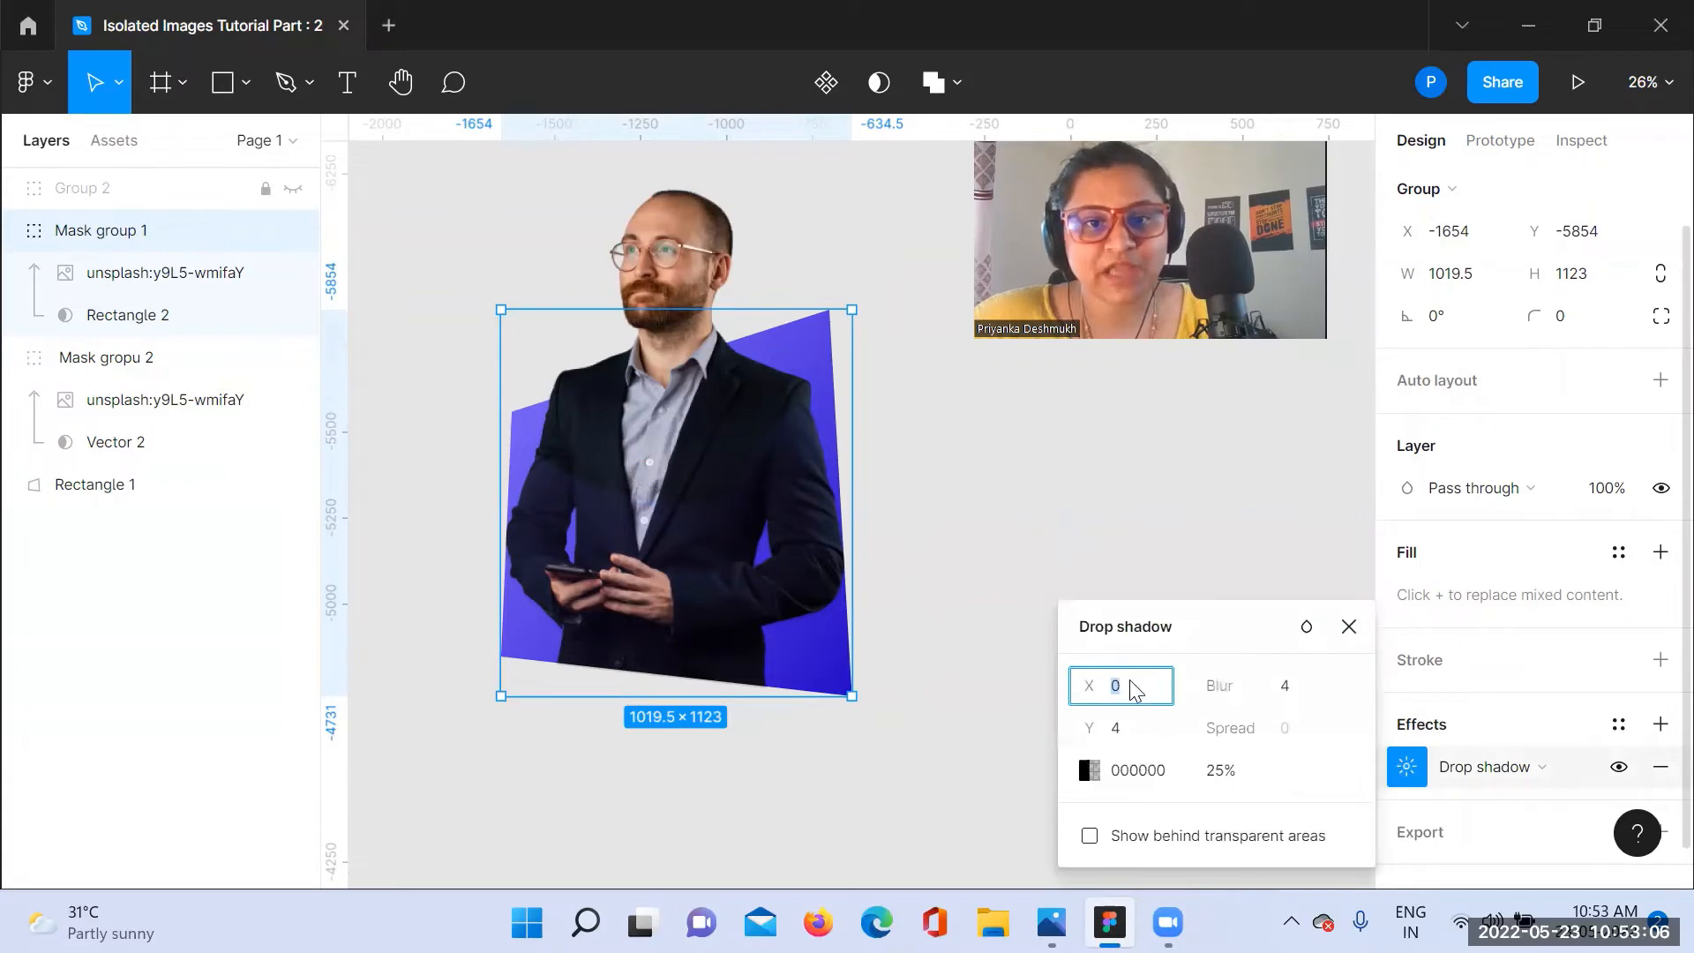
{"action": "type", "text": "4"}
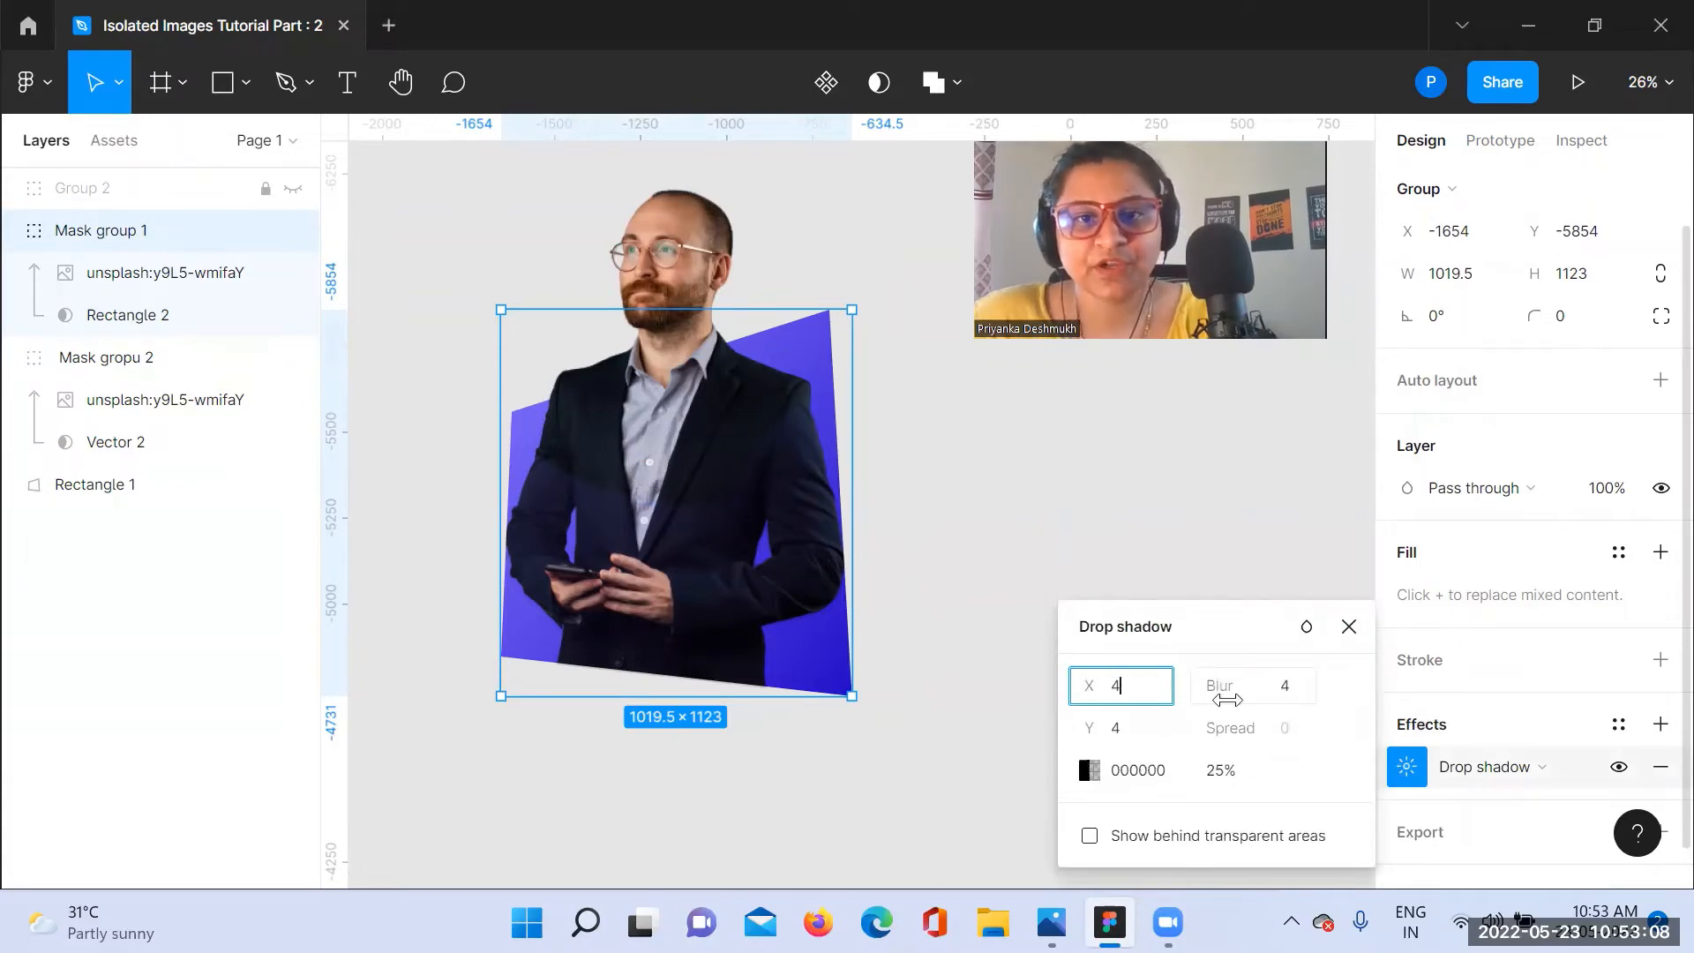
{"action": "key", "text": "BackSpace"}
{"action": "type", "text": "7"}
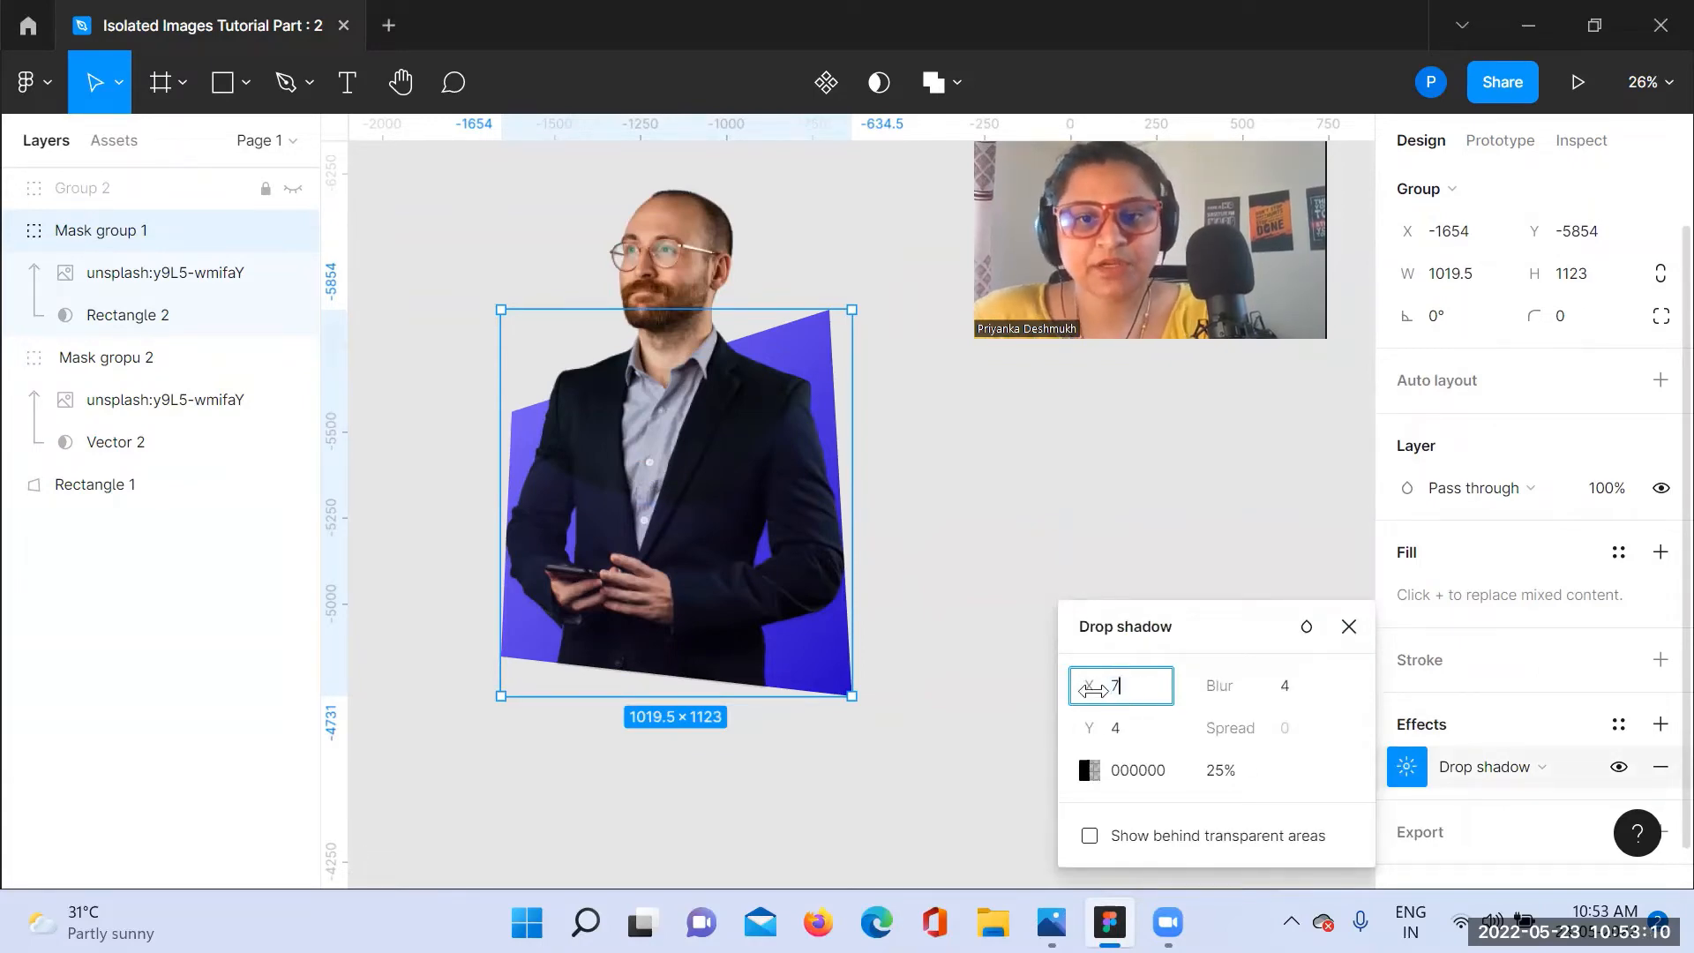
{"action": "left_click", "coordinate": [1116, 735]}
{"action": "type", "text": "7"}
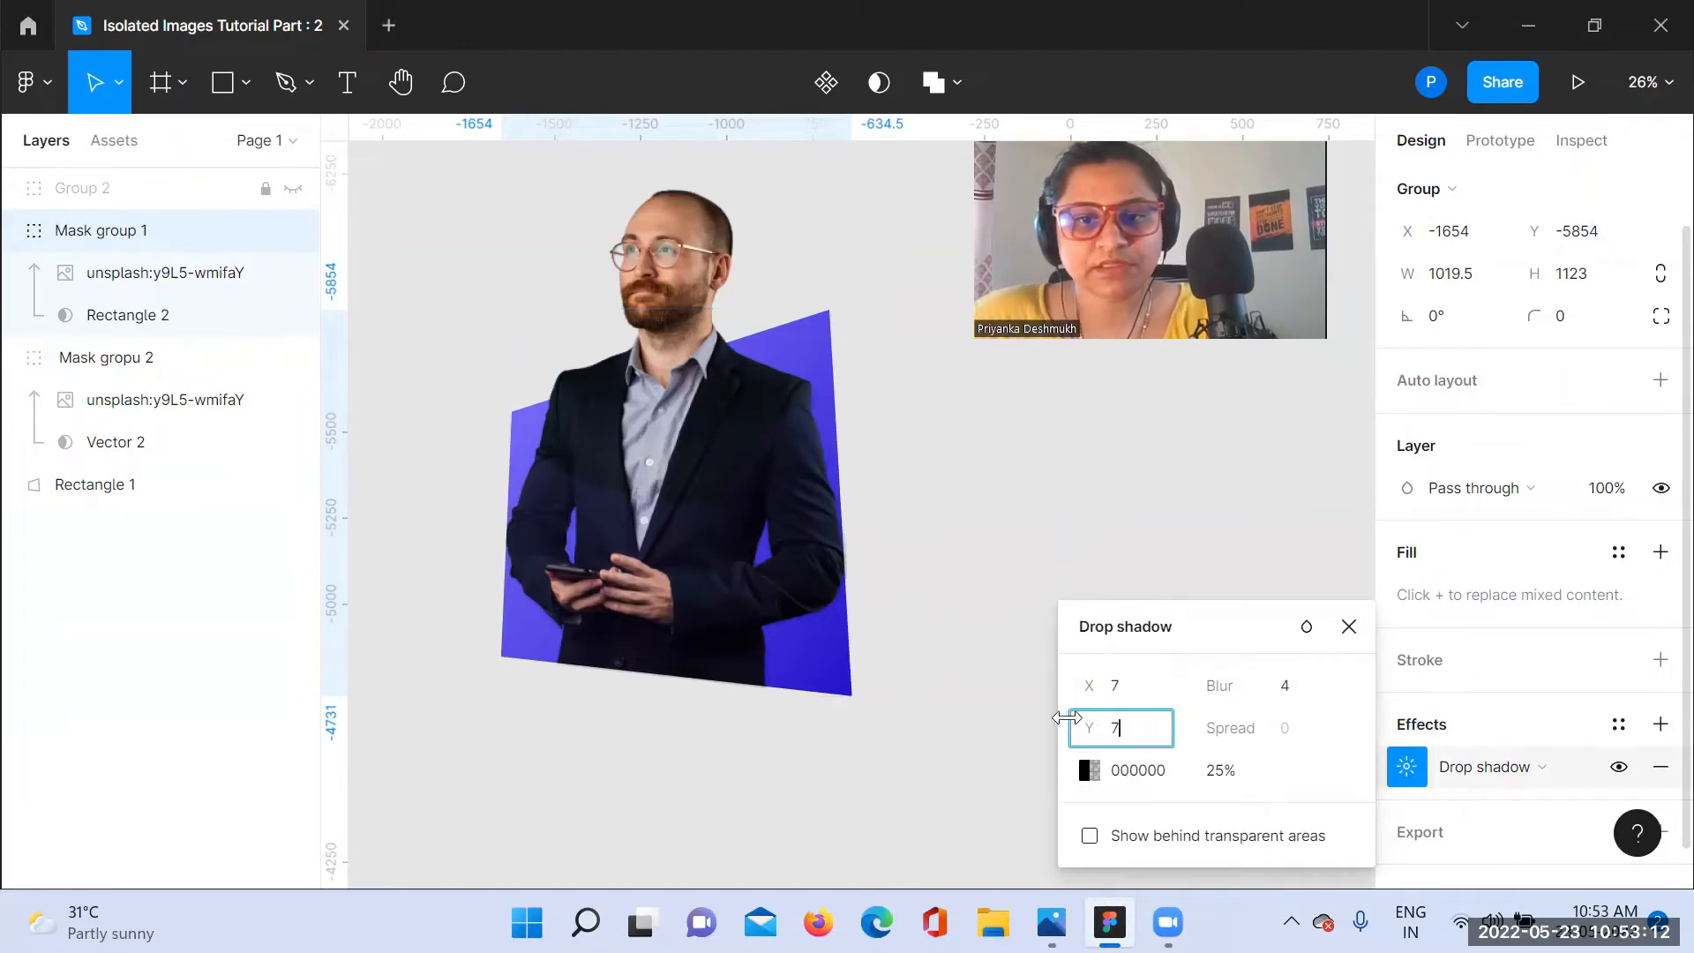
Step: Set the Mask group 1 drop shadow's blur to 55 and its black color's opacity to 71%
{"action": "left_click", "coordinate": [1286, 687]}
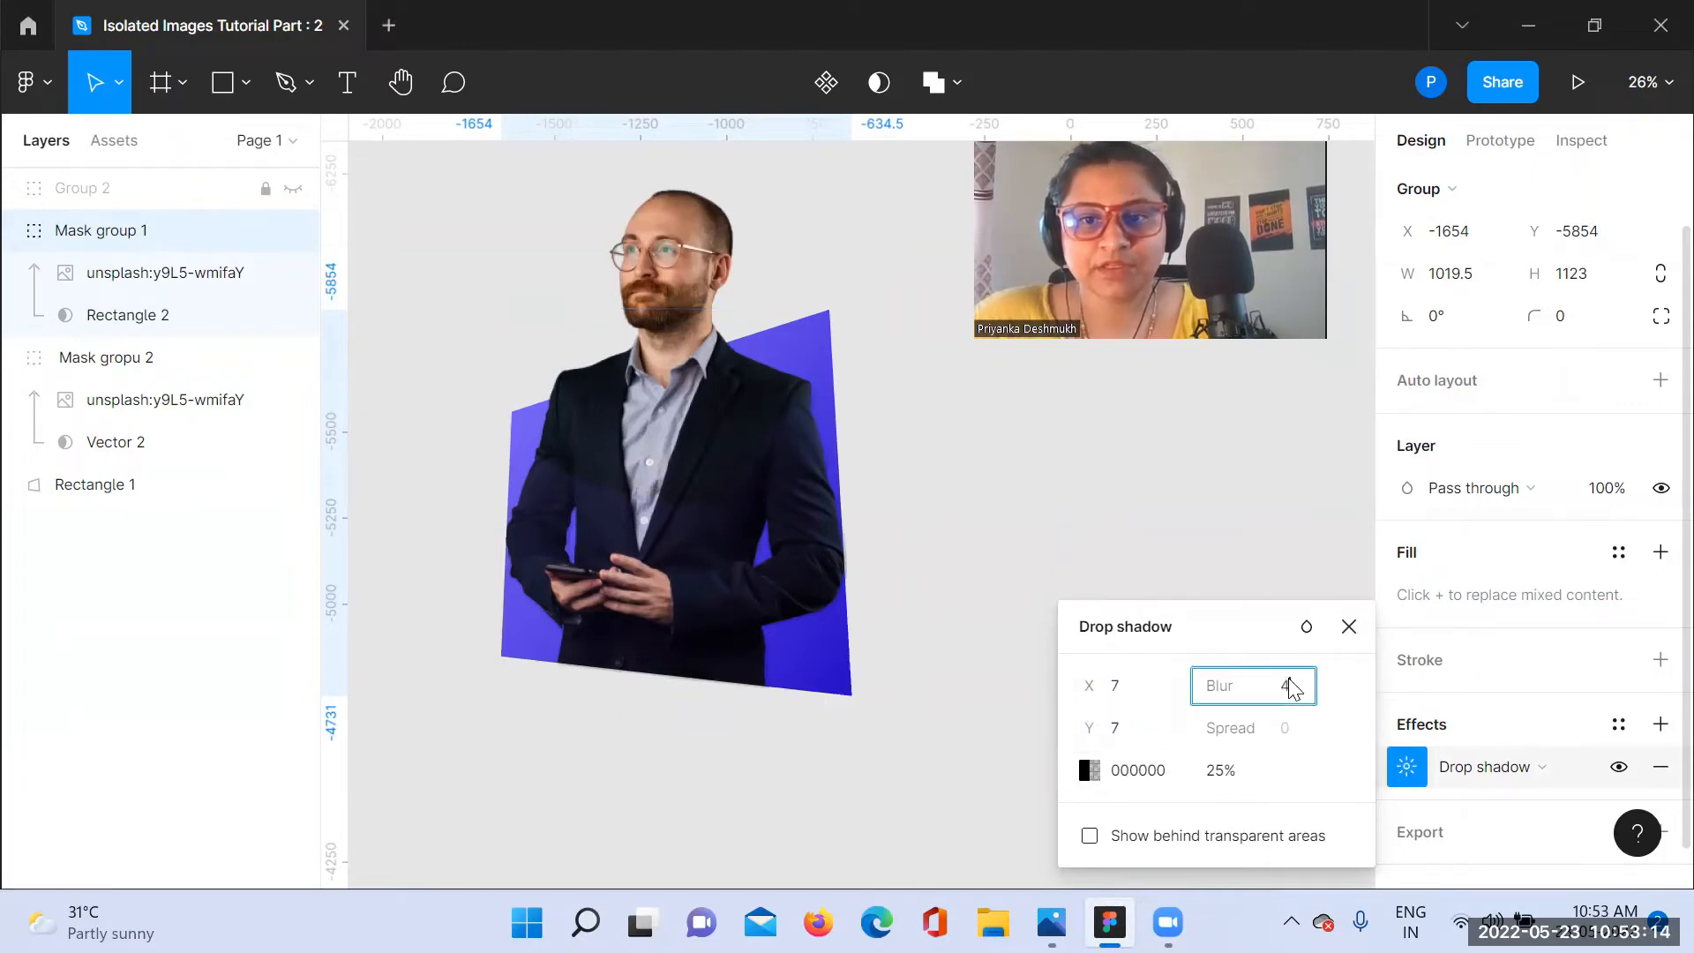
{"action": "type", "text": "50"}
{"action": "key", "text": "Return"}
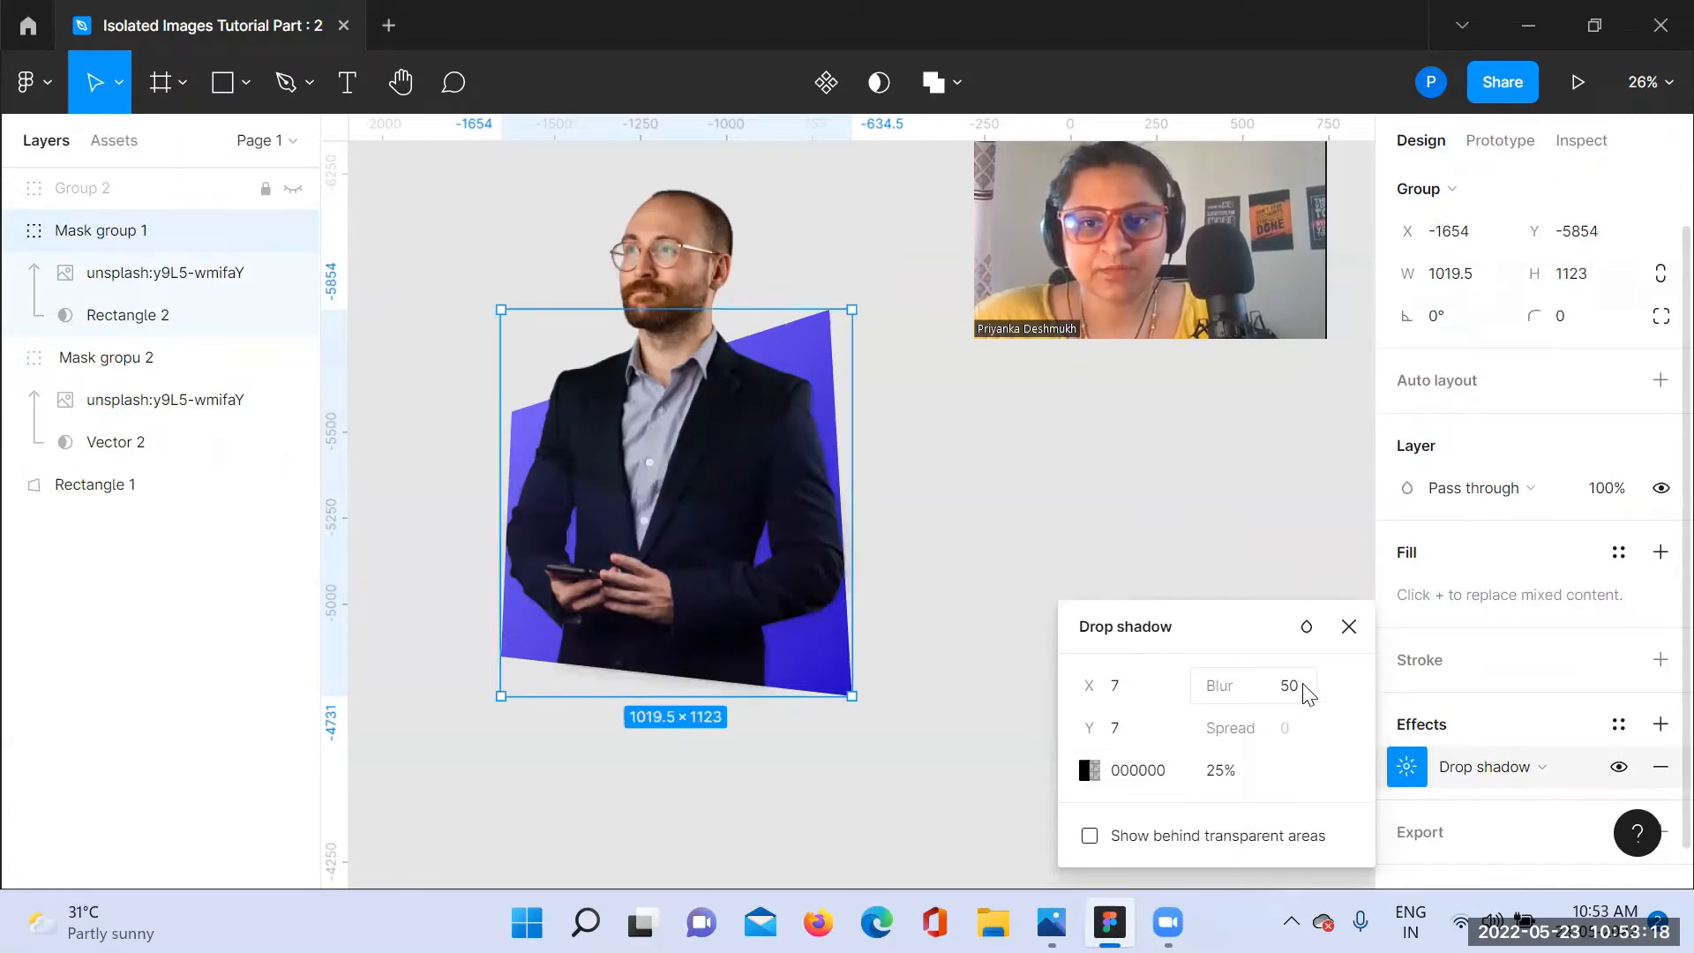
{"action": "left_click_drag", "start_coordinate": [1204, 685], "coordinate": [1350, 681]}
{"action": "left_click", "coordinate": [1091, 768]}
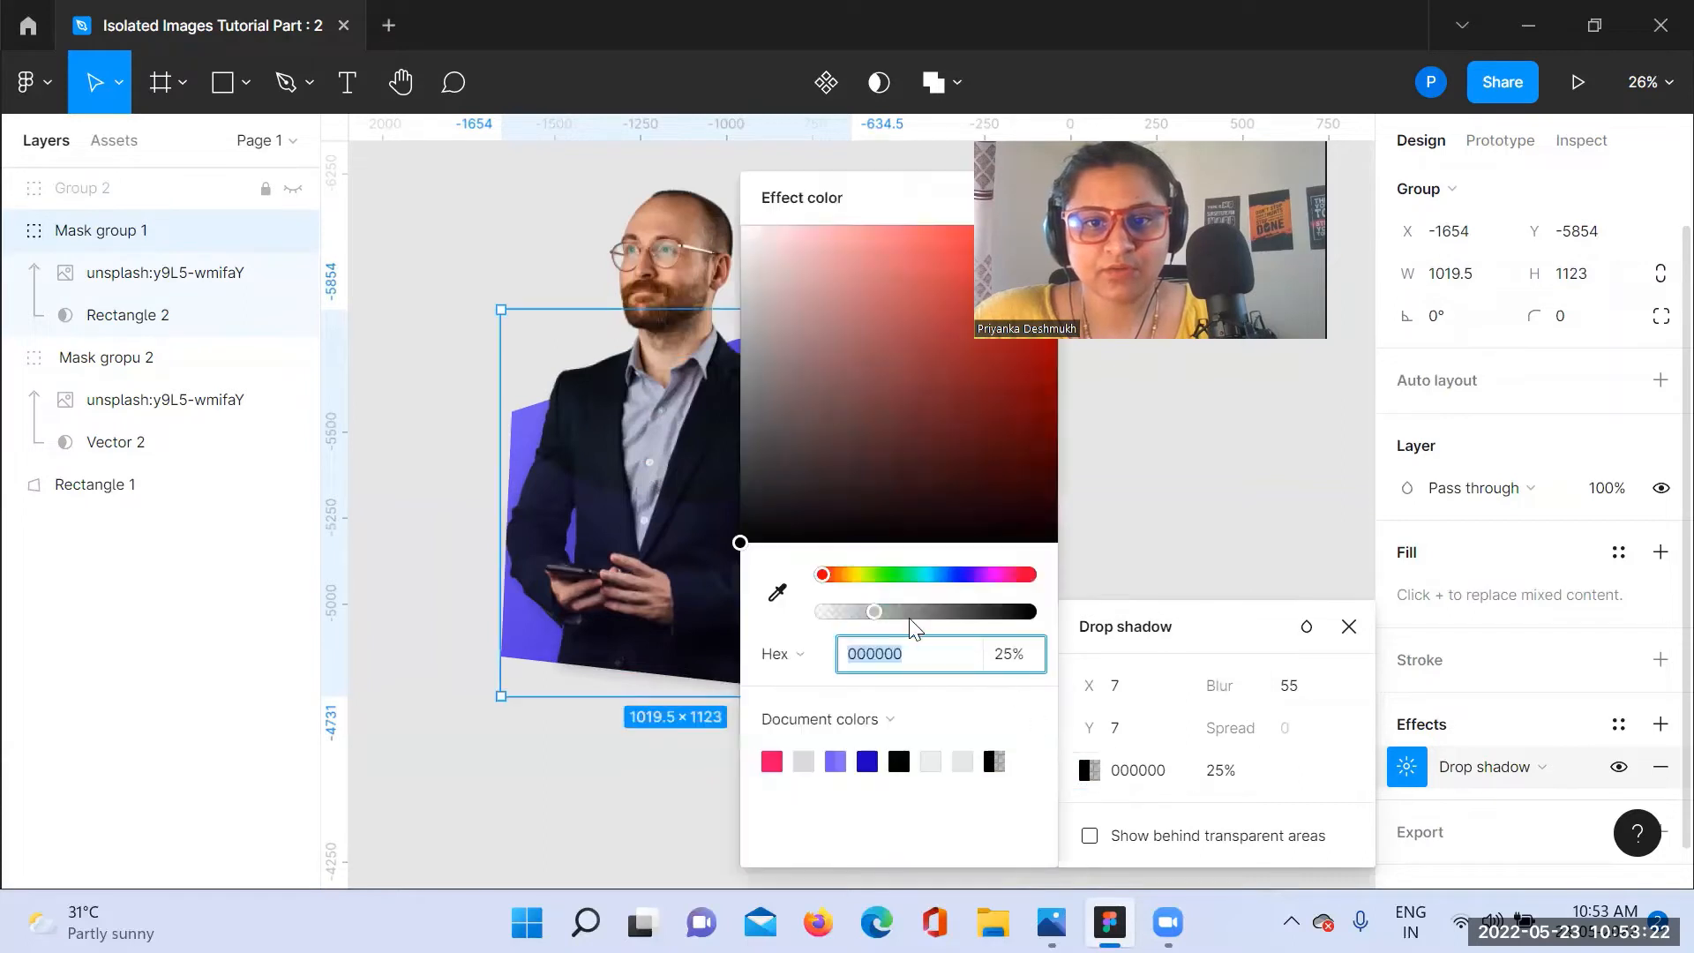
{"action": "left_click_drag", "start_coordinate": [877, 617], "coordinate": [970, 611]}
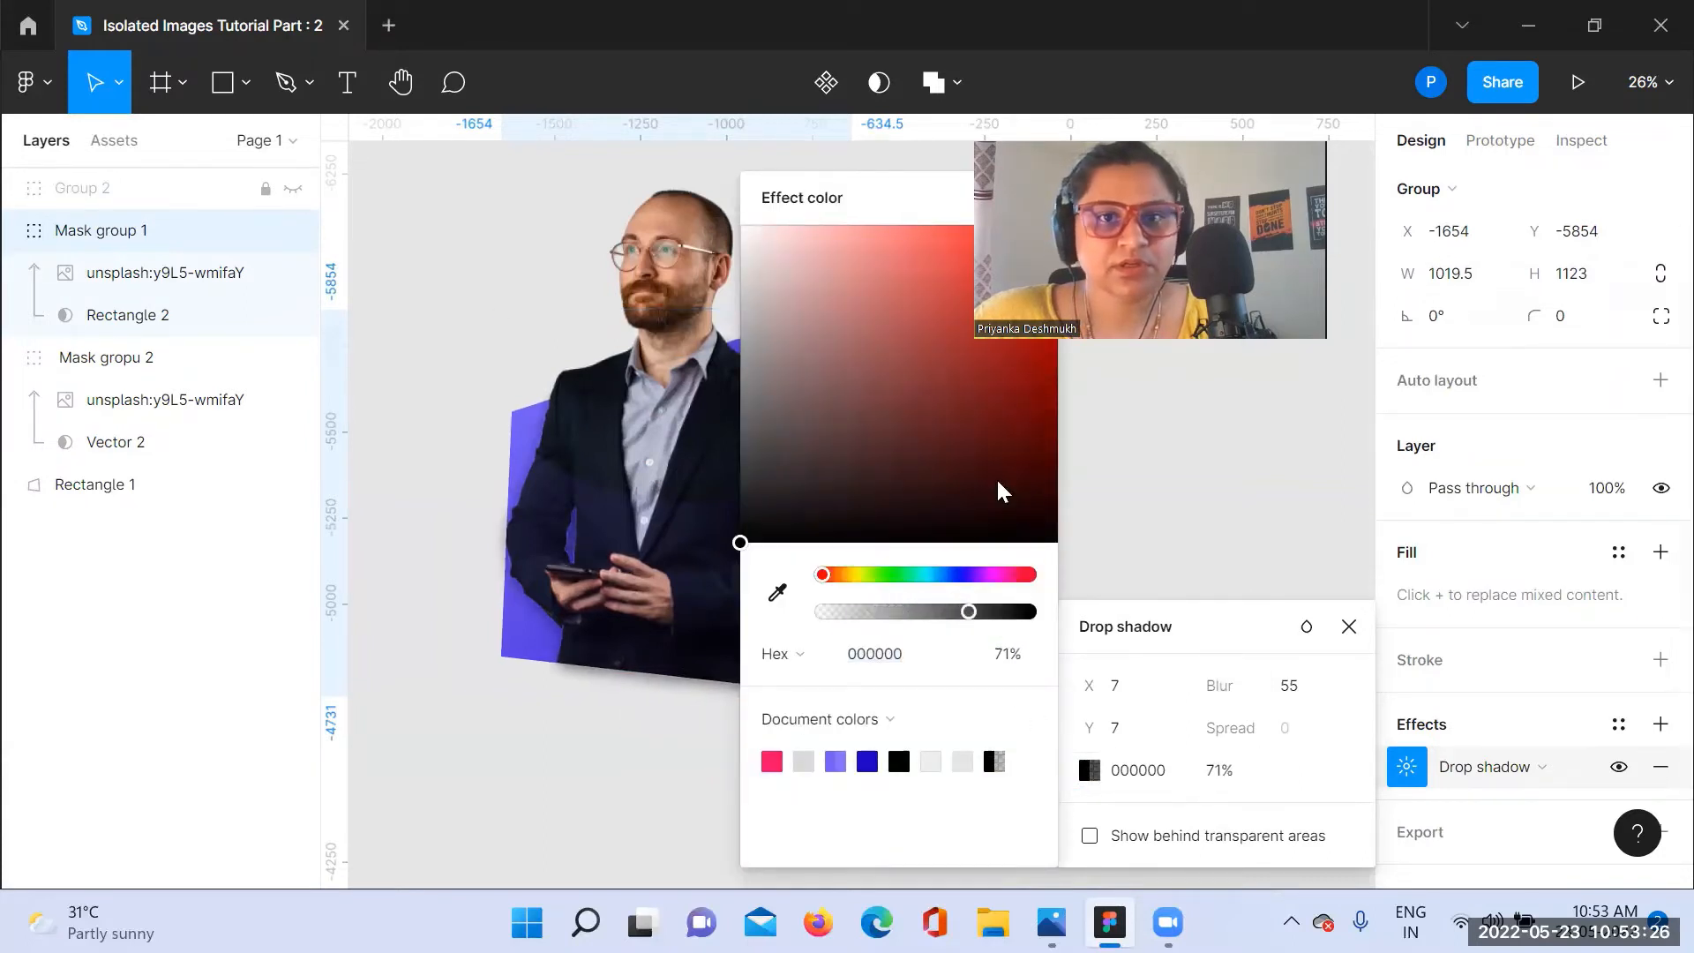
{"action": "left_click", "coordinate": [768, 170]}
{"action": "left_click", "coordinate": [1091, 545]}
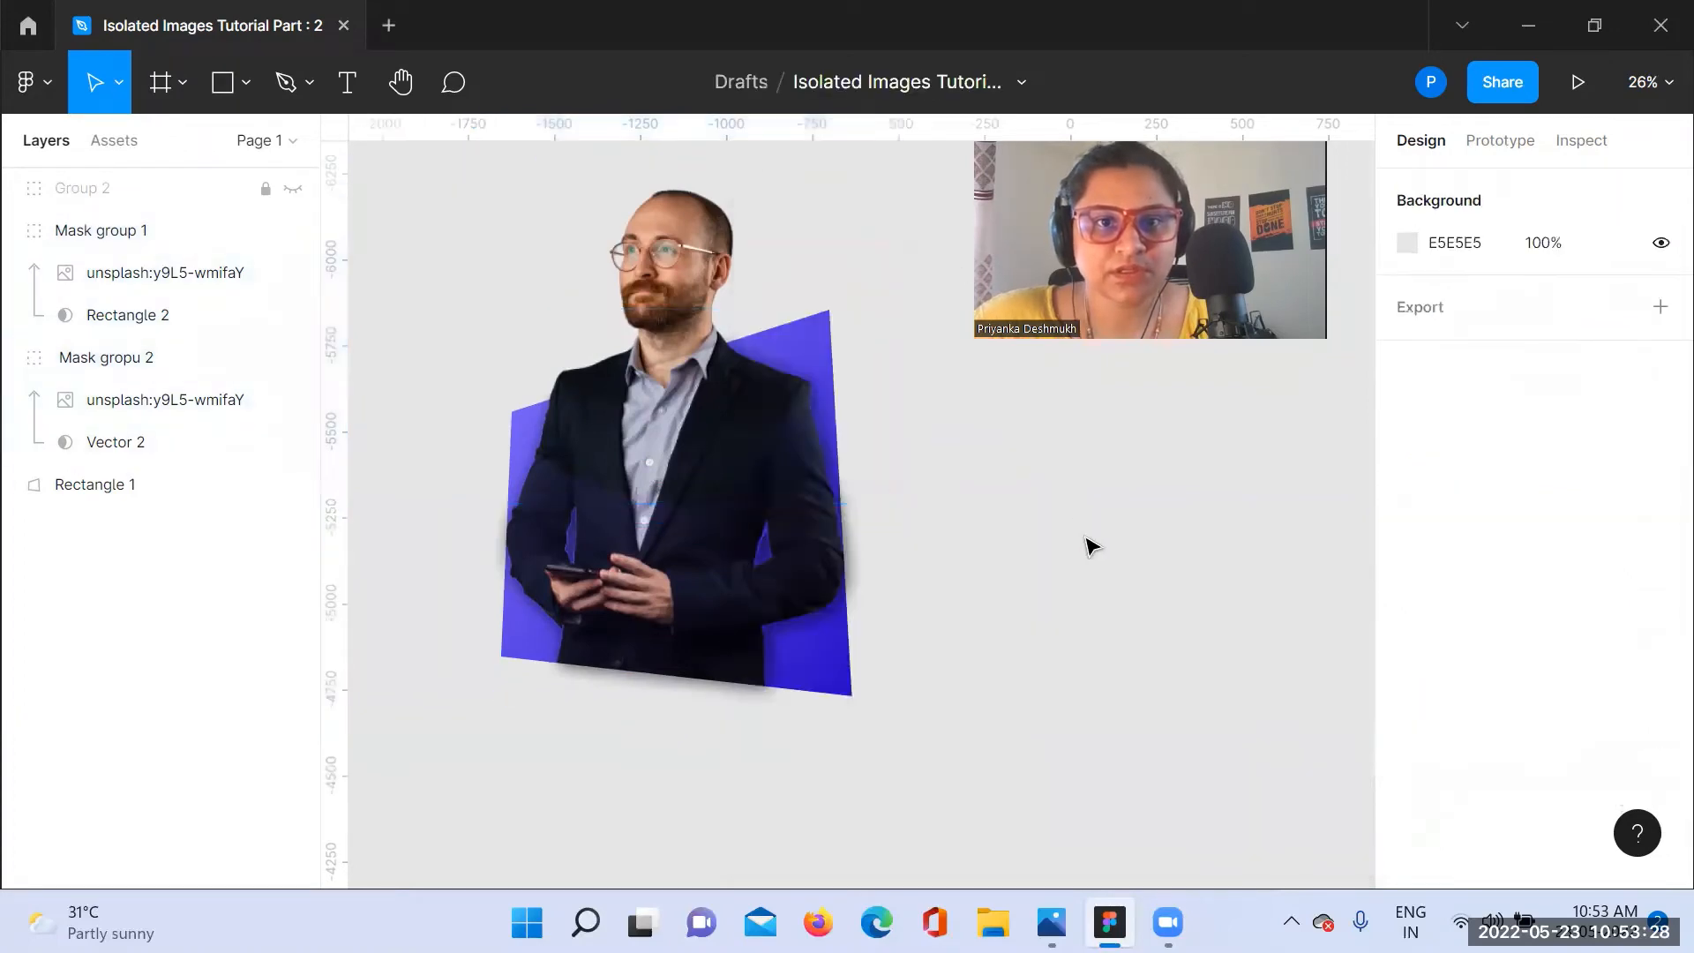
Step: Select Mask group 1 and remove its drop shadow
{"action": "left_click", "coordinate": [668, 571]}
{"action": "left_click", "coordinate": [609, 598]}
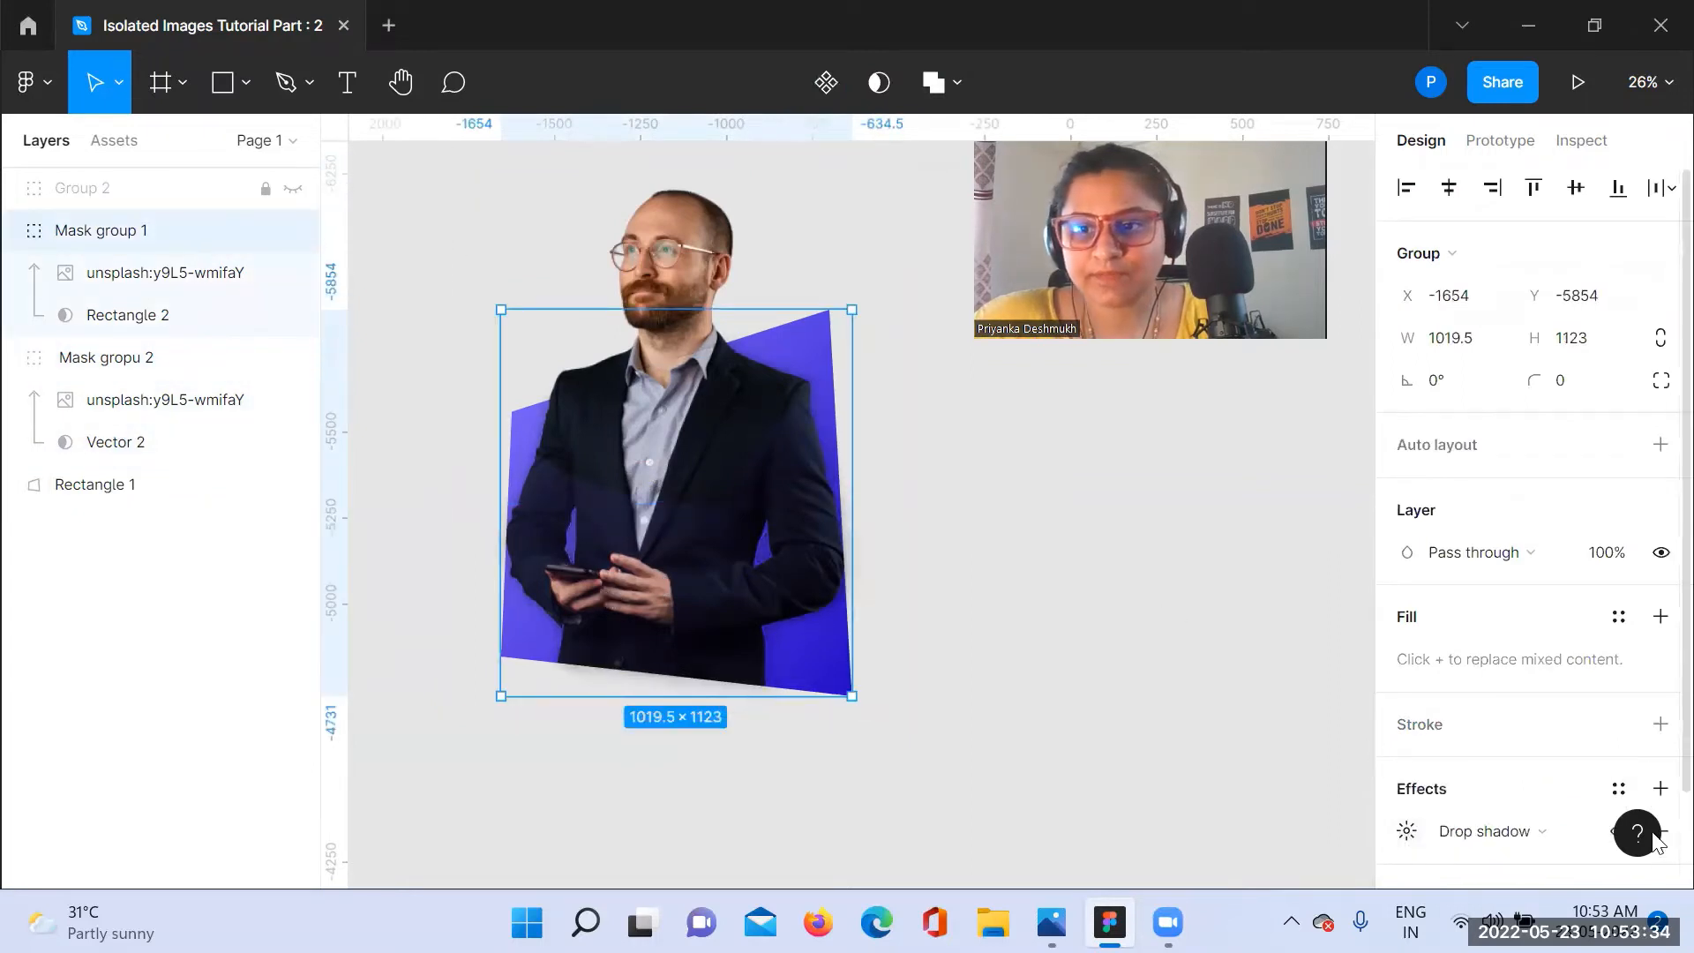
Step: Add a drop shadow to Rectangle 1 with X and Y offsets of 7
{"action": "left_click", "coordinate": [127, 490]}
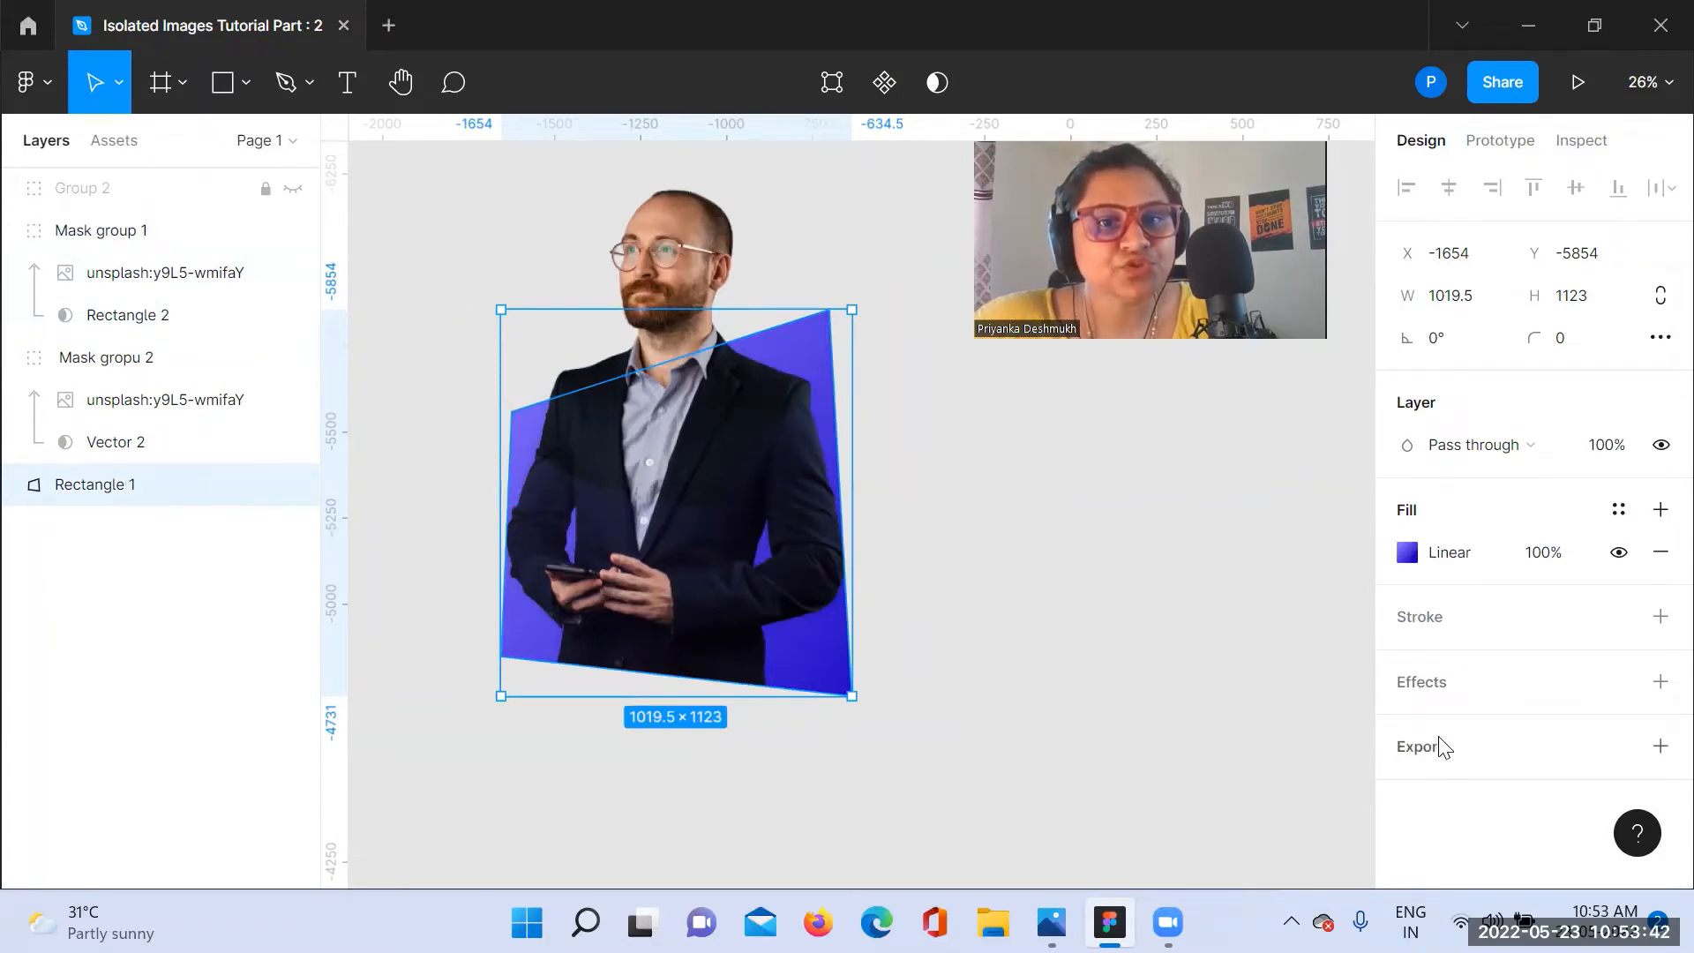
{"action": "left_click", "coordinate": [1420, 686]}
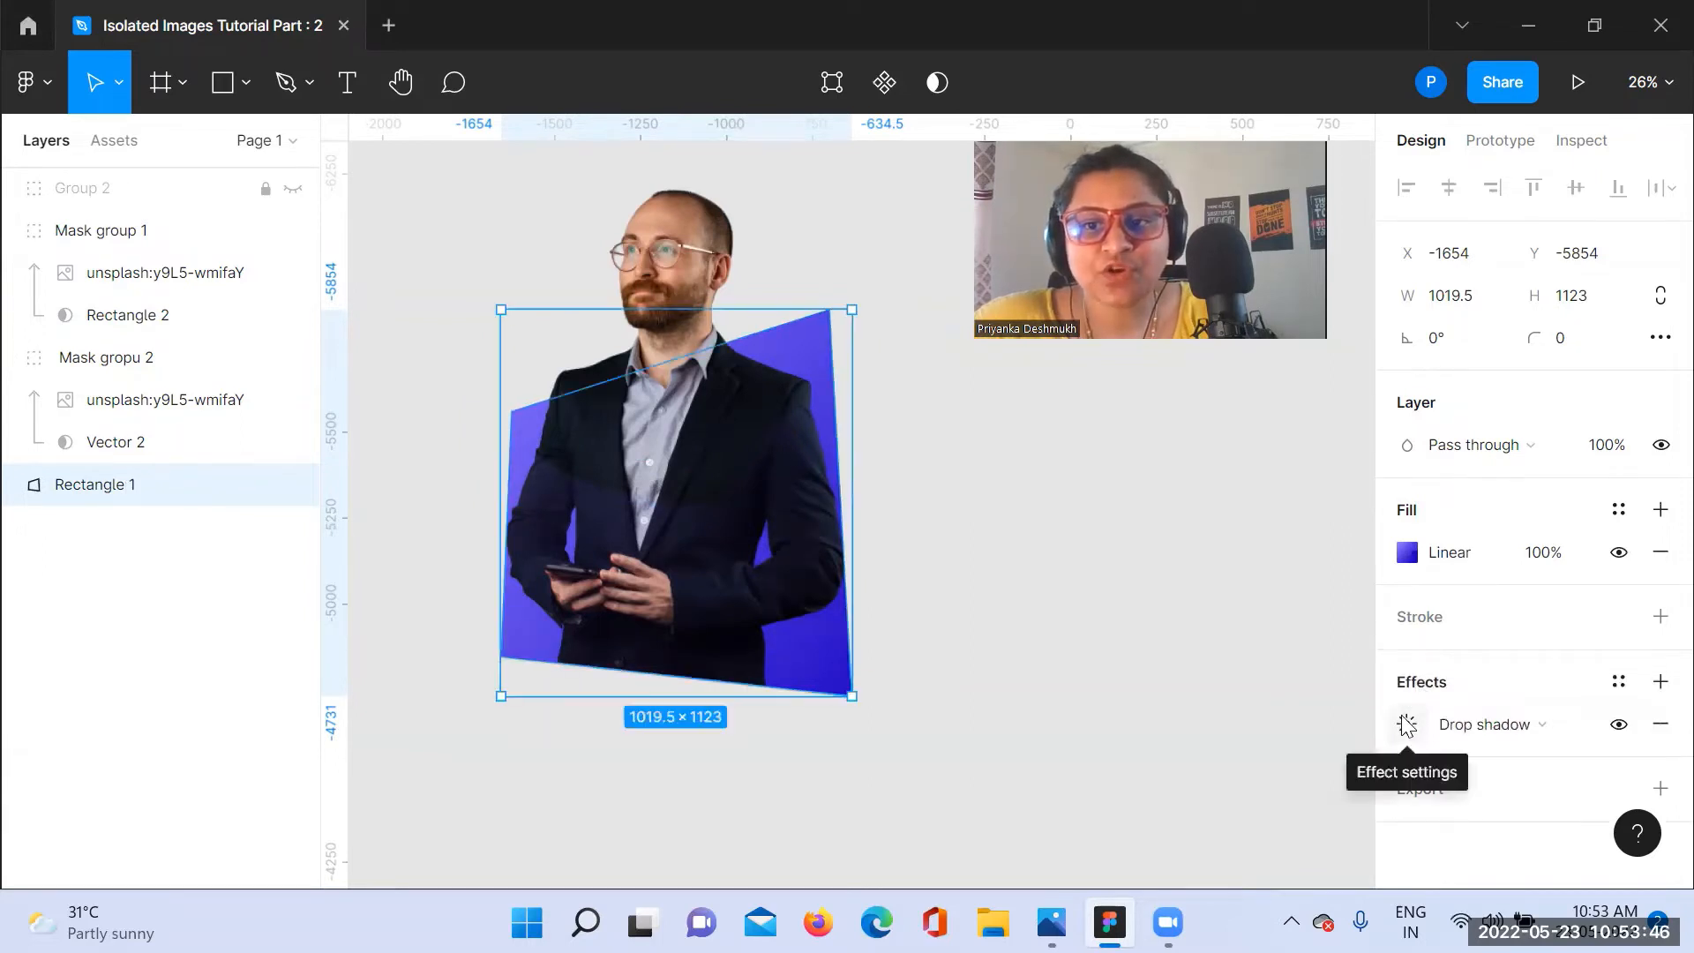
{"action": "left_click", "coordinate": [1405, 720]}
{"action": "type", "text": "7"}
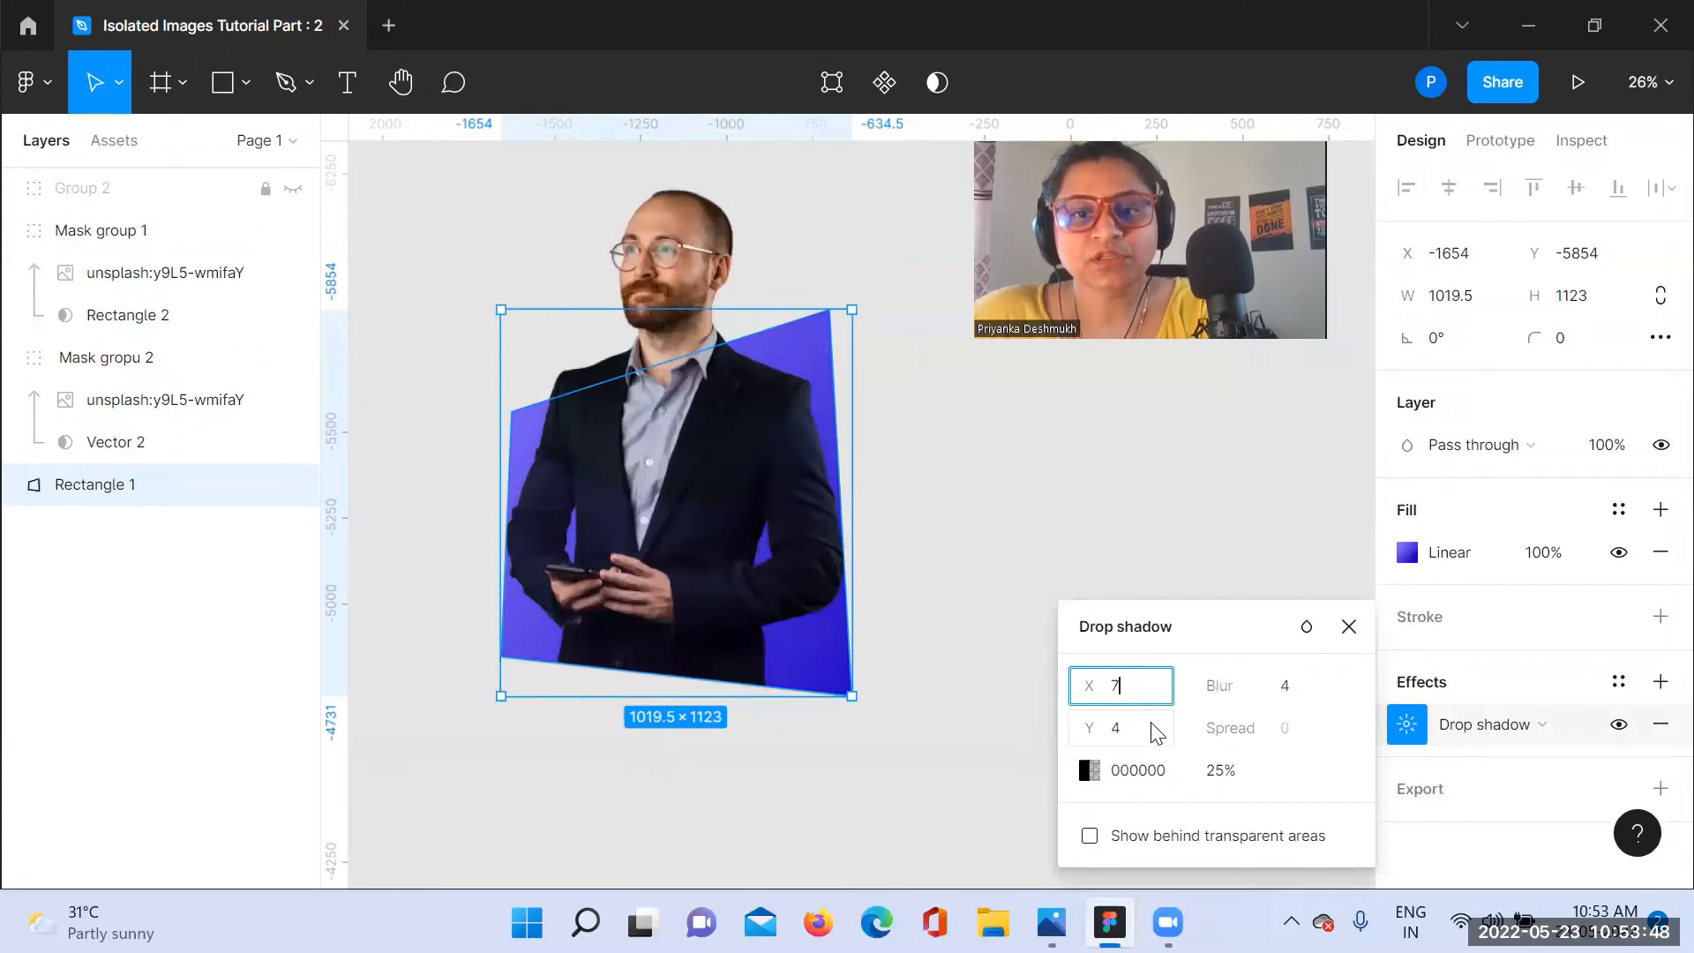
{"action": "left_click", "coordinate": [1156, 729]}
{"action": "type", "text": "7"}
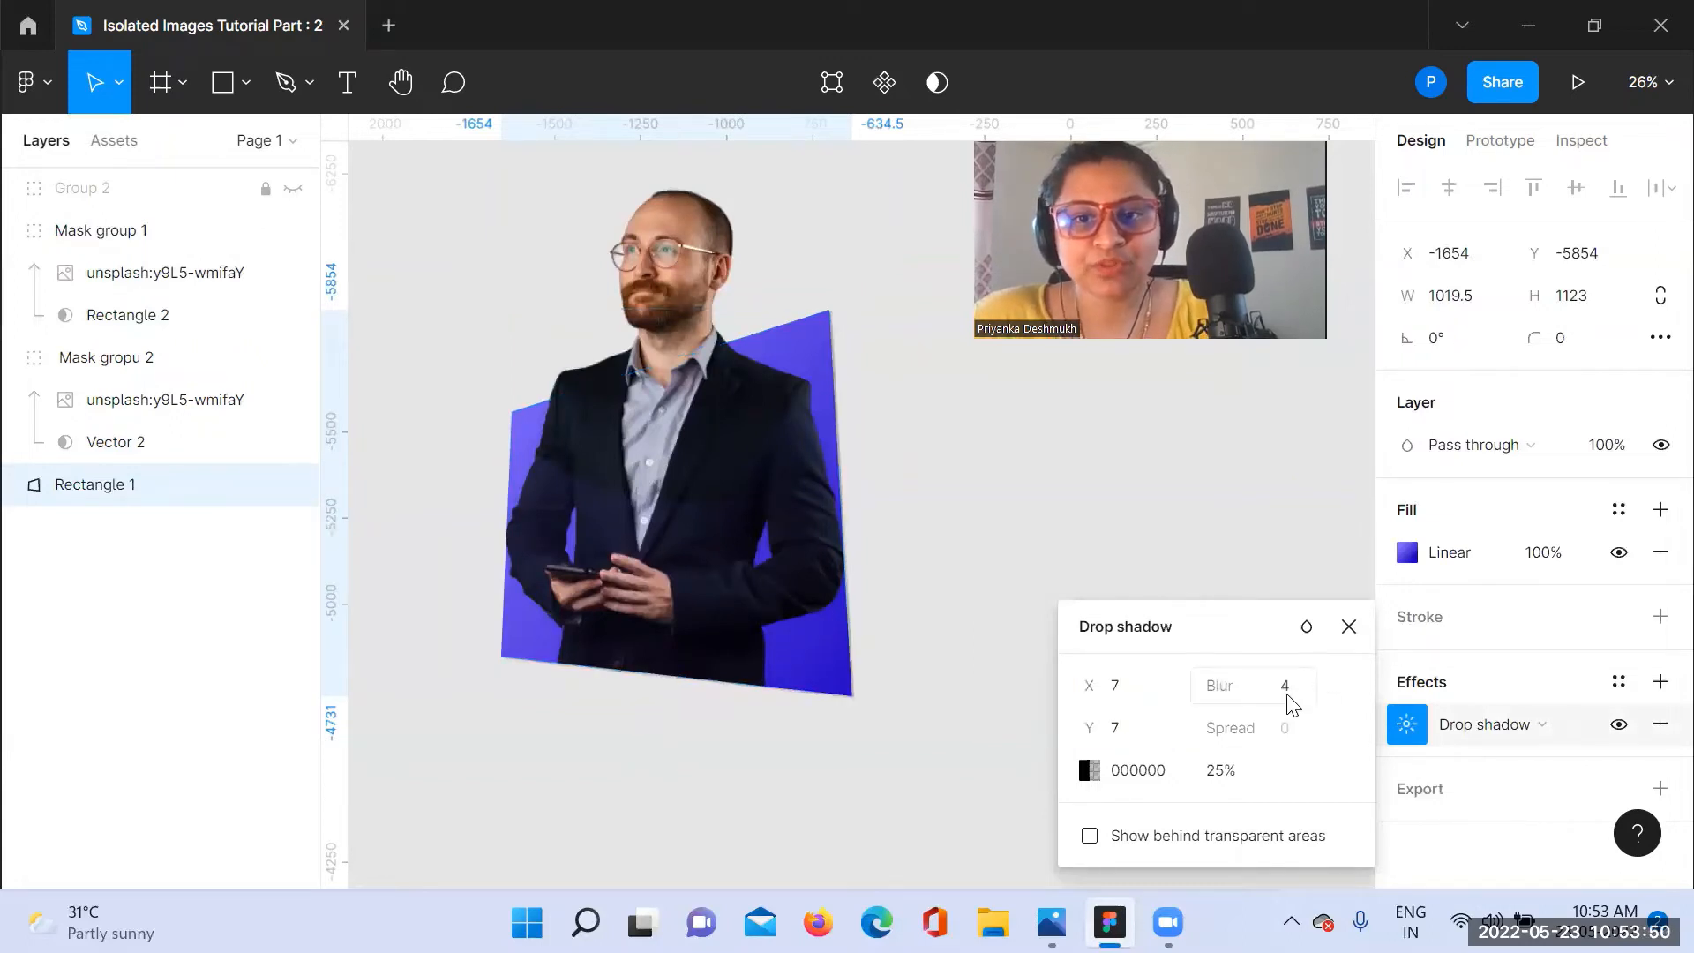
Step: Try a blur of 50 on Rectangle 1's drop shadow, and settle on a blur of 10
{"action": "left_click", "coordinate": [1289, 688]}
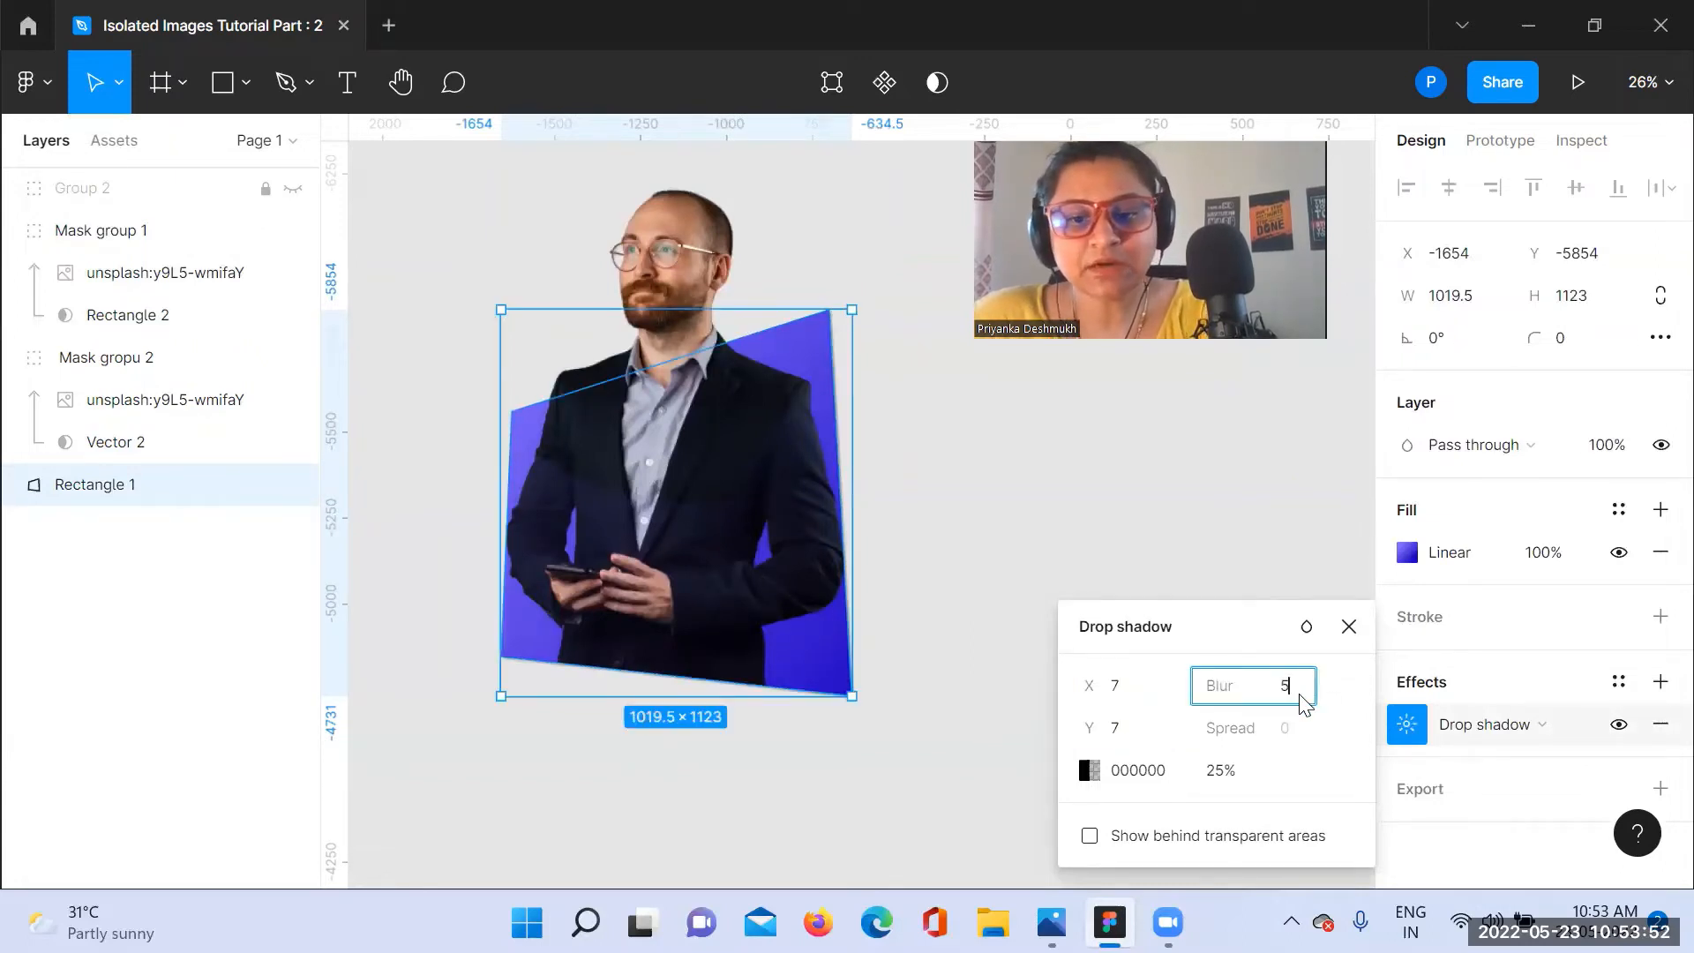
{"action": "type", "text": "50"}
{"action": "key", "text": "Return"}
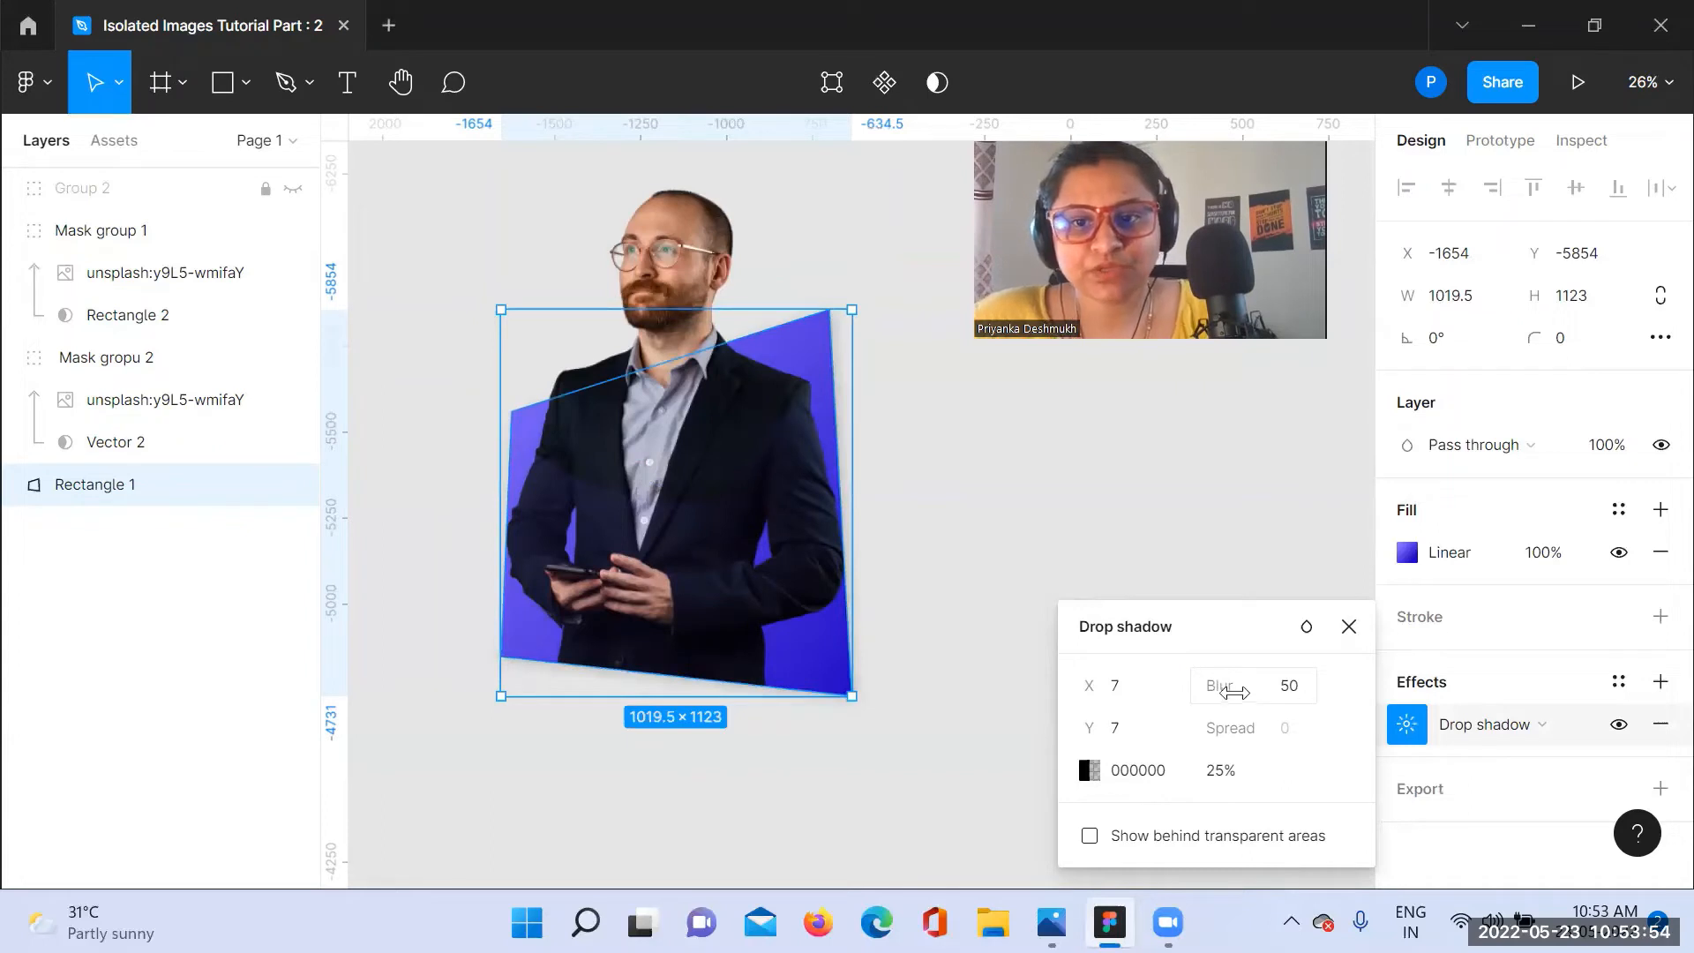
{"action": "left_click", "coordinate": [1303, 695]}
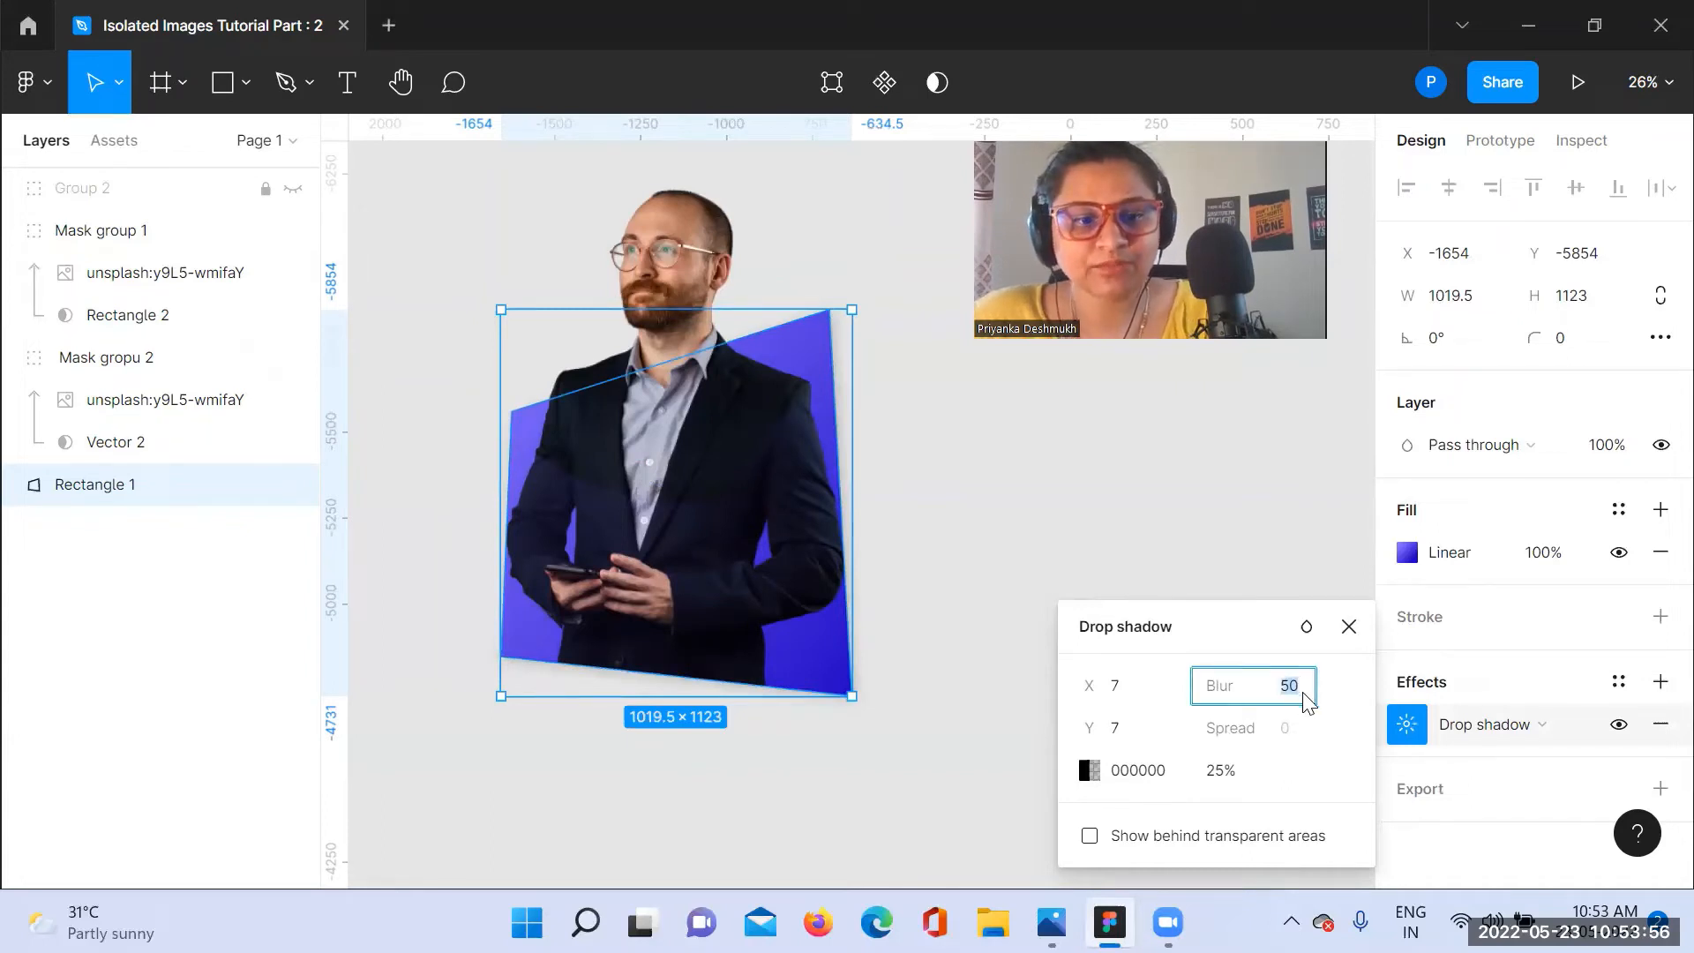
{"action": "type", "text": "1"}
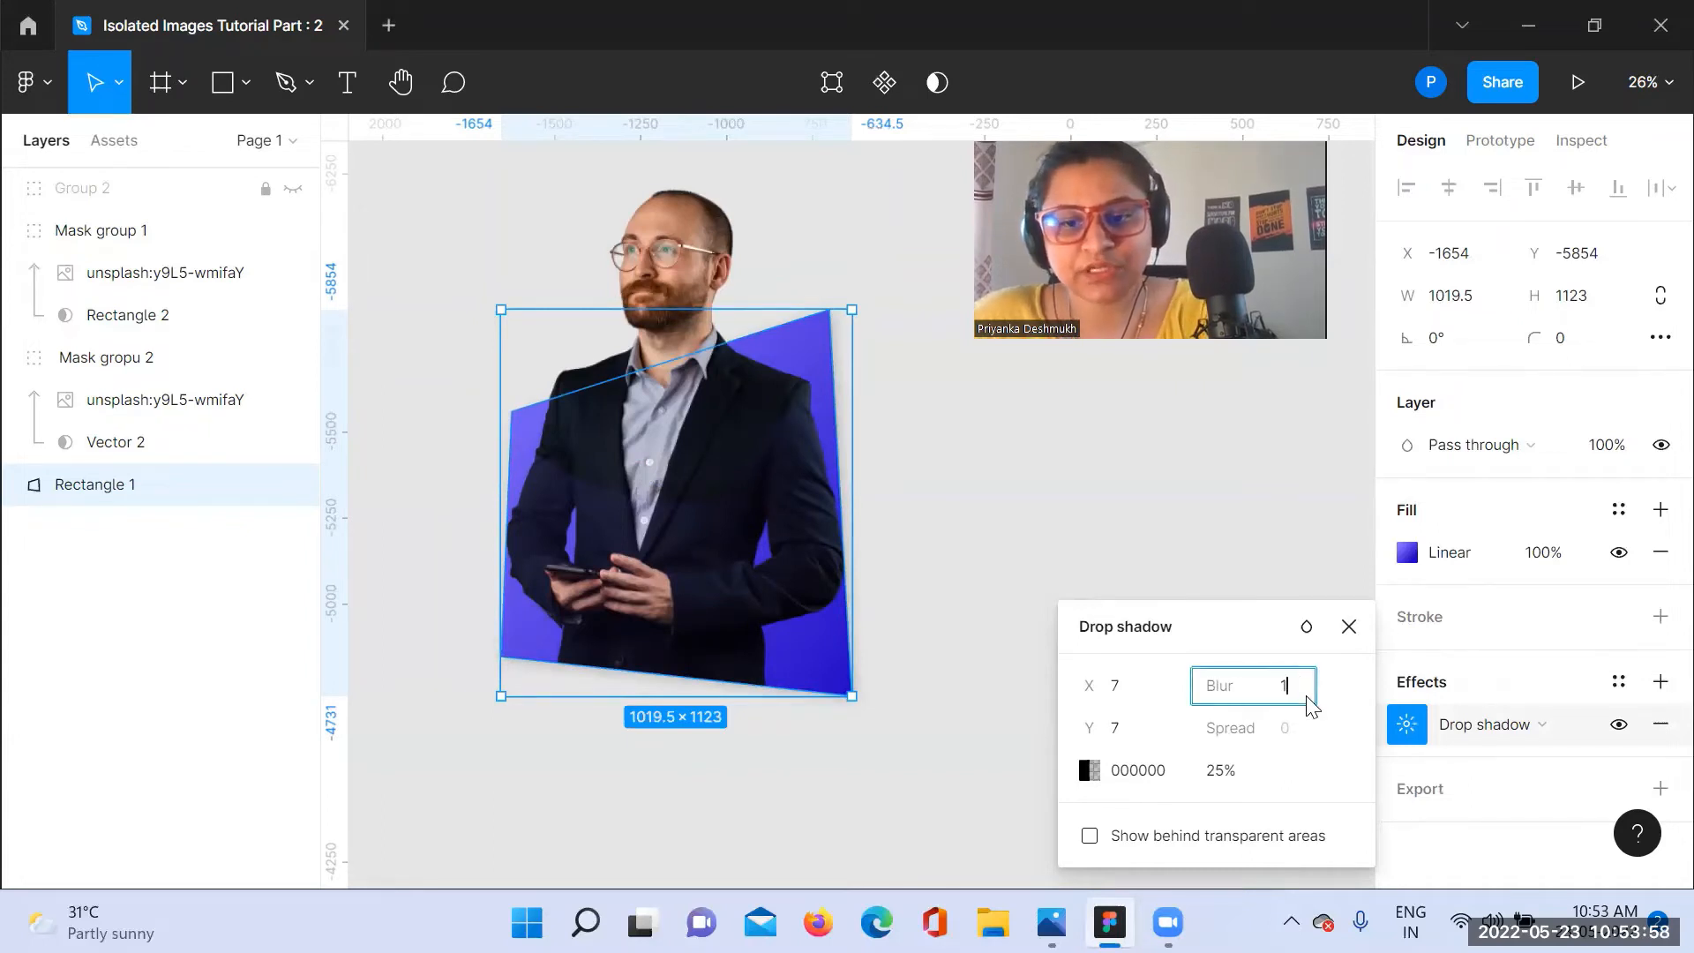
{"action": "type", "text": "0"}
{"action": "key", "text": "Return"}
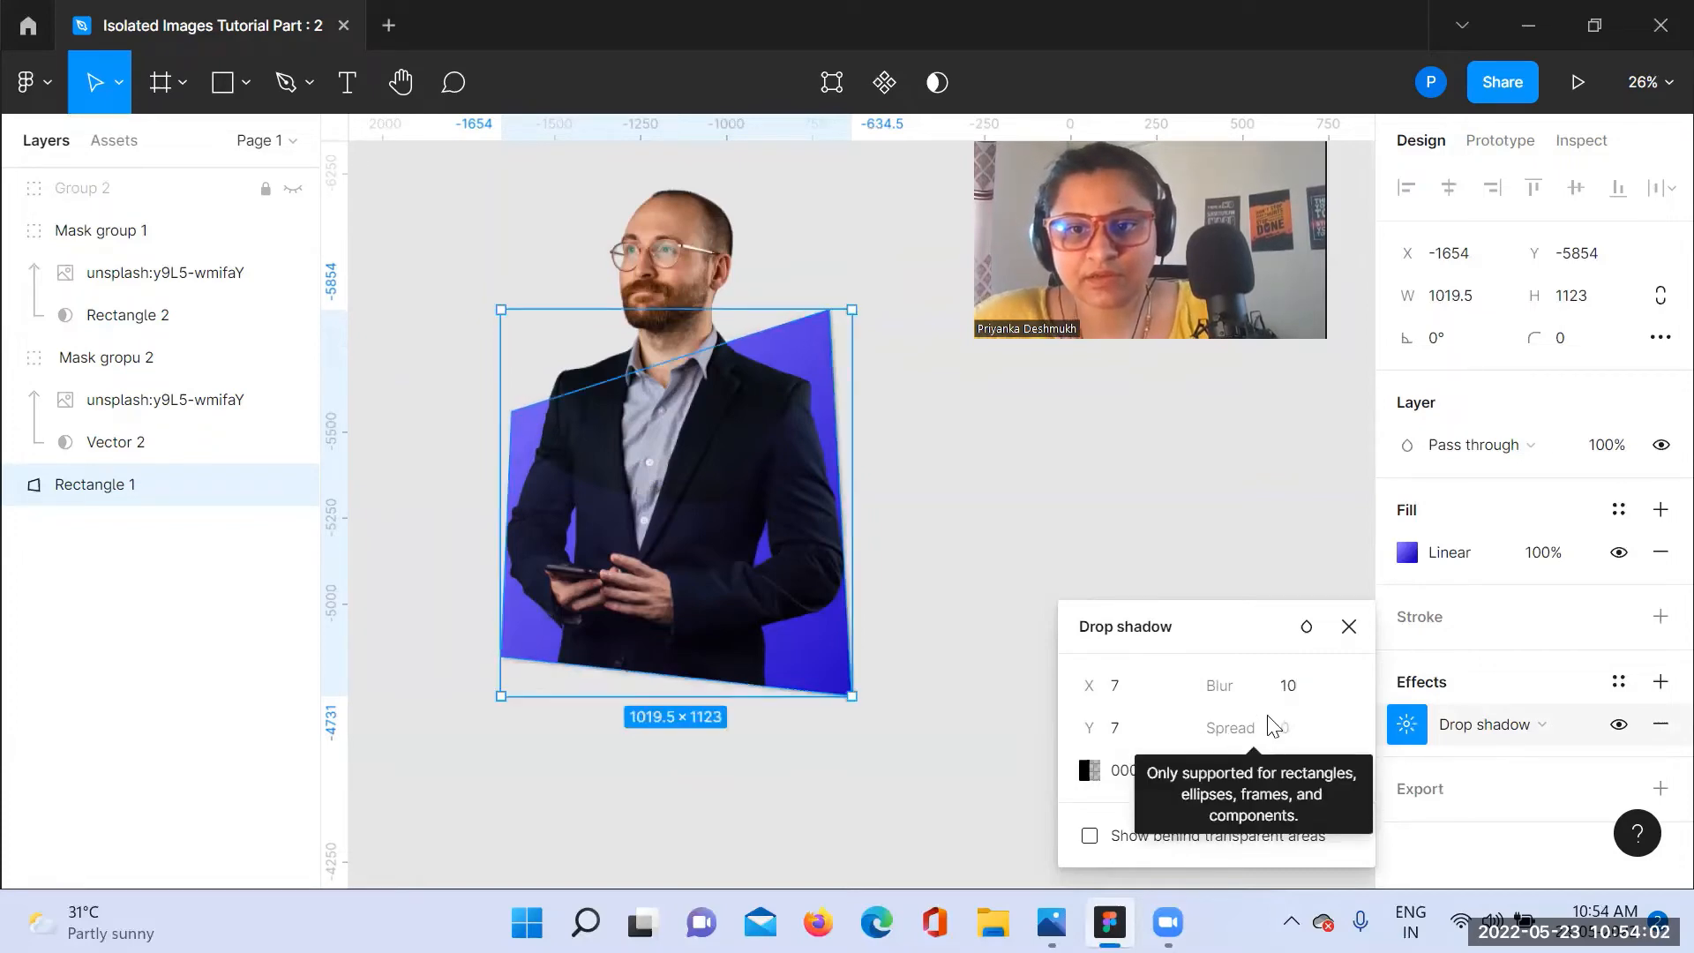
{"action": "left_click", "coordinate": [1291, 688]}
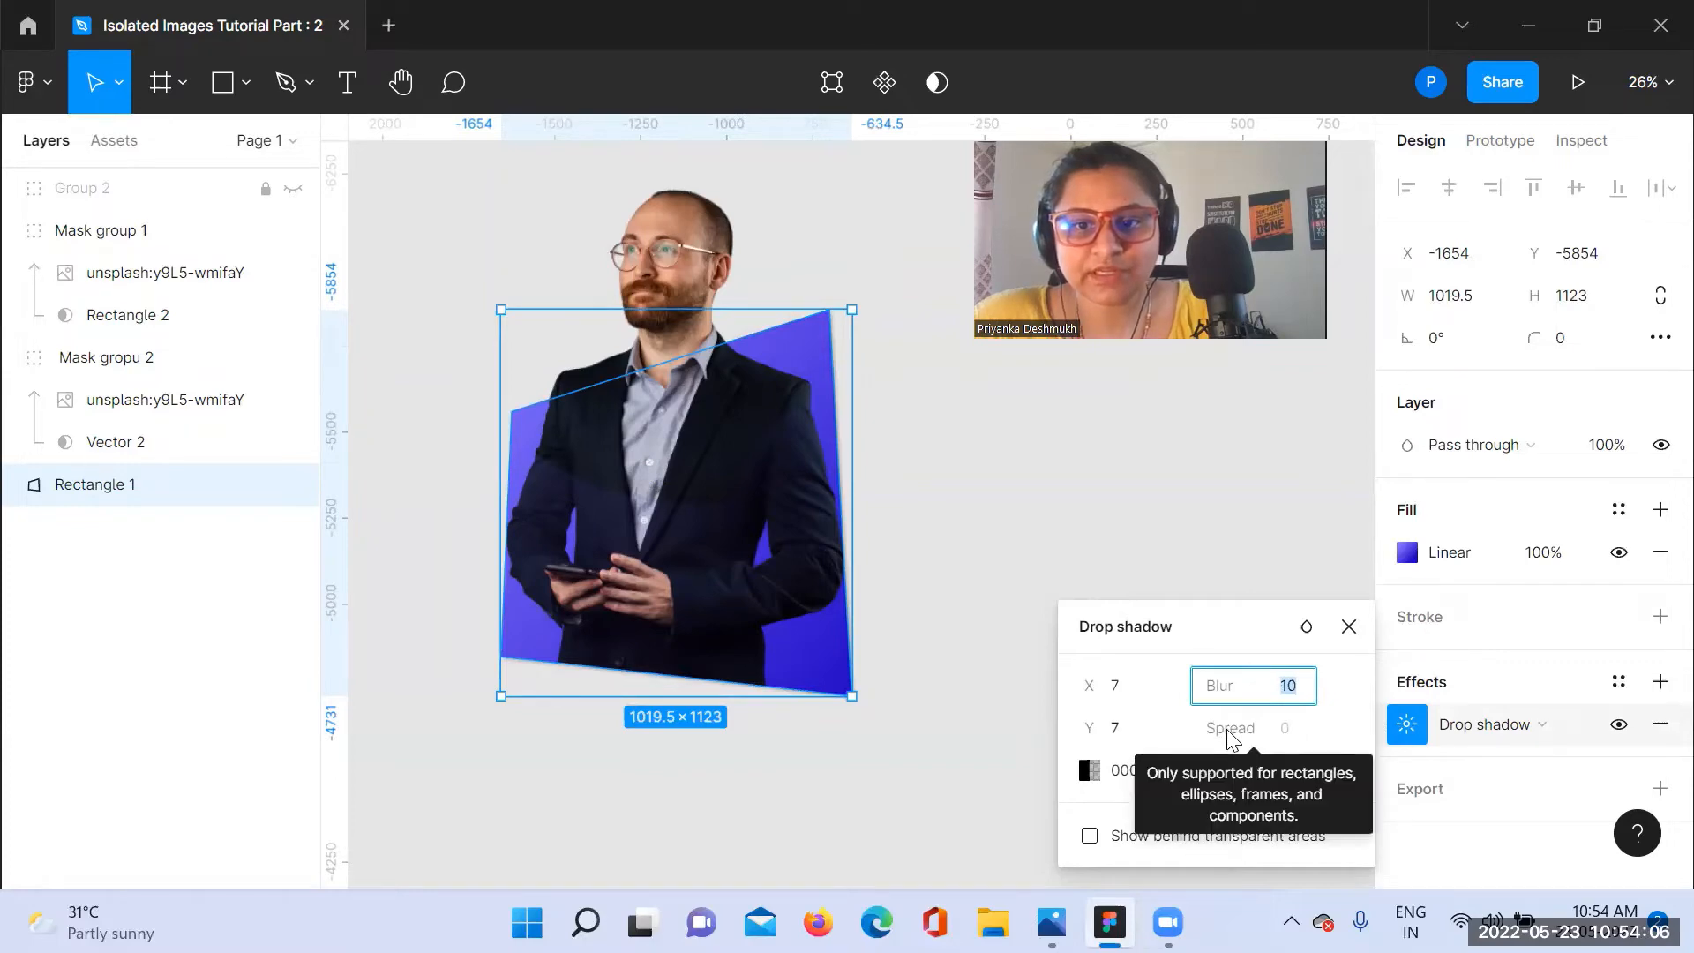
{"action": "left_click", "coordinate": [1181, 695]}
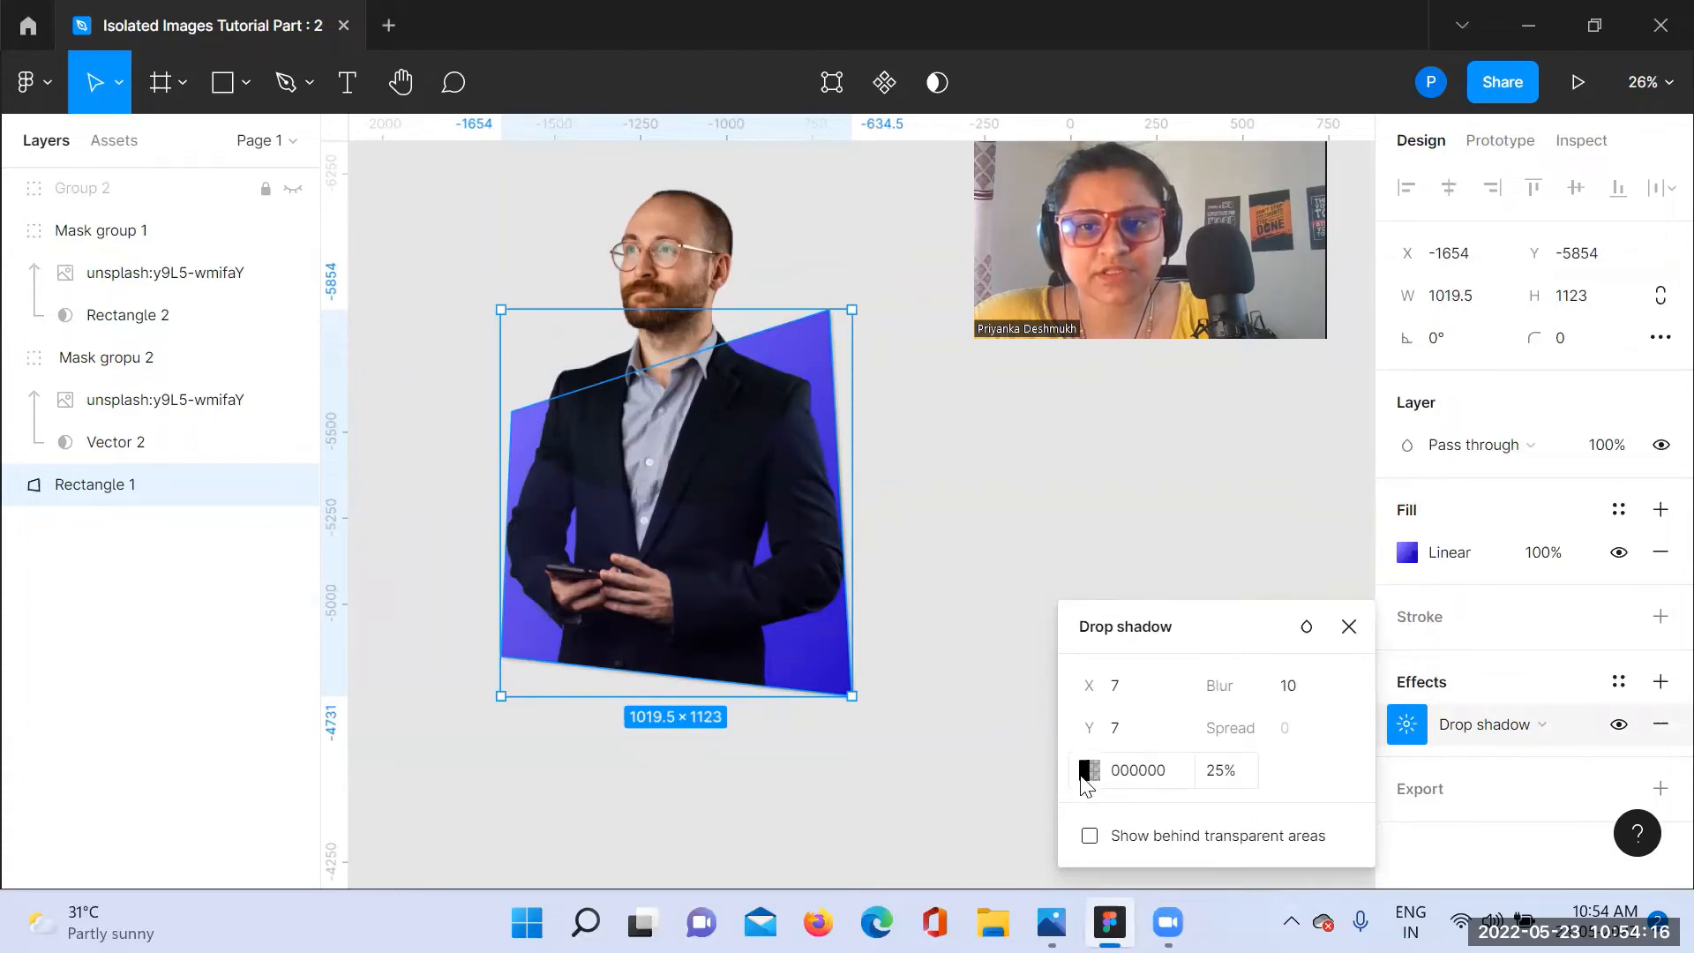
Step: Set the X and Y offsets of Rectangle 1's drop shadow to 20
{"action": "left_click", "coordinate": [1088, 776]}
{"action": "left_click", "coordinate": [1147, 697]}
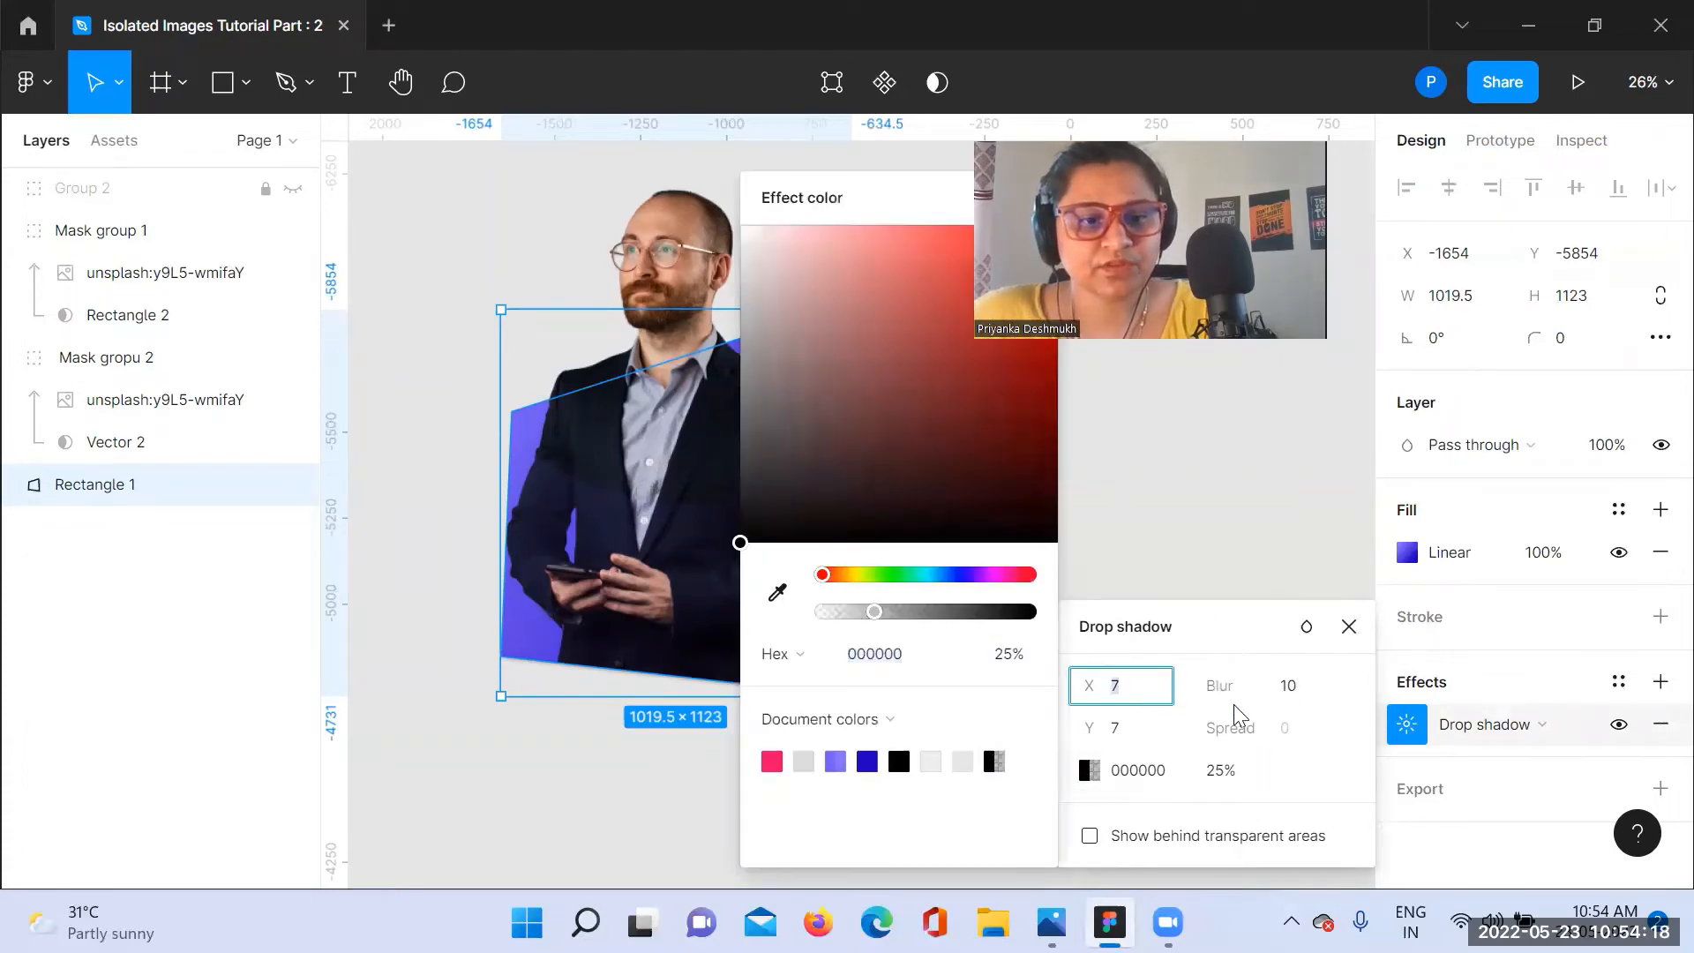
{"action": "type", "text": "20"}
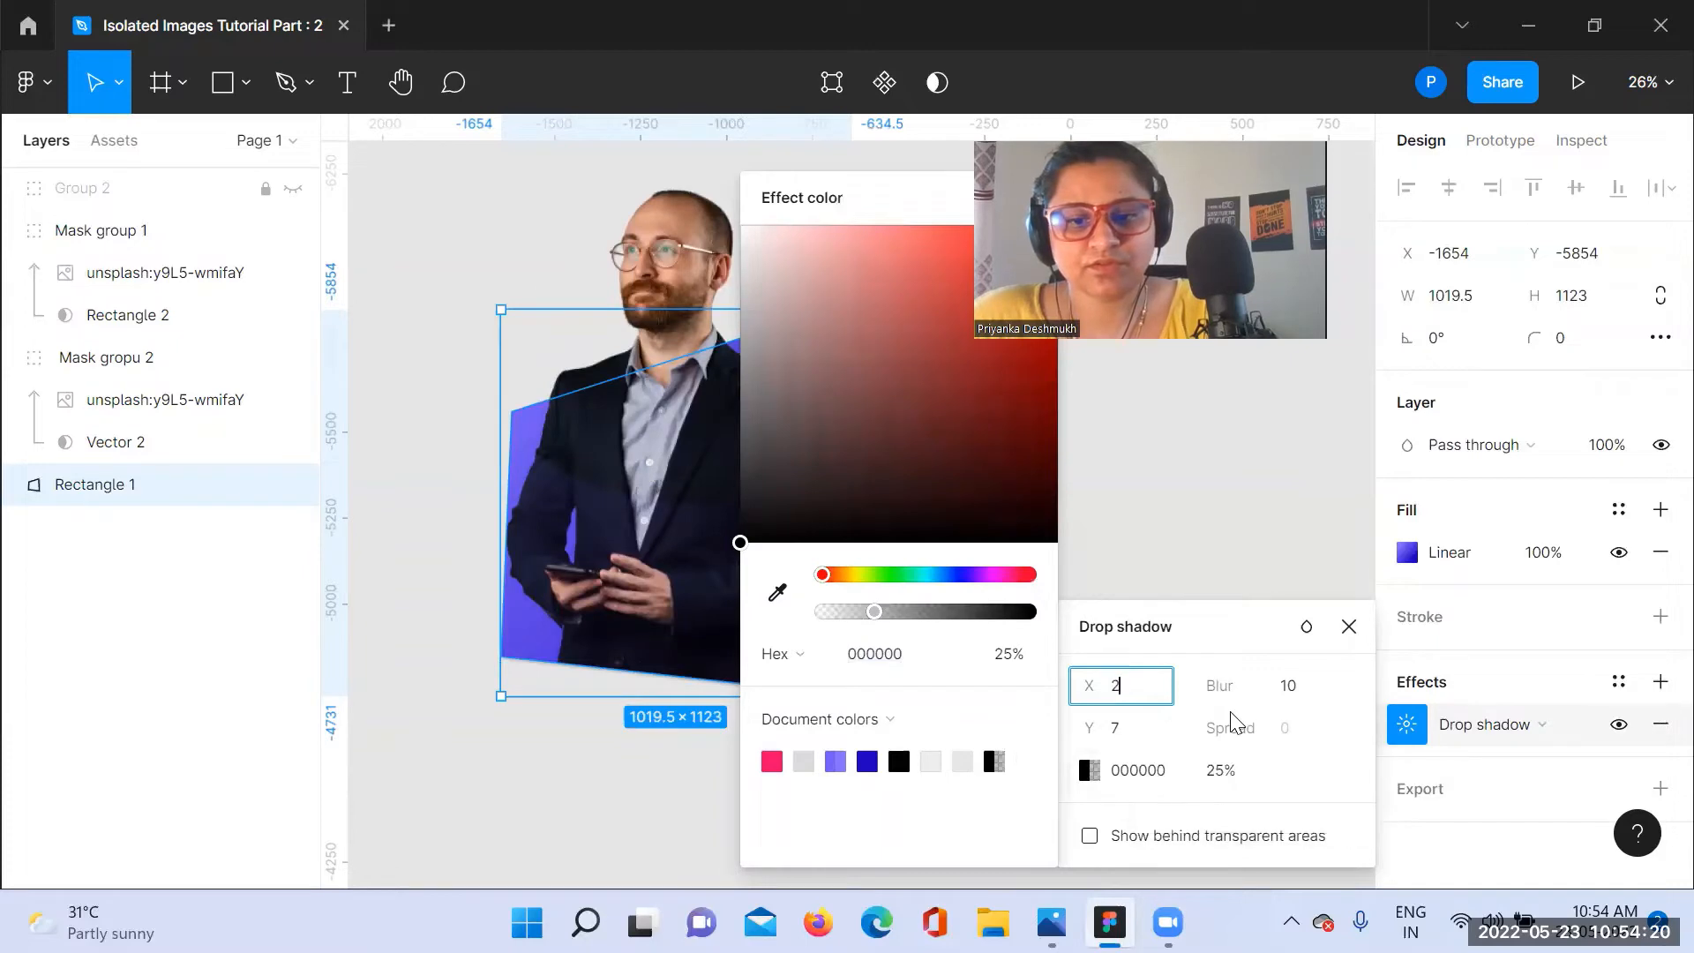
{"action": "left_click", "coordinate": [1147, 744]}
{"action": "type", "text": "2"}
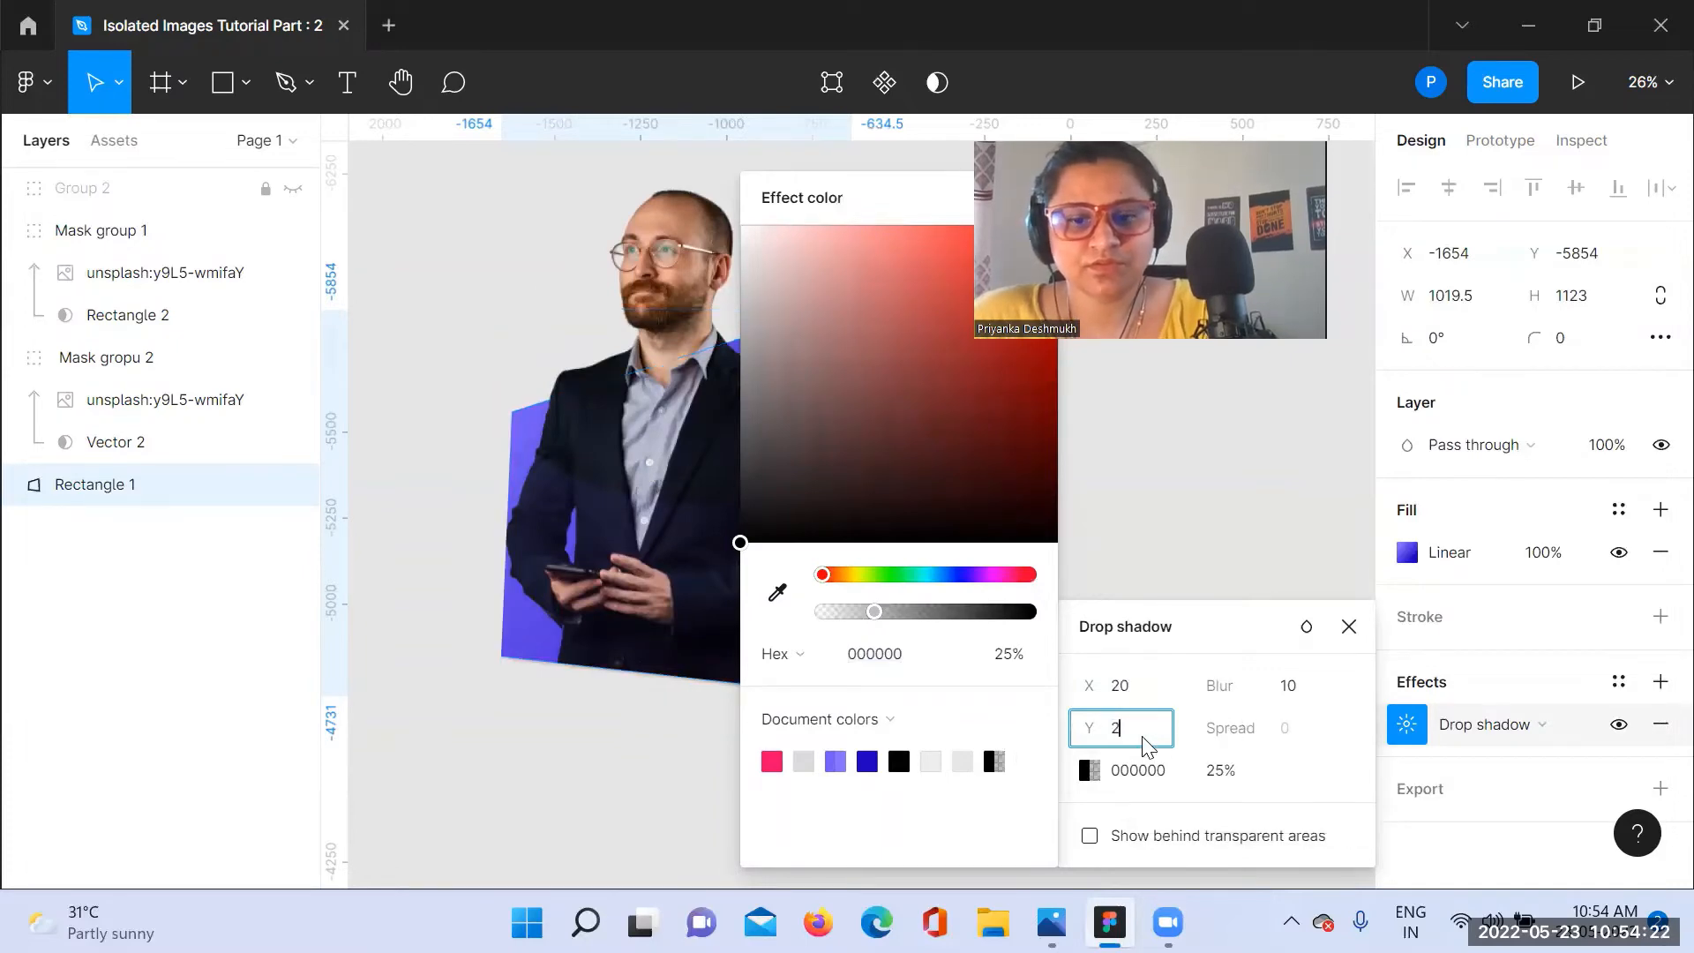
{"action": "type", "text": "0"}
{"action": "left_click", "coordinate": [1278, 501]}
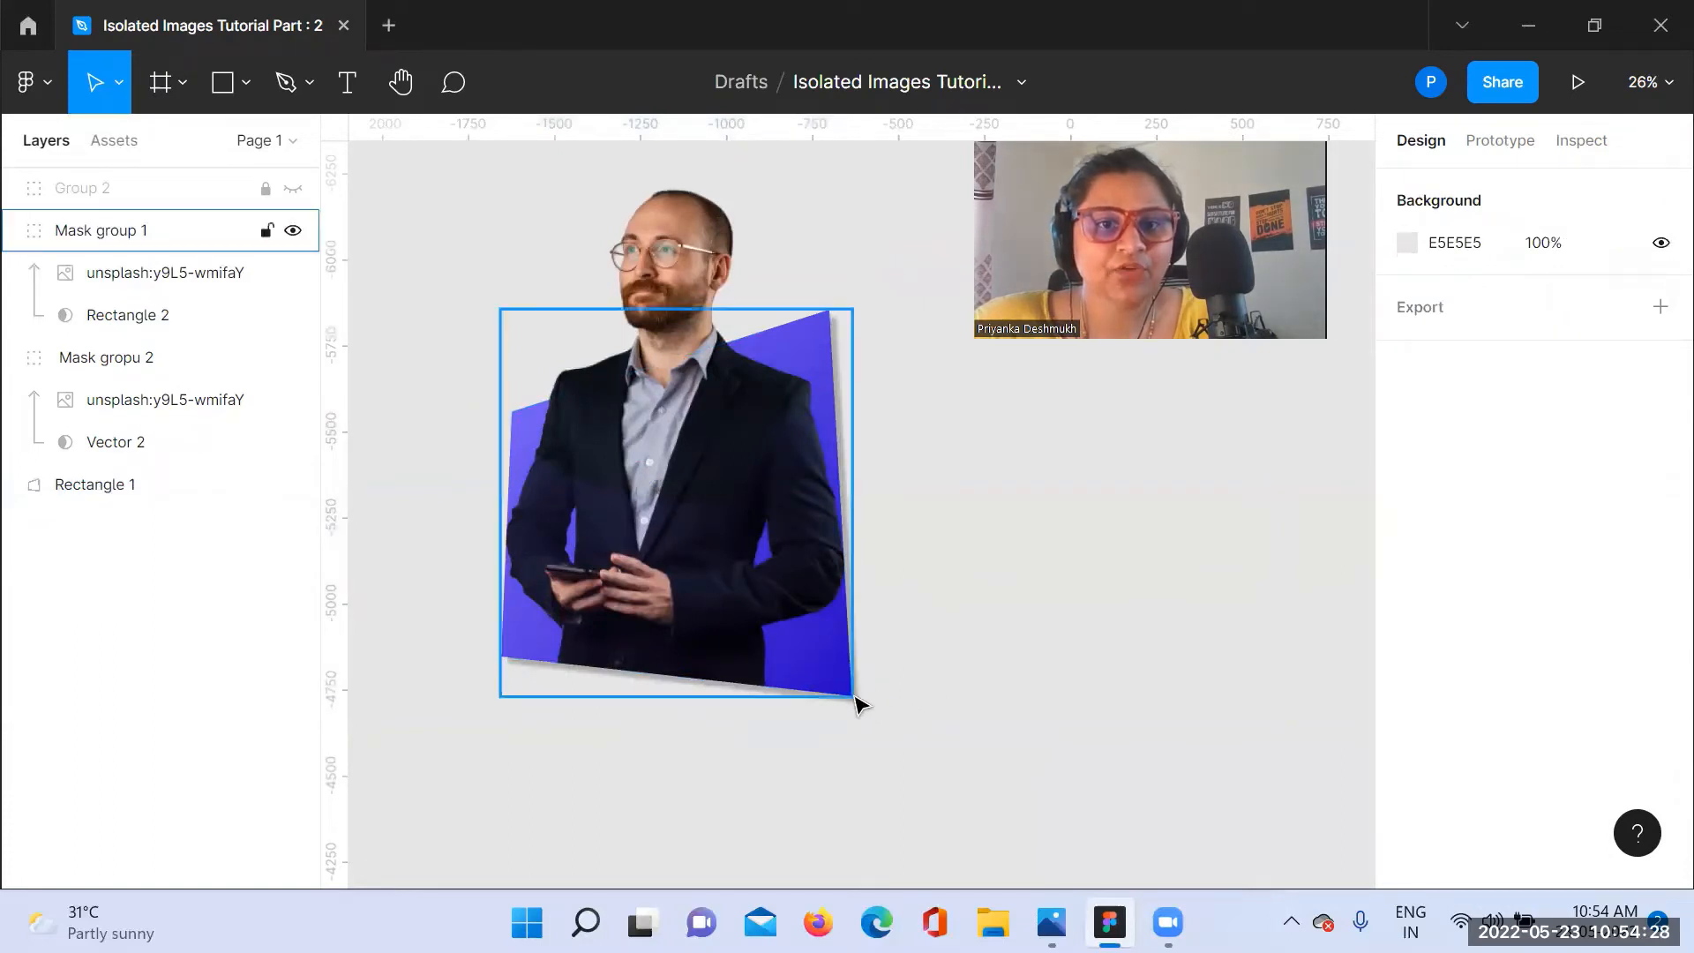
Step: Add a drop shadow with default settings to Mask group 1
{"action": "left_click", "coordinate": [855, 693]}
{"action": "left_click", "coordinate": [1410, 797]}
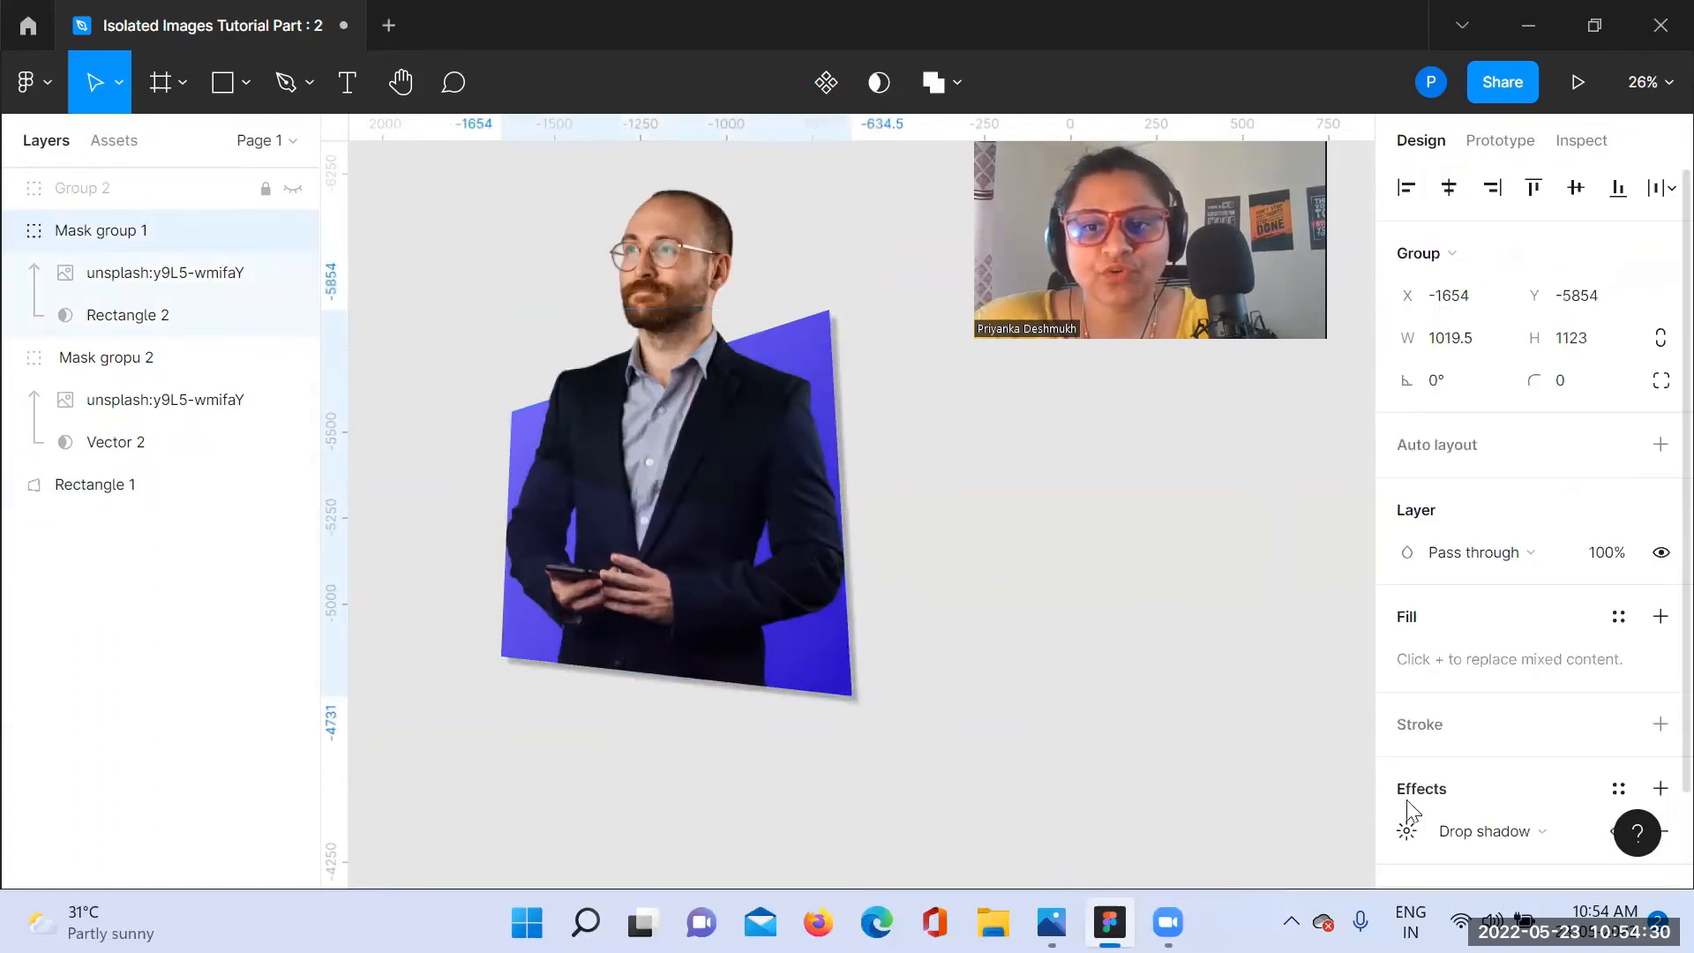
{"action": "left_click", "coordinate": [1407, 831]}
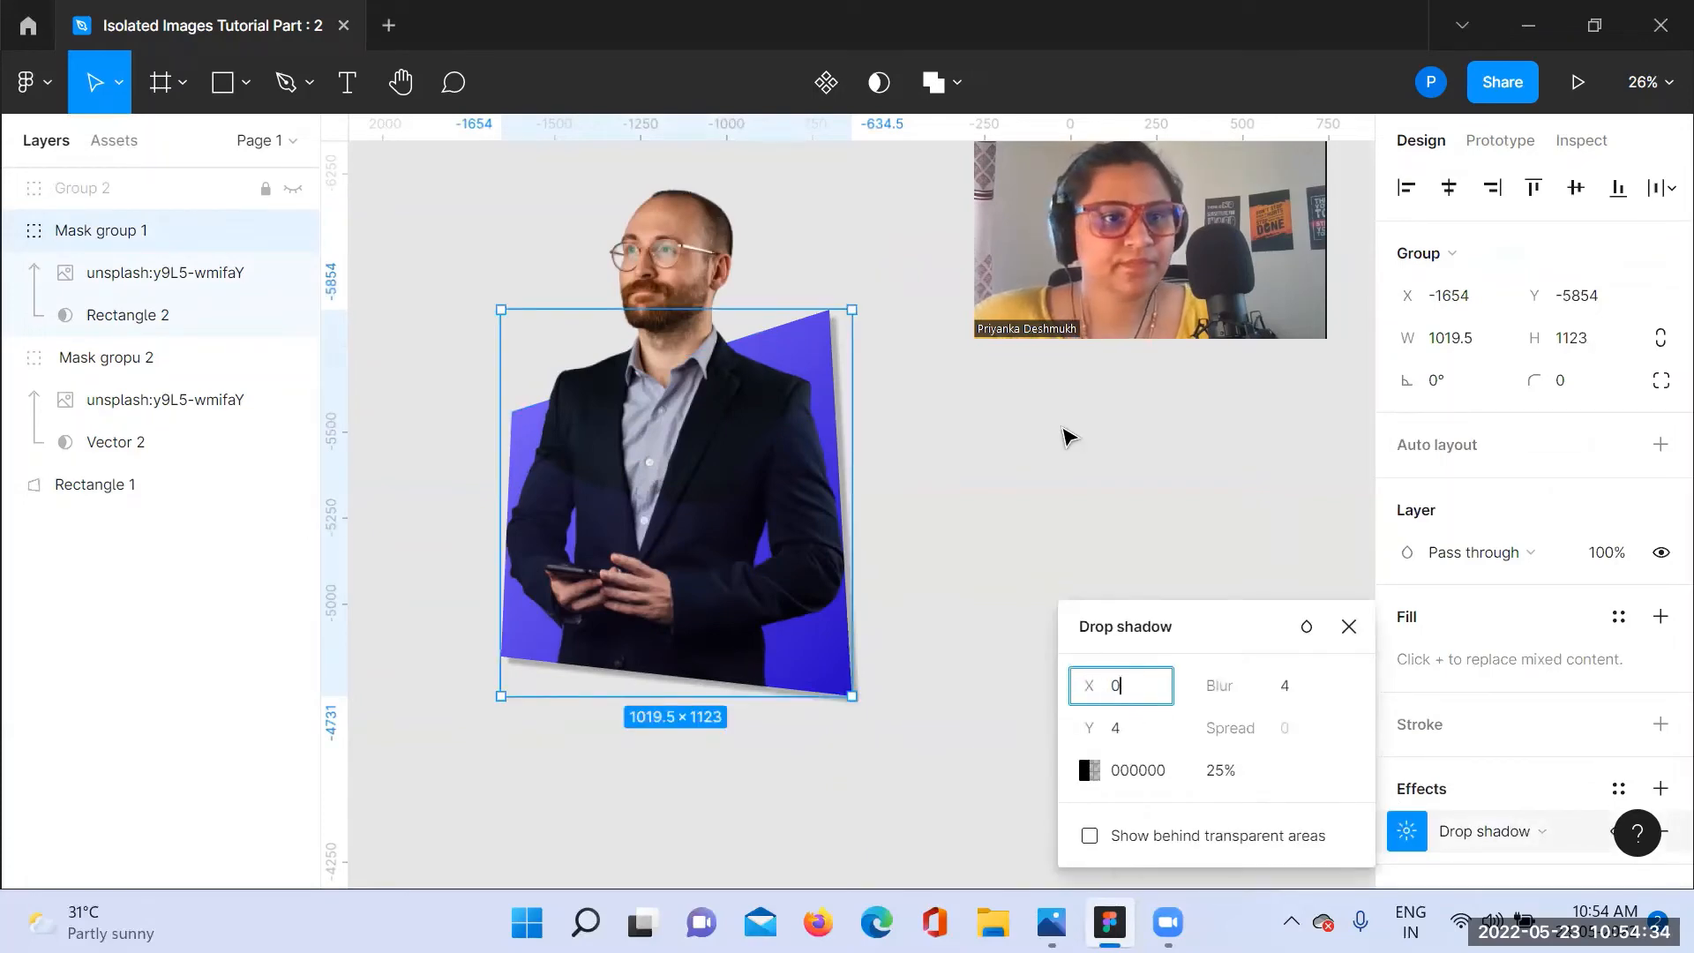
{"action": "left_click", "coordinate": [1066, 435]}
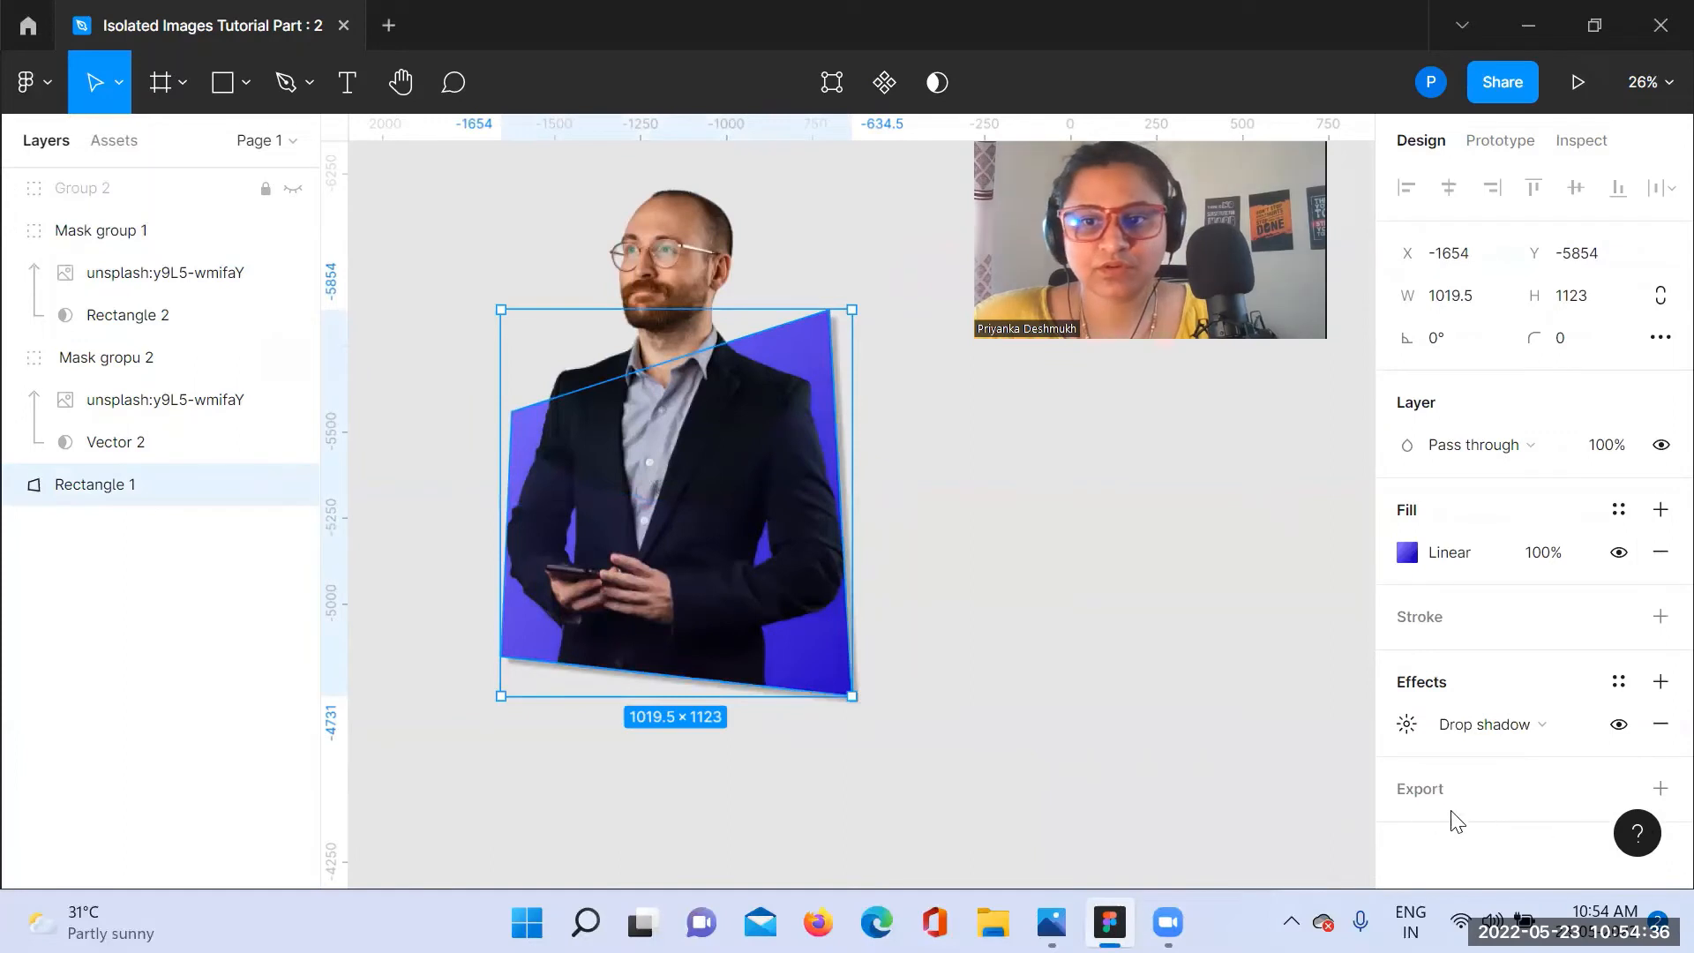
Step: Set the X and Y offsets of Rectangle 1's drop shadow to 50
{"action": "left_click", "coordinate": [1452, 725]}
{"action": "left_click", "coordinate": [1408, 727]}
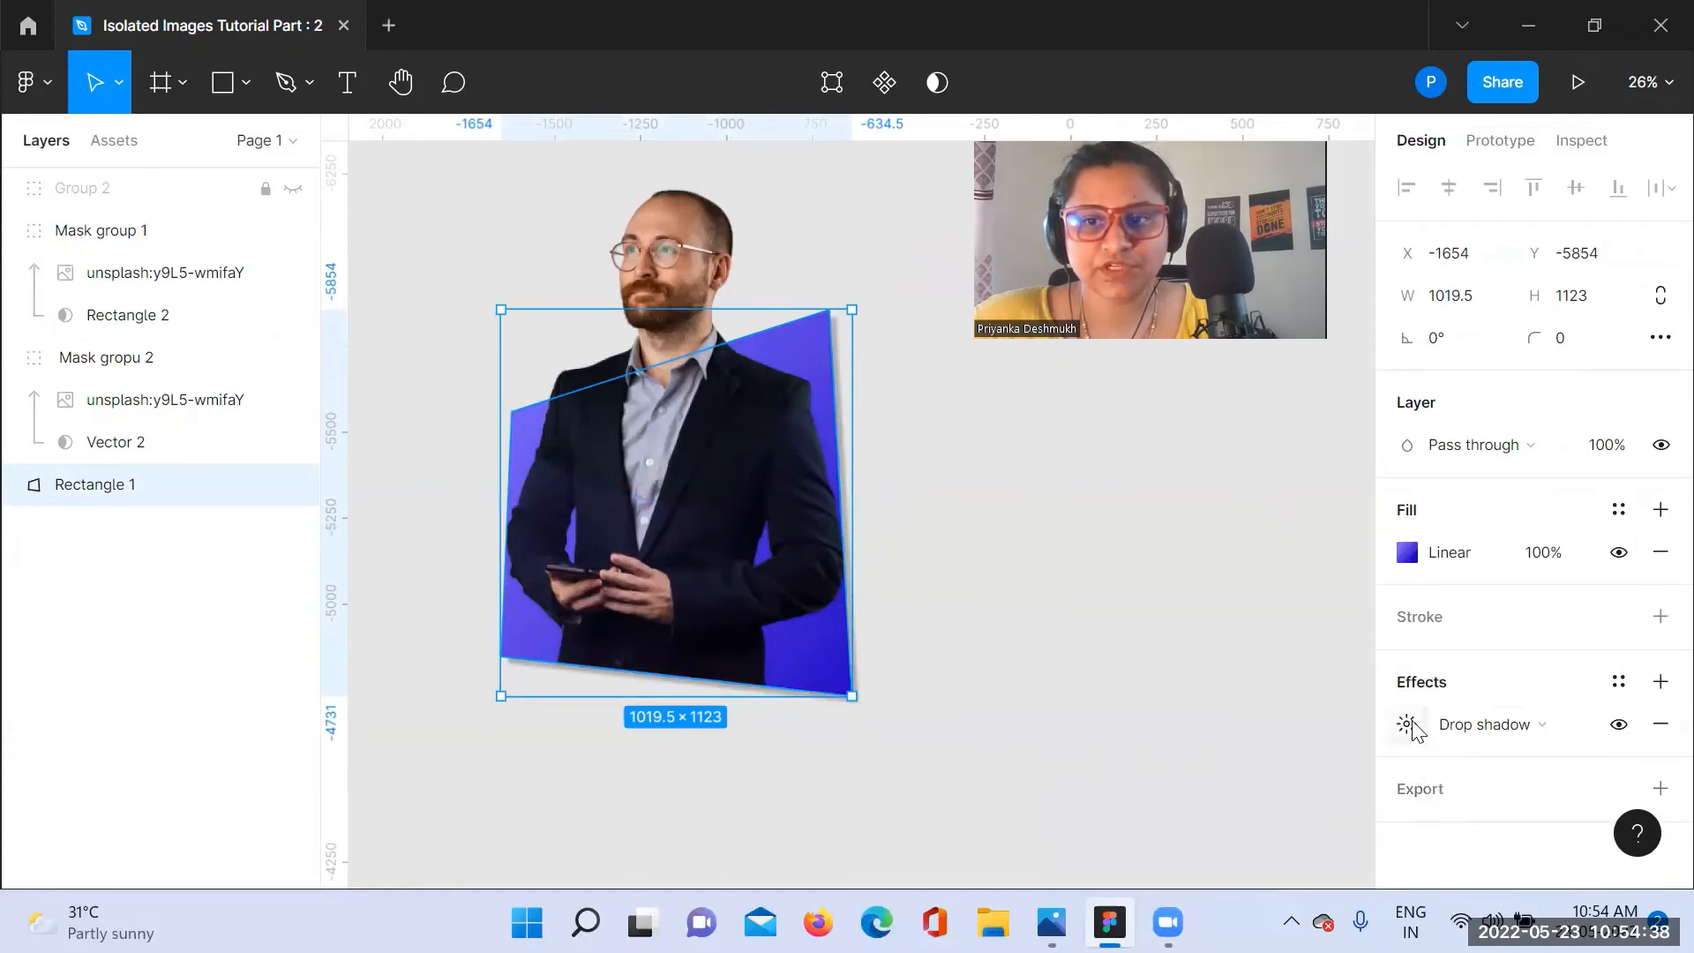
{"action": "left_click", "coordinate": [1408, 727]}
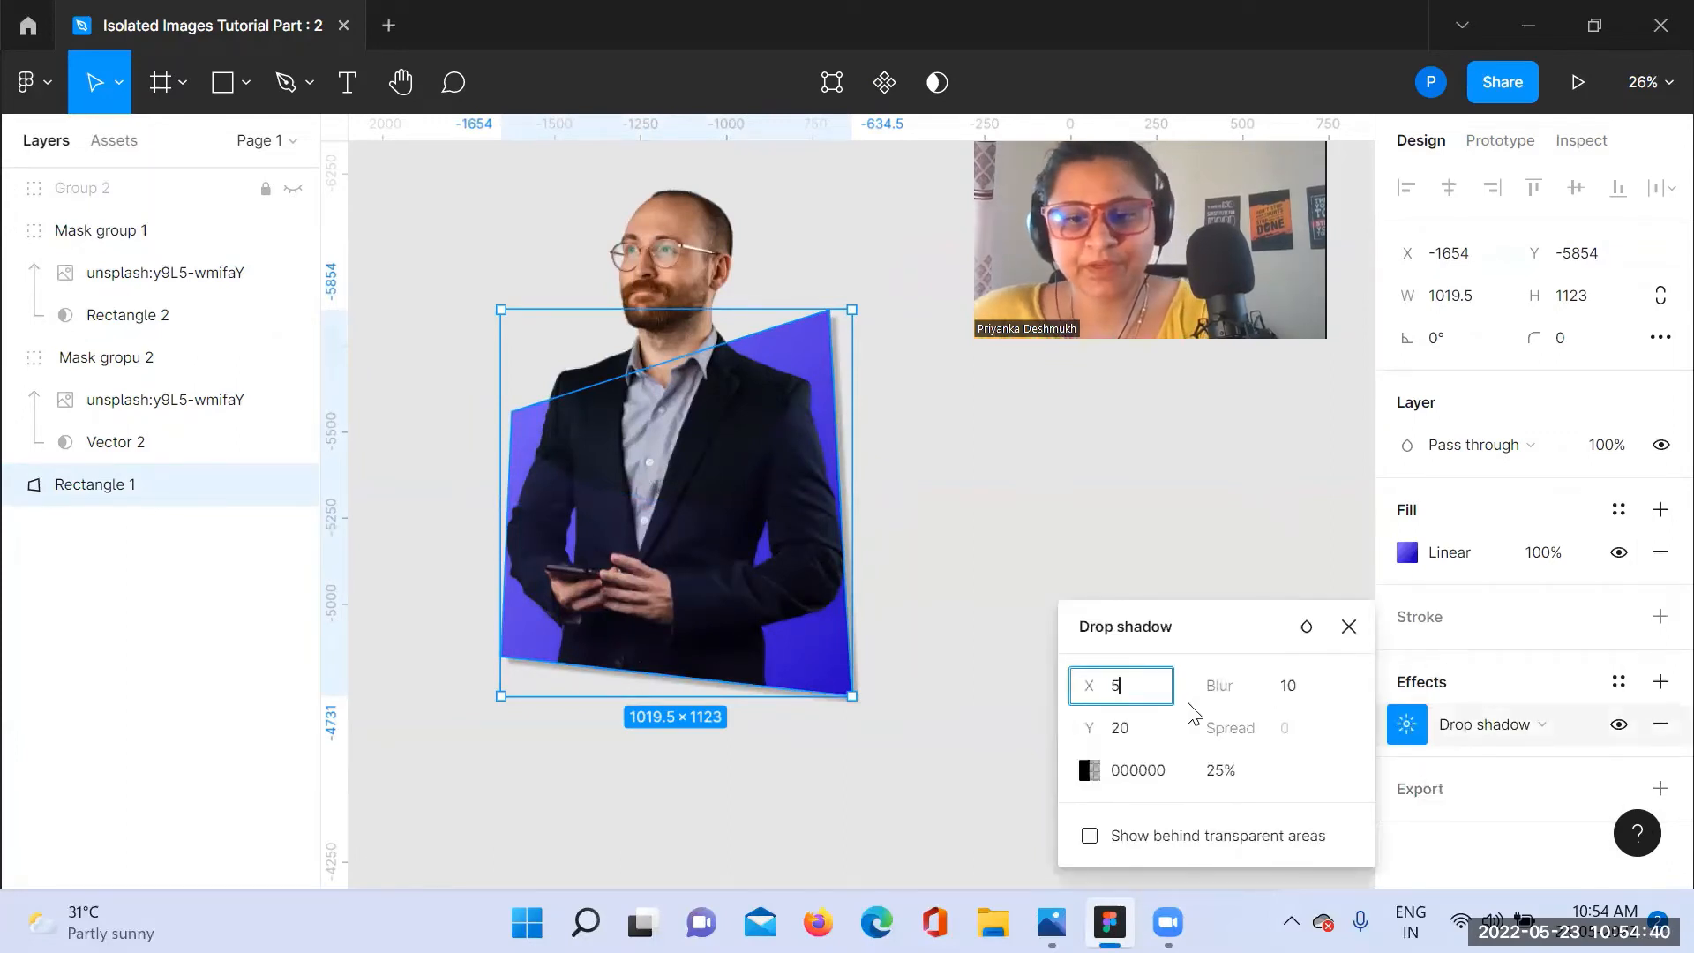
{"action": "left_click", "coordinate": [1144, 738]}
{"action": "type", "text": "5"}
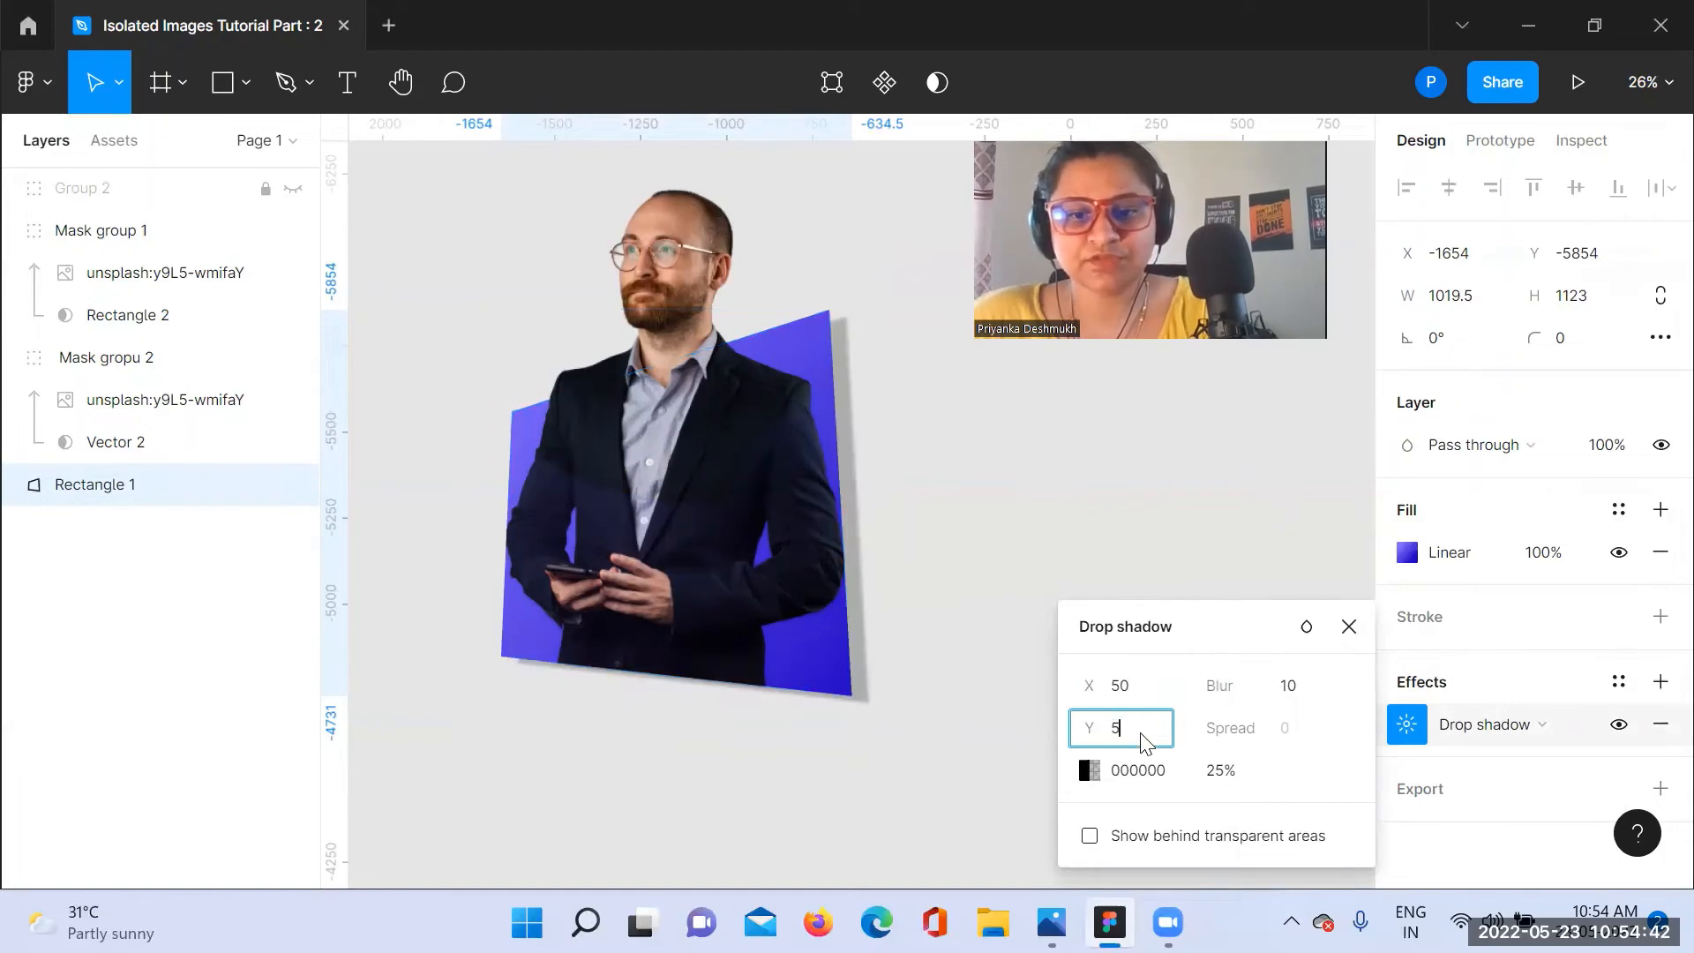
{"action": "type", "text": "0"}
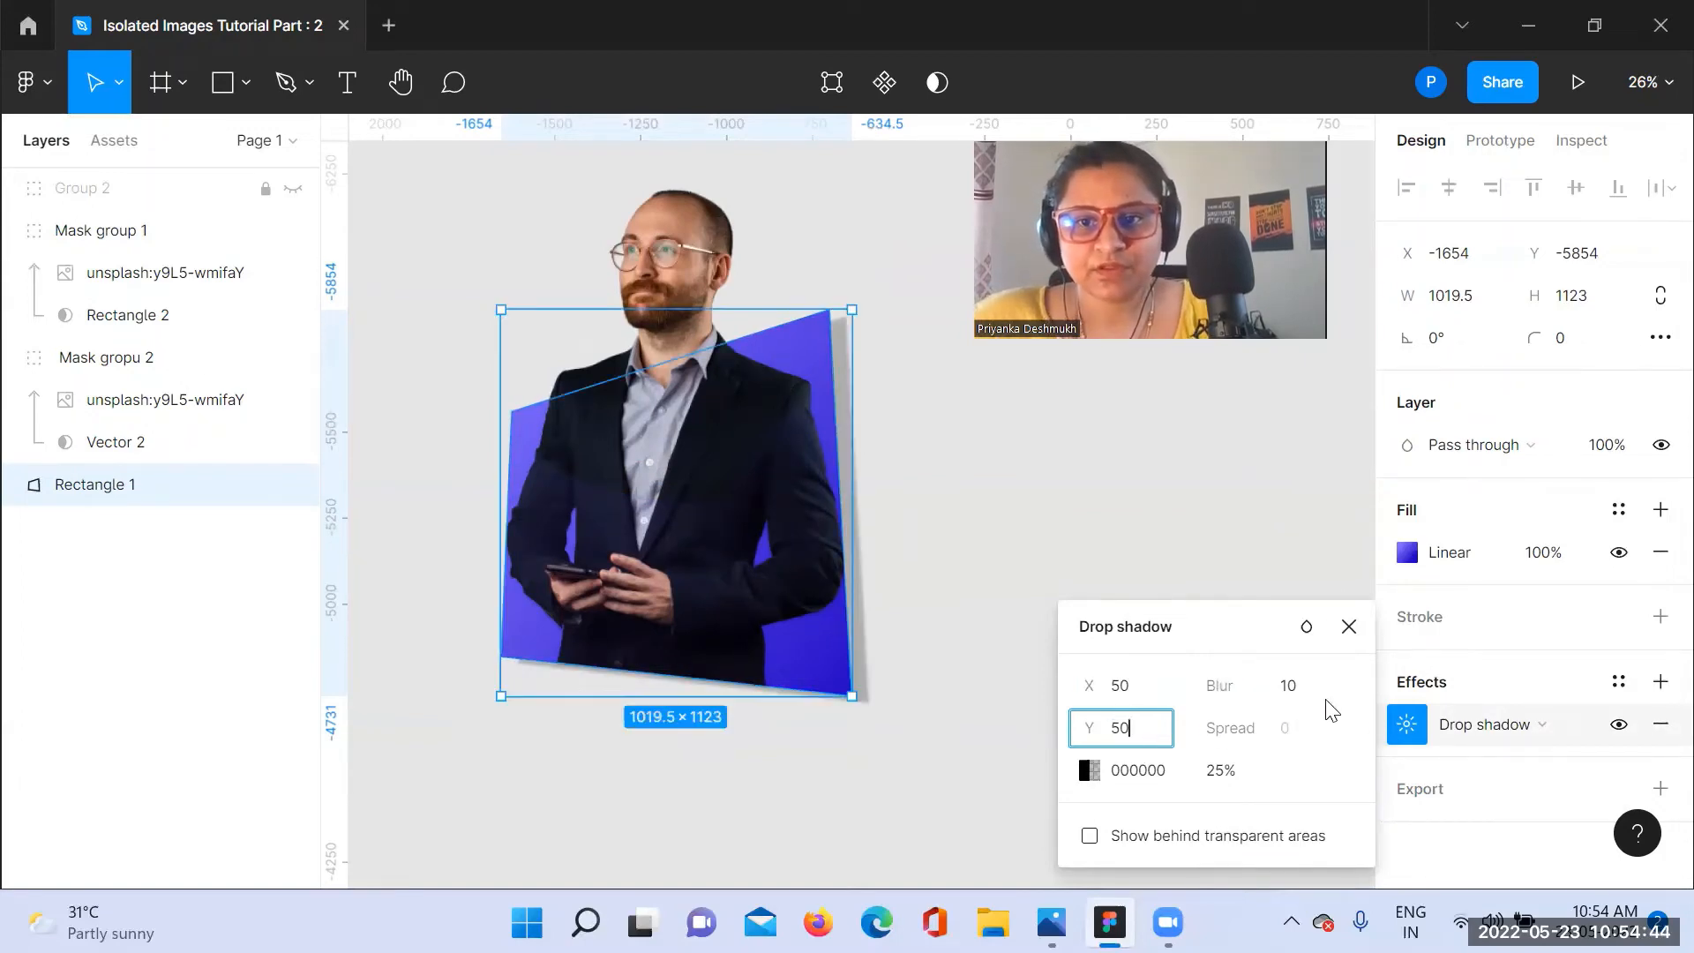
Step: Change Rectangle 1's drop shadow color to the light purple document color 715AFF at 49% opacity
{"action": "left_click_drag", "start_coordinate": [1248, 630], "coordinate": [1267, 437]}
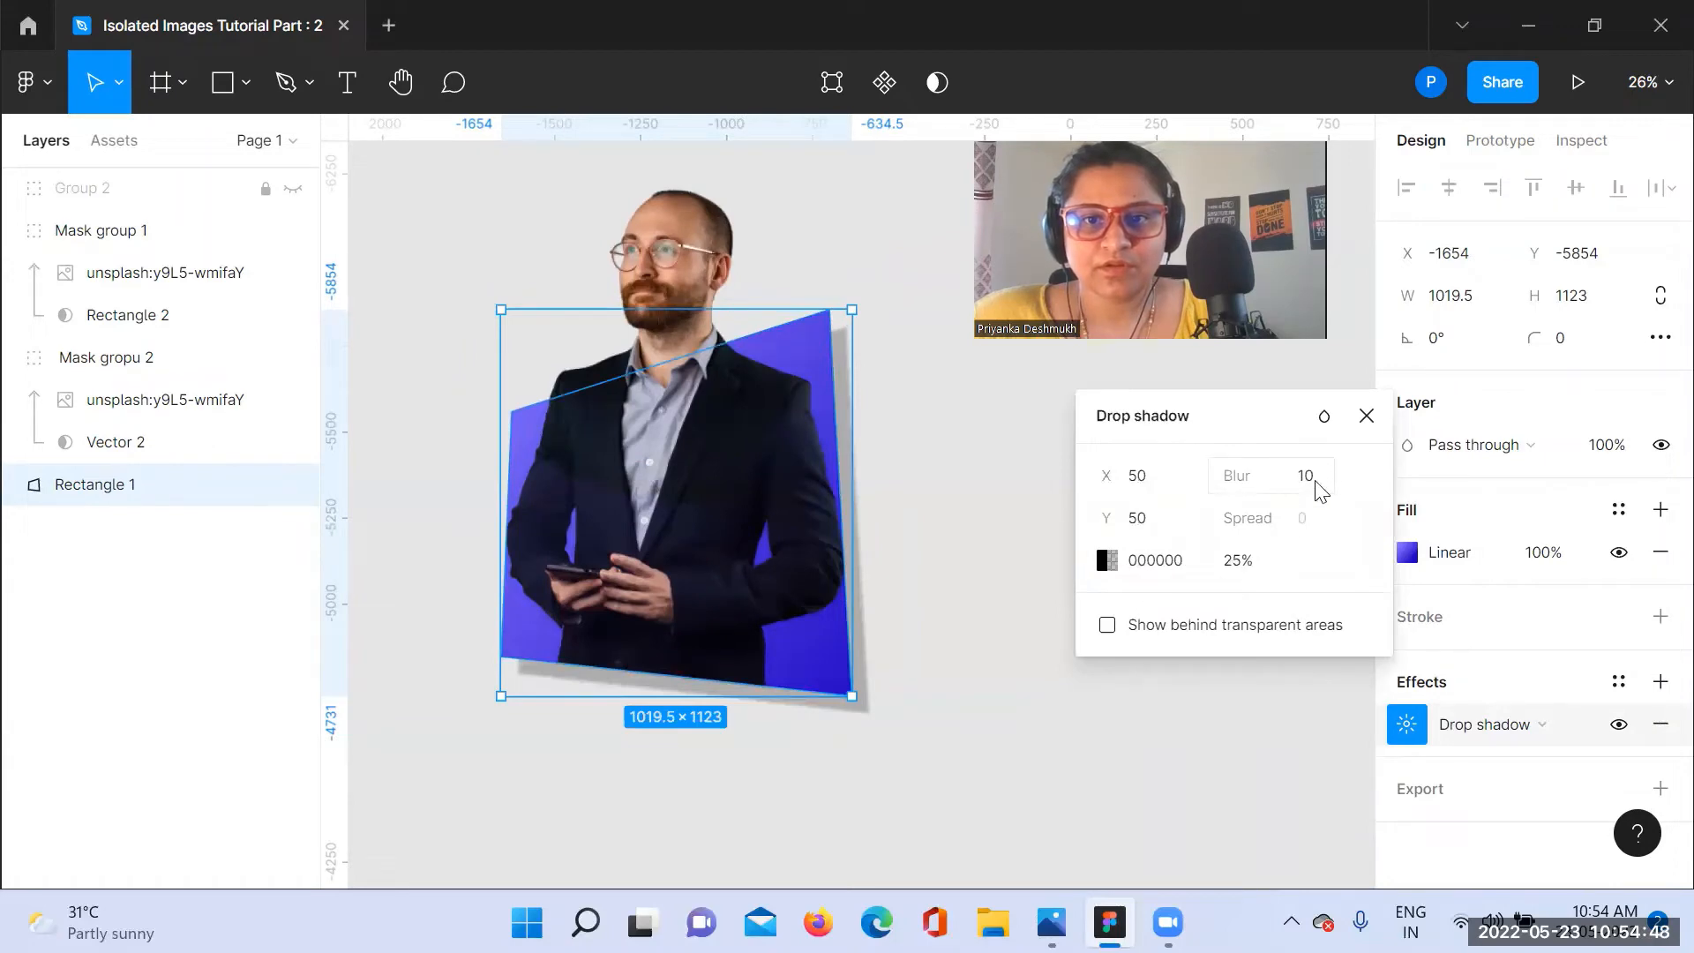
{"action": "left_click", "coordinate": [1107, 560]}
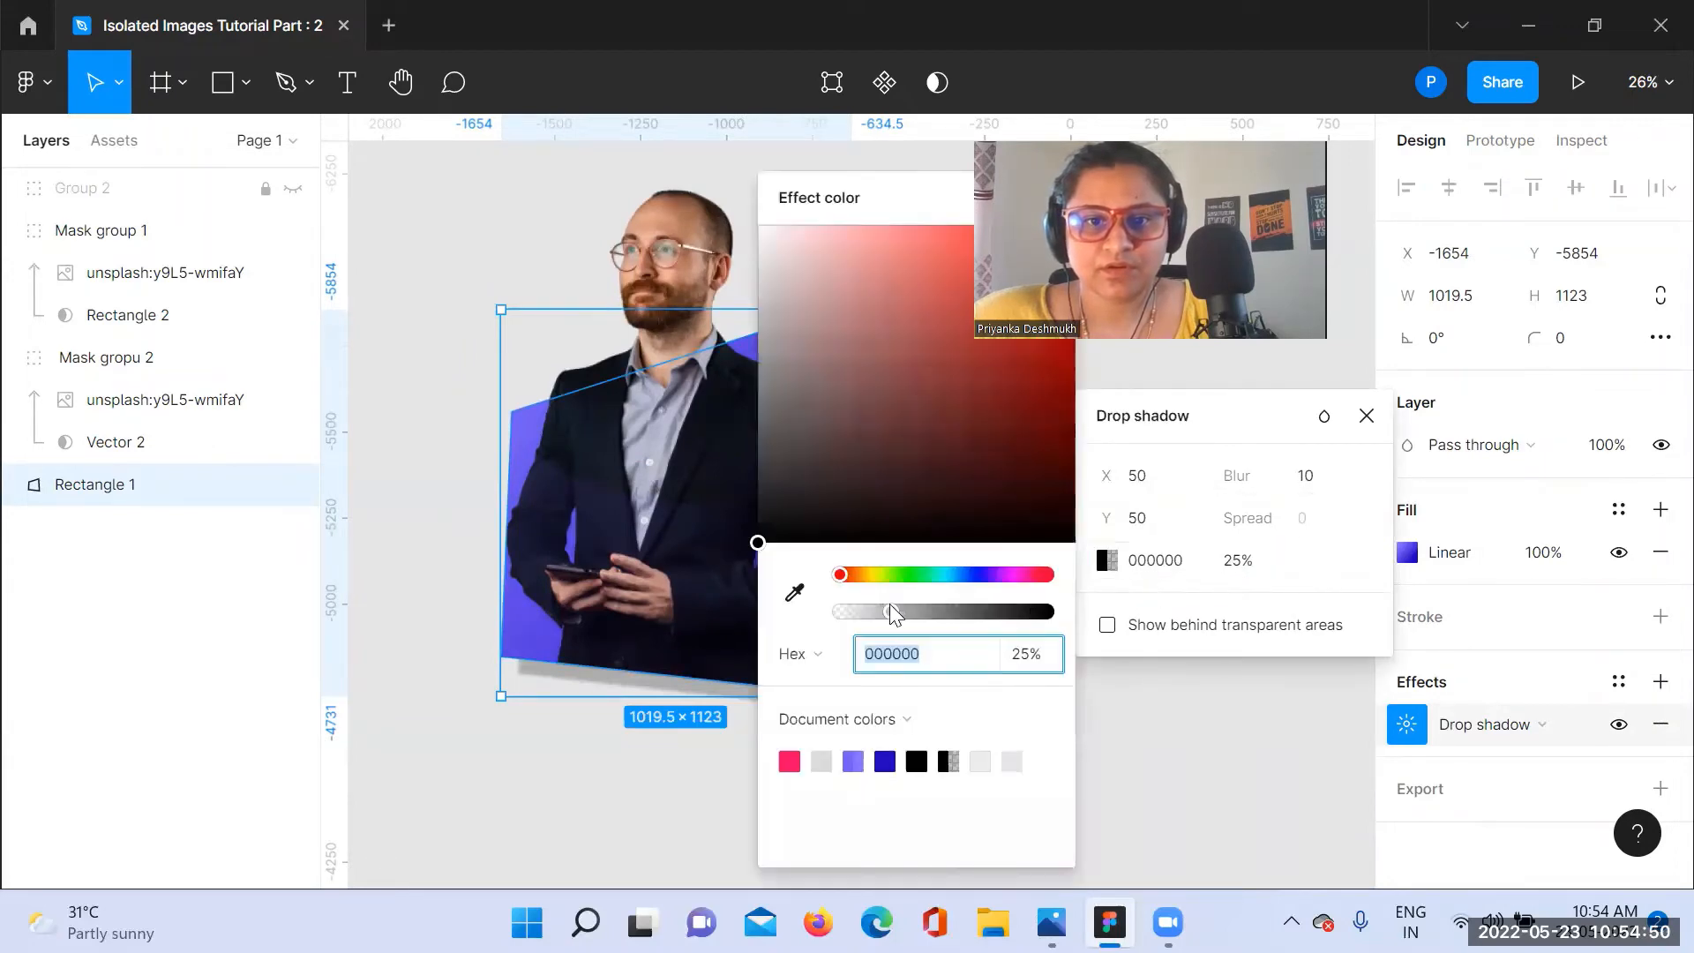
{"action": "left_click_drag", "start_coordinate": [891, 613], "coordinate": [863, 679]}
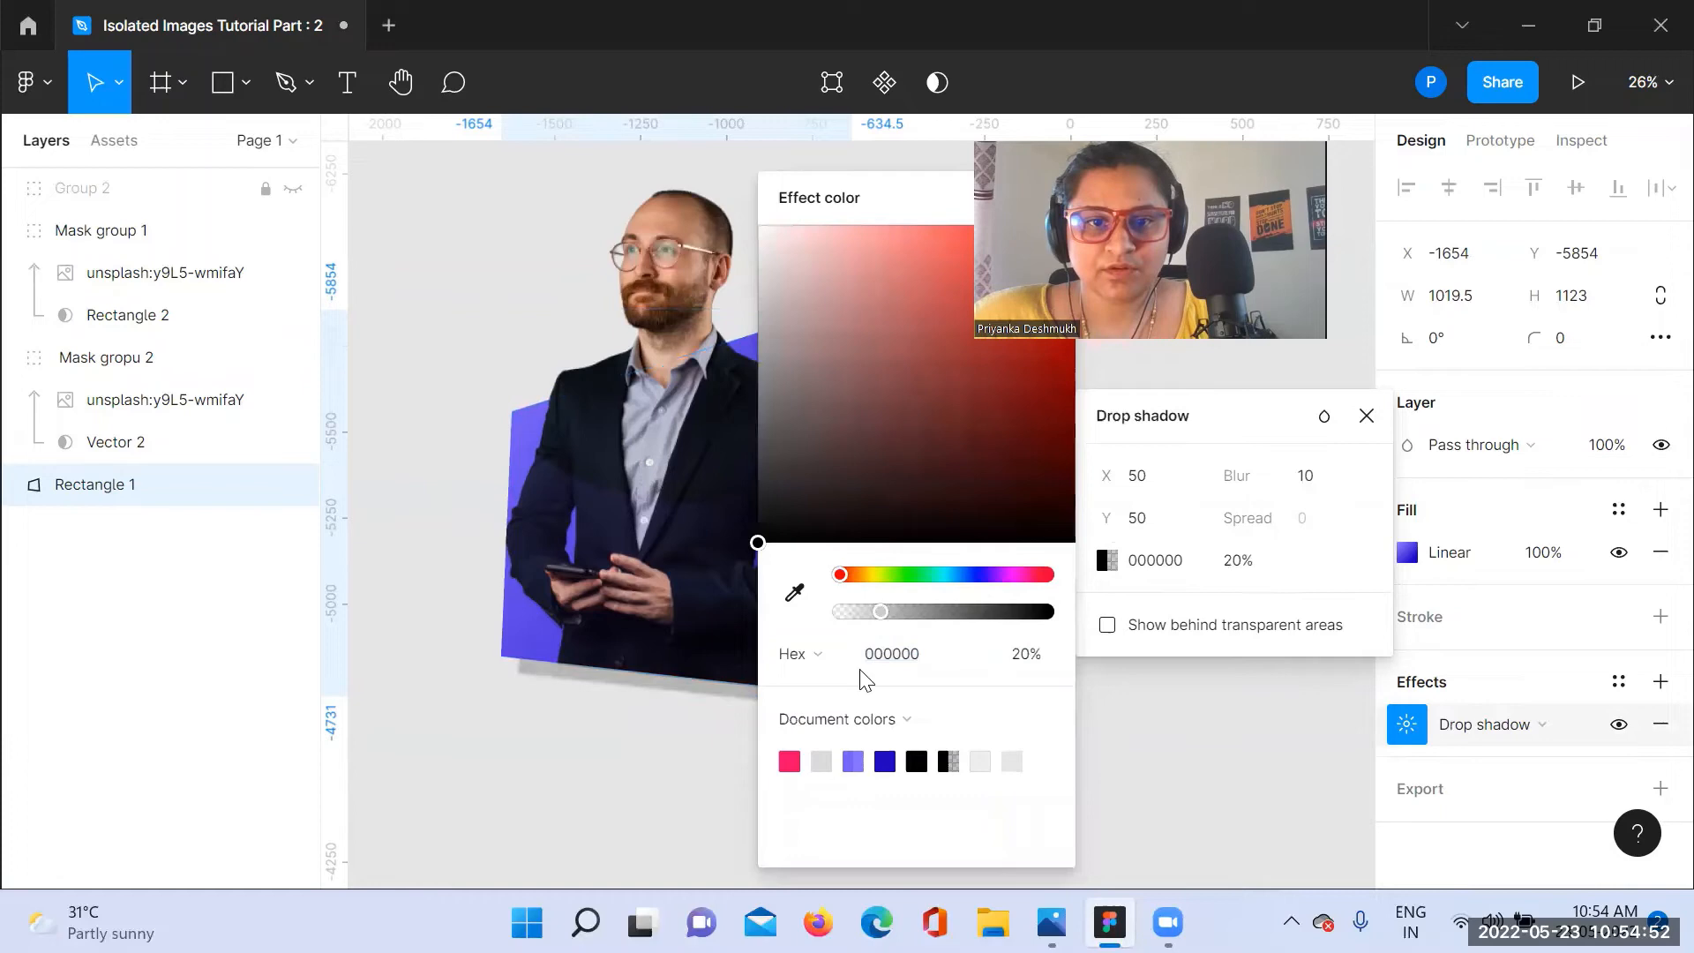
{"action": "left_click", "coordinate": [853, 760]}
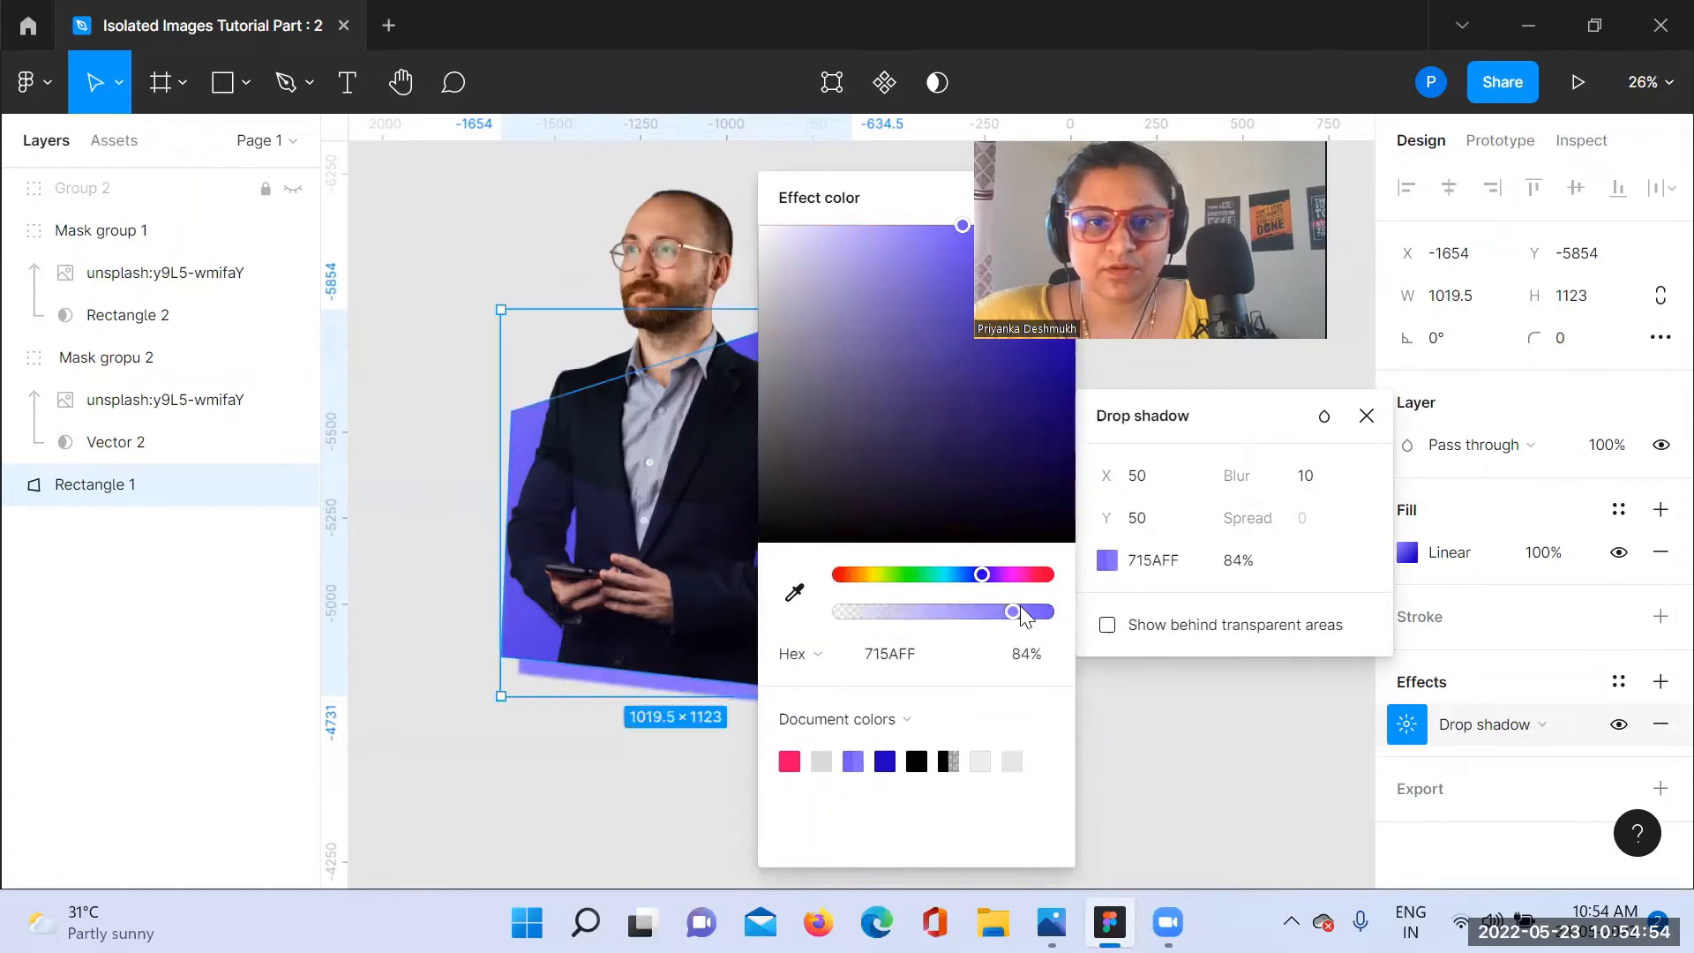
{"action": "left_click_drag", "start_coordinate": [1013, 612], "coordinate": [947, 618]}
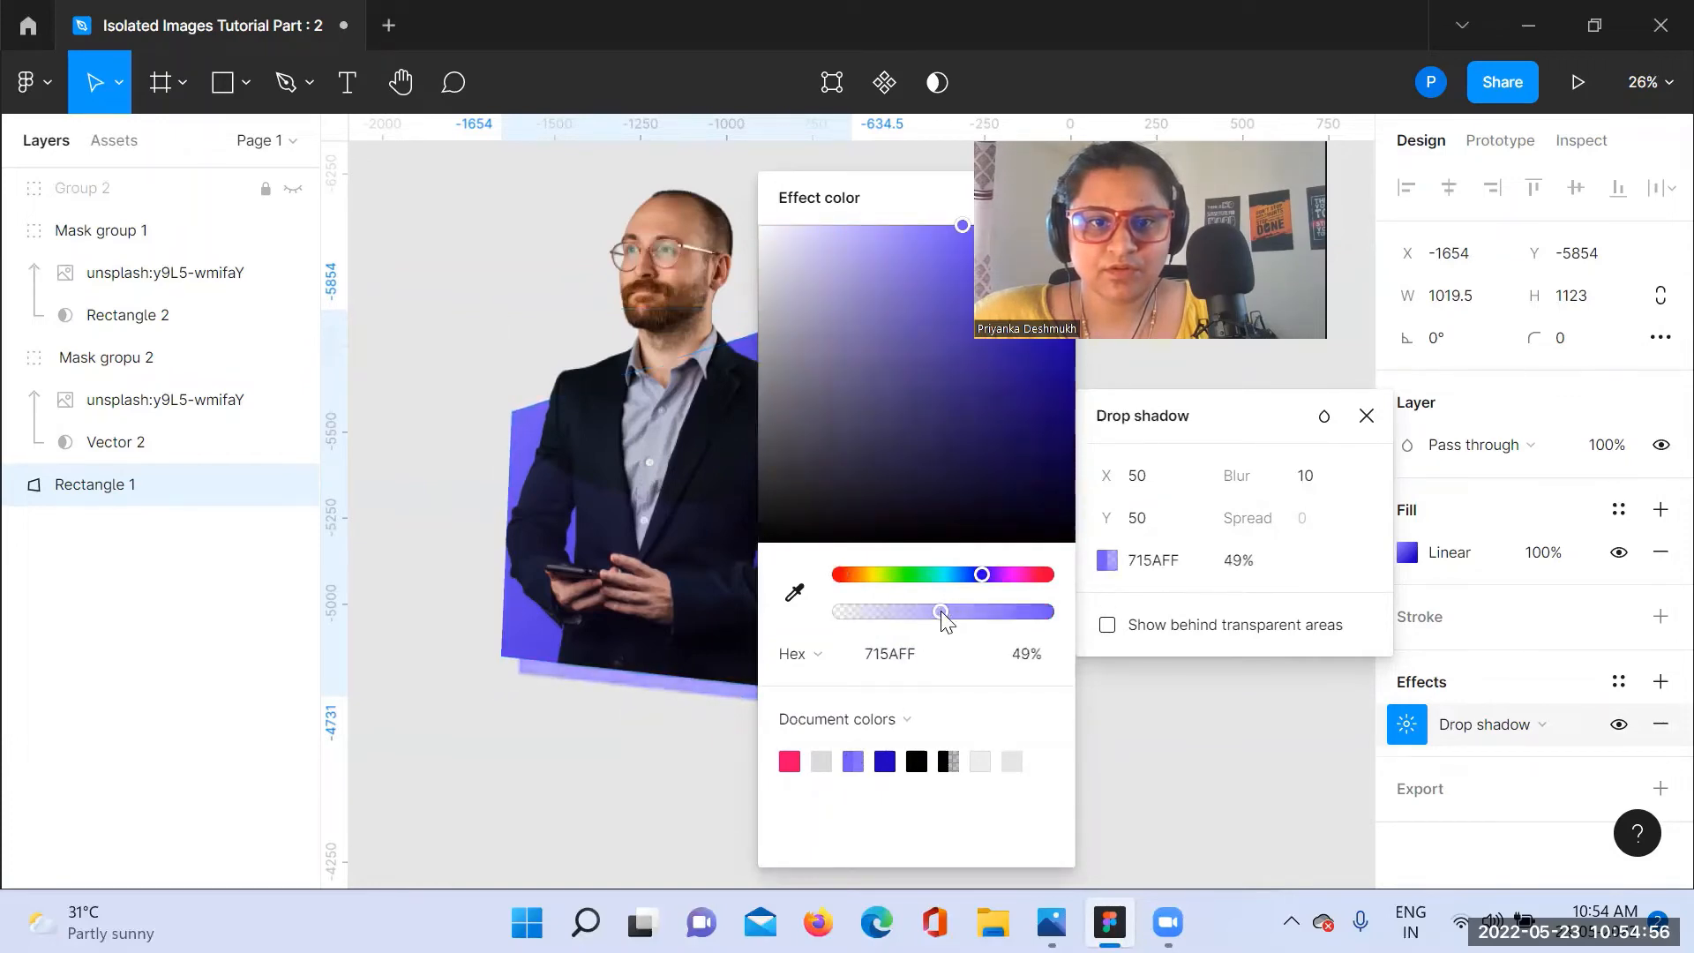
{"action": "left_click", "coordinate": [1216, 679]}
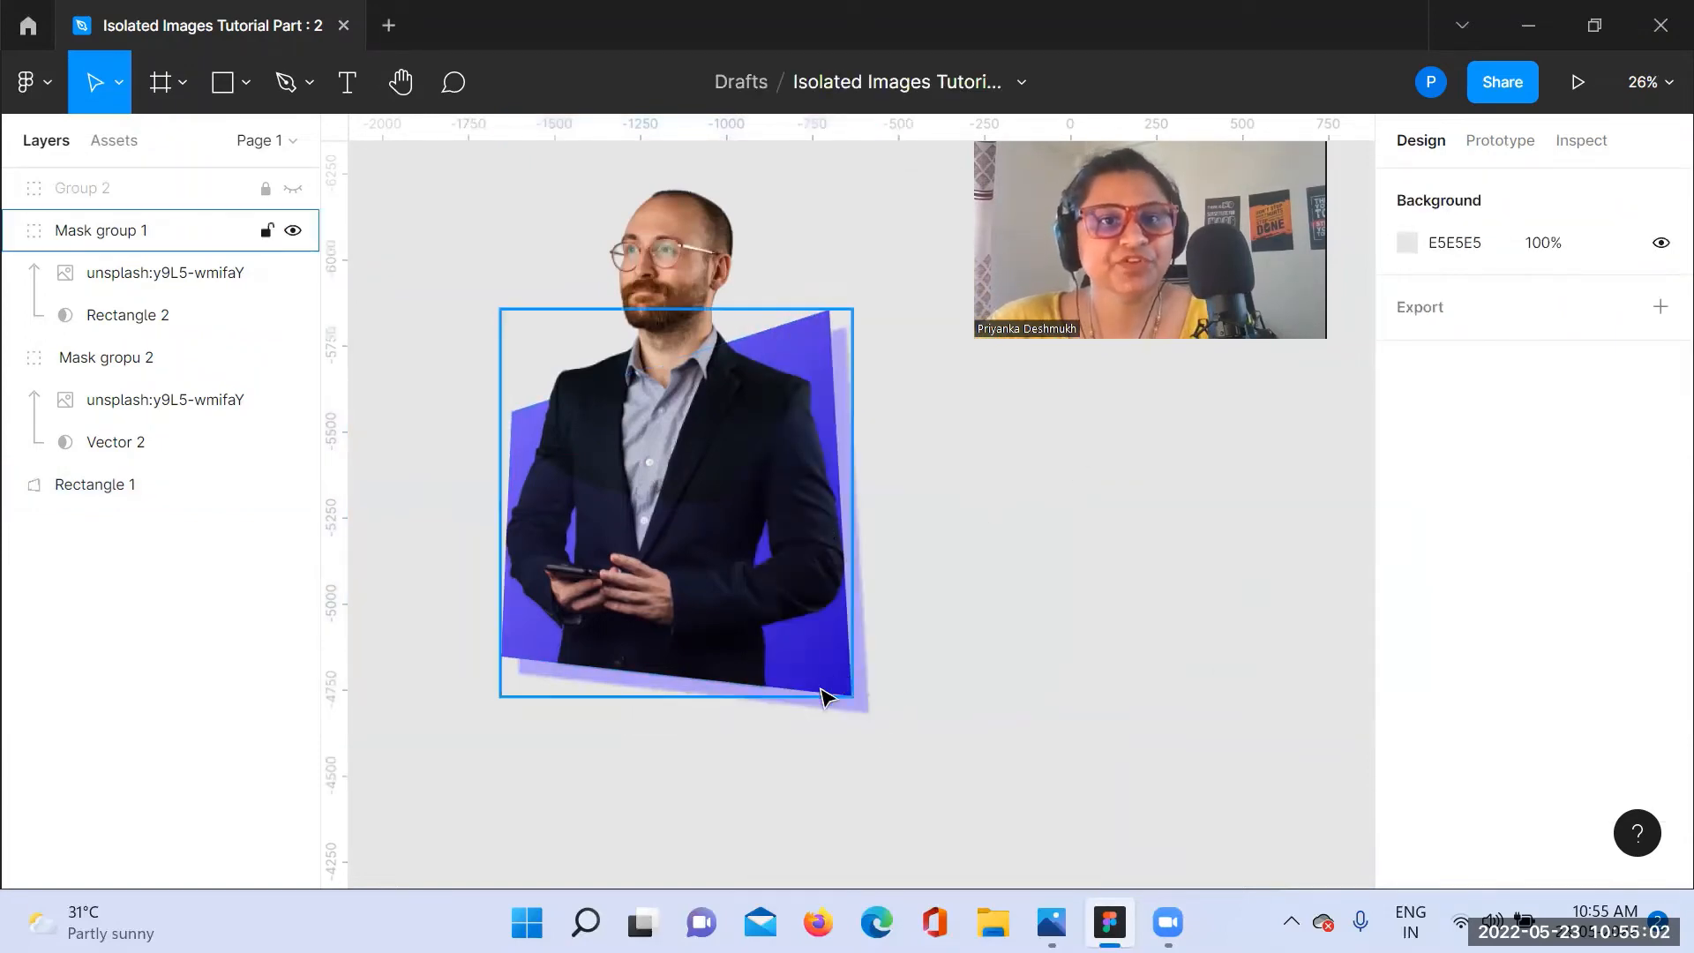
{"action": "left_click_drag", "start_coordinate": [935, 757], "coordinate": [552, 139]}
{"action": "left_click", "coordinate": [1053, 491]}
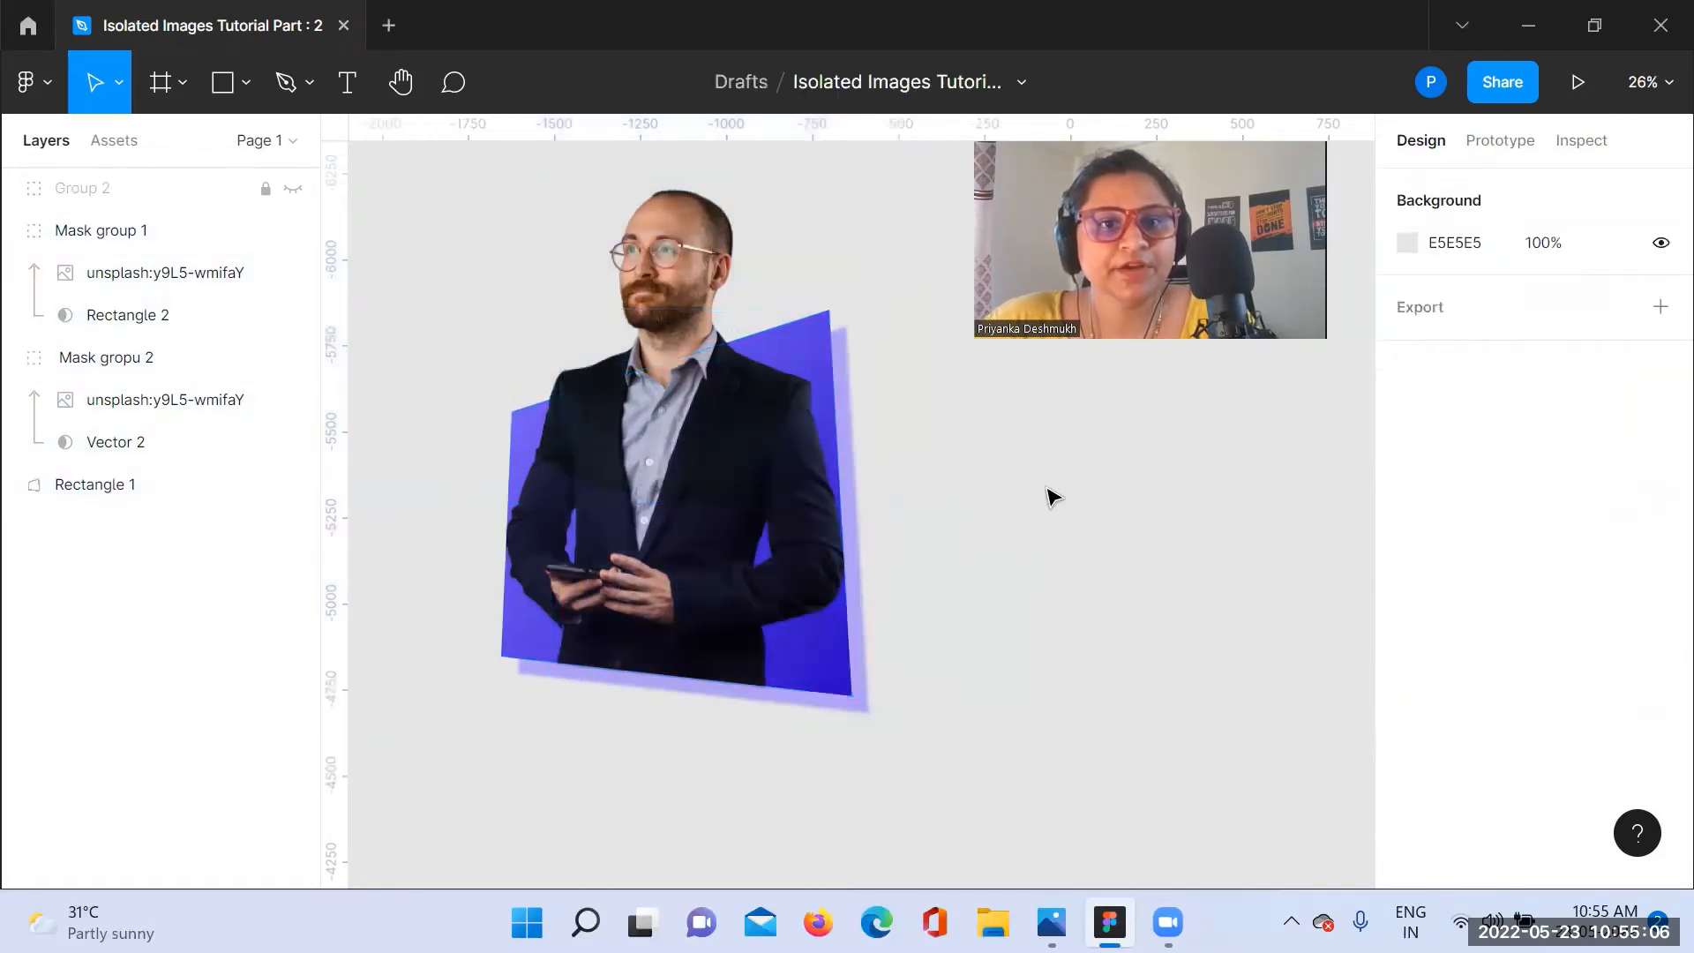
Step: Draw a rectangle about 438 × 123 overlapping the left edge of the purple shape at the man's upper arm
{"action": "left_click", "coordinate": [247, 84]}
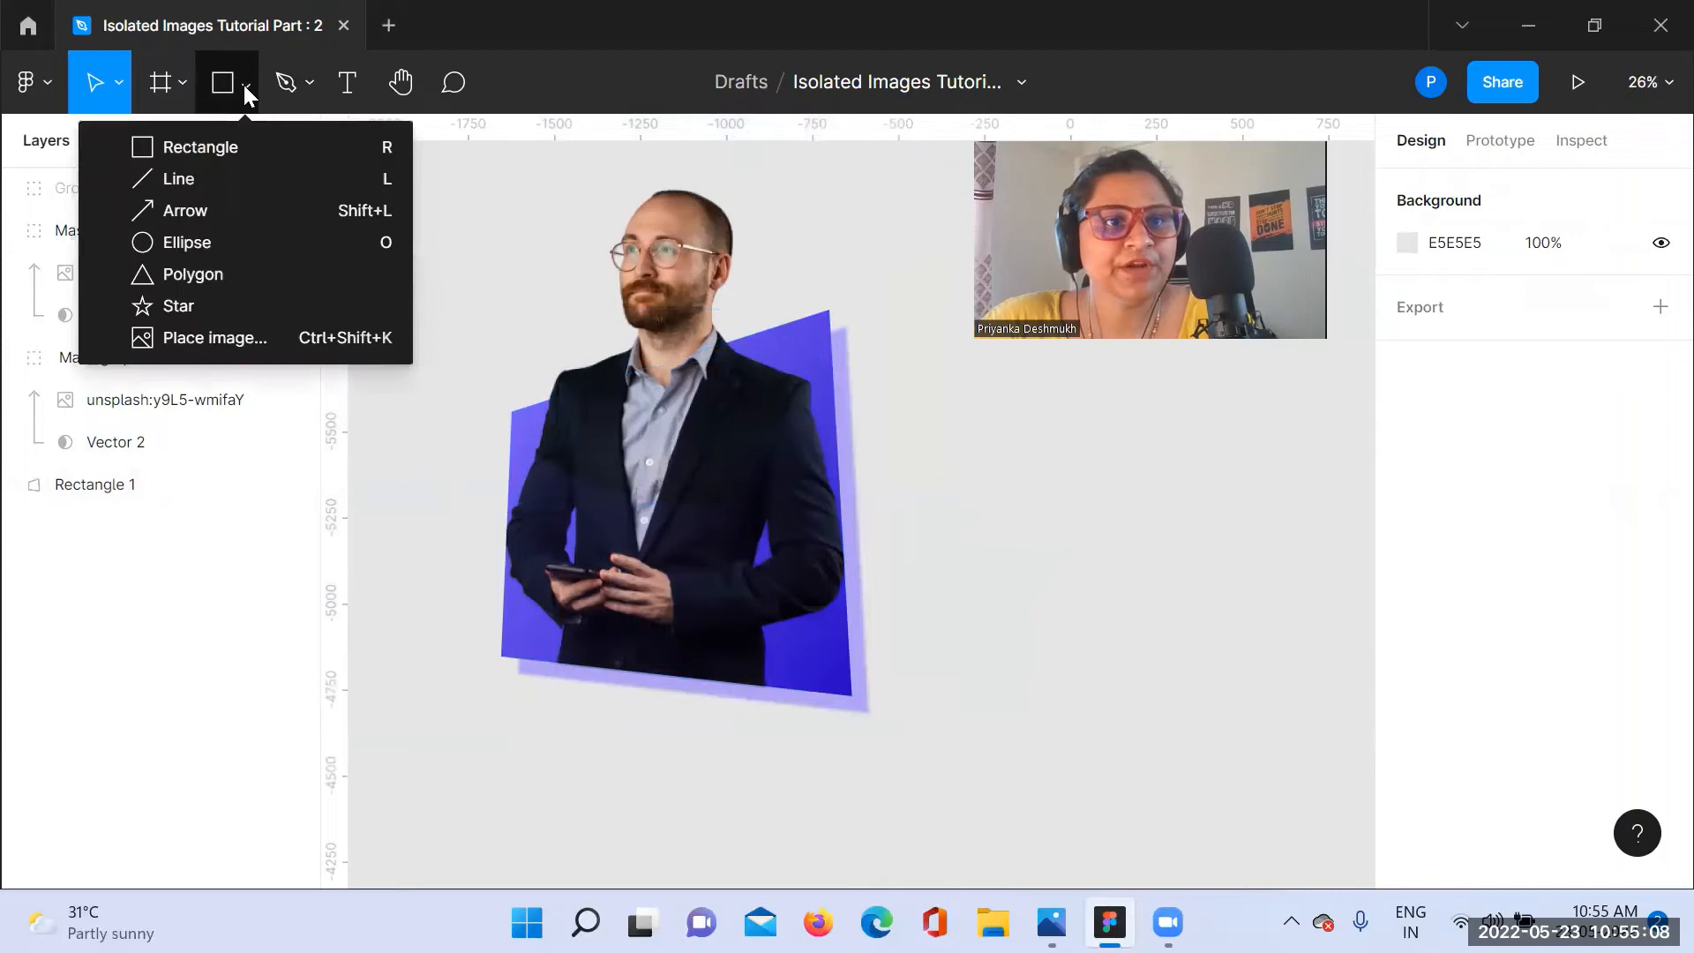
{"action": "left_click", "coordinate": [233, 145]}
{"action": "left_click_drag", "start_coordinate": [442, 567], "coordinate": [542, 443]}
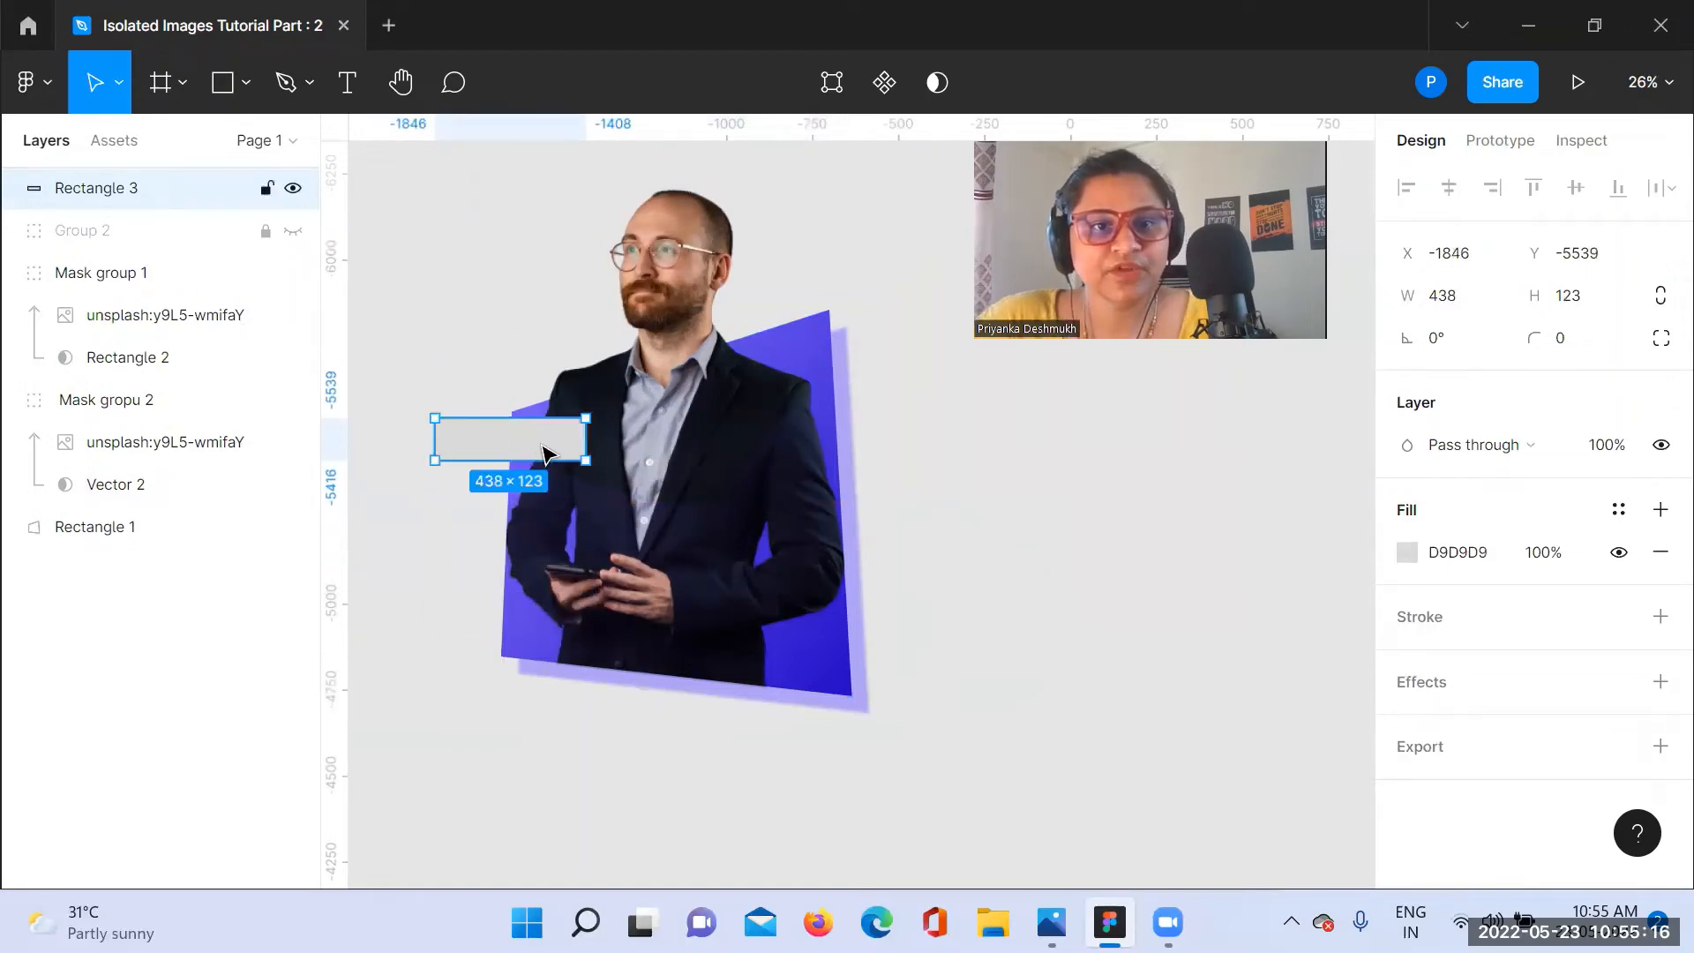
Step: Fill the grey rectangle with a linear gradient from dark blue 1B00BF to light purple 715AFF at 84% opacity
{"action": "left_click", "coordinate": [1407, 552]}
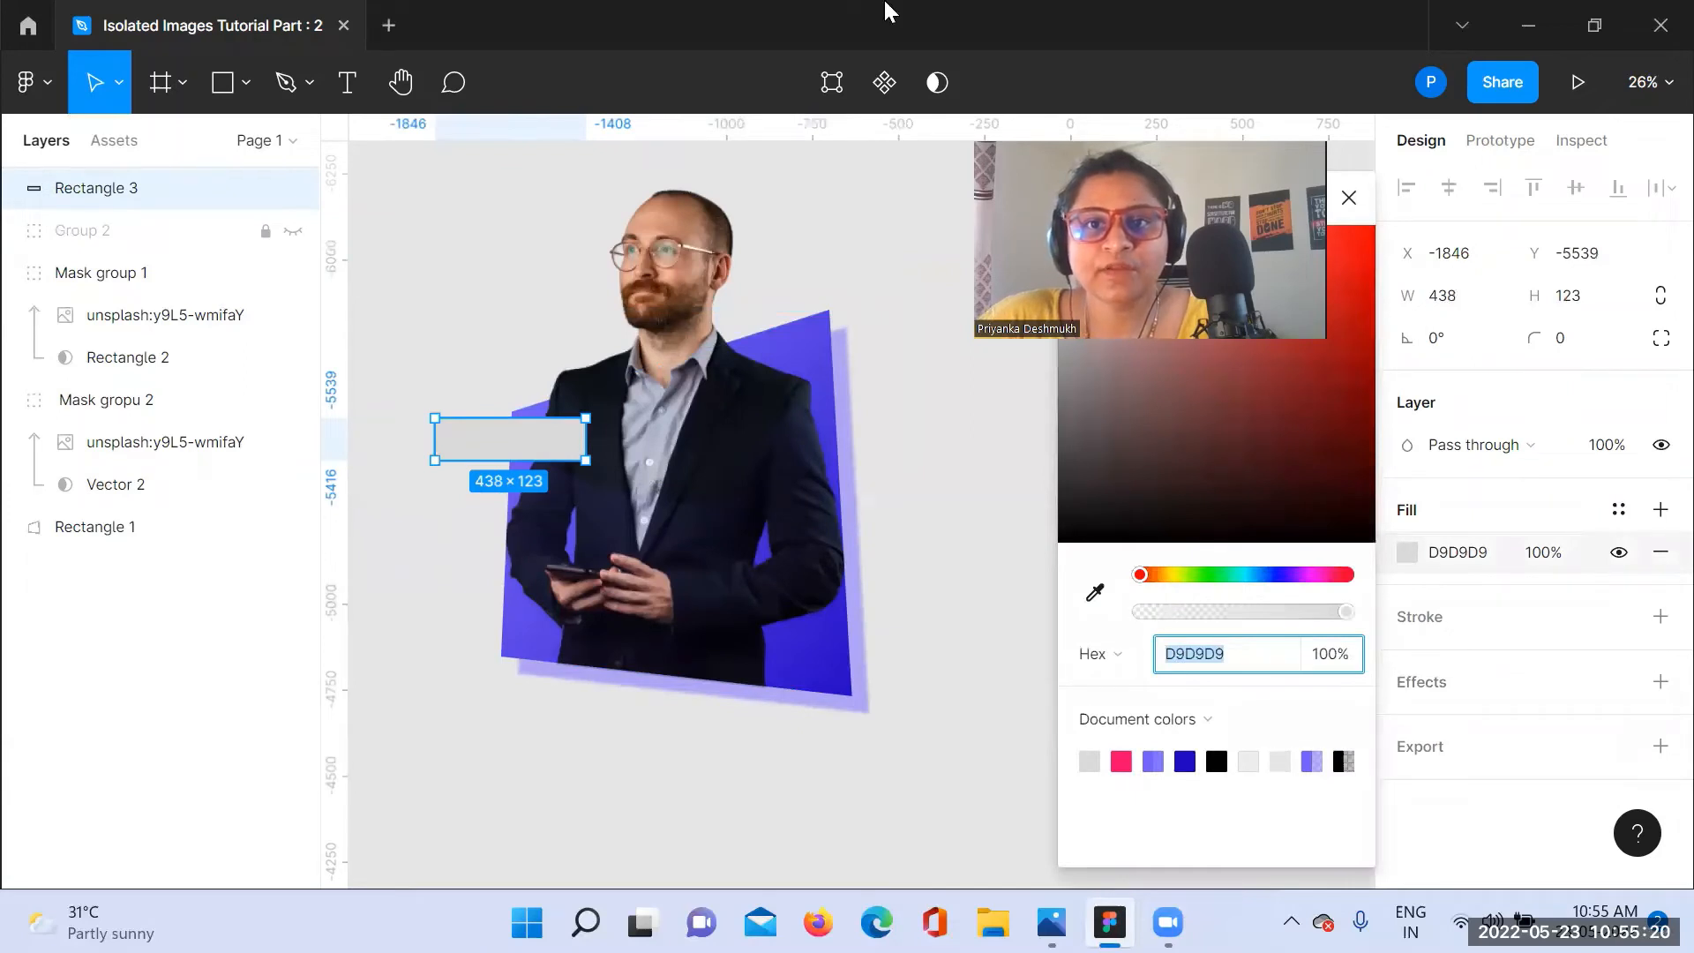
{"action": "left_click", "coordinate": [1130, 197]}
{"action": "left_click", "coordinate": [1131, 228]}
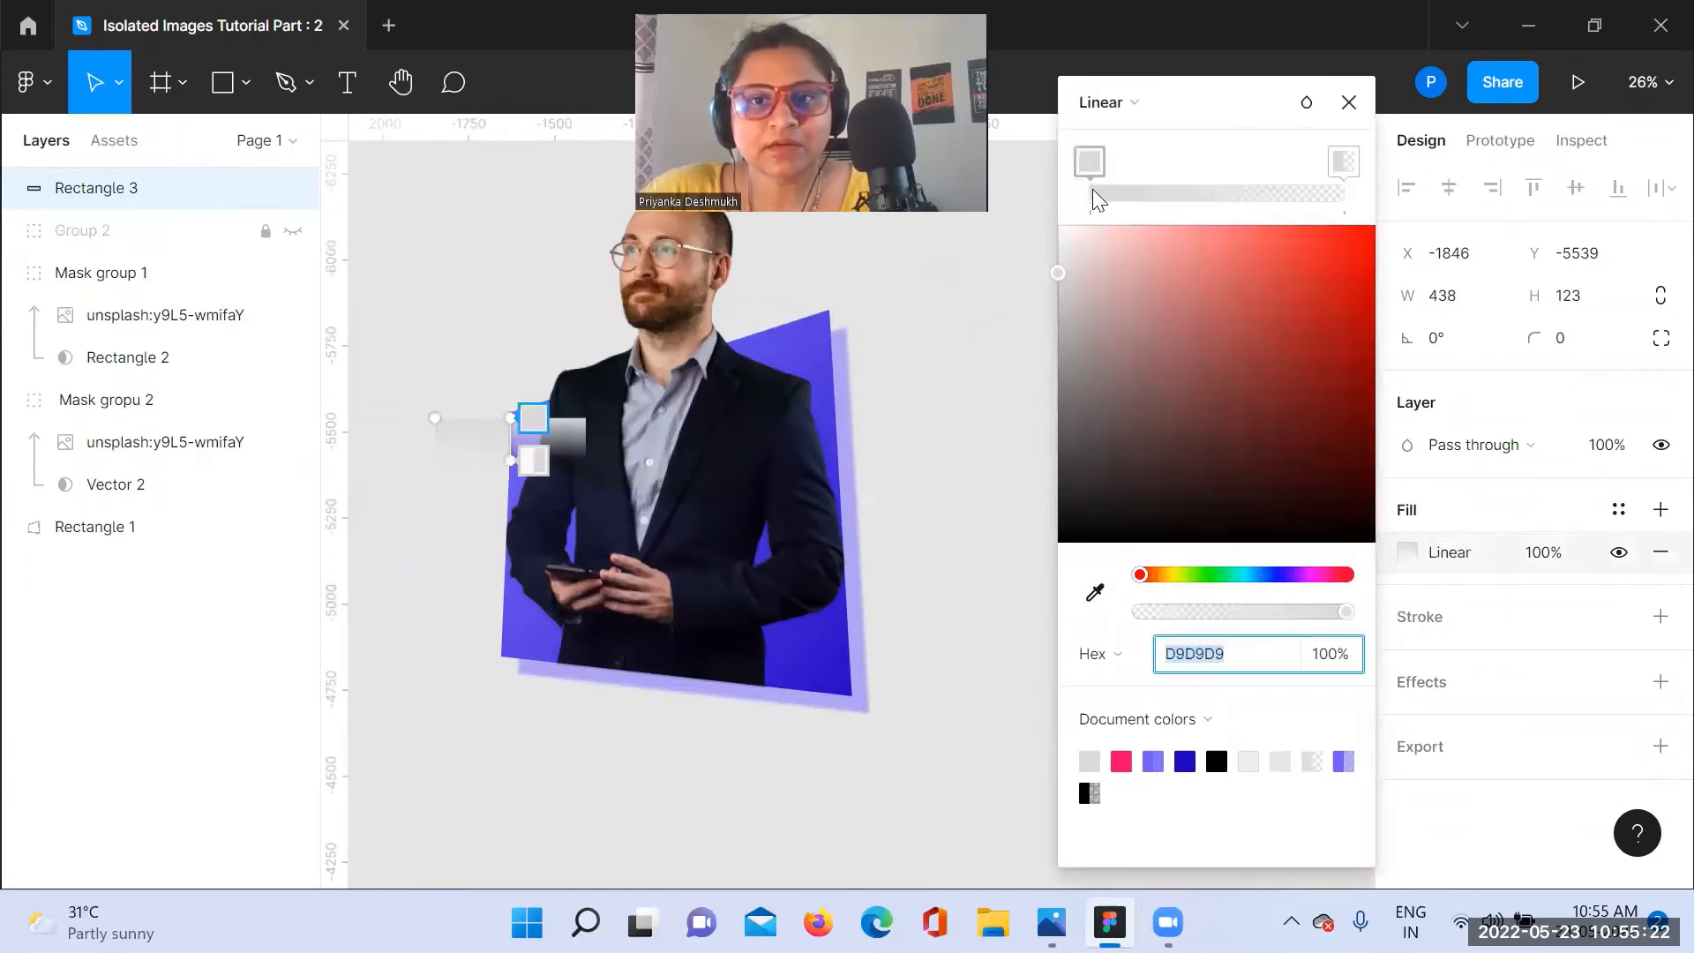
{"action": "left_click", "coordinate": [1185, 760]}
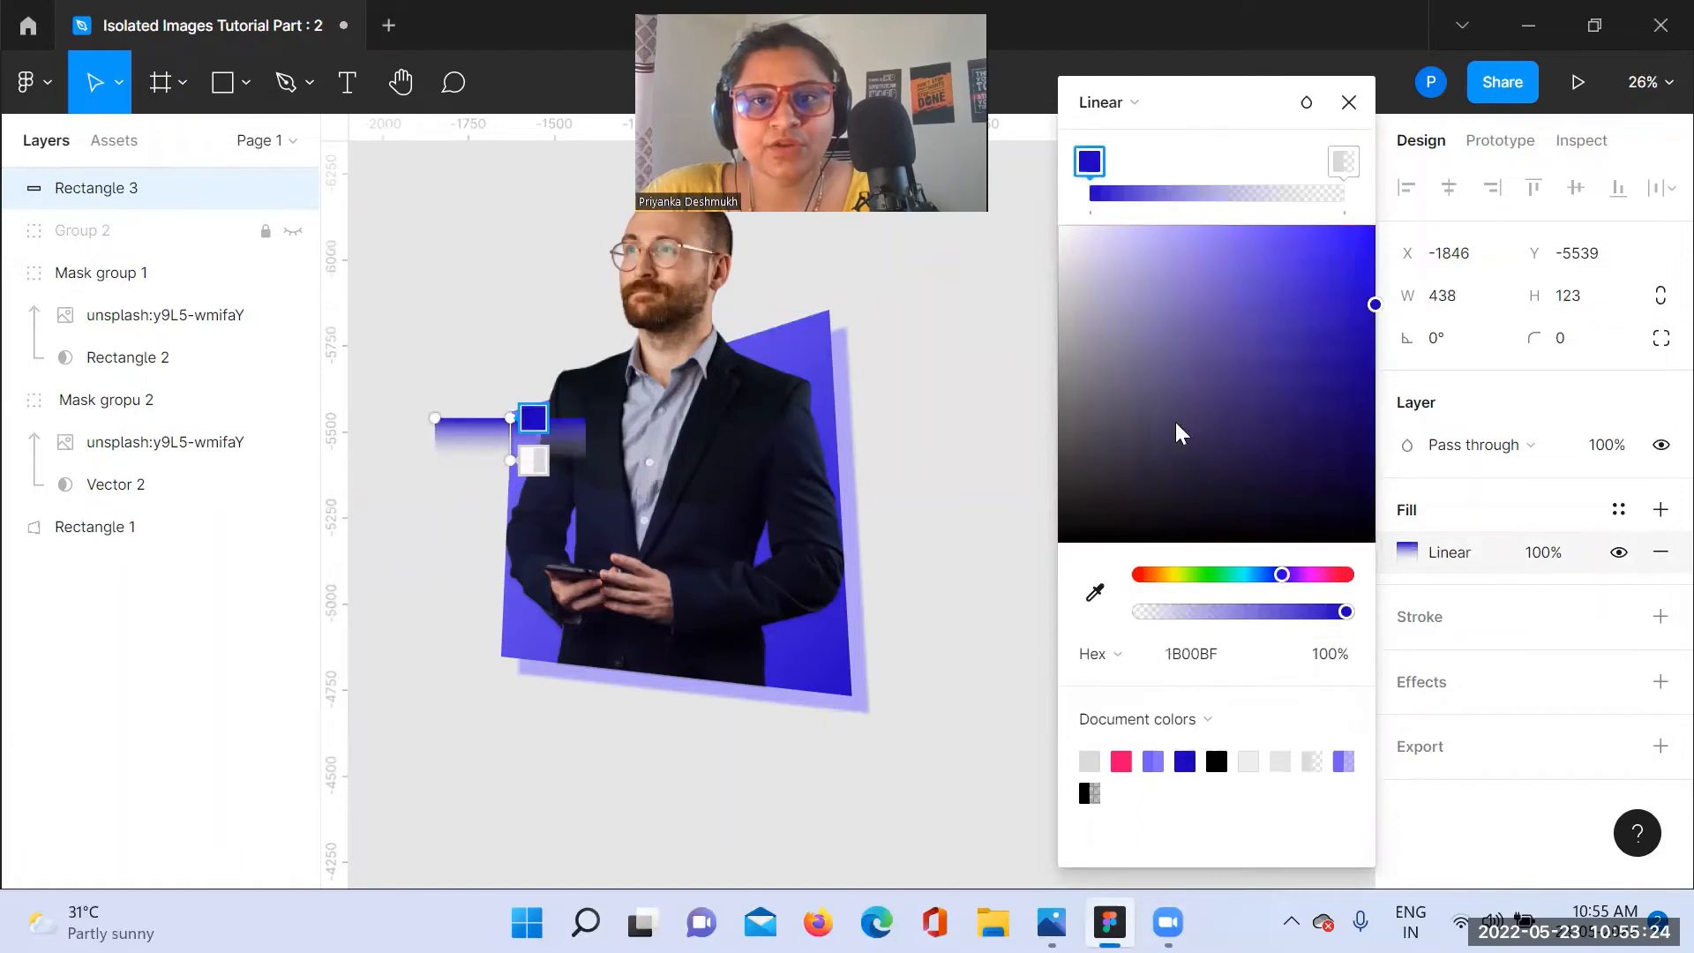
{"action": "left_click", "coordinate": [1343, 162]}
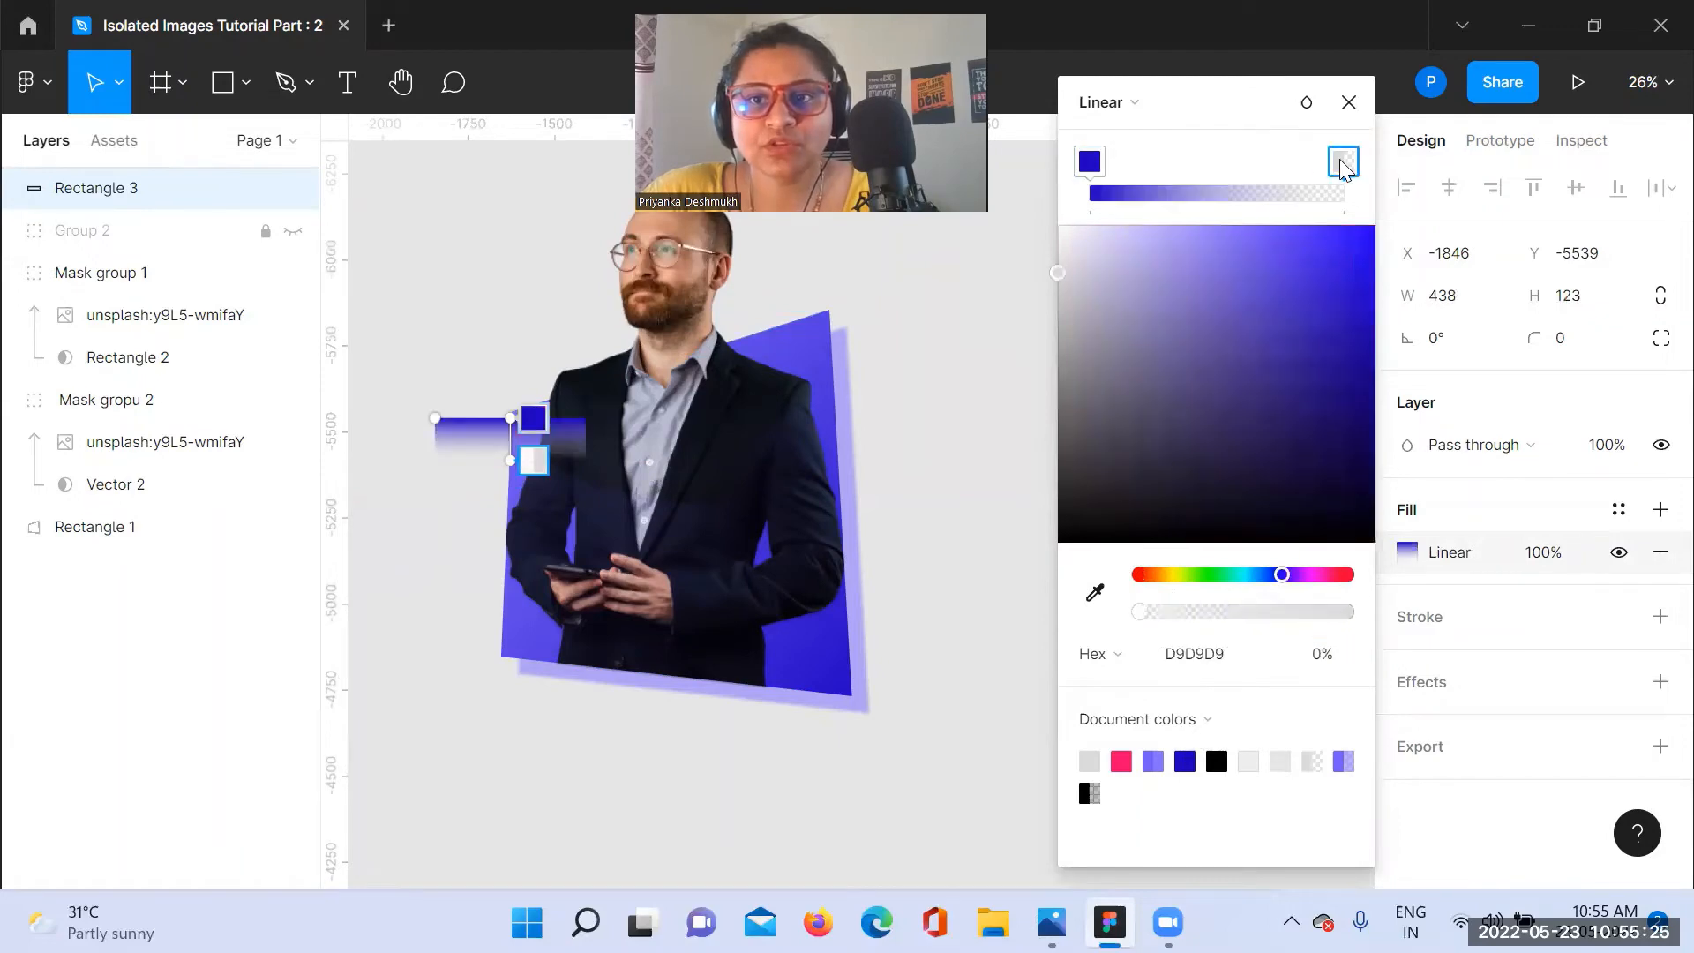
{"action": "left_click", "coordinate": [1153, 758]}
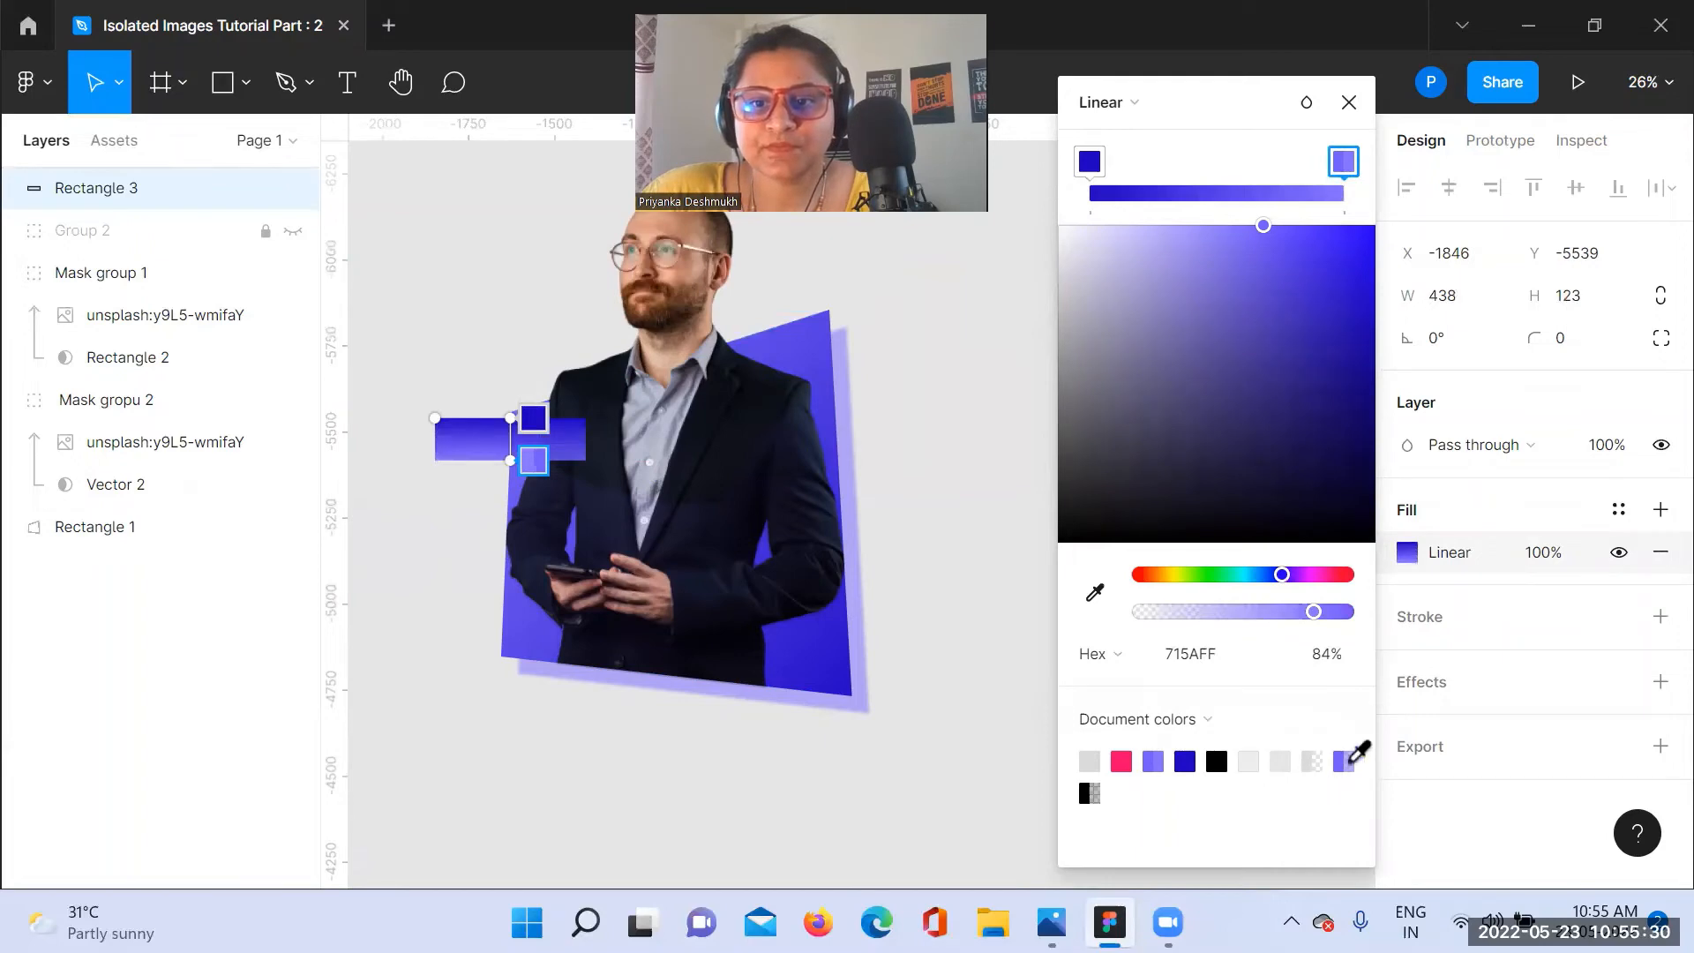
Step: Darken the first gradient stop of Rectangle 3's fill to 140090 at 100% opacity
{"action": "left_click", "coordinate": [1092, 165]}
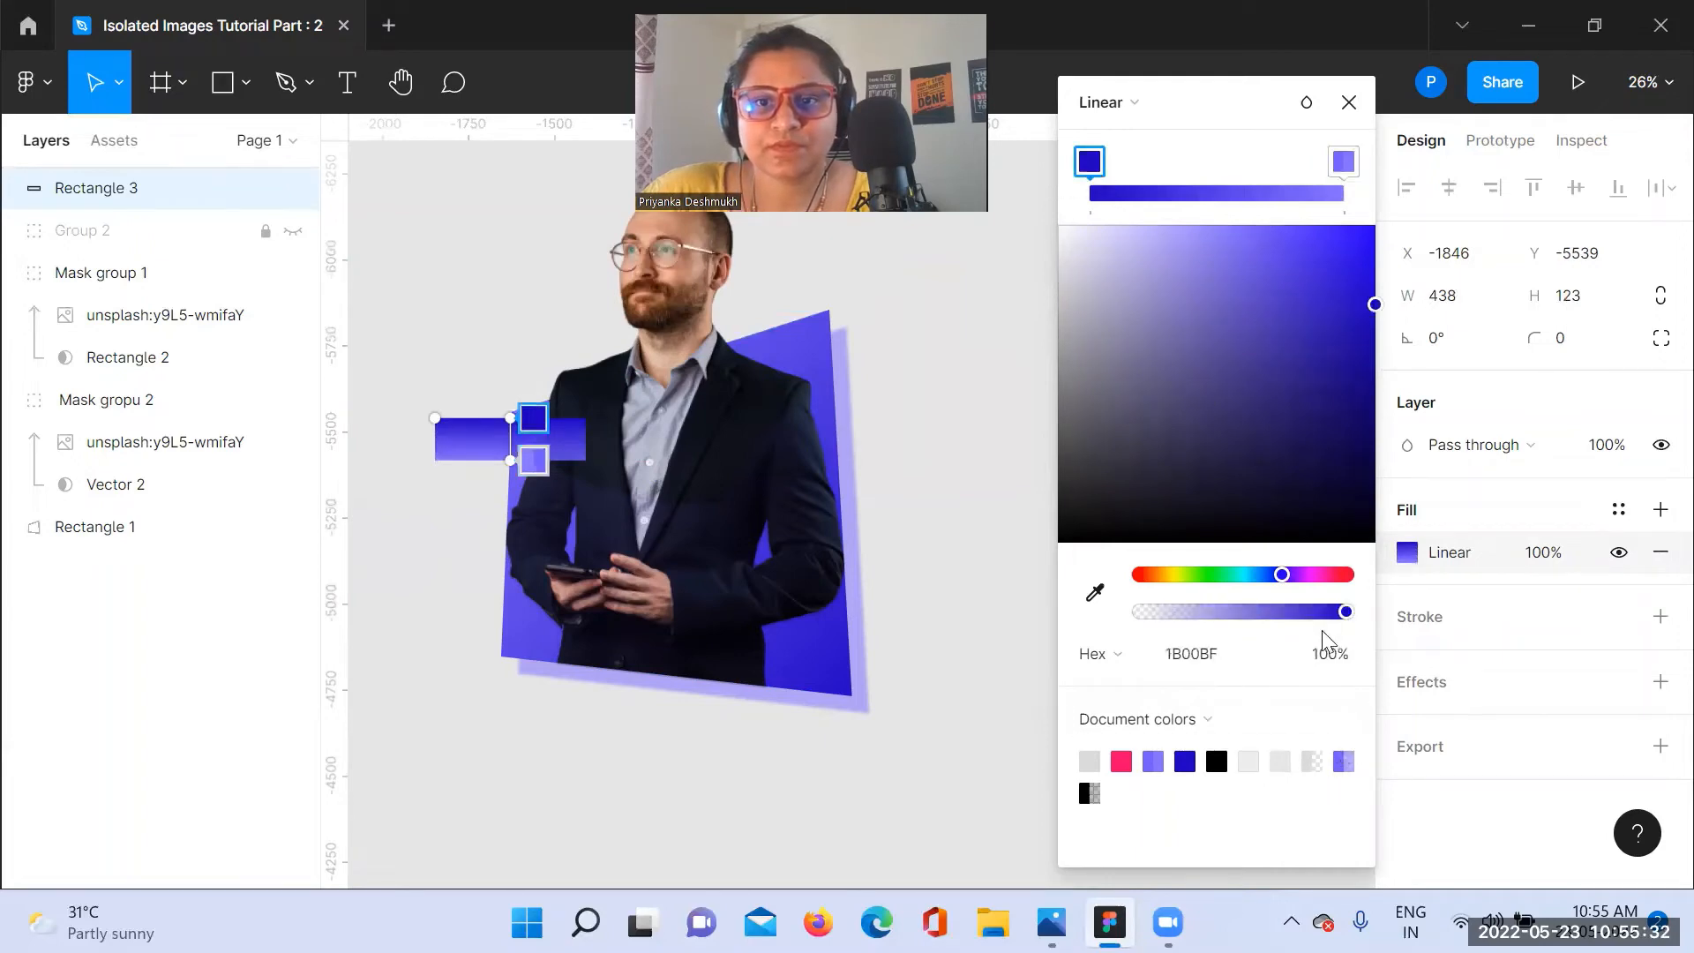
{"action": "left_click_drag", "start_coordinate": [1305, 617], "coordinate": [1358, 613]}
{"action": "left_click_drag", "start_coordinate": [1377, 314], "coordinate": [1377, 372]}
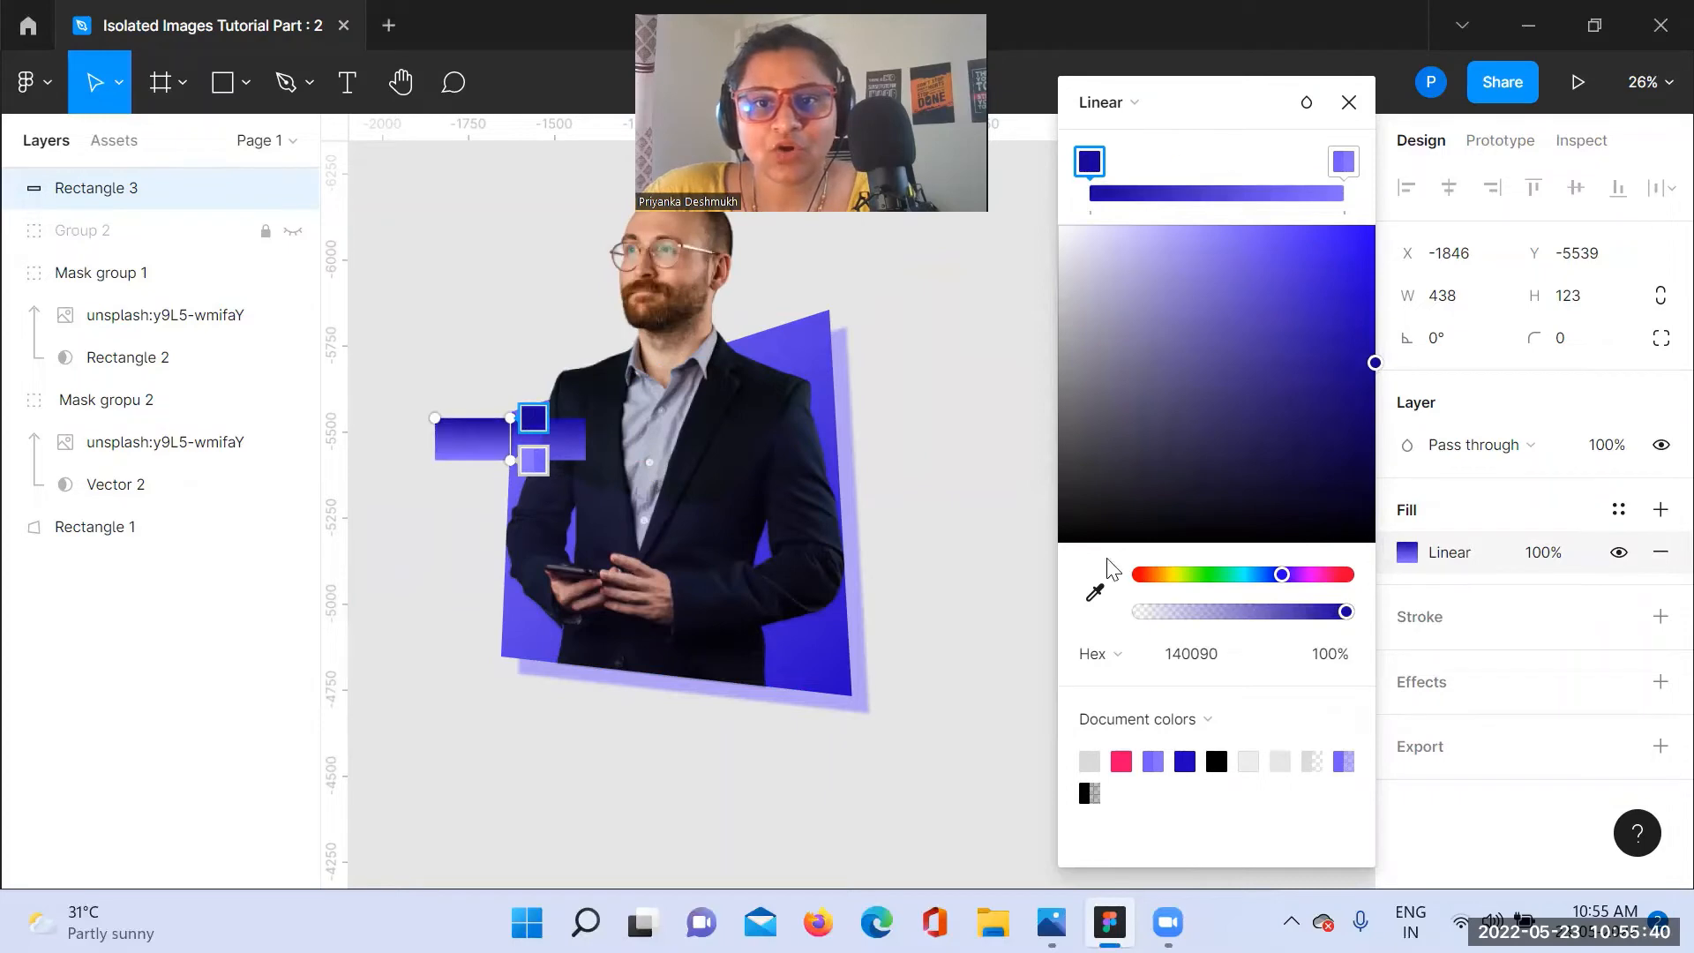
{"action": "left_click", "coordinate": [1094, 595]}
{"action": "left_click", "coordinate": [672, 431]}
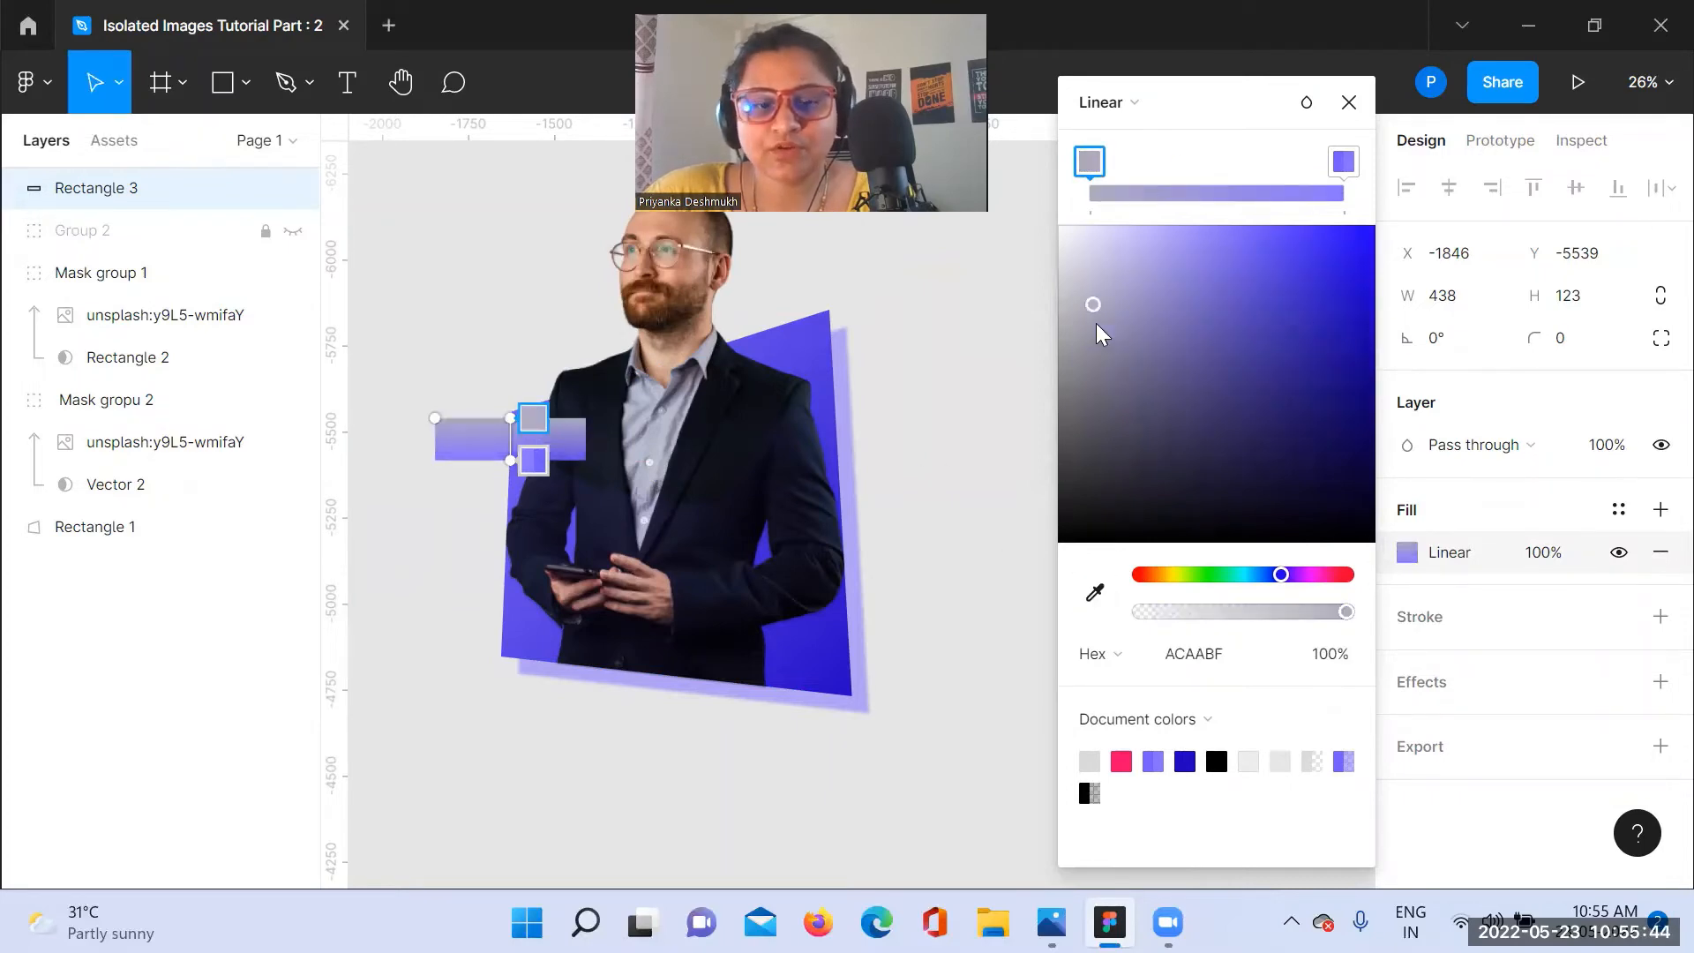
{"action": "key", "text": "ctrl+z"}
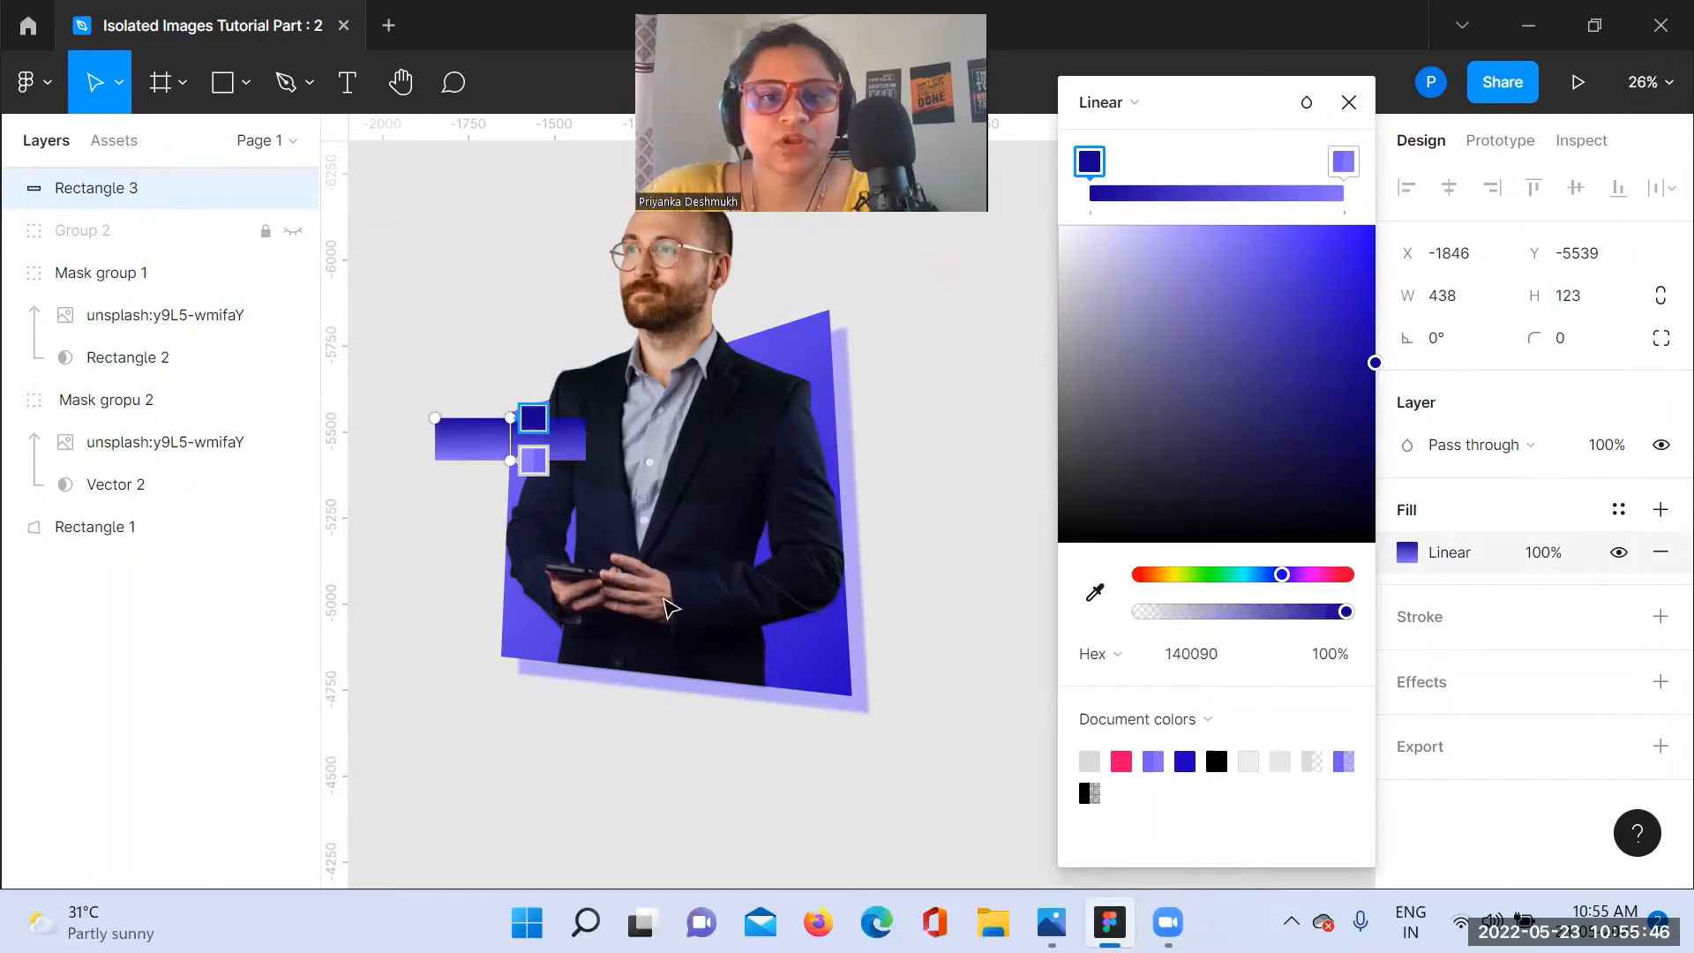
Step: Turn Rectangle 3's gradient to run horizontally, with the dark stop at its left end and the light stop at its right end
{"action": "left_click_drag", "start_coordinate": [505, 421], "coordinate": [593, 435]}
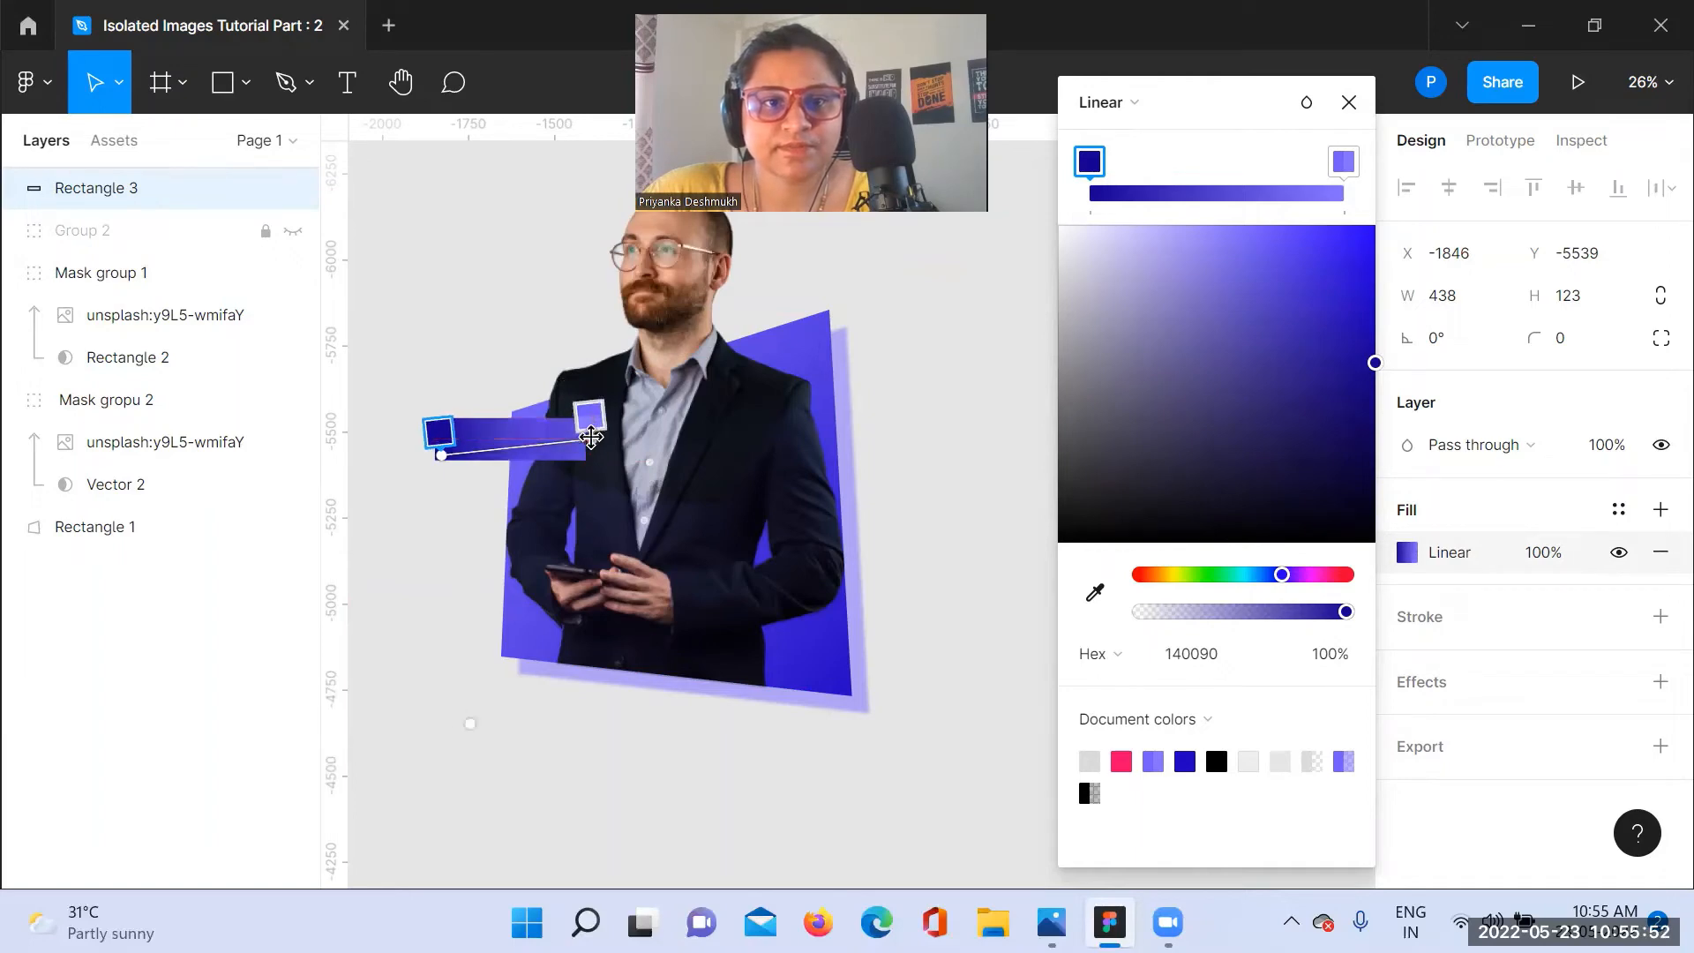
{"action": "left_click", "coordinate": [1347, 104]}
{"action": "left_click", "coordinate": [988, 401]}
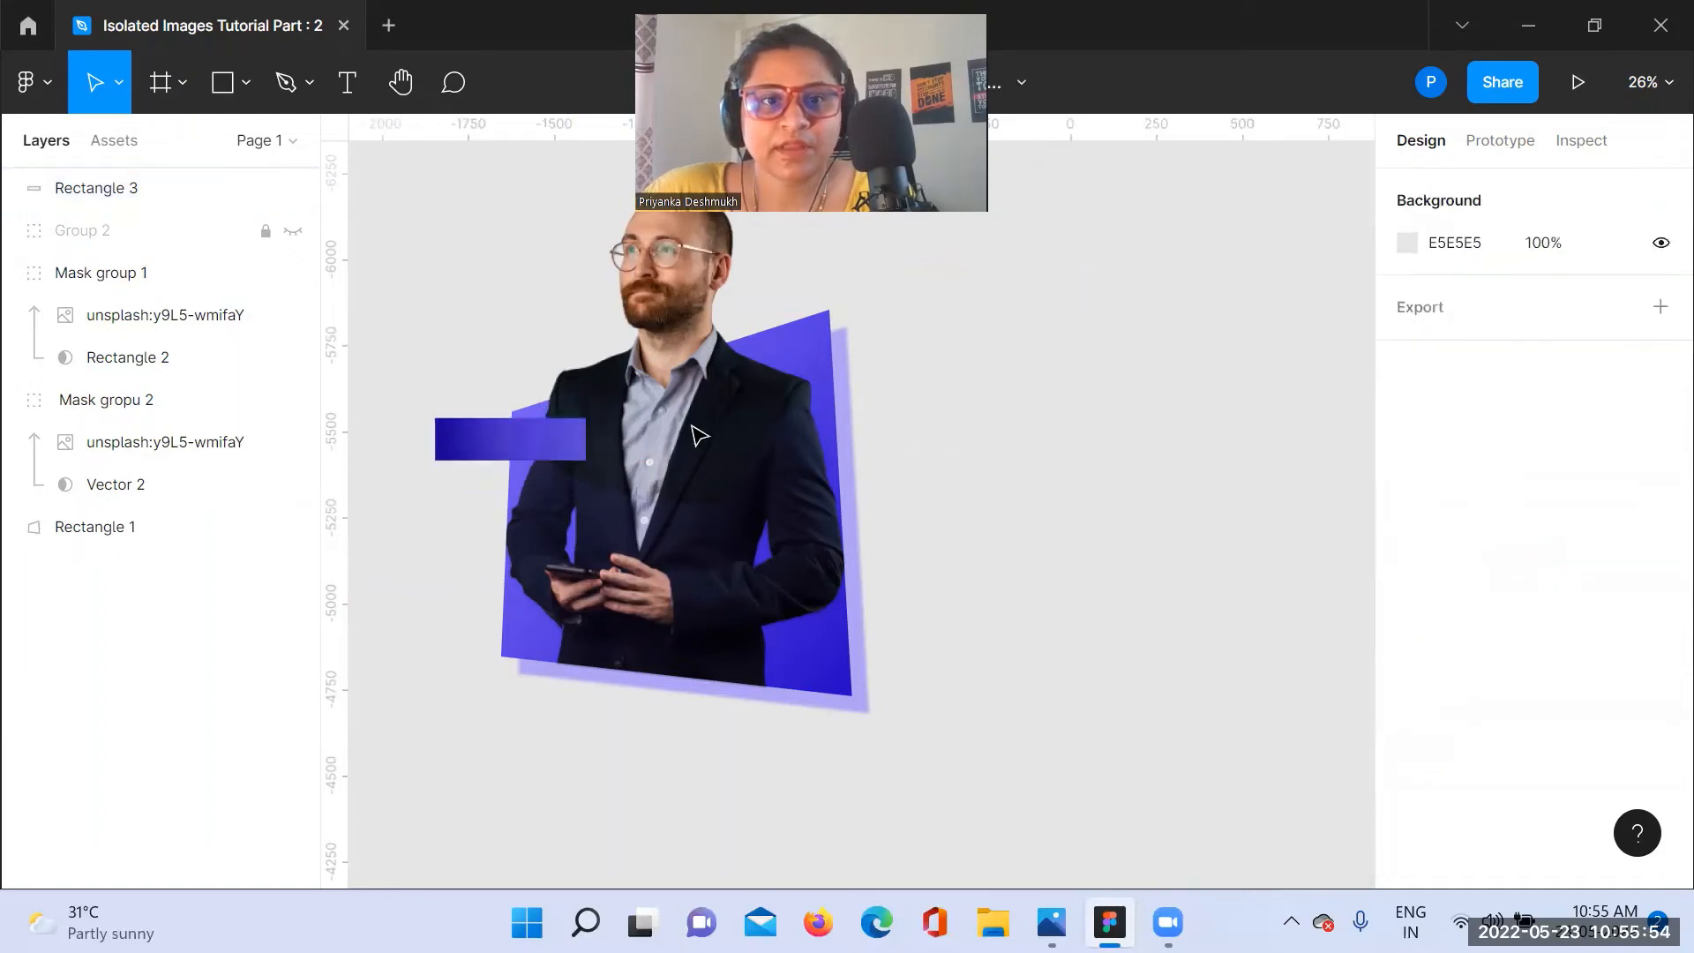
Step: Add a drop shadow to Rectangle 3 with an X offset of 4 and a blur of 10
{"action": "left_click", "coordinate": [543, 445]}
{"action": "left_click", "coordinate": [1433, 689]}
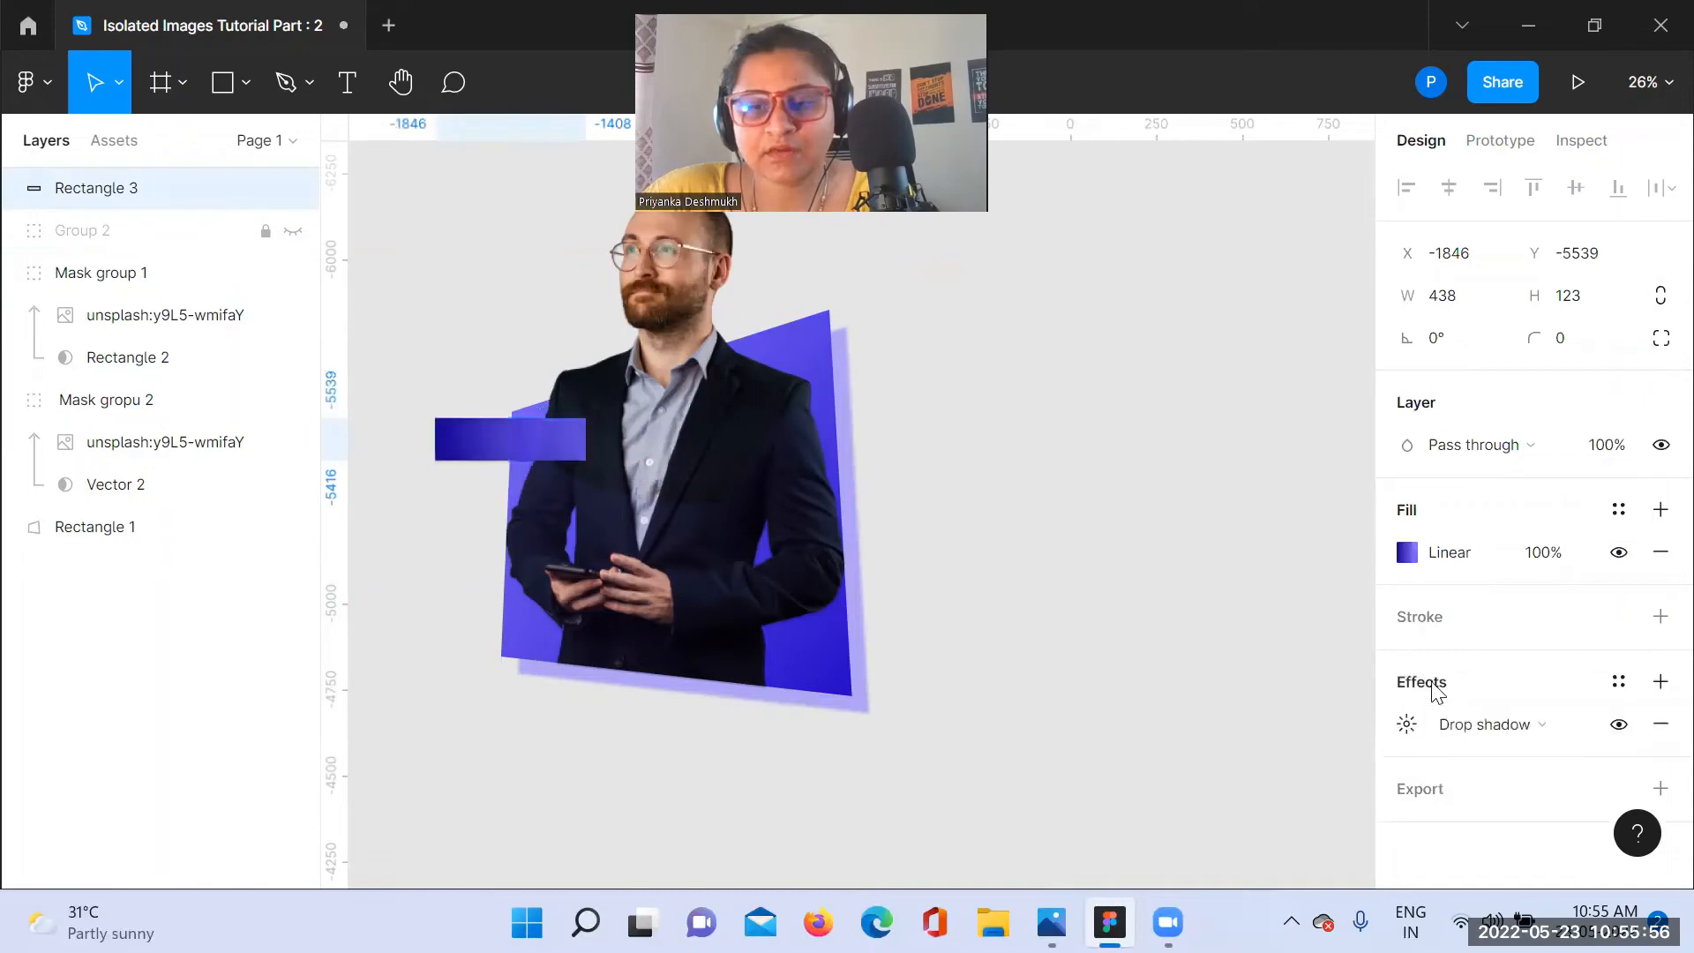
{"action": "left_click", "coordinate": [1407, 725]}
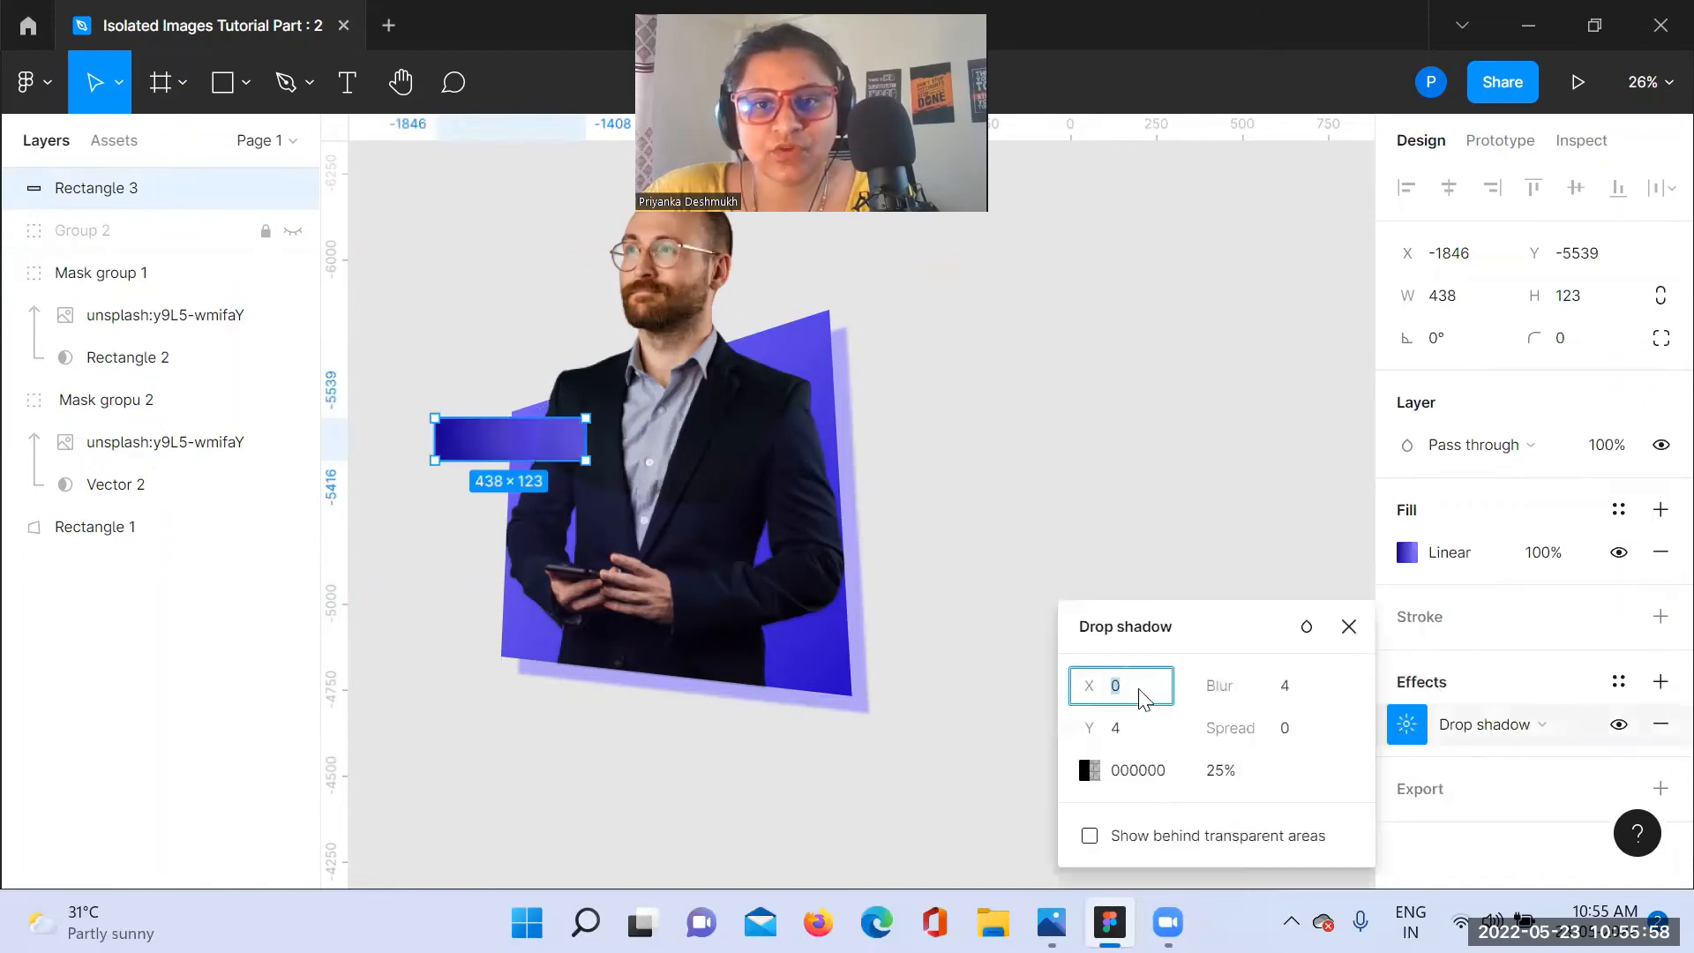
{"action": "left_click", "coordinate": [1287, 691]}
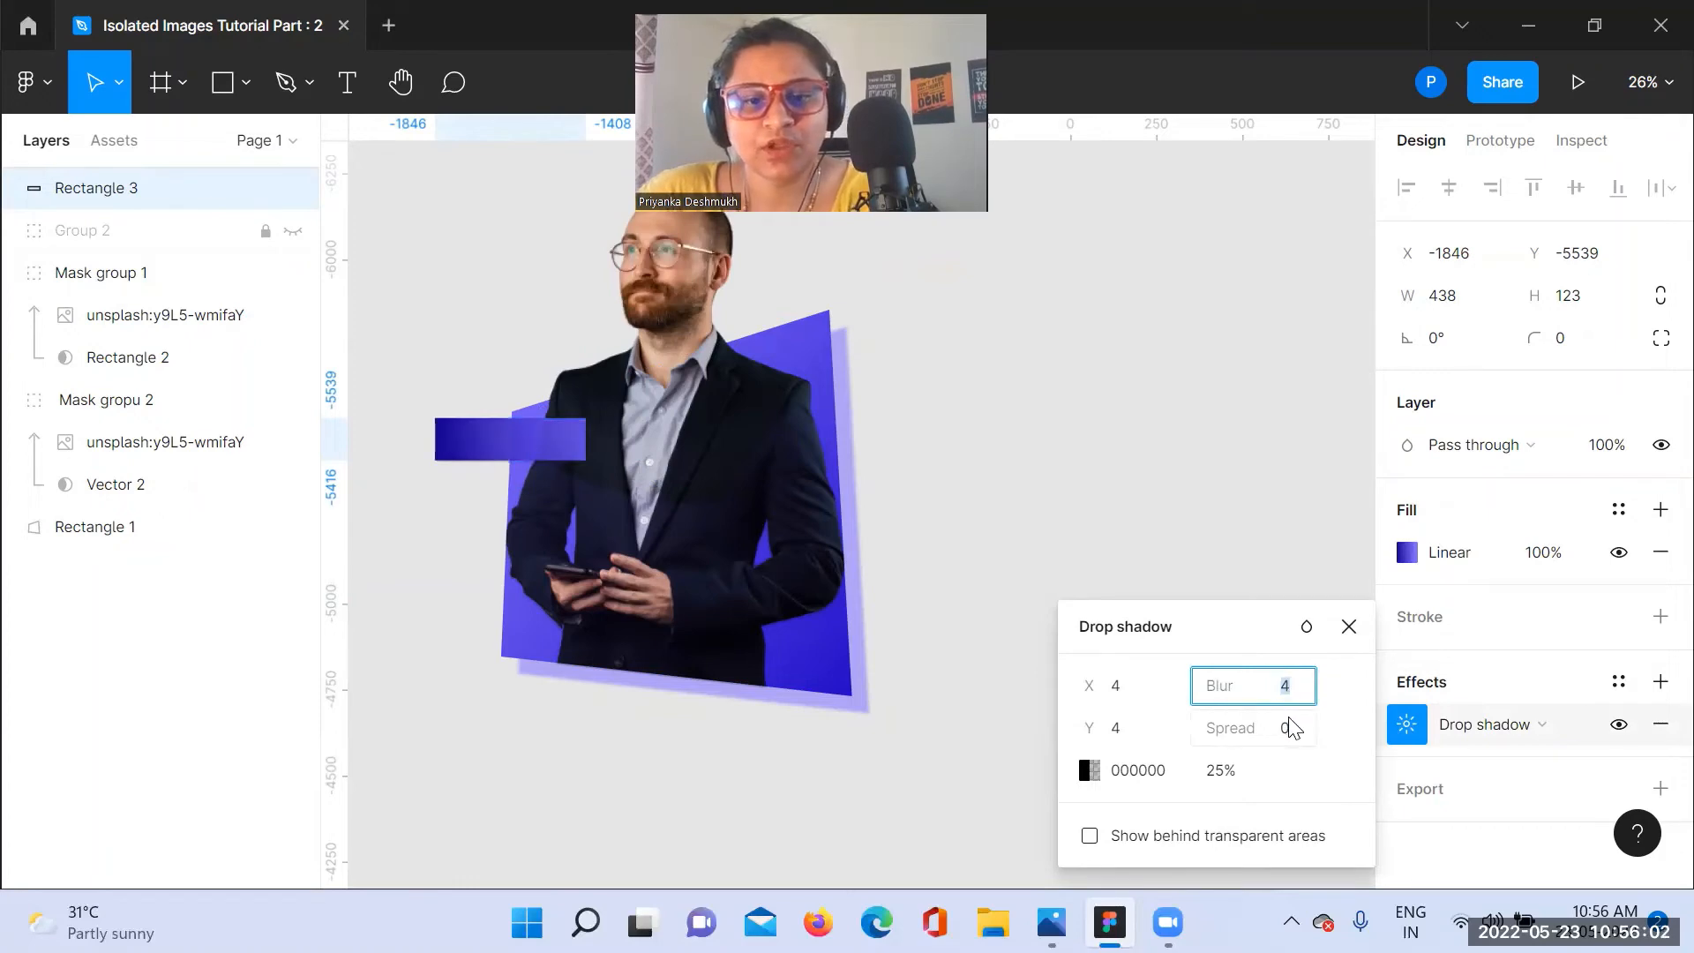
{"action": "type", "text": "1"}
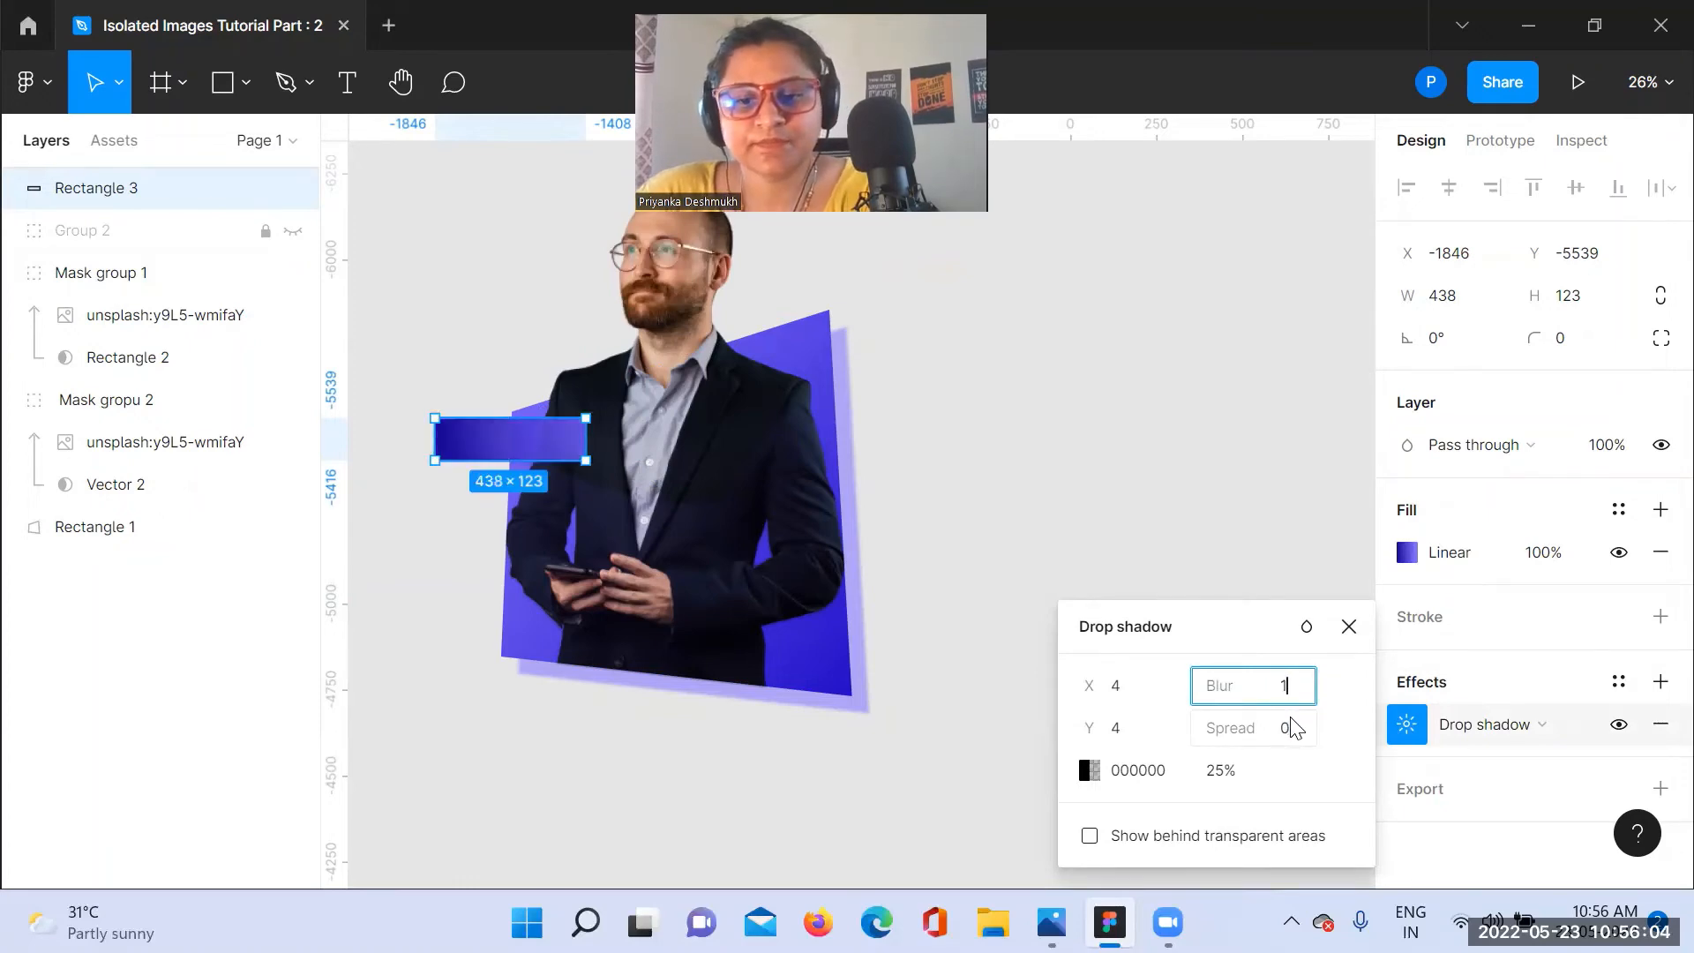
{"action": "type", "text": "0"}
{"action": "key", "text": "Return"}
{"action": "left_click", "coordinate": [1020, 473]}
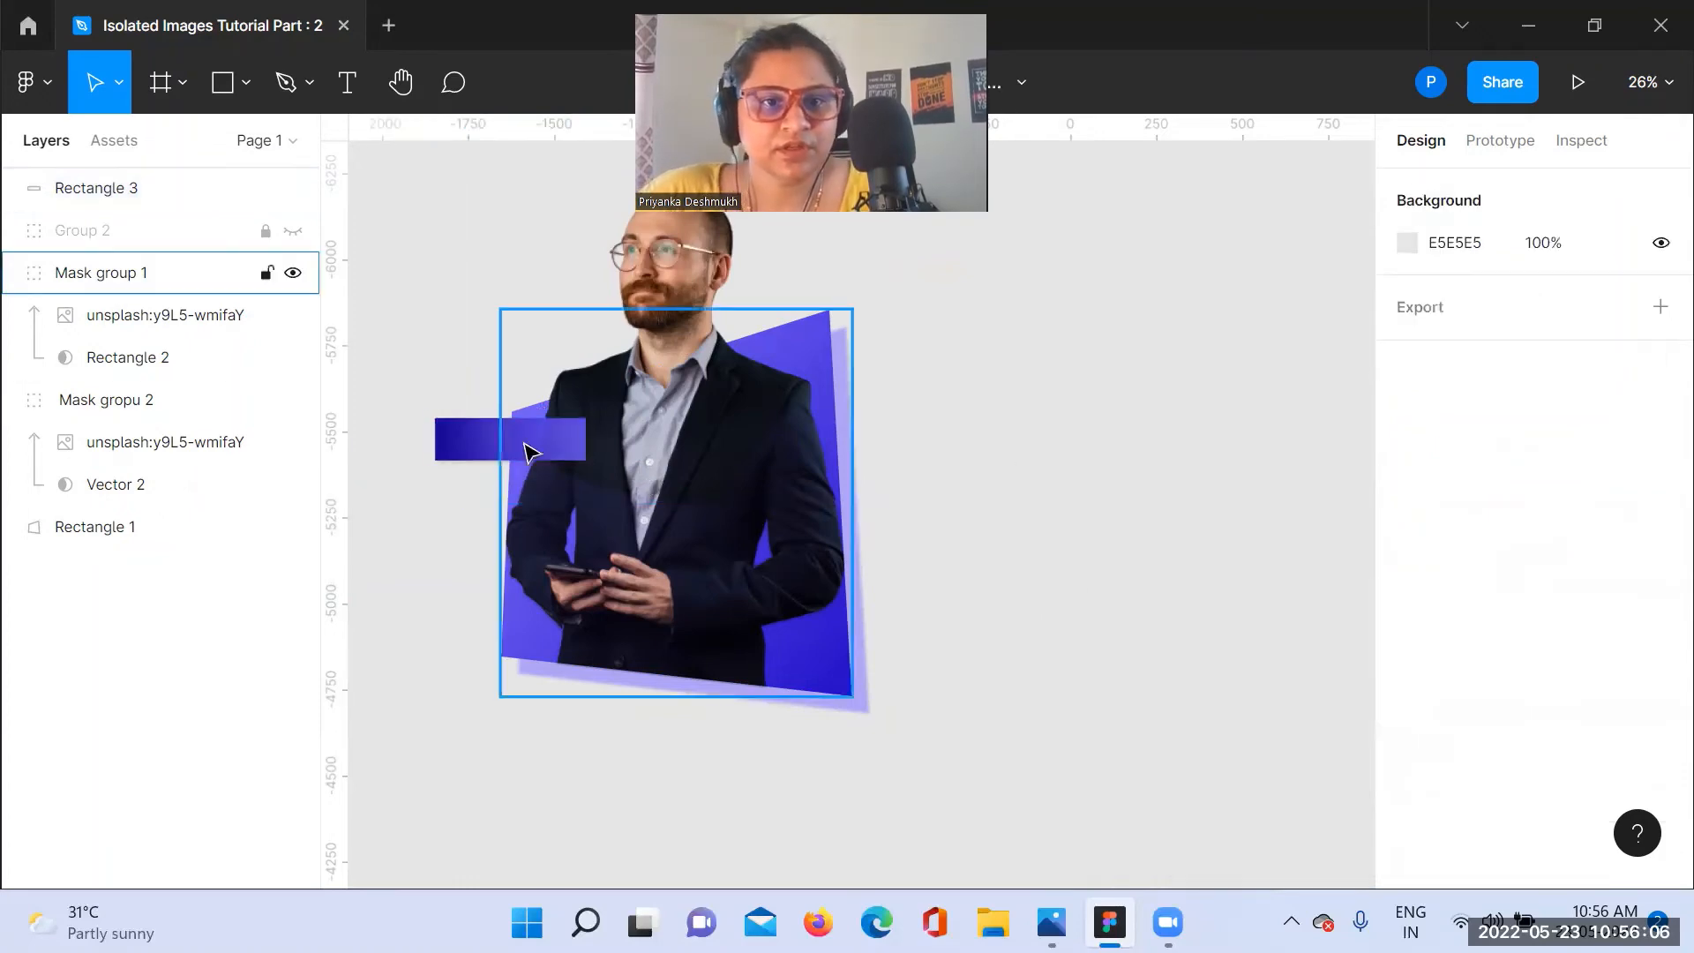
Step: Narrow Rectangle 3 to about 322 × 123 and move it slightly lower across the purple shape's left edge
{"action": "left_click", "coordinate": [492, 447]}
{"action": "left_click_drag", "start_coordinate": [434, 446], "coordinate": [462, 445]}
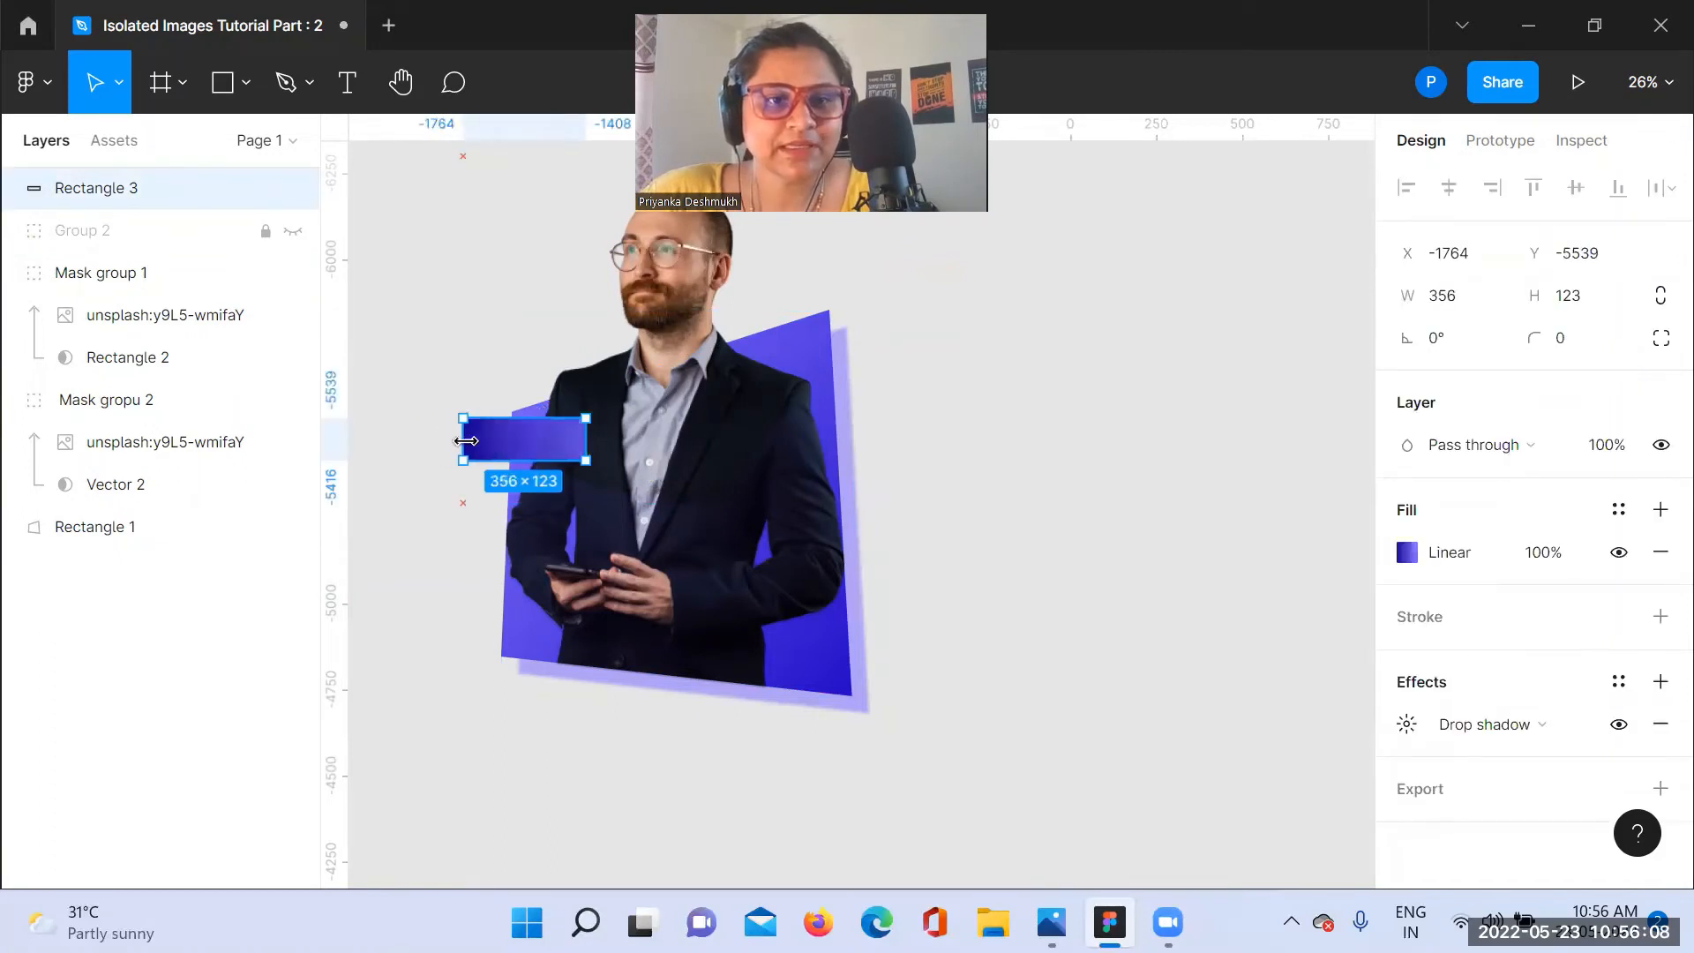
{"action": "left_click_drag", "start_coordinate": [583, 444], "coordinate": [510, 474]}
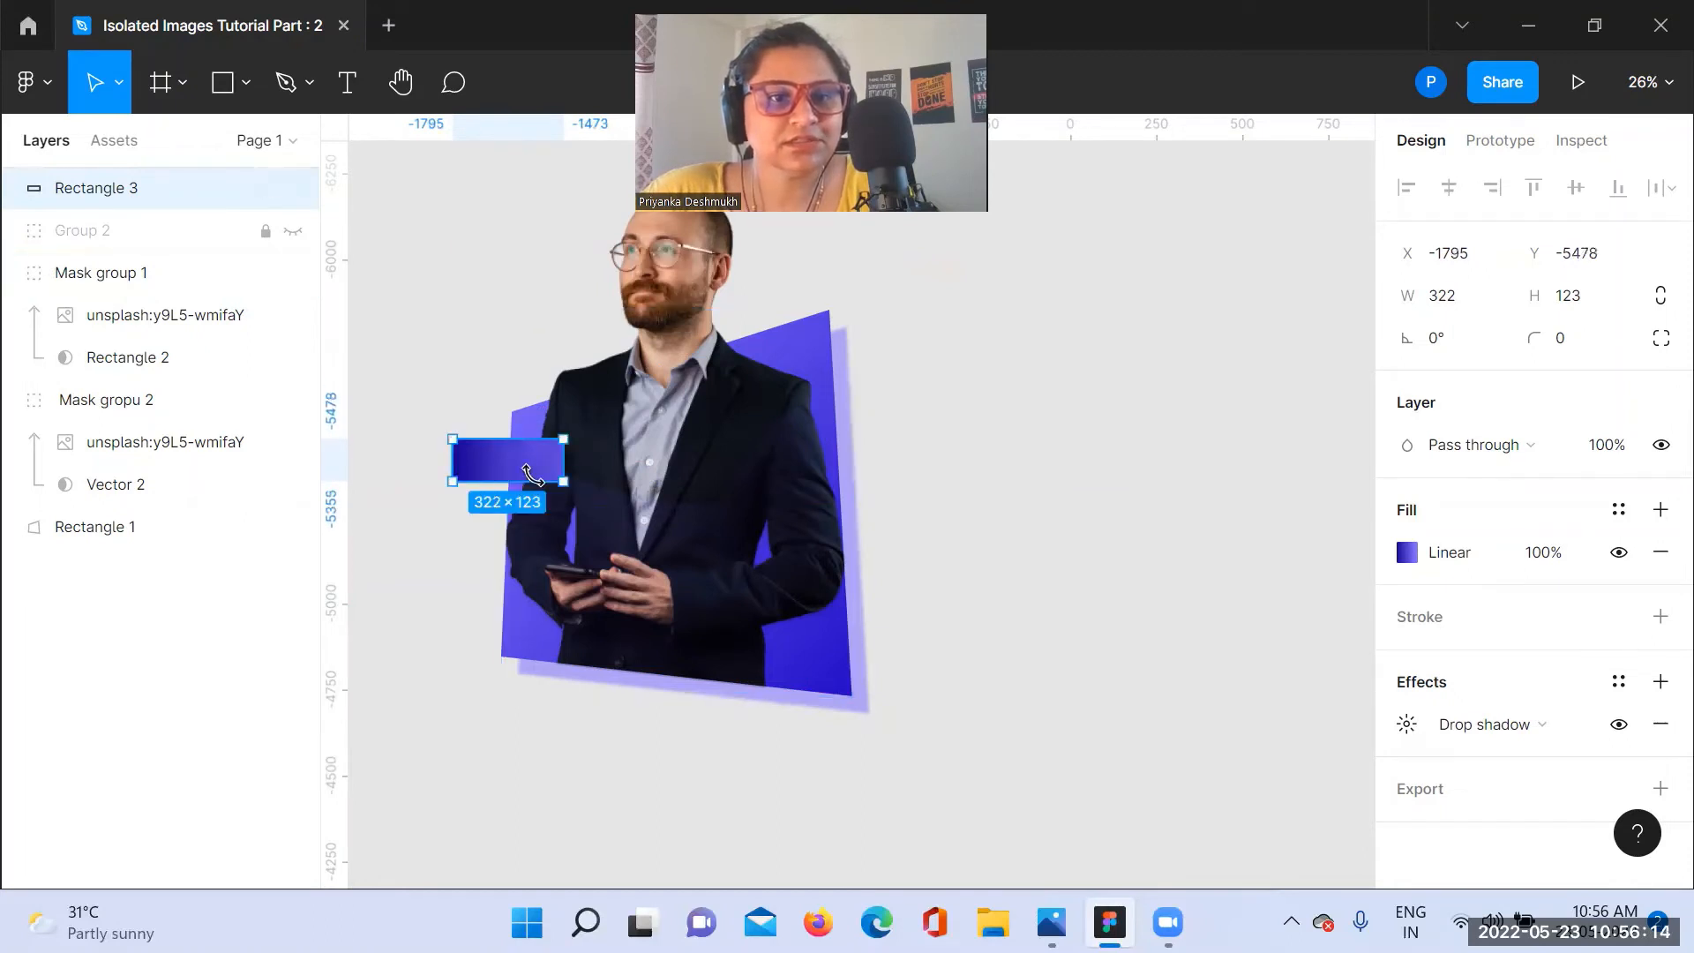
Step: Duplicate Rectangle 3 over the purple shape's lower right edge and rotate the copy to about 179°
{"action": "left_click_drag", "start_coordinate": [499, 477], "coordinate": [856, 647], "text": "alt"}
{"action": "left_click", "coordinate": [1073, 626]}
{"action": "left_click", "coordinate": [849, 633]}
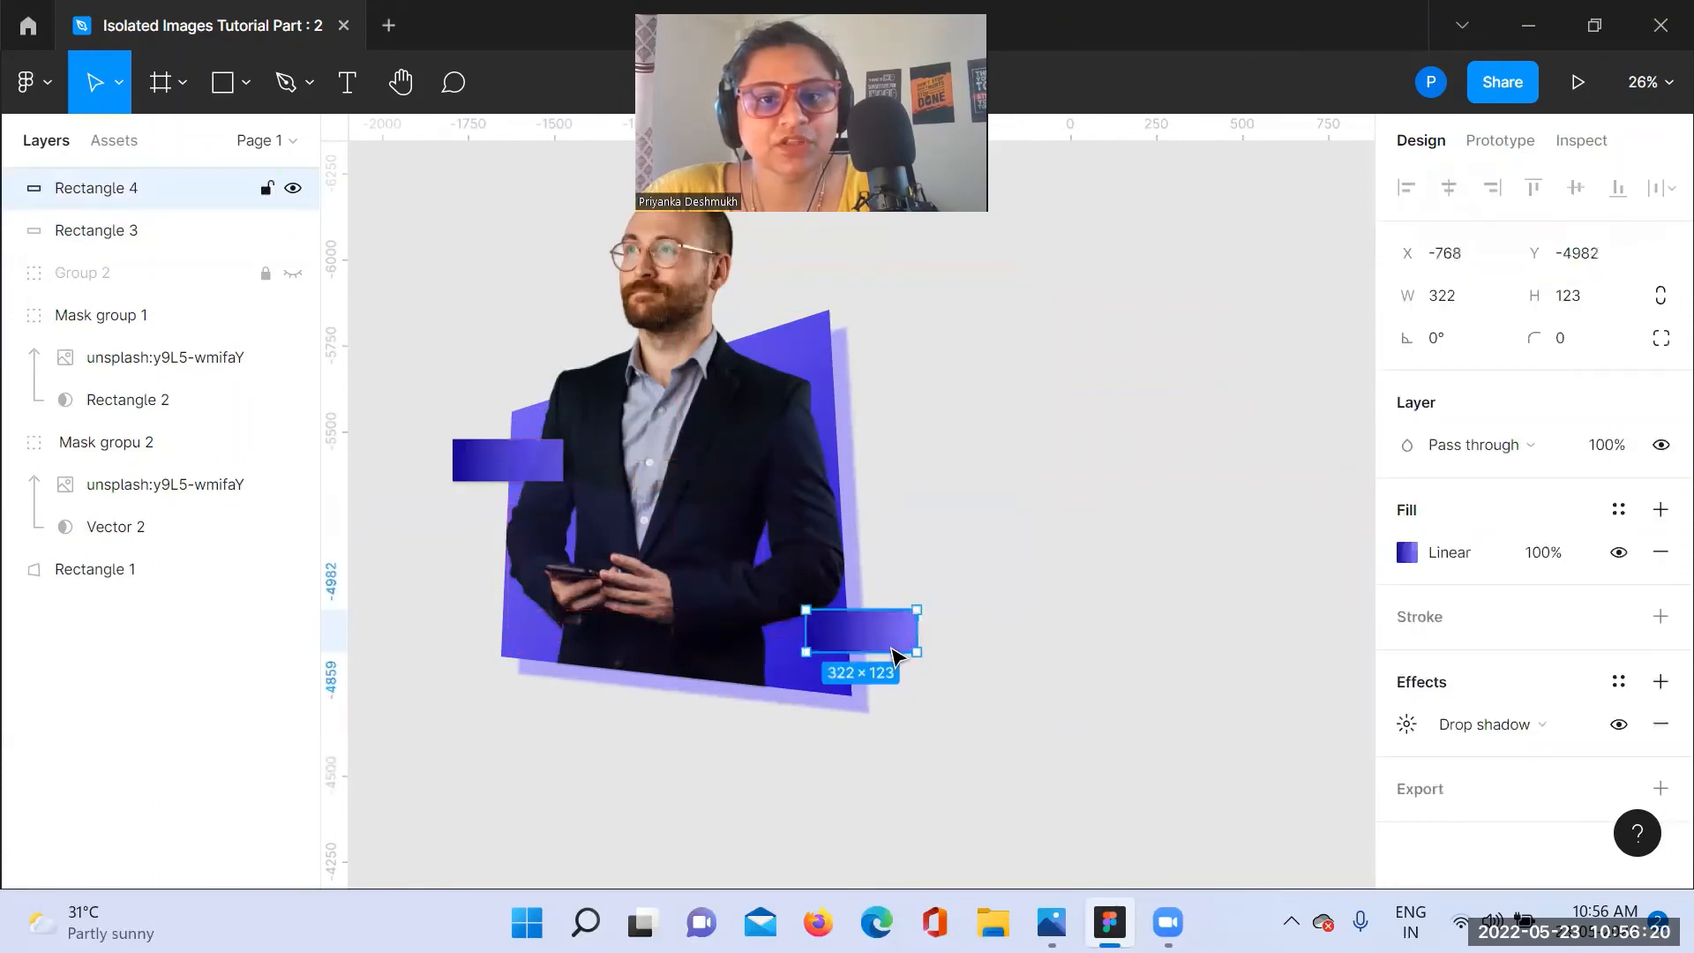
{"action": "left_click_drag", "start_coordinate": [926, 666], "coordinate": [759, 572]}
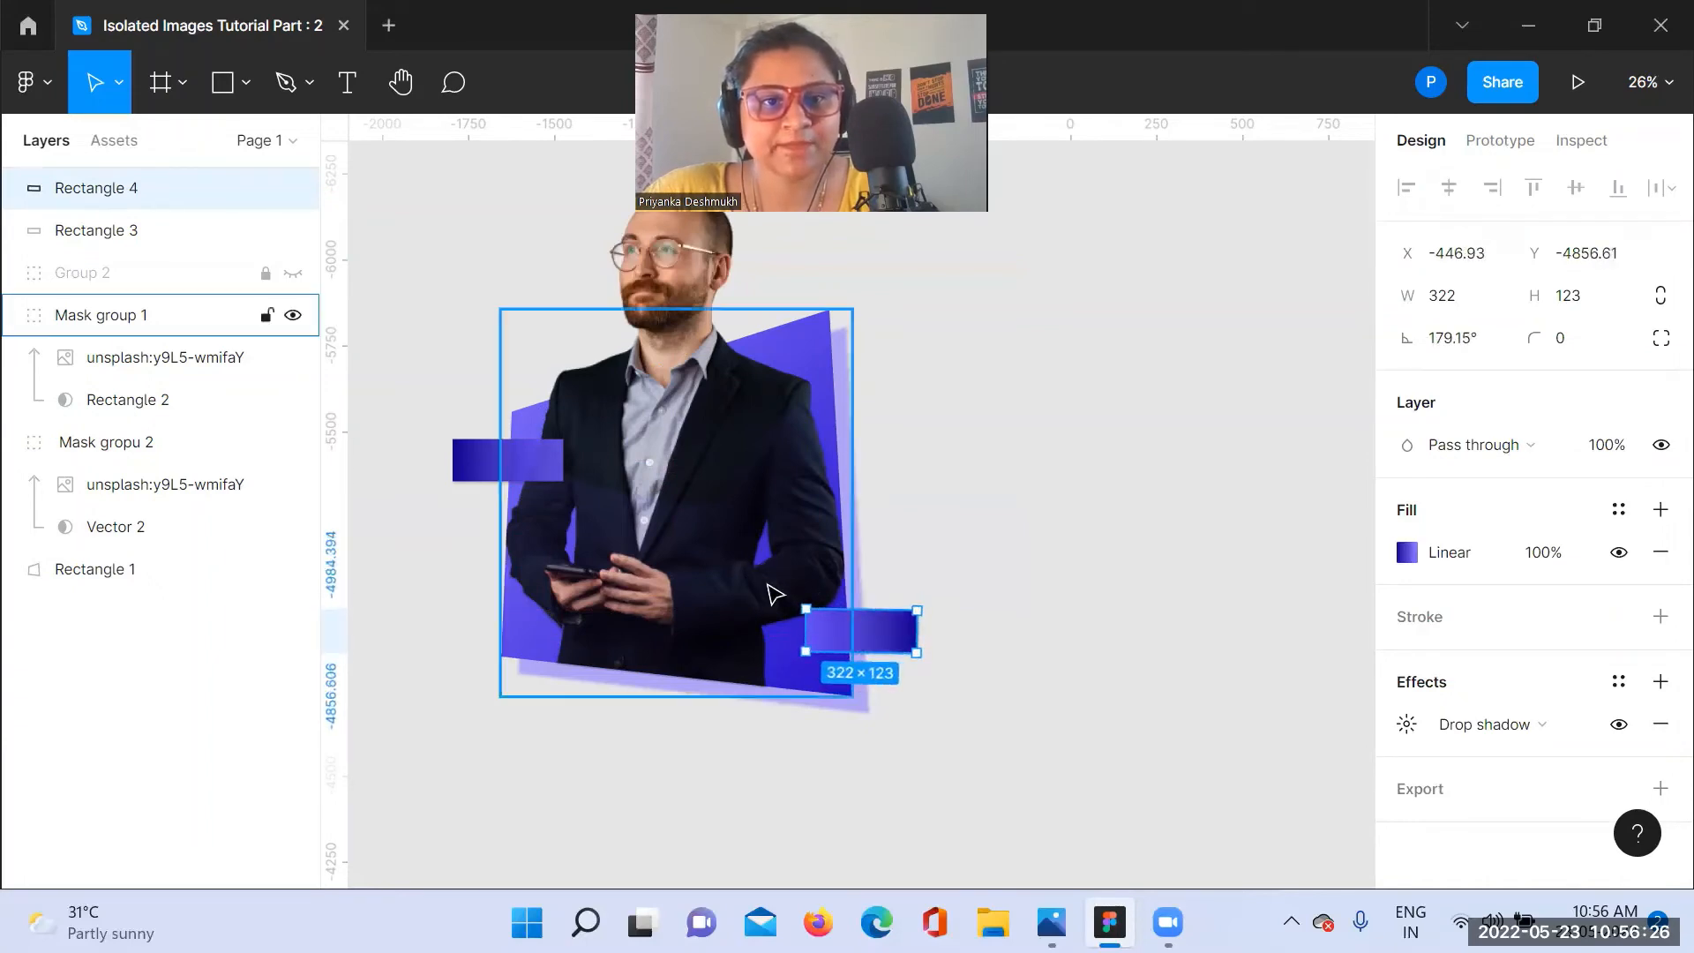
{"action": "left_click", "coordinate": [933, 612]}
Step: Change the dark gradient stop of Rectangle 3 to red FF0000 at 65% opacity
{"action": "left_click", "coordinate": [532, 477]}
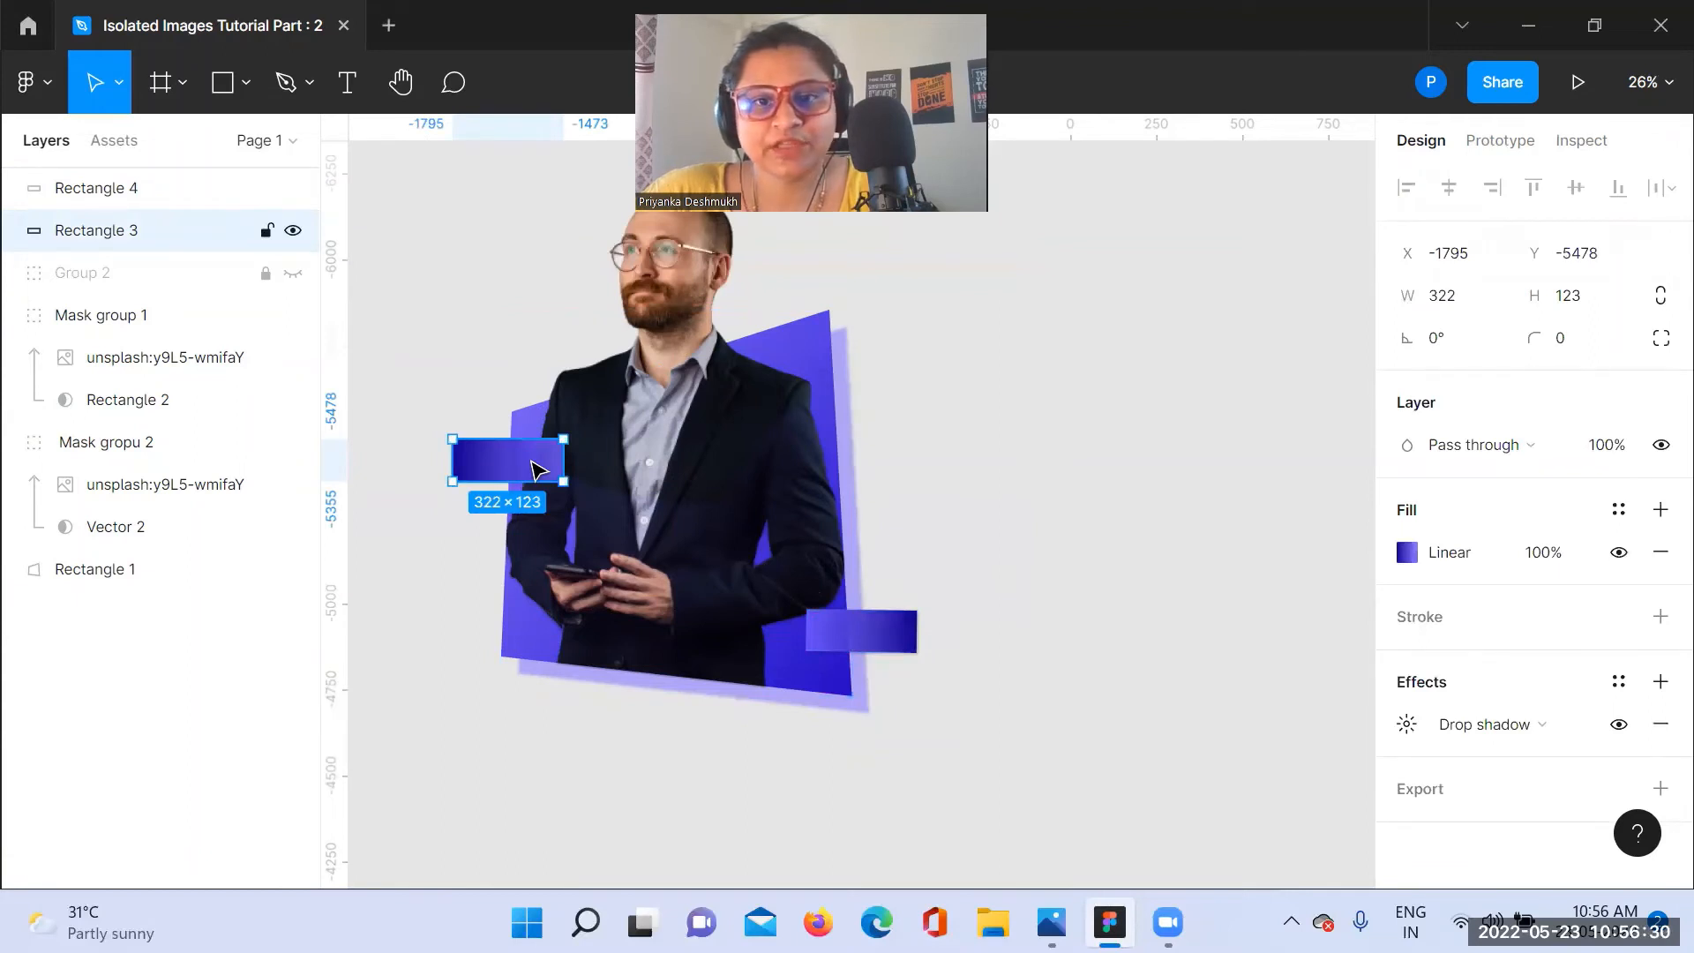
{"action": "left_click", "coordinate": [1408, 553]}
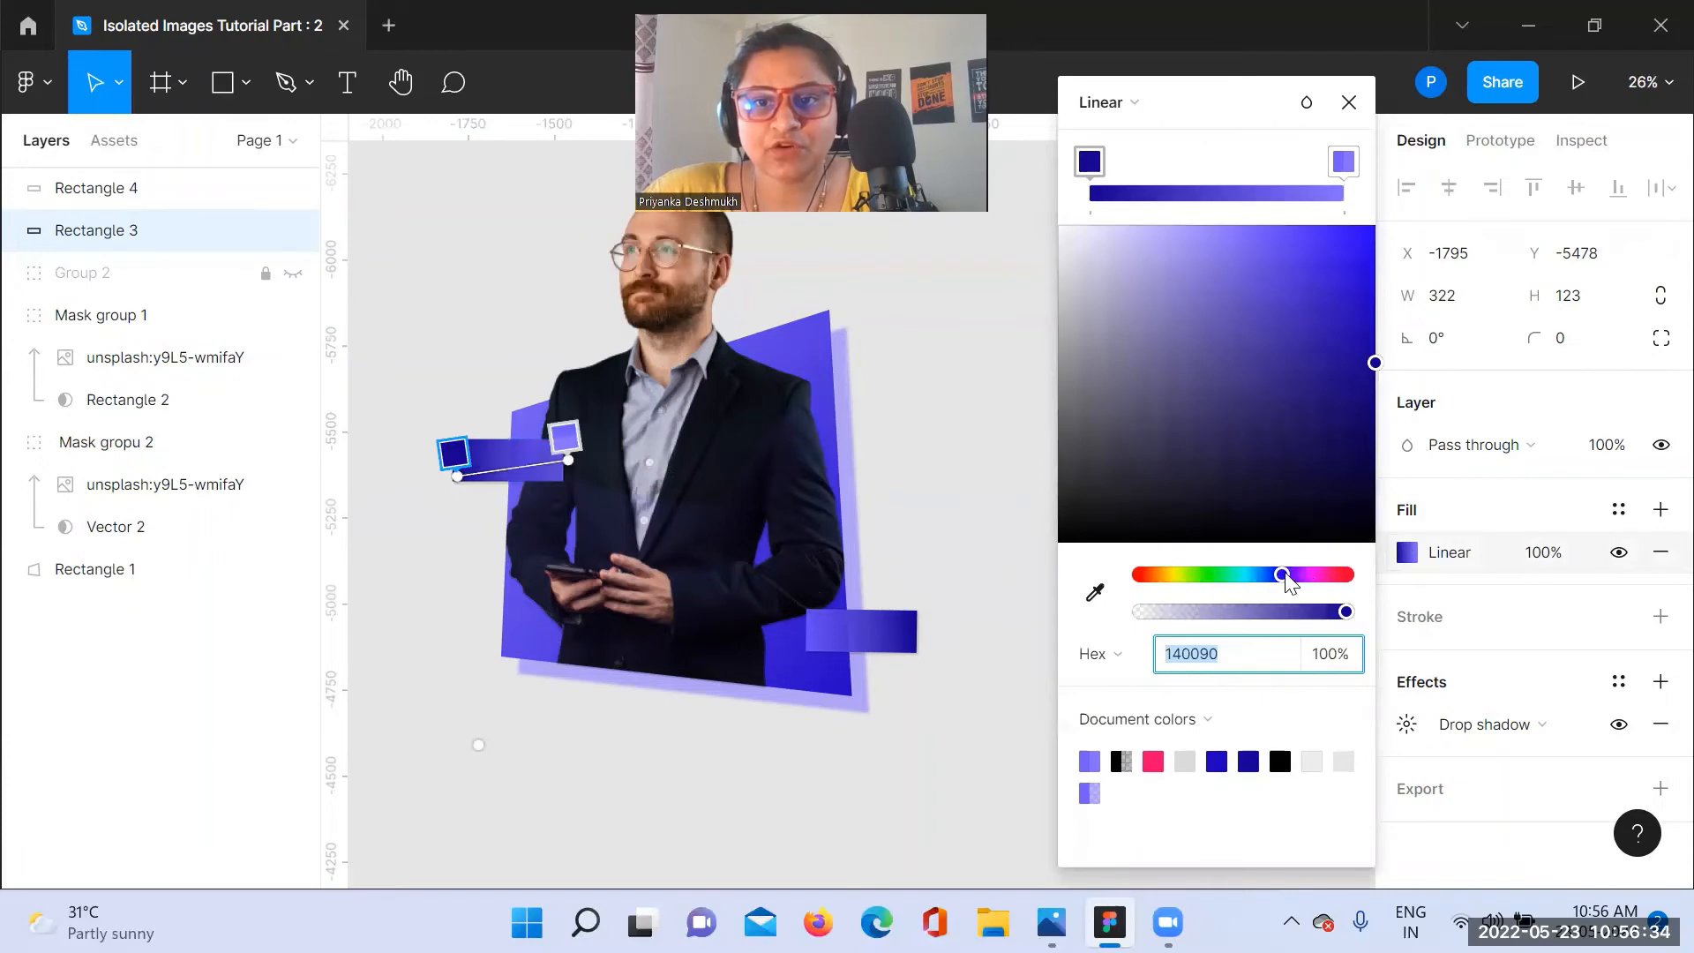
{"action": "left_click_drag", "start_coordinate": [1286, 582], "coordinate": [1359, 582]}
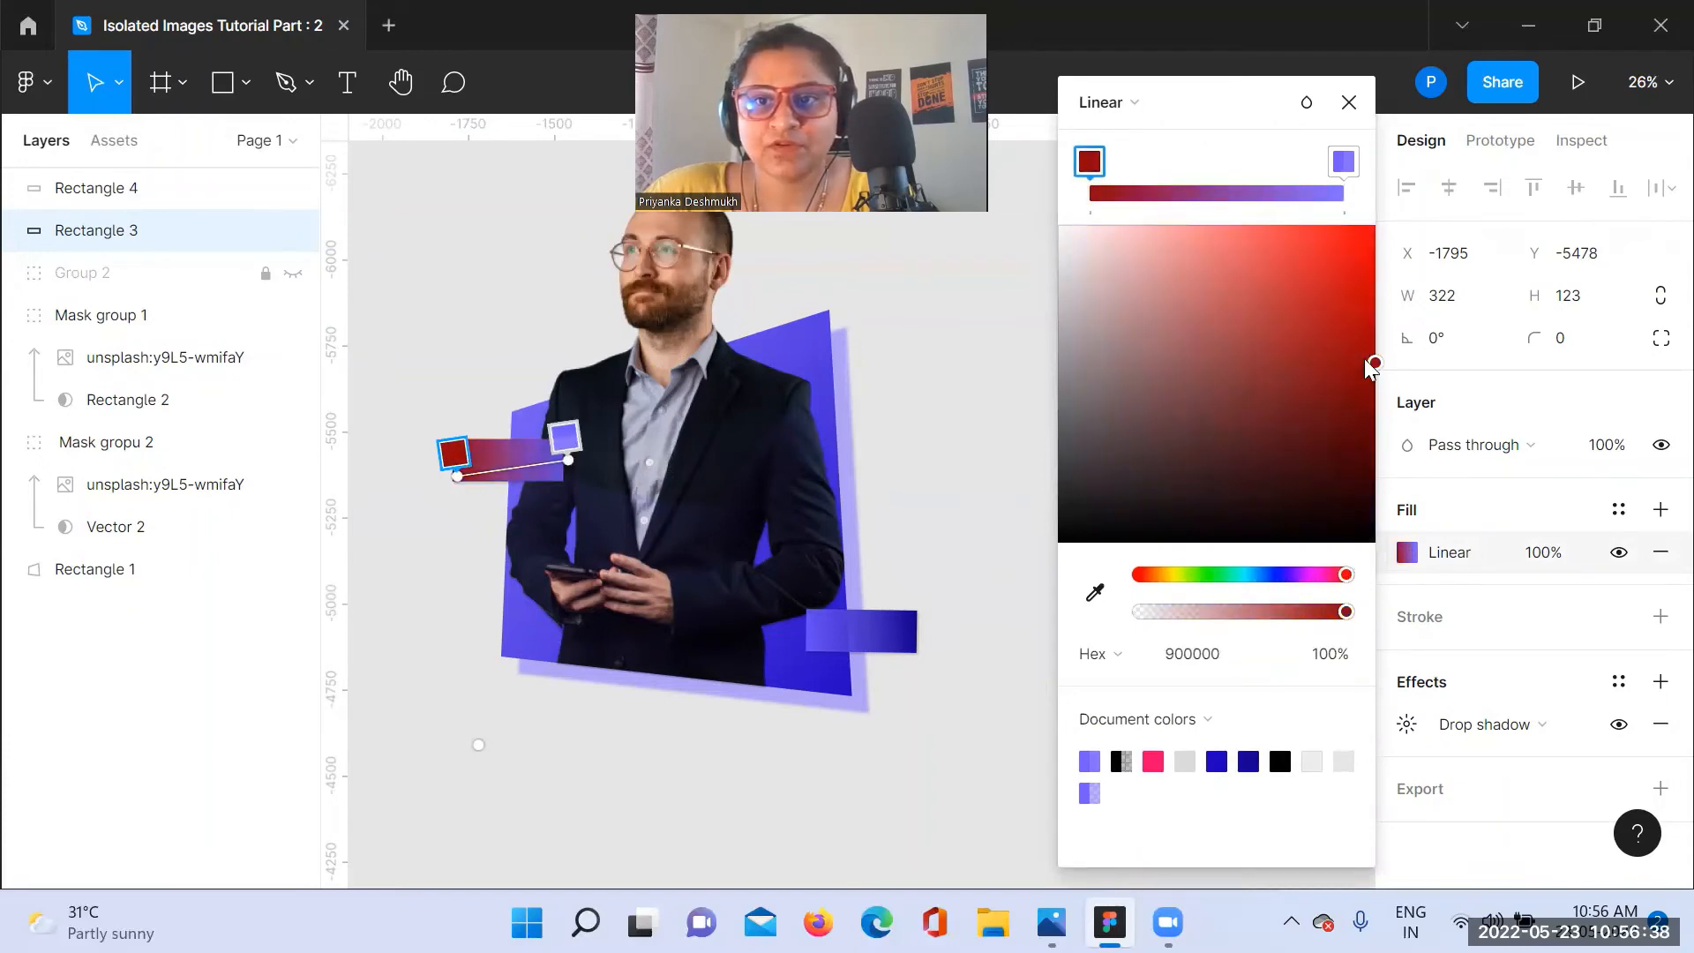
{"action": "left_click_drag", "start_coordinate": [1374, 363], "coordinate": [1384, 222]}
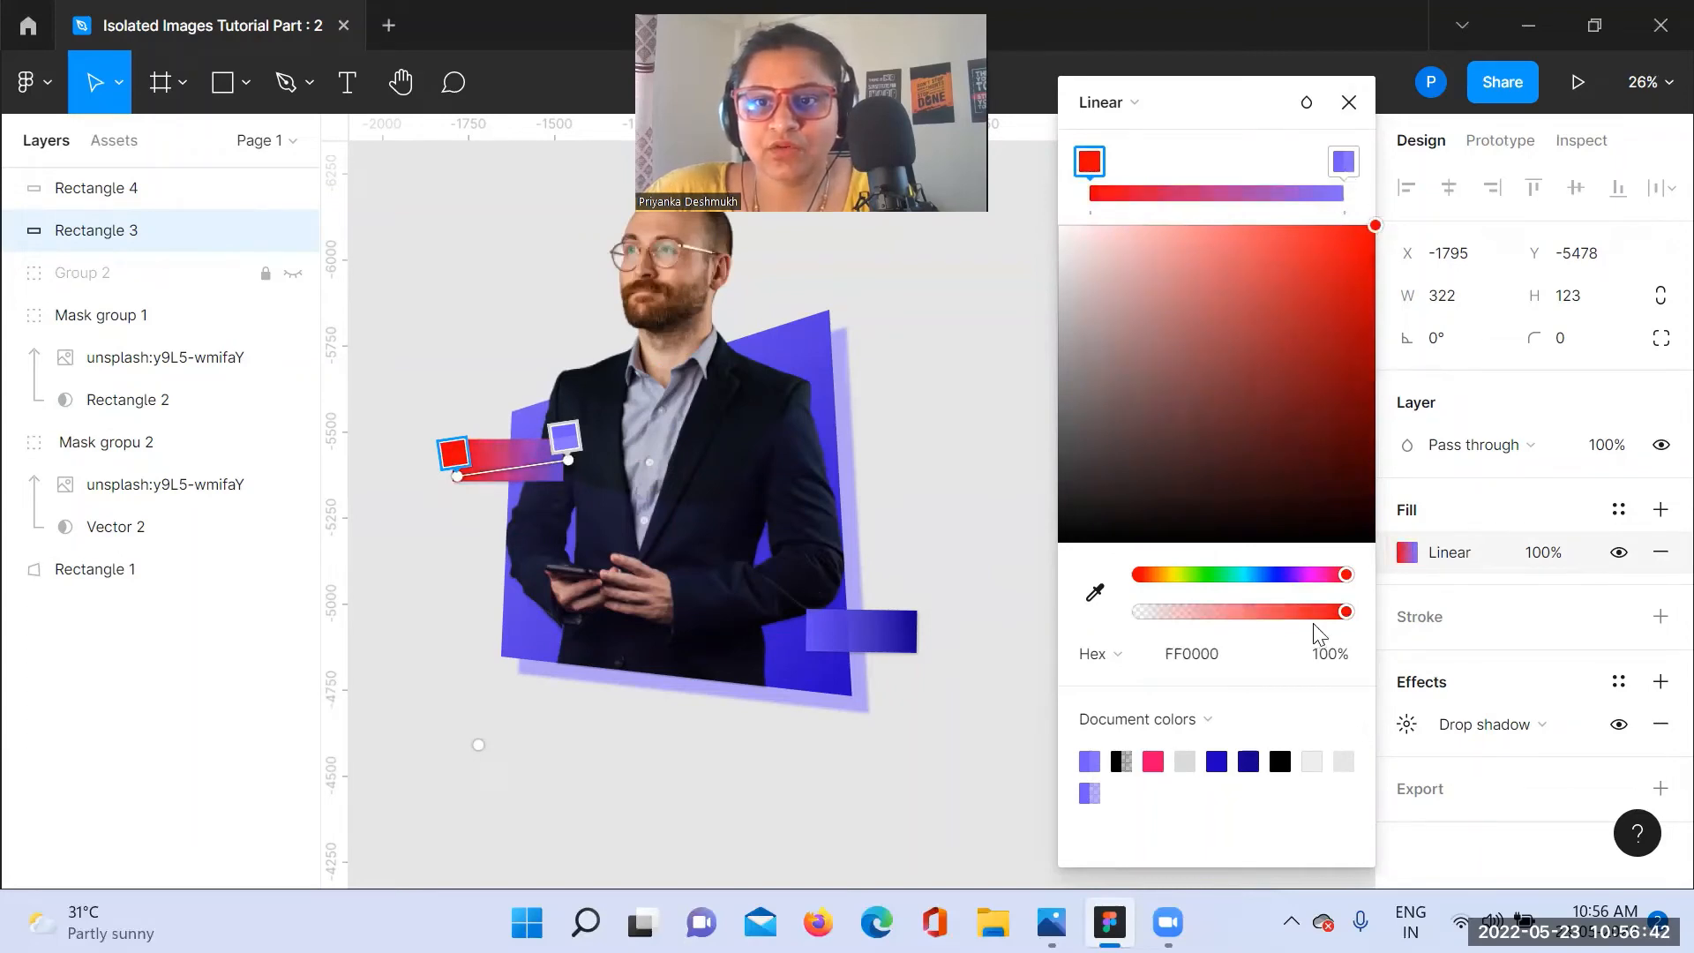
{"action": "left_click_drag", "start_coordinate": [1345, 612], "coordinate": [1275, 612]}
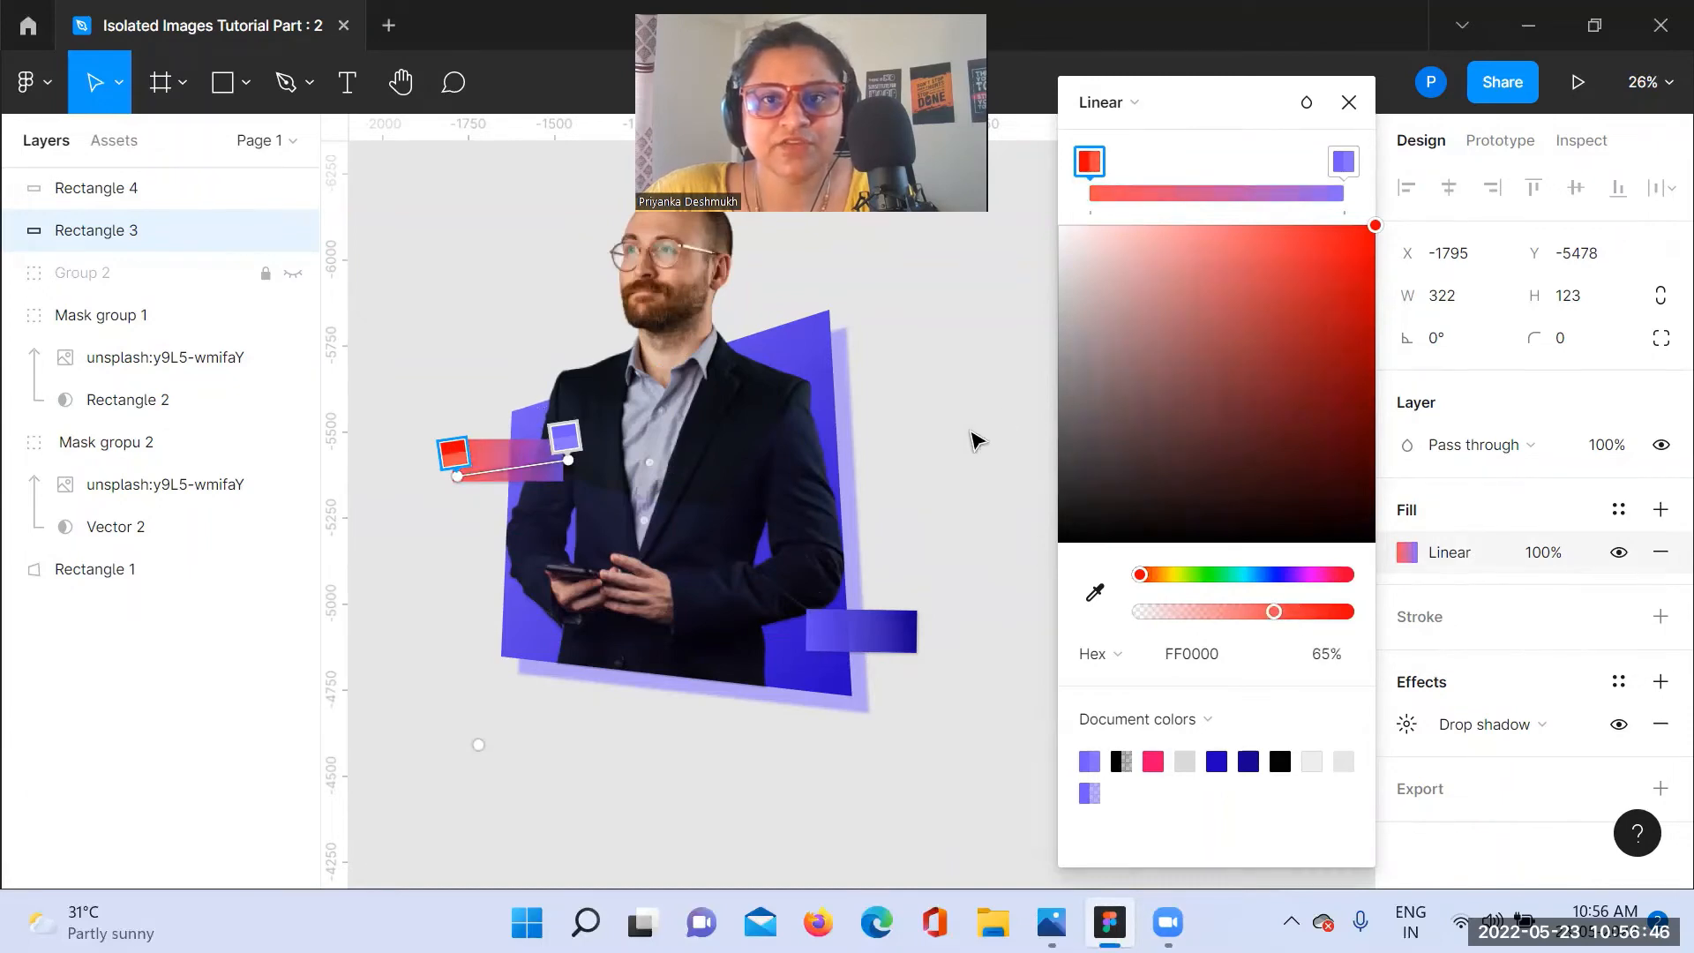
{"action": "left_click", "coordinate": [1348, 102]}
{"action": "left_click", "coordinate": [1075, 449]}
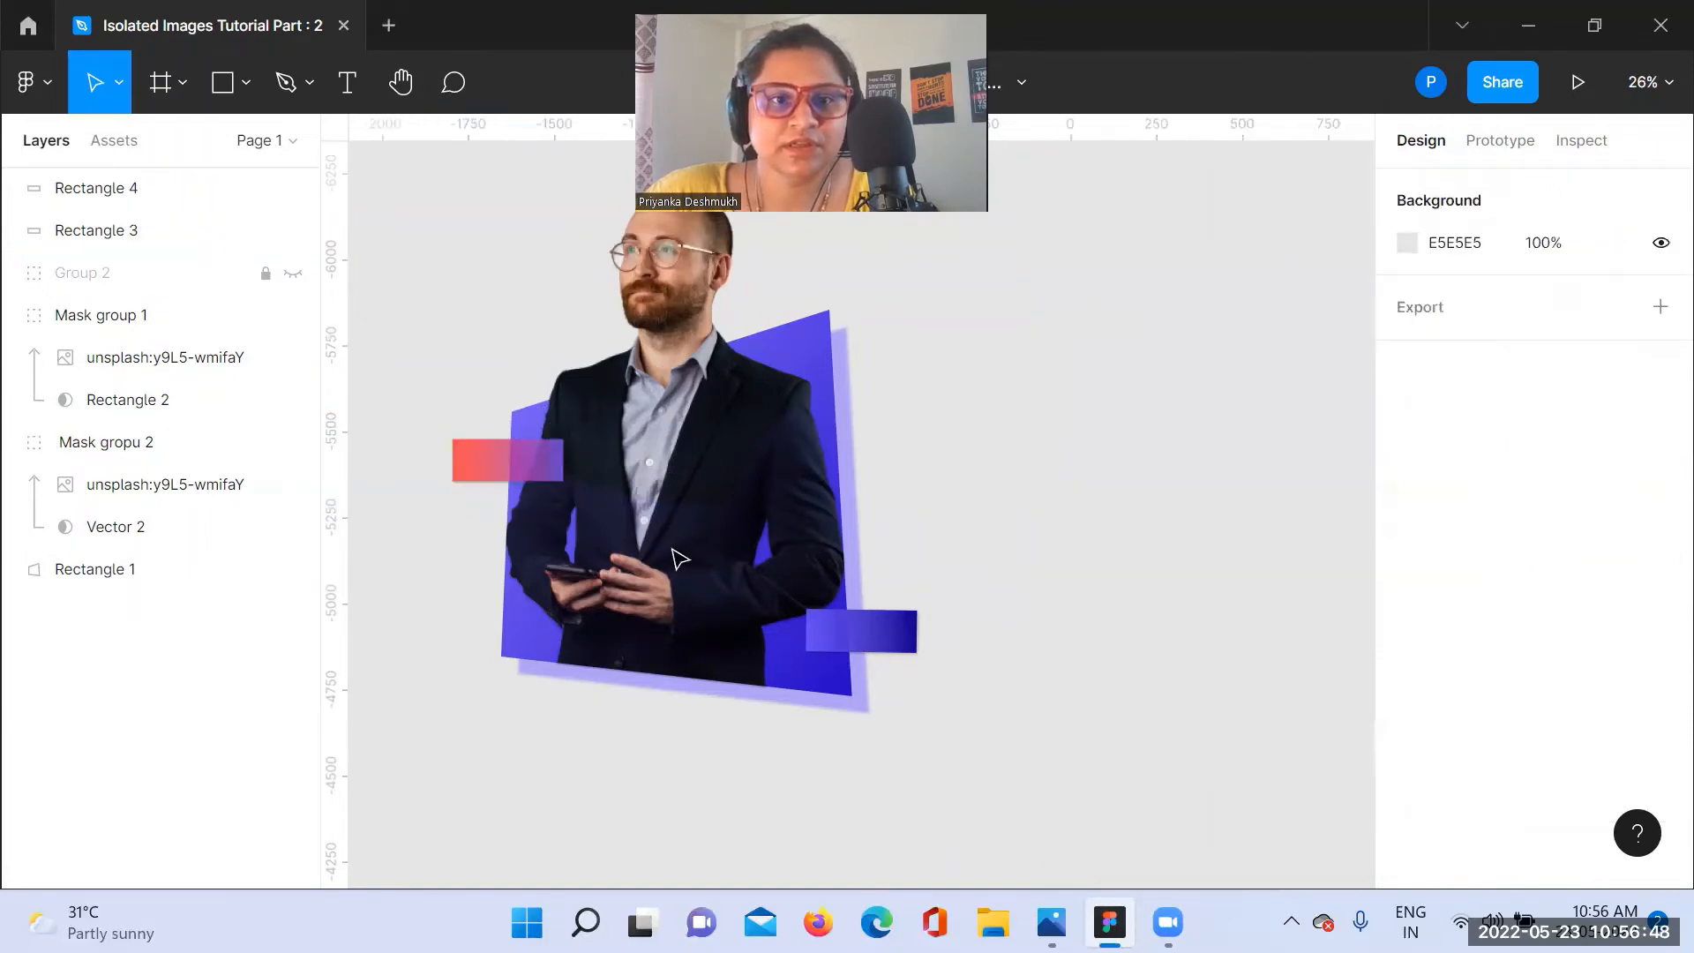
Step: Copy Rectangle 3's properties and paste them onto Rectangle 4 at the lower right edge
{"action": "left_click", "coordinate": [519, 468]}
{"action": "right_click", "coordinate": [510, 468]}
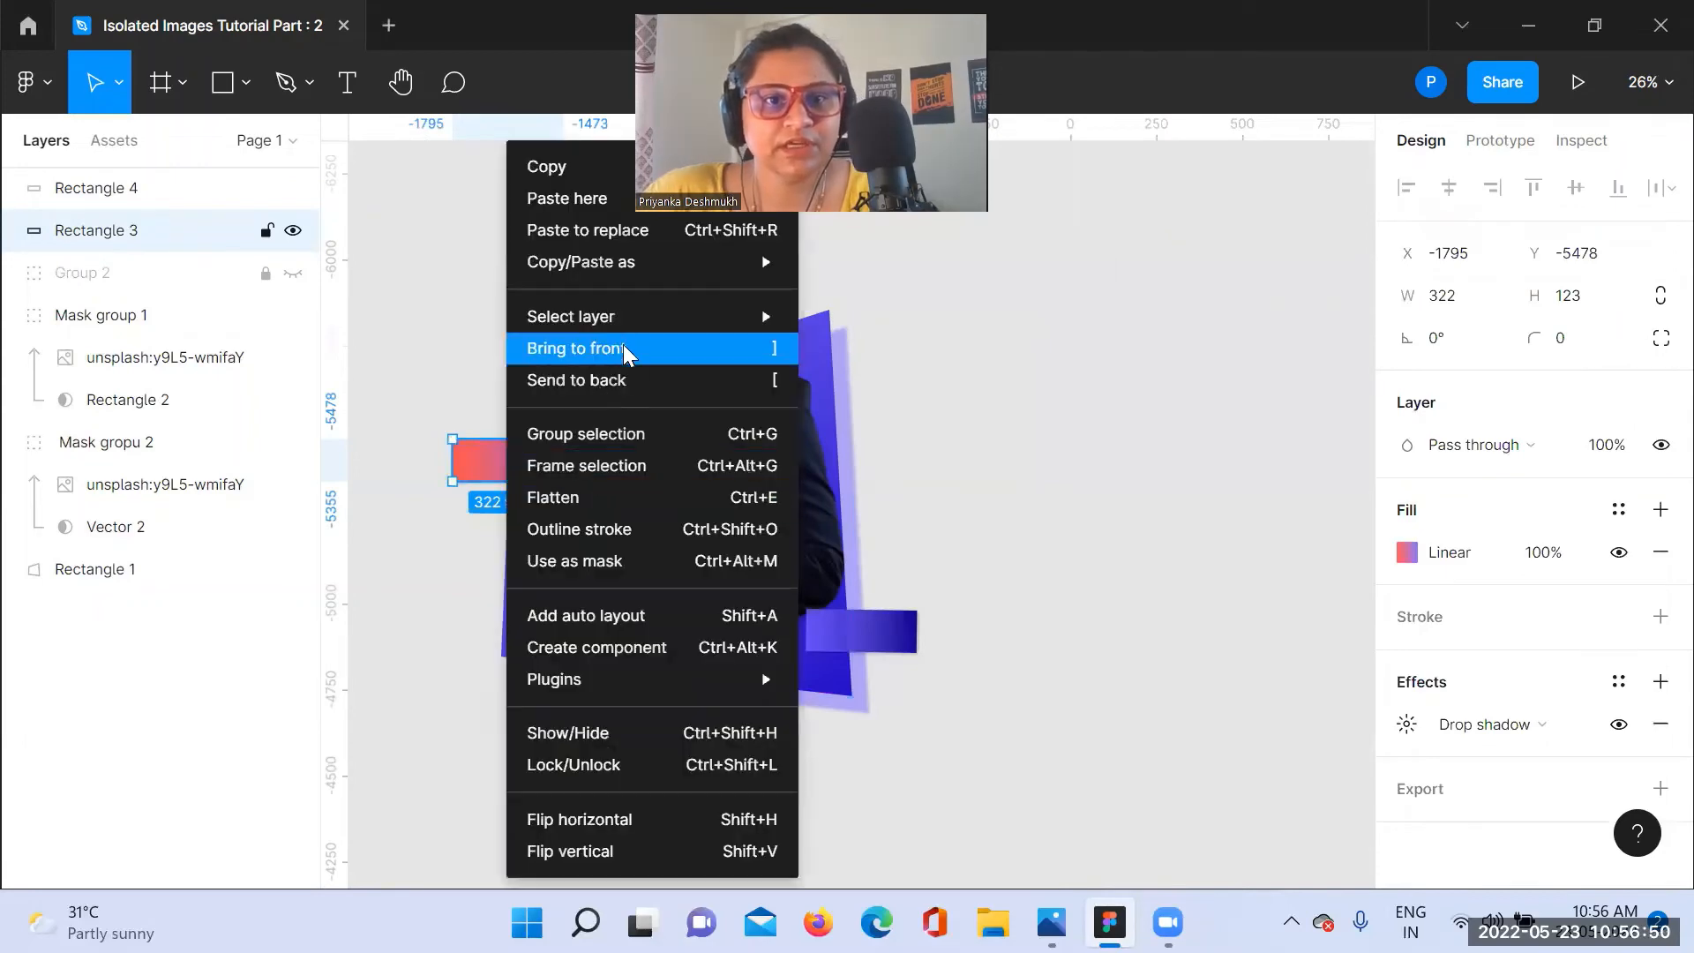
{"action": "mouse_move", "coordinate": [777, 265]}
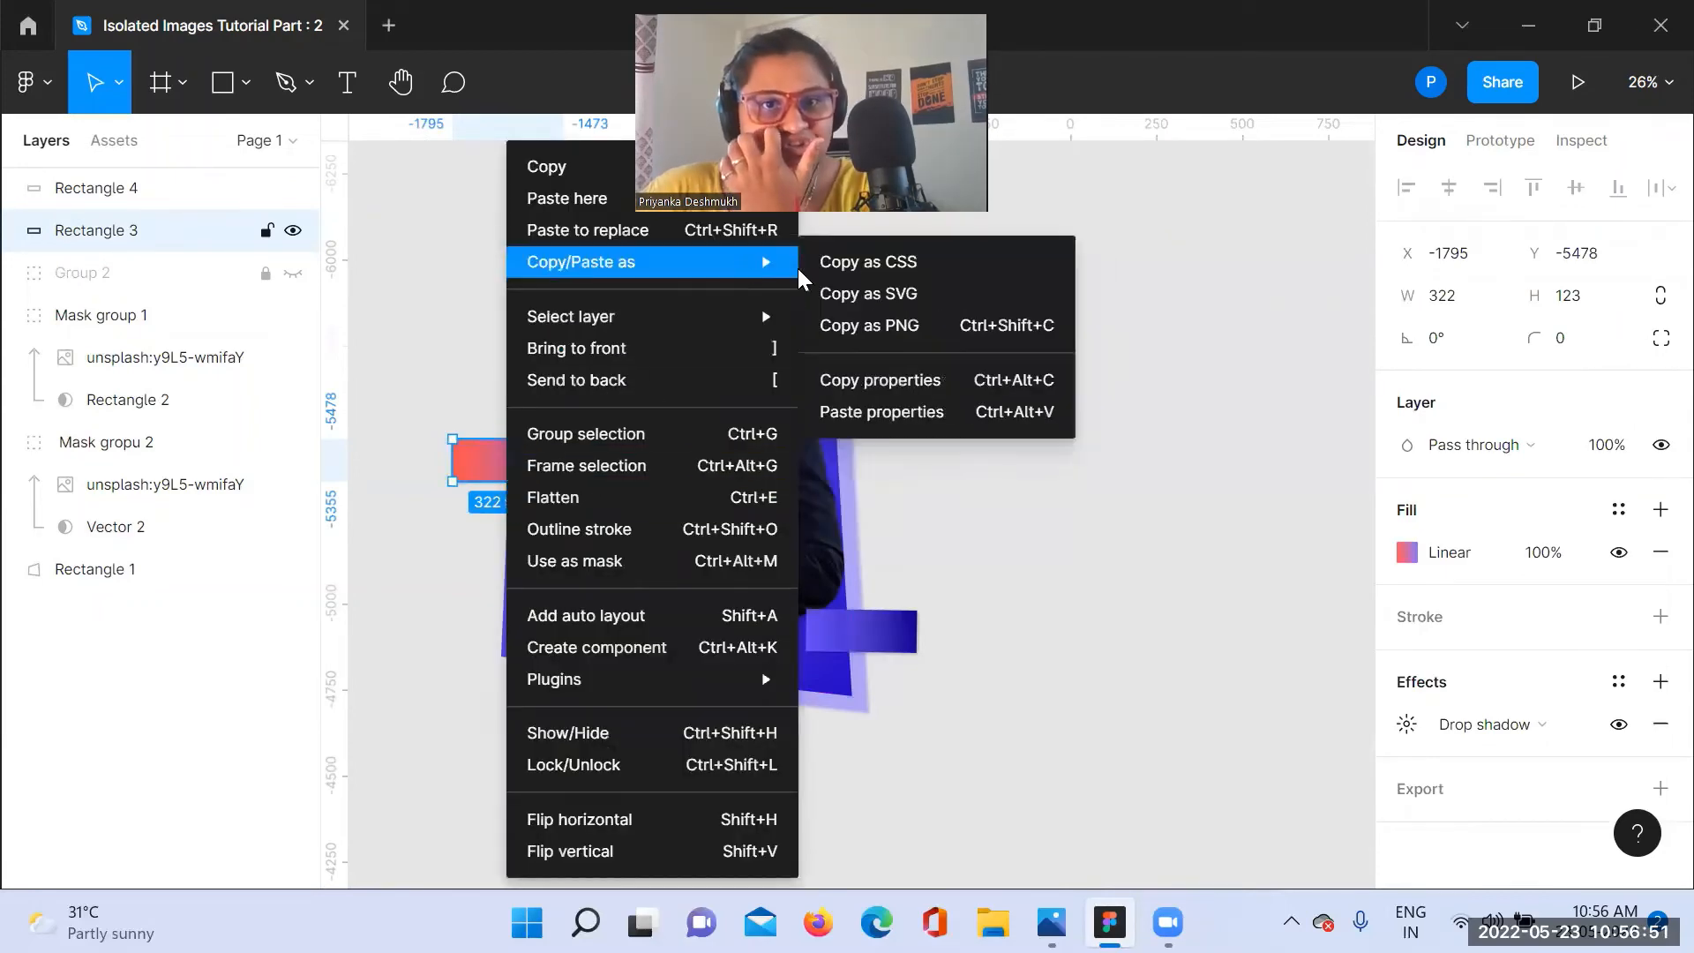
{"action": "left_click", "coordinate": [854, 381]}
{"action": "left_click", "coordinate": [900, 635]}
{"action": "right_click", "coordinate": [899, 635]}
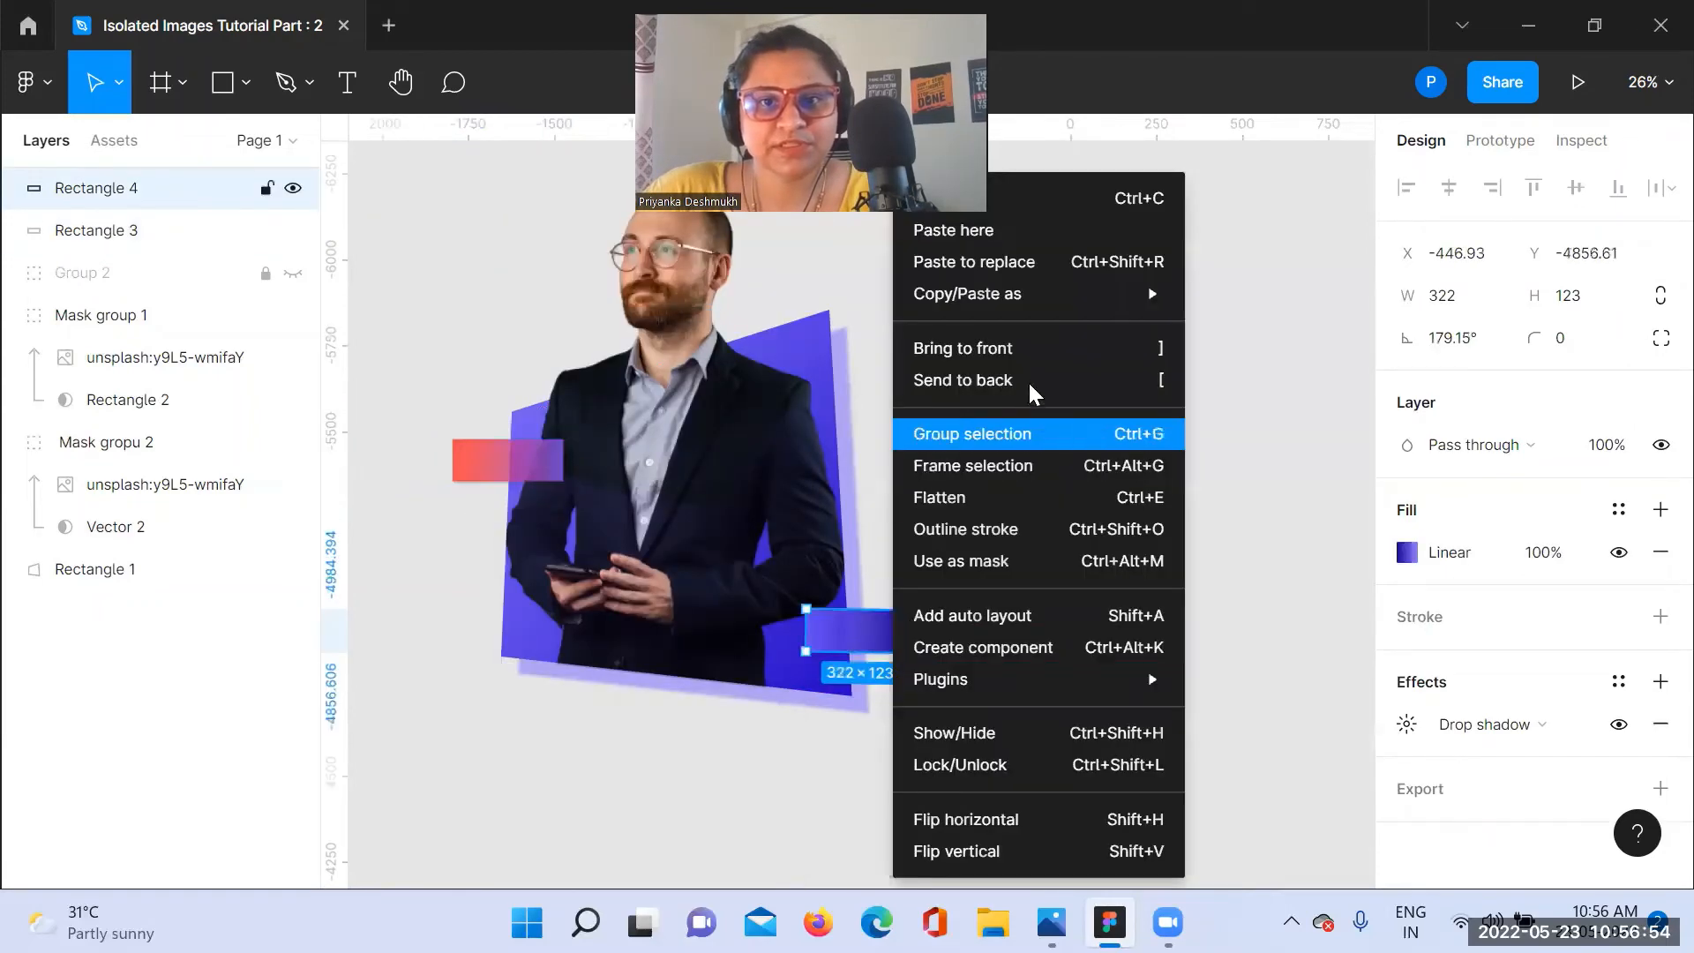
{"action": "mouse_move", "coordinate": [1077, 297]}
{"action": "left_click", "coordinate": [1289, 448]}
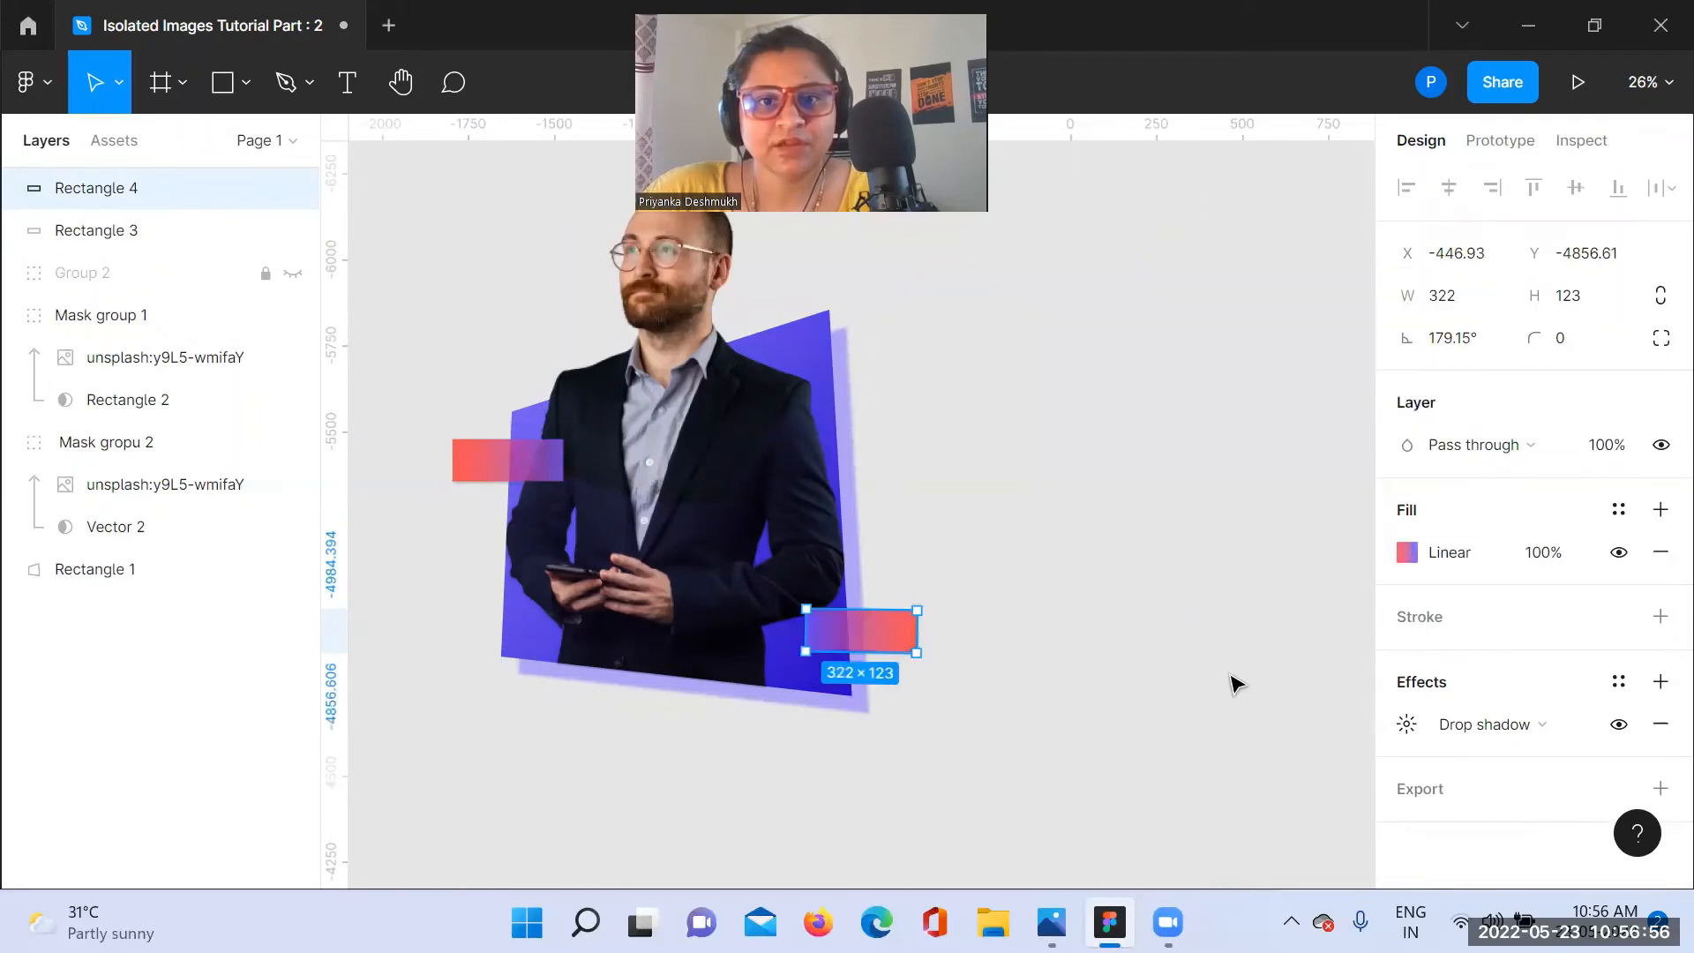
{"action": "left_click", "coordinate": [1235, 684]}
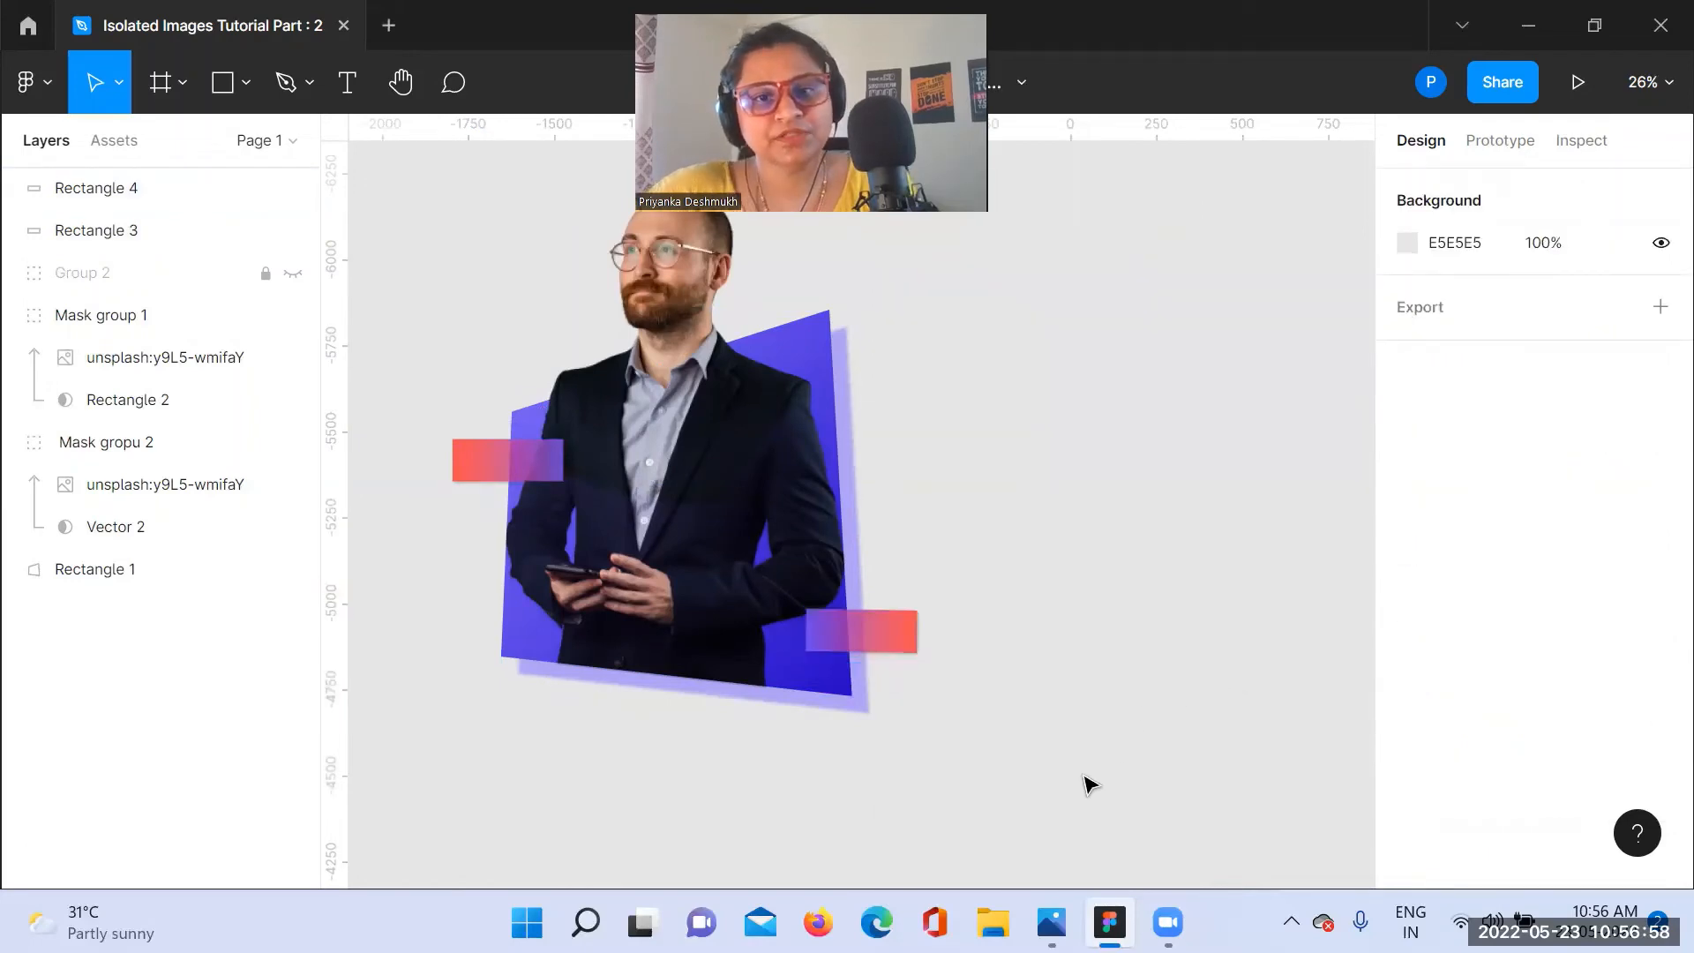
Step: Rotate Rectangle 4 back around and set its rotation to 0°
{"action": "left_click", "coordinate": [876, 642]}
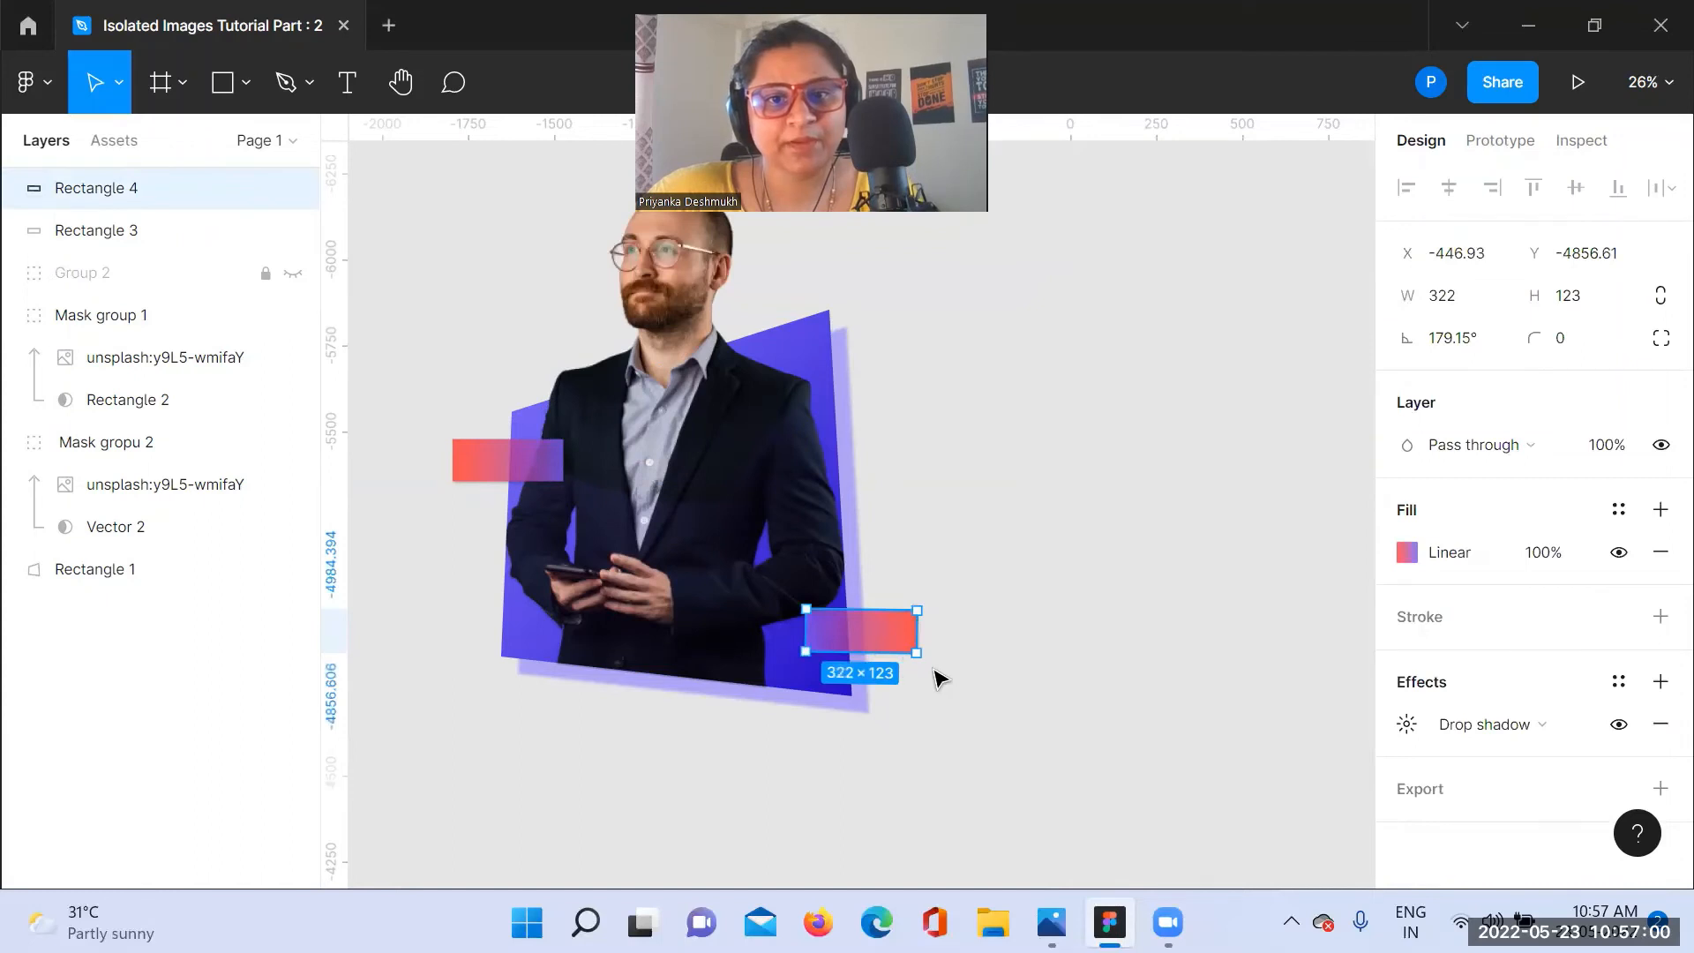
{"action": "left_click_drag", "start_coordinate": [926, 665], "coordinate": [917, 629]}
{"action": "left_click", "coordinate": [1033, 613]}
{"action": "left_click", "coordinate": [905, 635]}
{"action": "left_click", "coordinate": [1468, 344]}
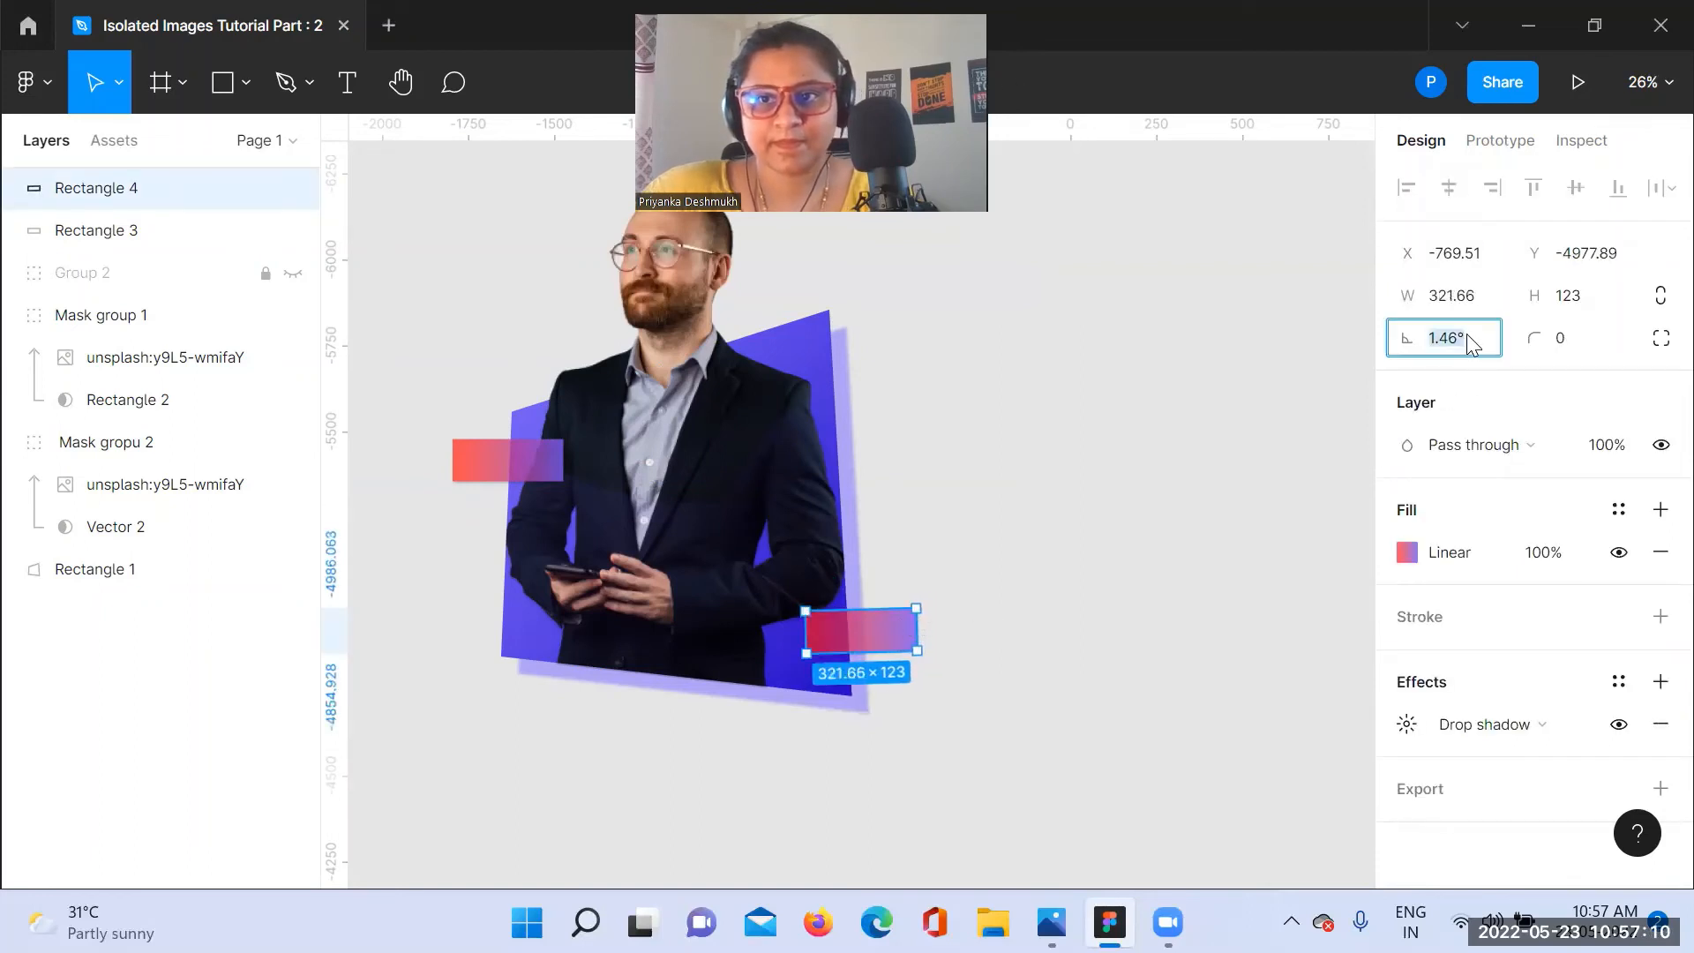
{"action": "type", "text": "0"}
{"action": "key", "text": "Return"}
{"action": "left_click", "coordinate": [1213, 563]}
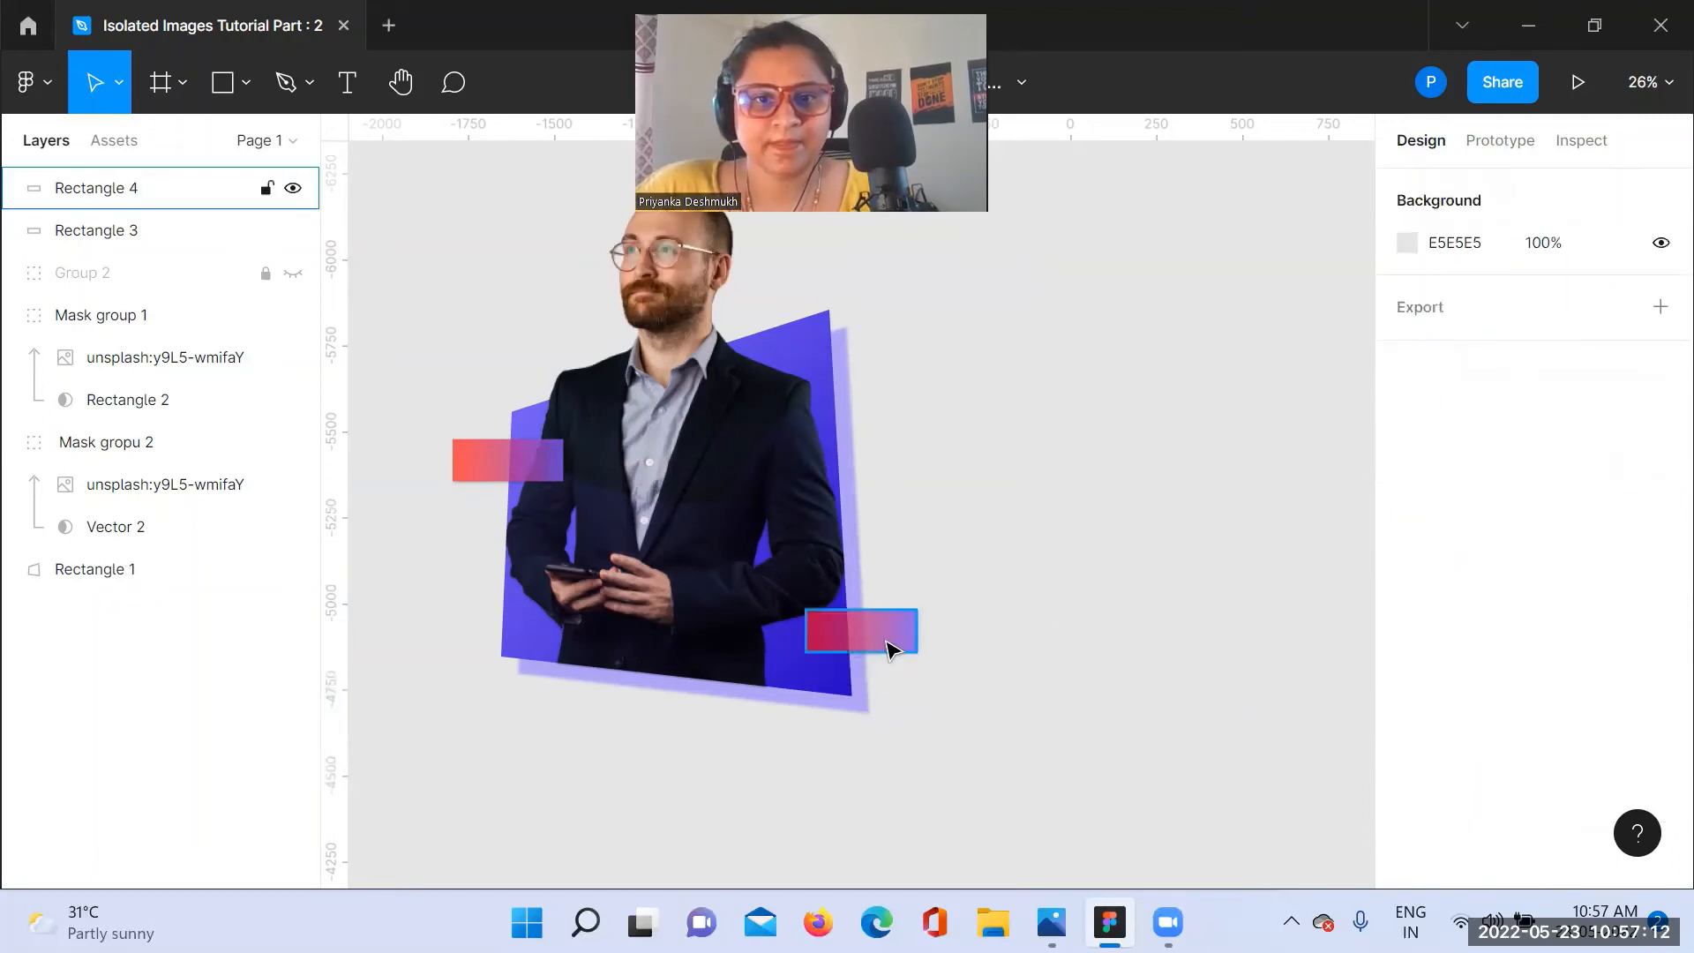
Step: Move Rectangle 4 slightly higher on the purple shape's right edge and enlarge it to about 416 × 124
{"action": "left_click", "coordinate": [886, 647]}
{"action": "left_click_drag", "start_coordinate": [878, 651], "coordinate": [855, 612]}
{"action": "left_click", "coordinate": [944, 575]}
{"action": "left_click", "coordinate": [816, 637]}
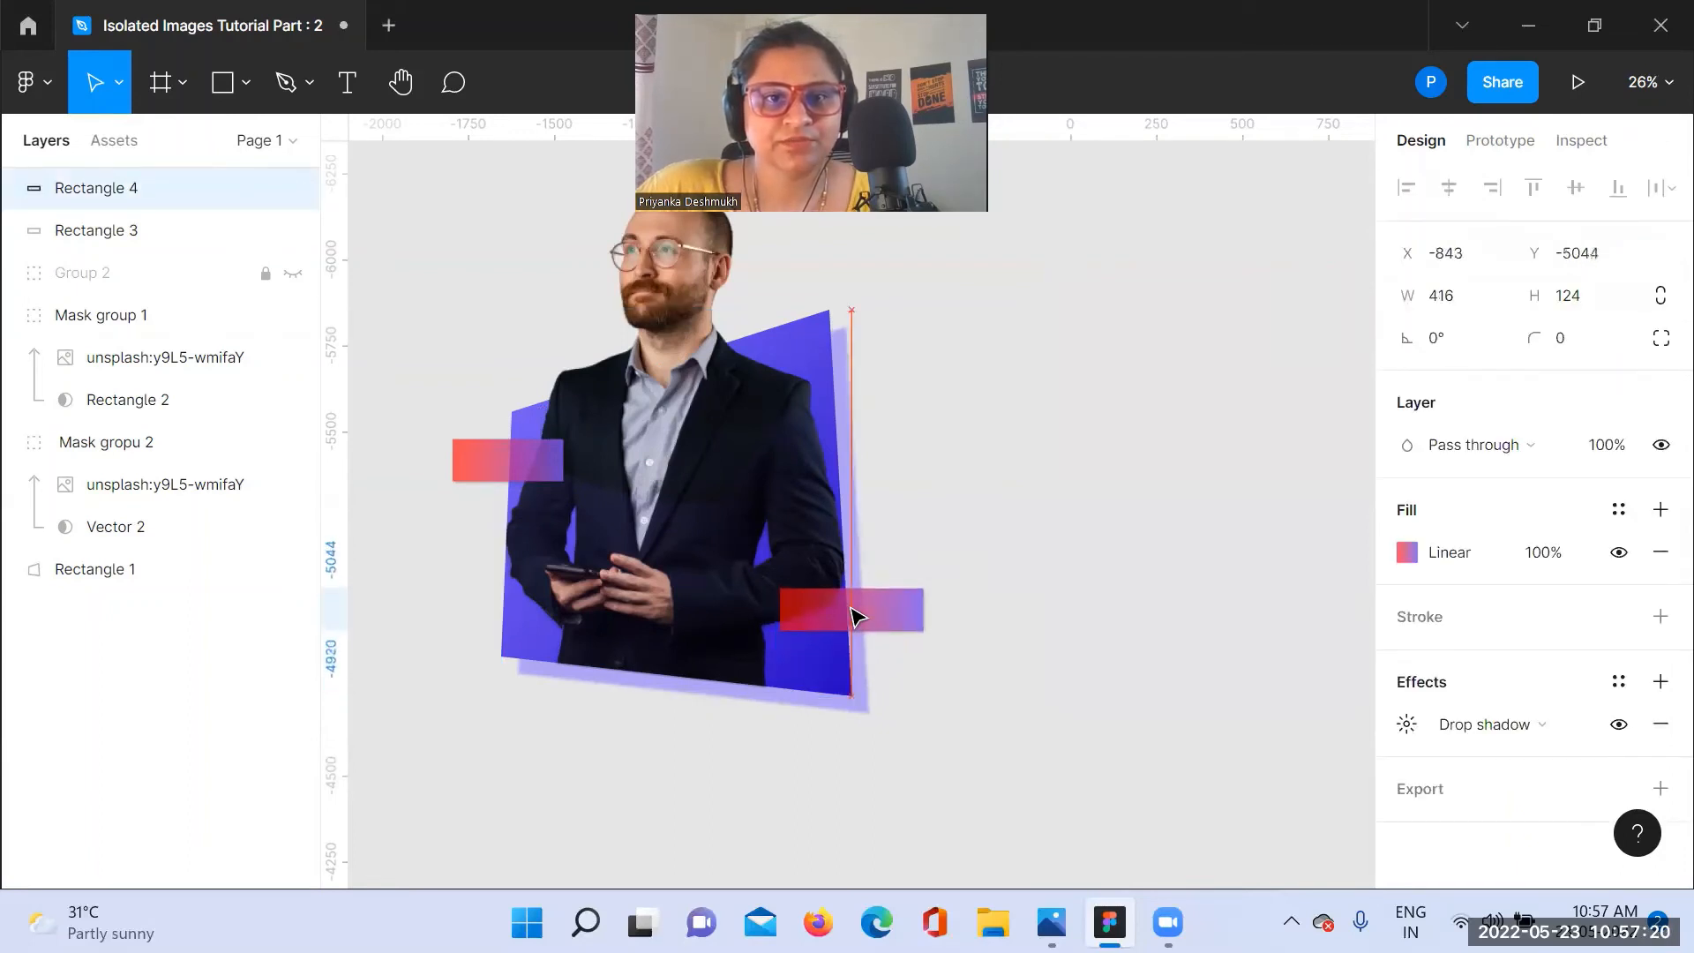
Step: Add a text label reading "FB Group Expert" on the gradient rectangle at the purple shape's left edge
{"action": "left_click", "coordinate": [1067, 526]}
{"action": "left_click", "coordinate": [342, 79]}
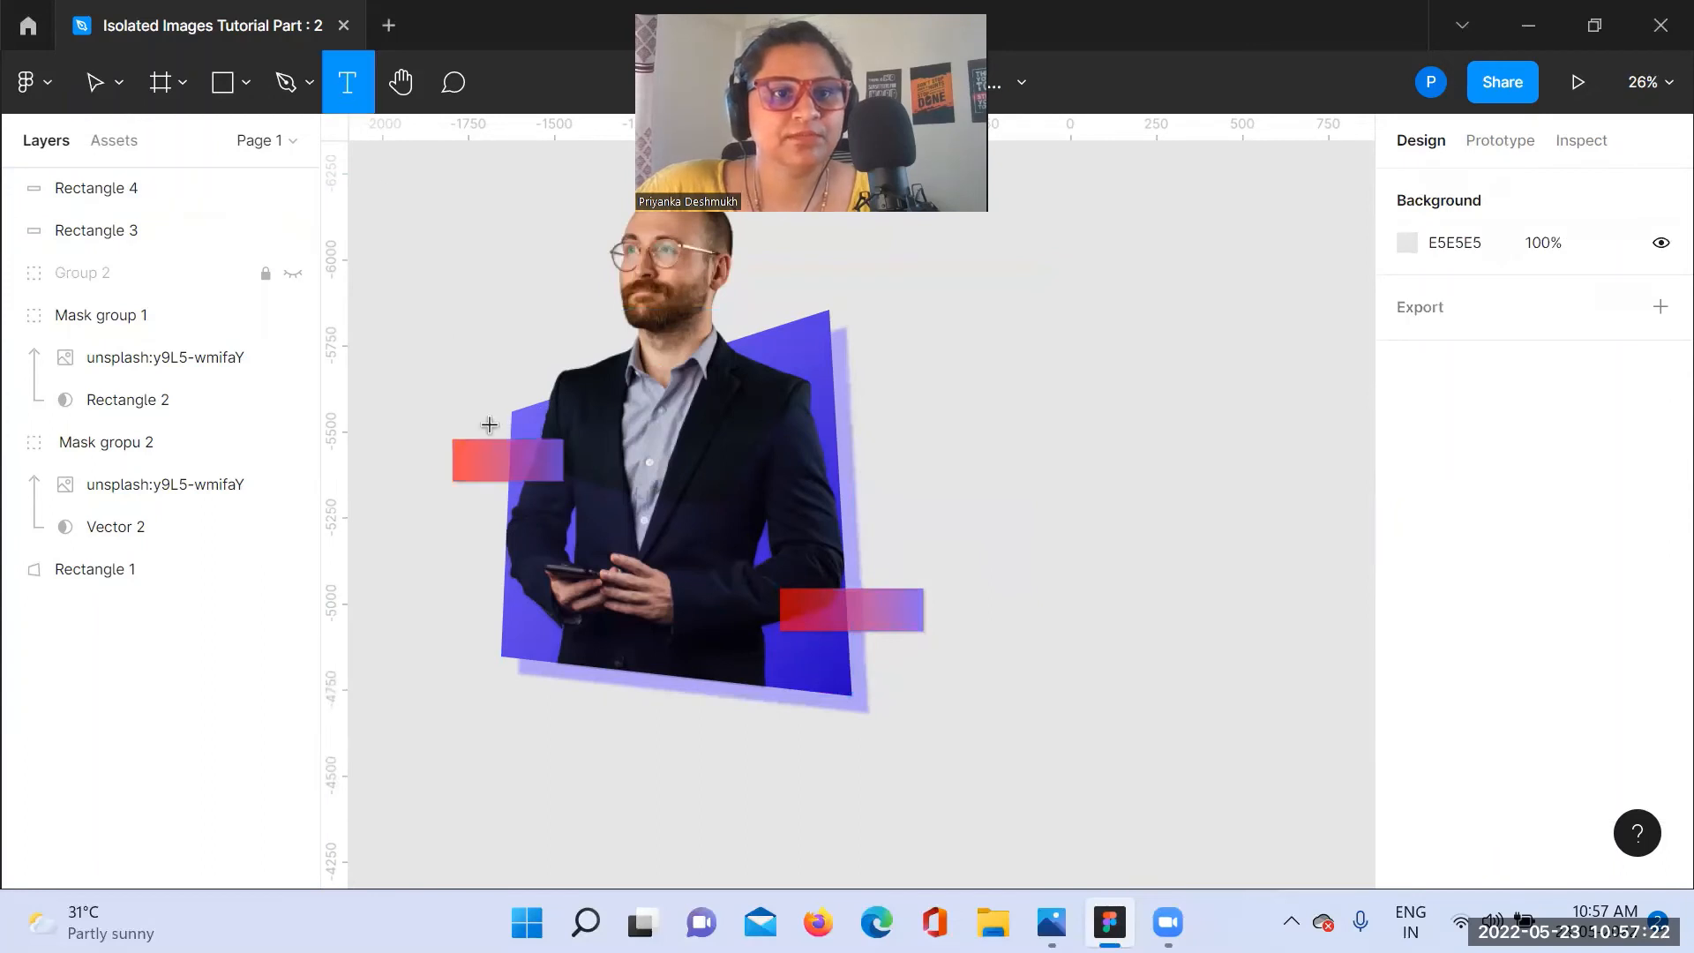
{"action": "left_click", "coordinate": [481, 448]}
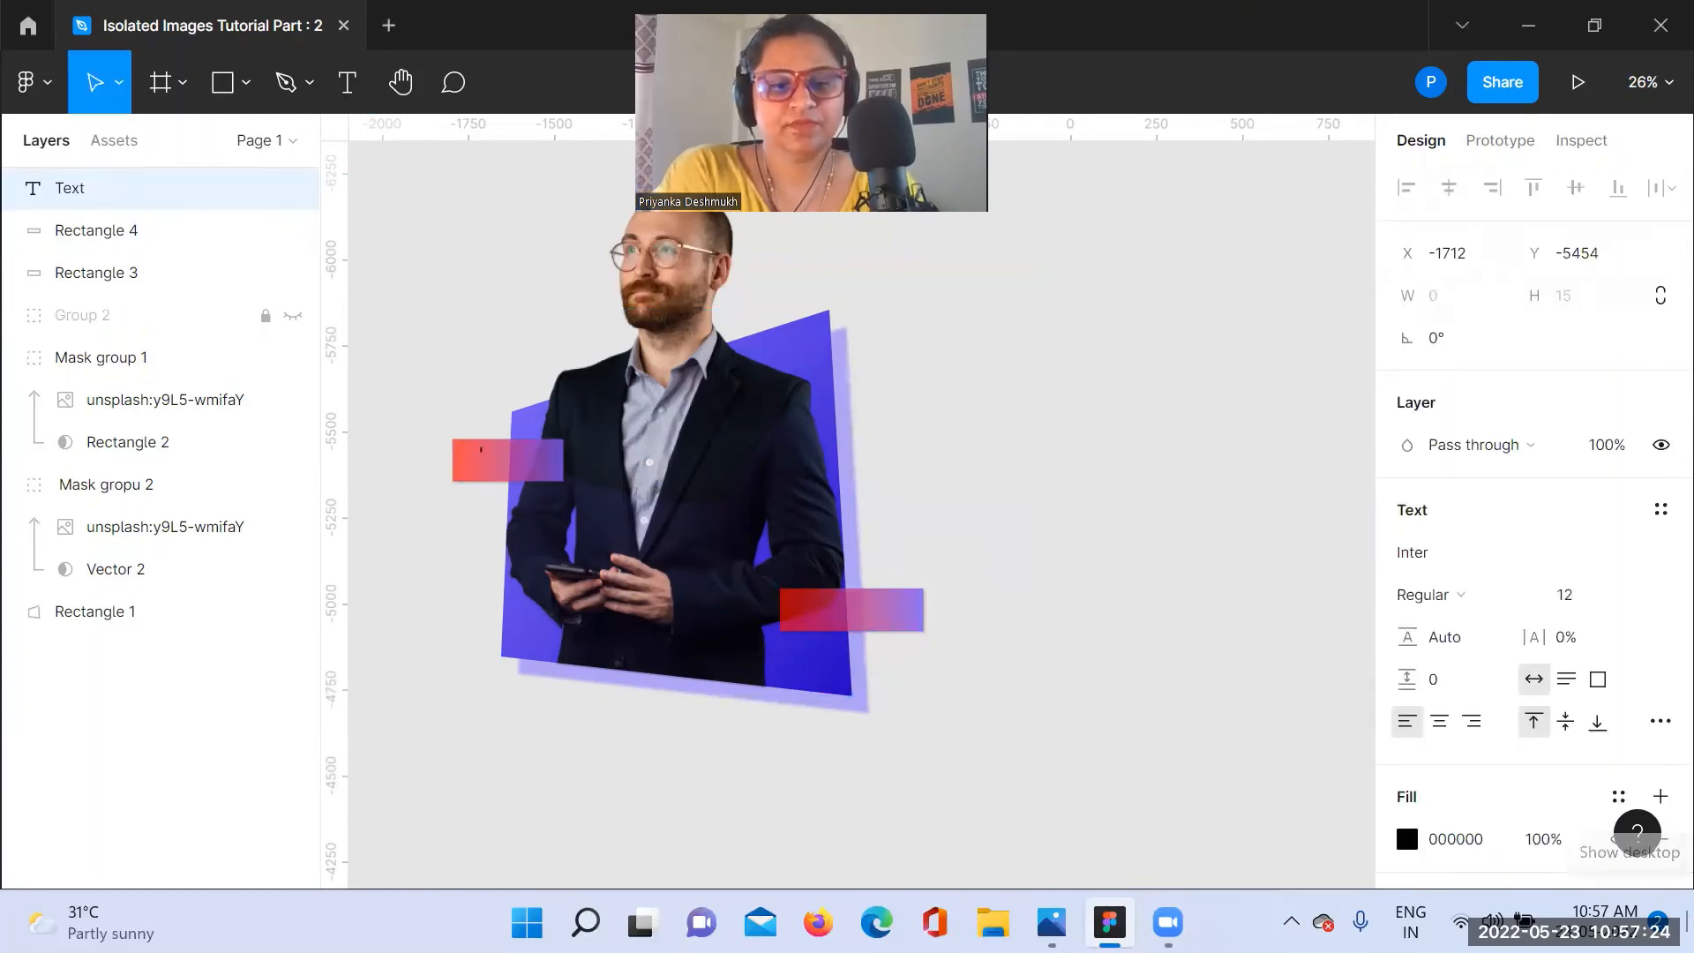
{"action": "type", "text": "Fu"}
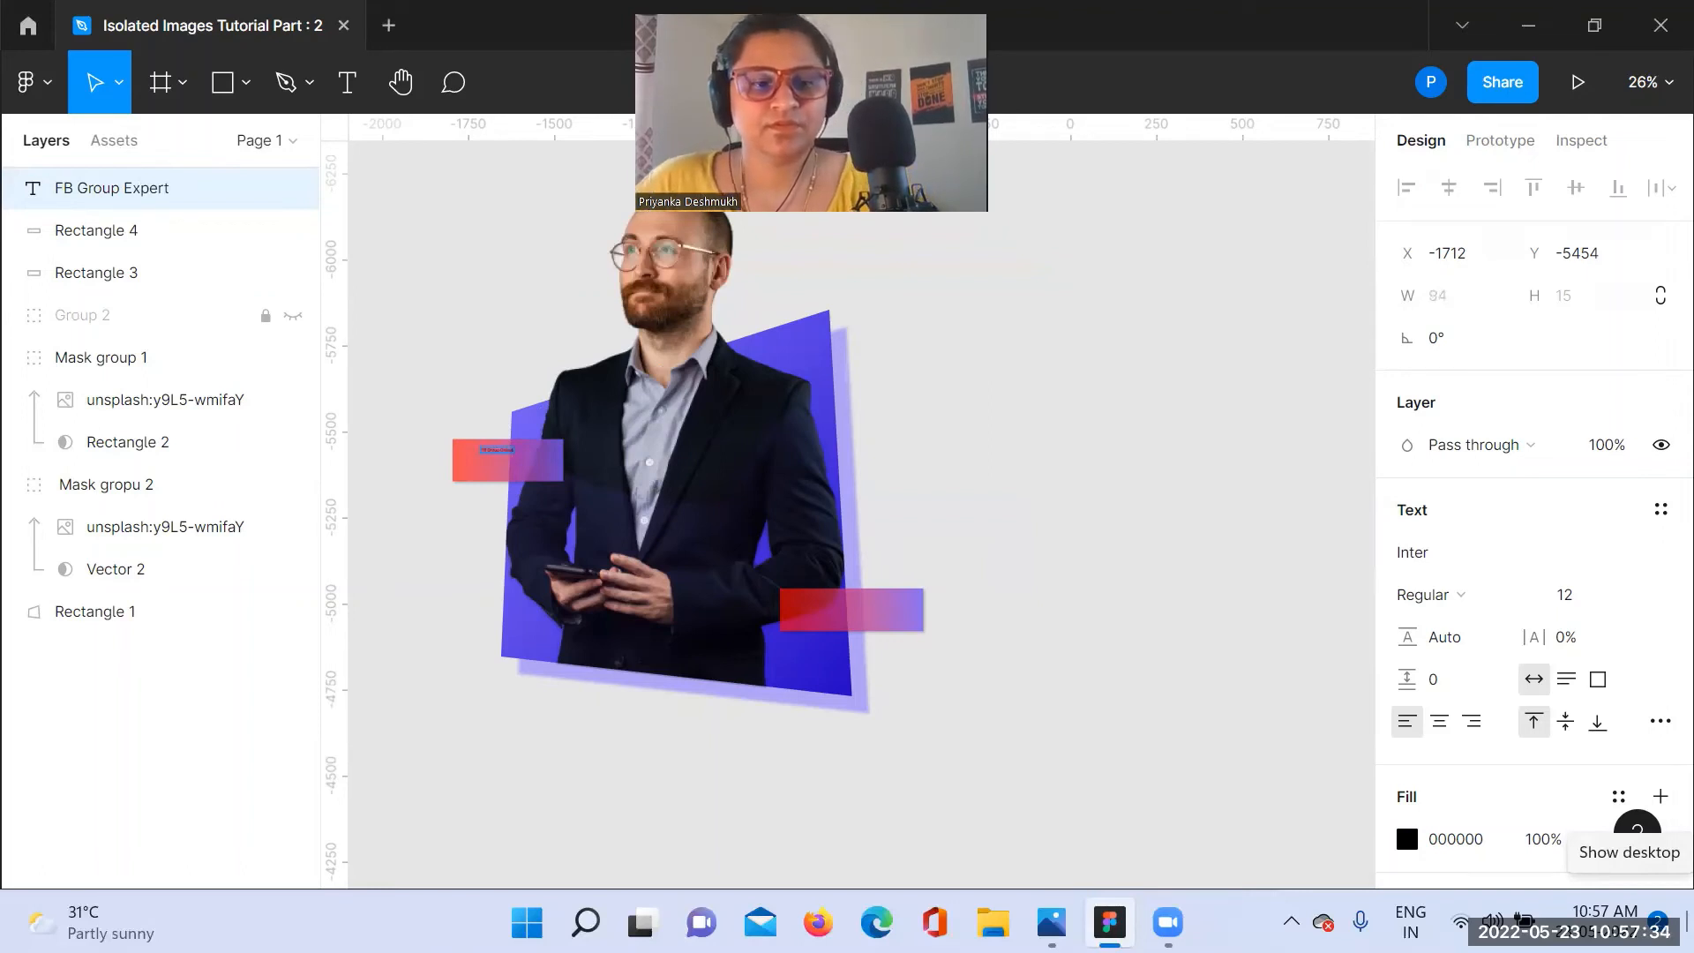
{"action": "type", "text": "A"}
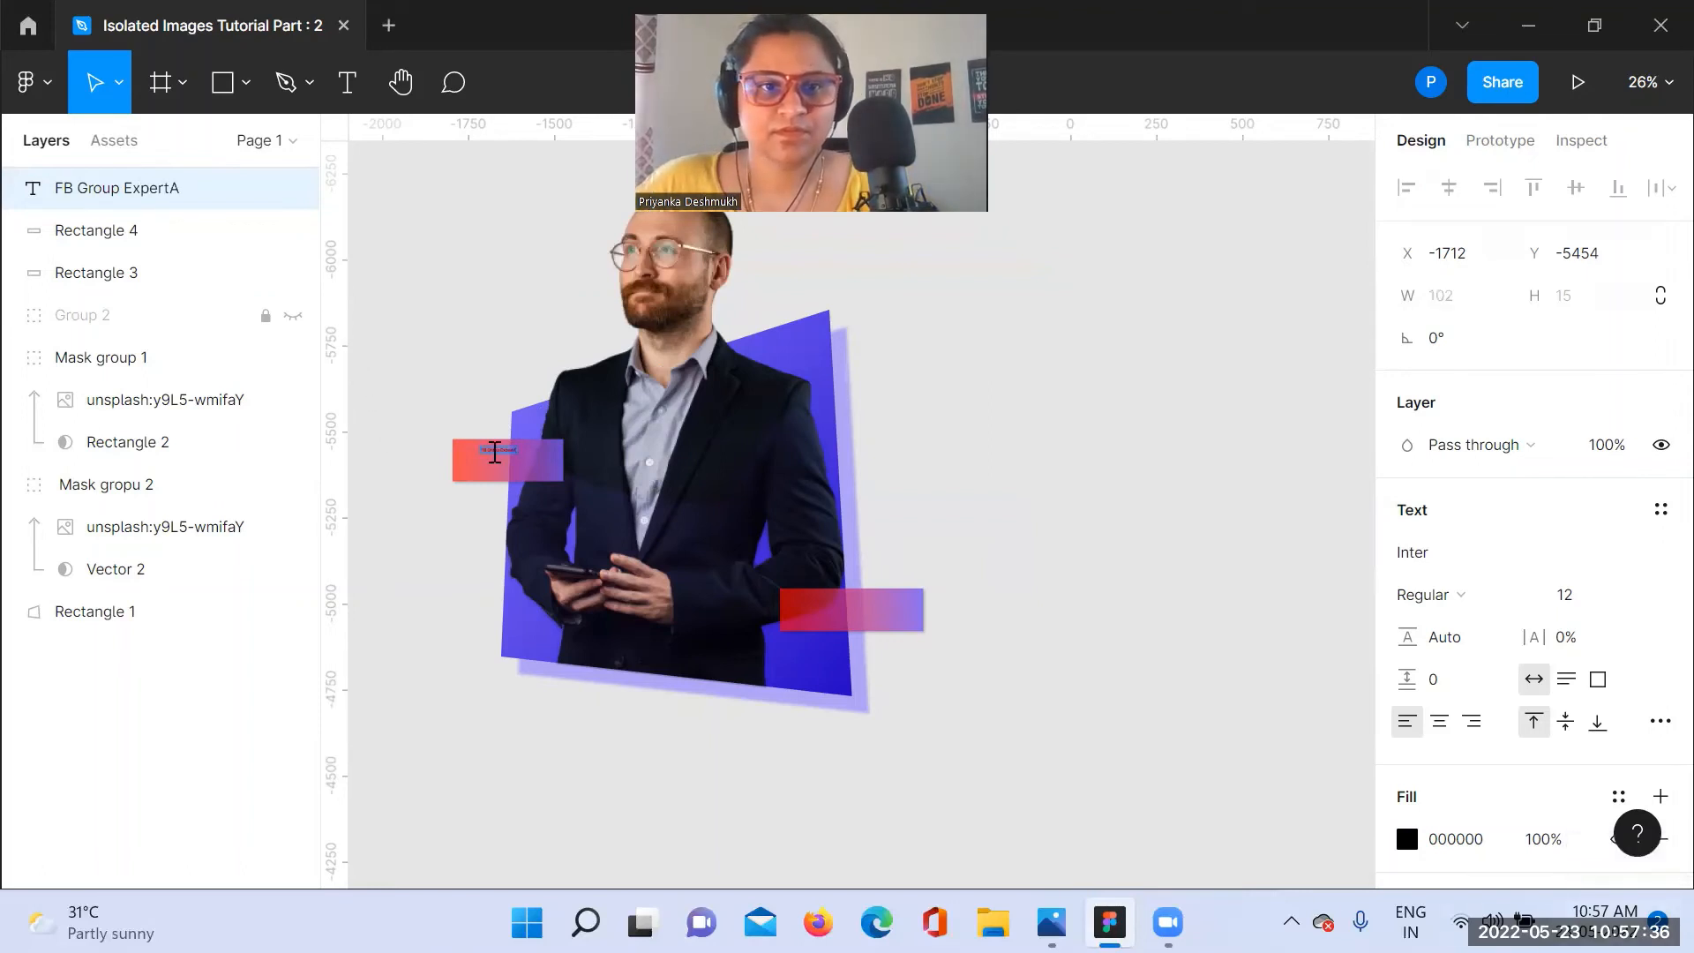
{"action": "double_click", "coordinate": [495, 451]}
{"action": "type", "text": "A"}
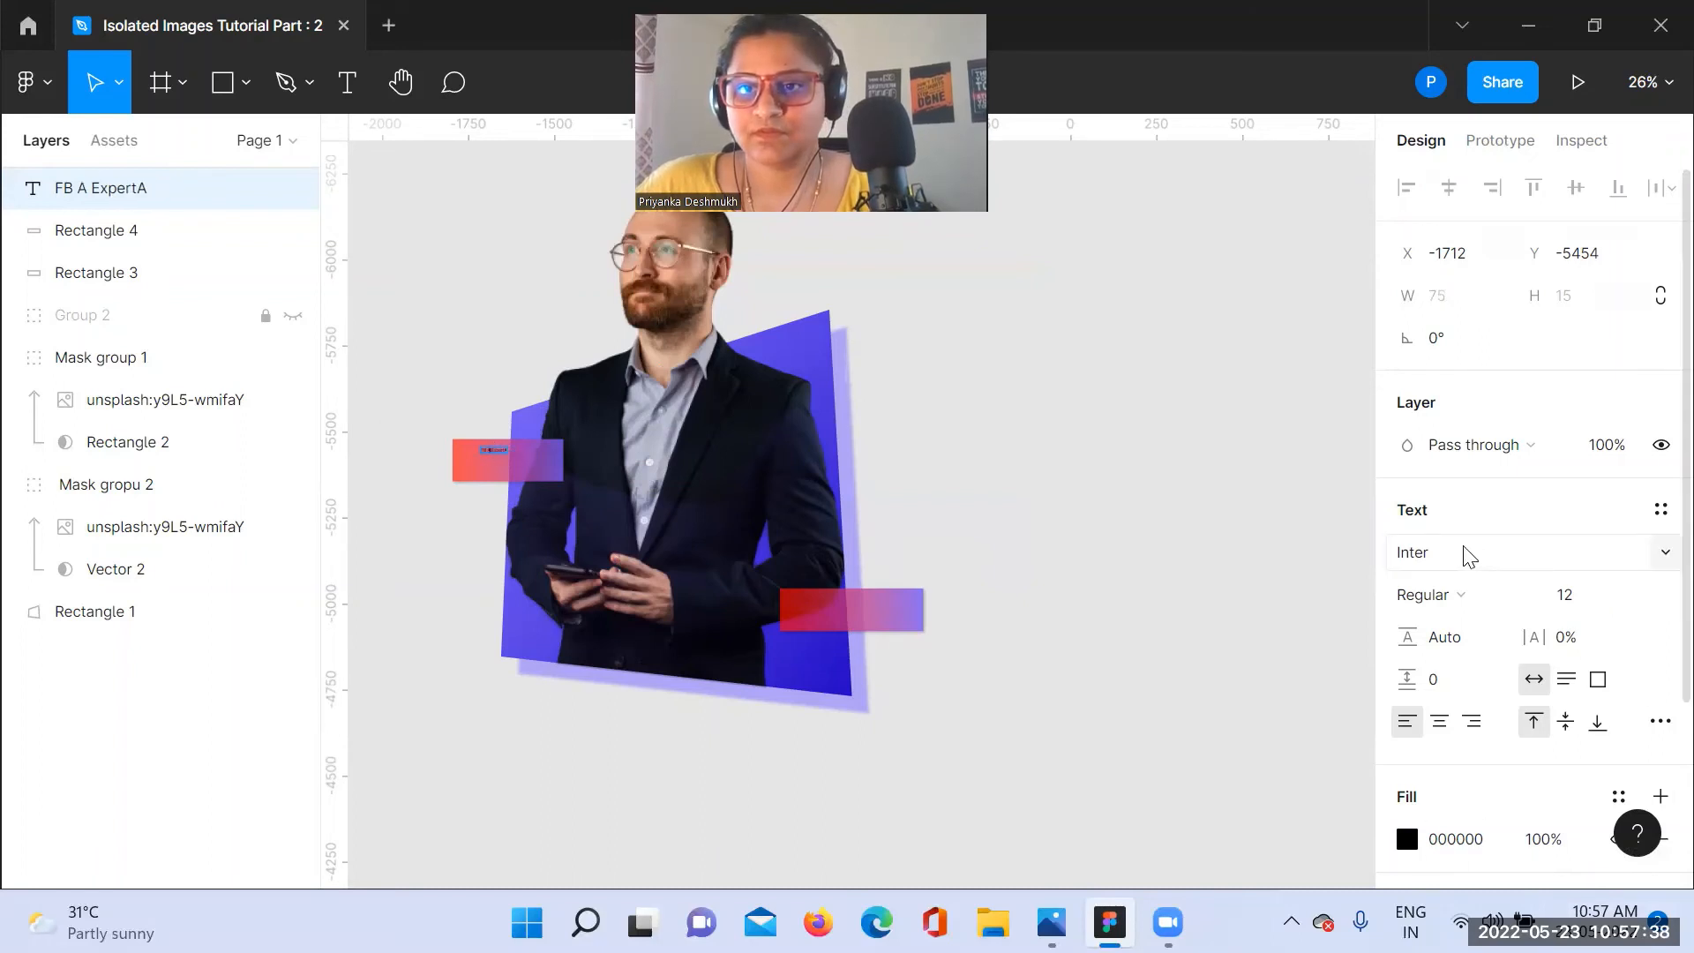
Step: Set the label's font to Saira and its size to 40
{"action": "left_click", "coordinate": [1465, 553]}
{"action": "type", "text": "Saira"}
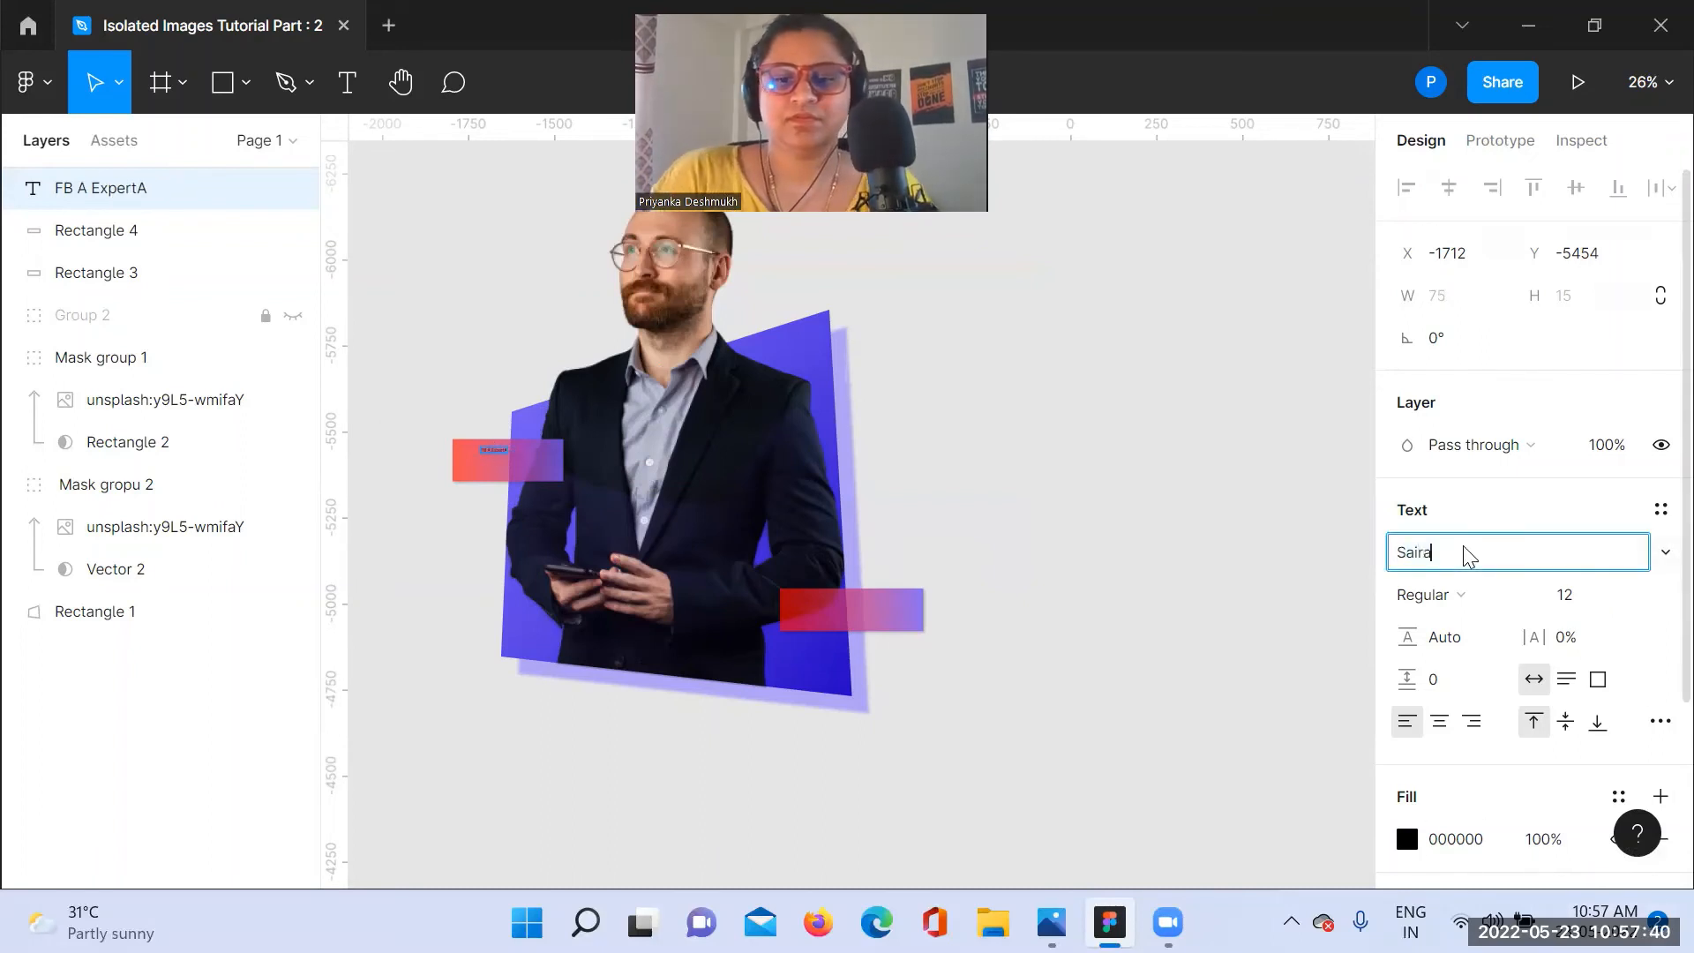
{"action": "key", "text": "Return"}
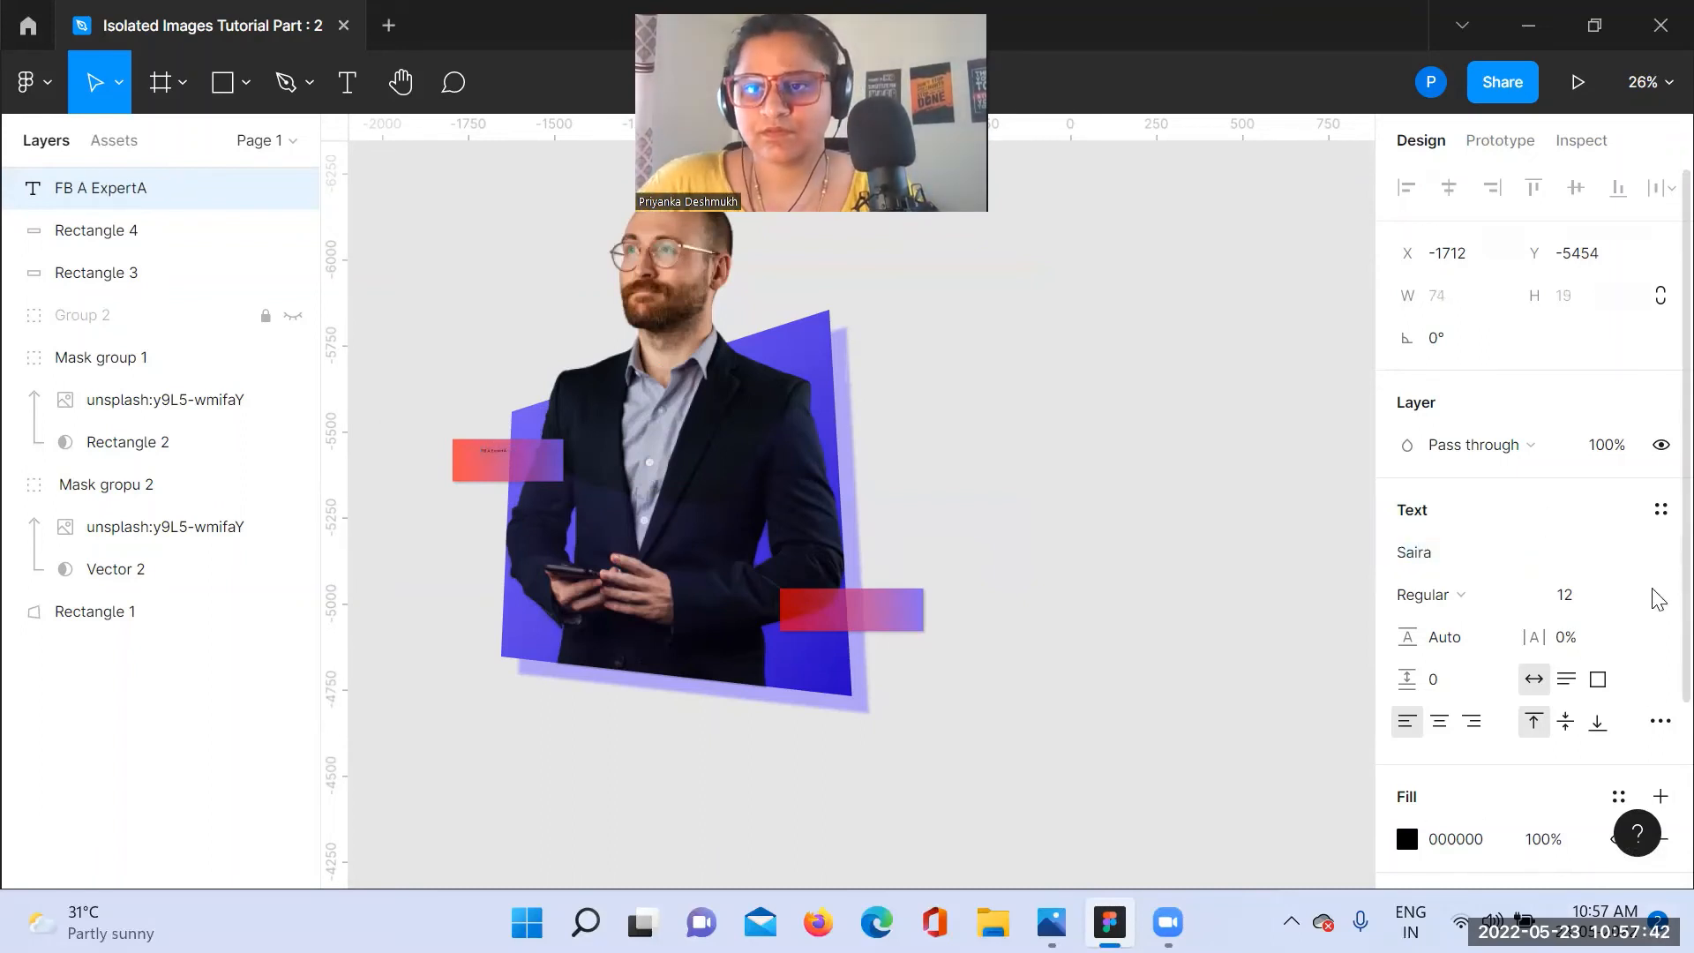
{"action": "left_click", "coordinate": [1639, 596]}
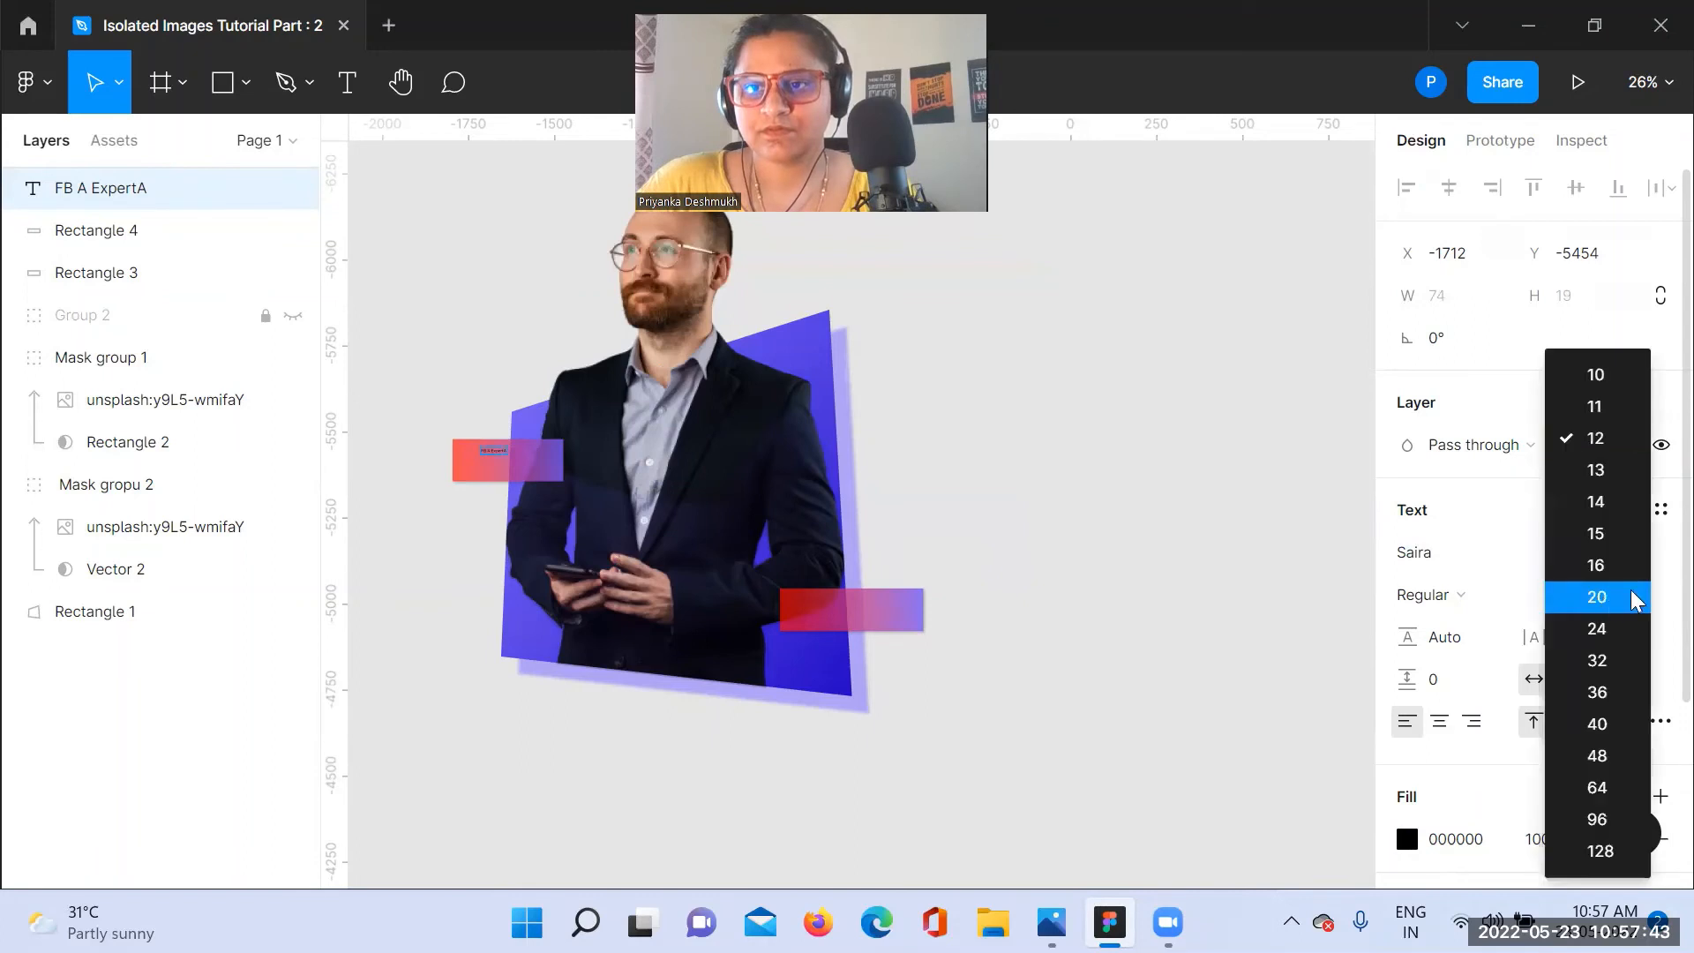
{"action": "left_click", "coordinate": [1596, 663]}
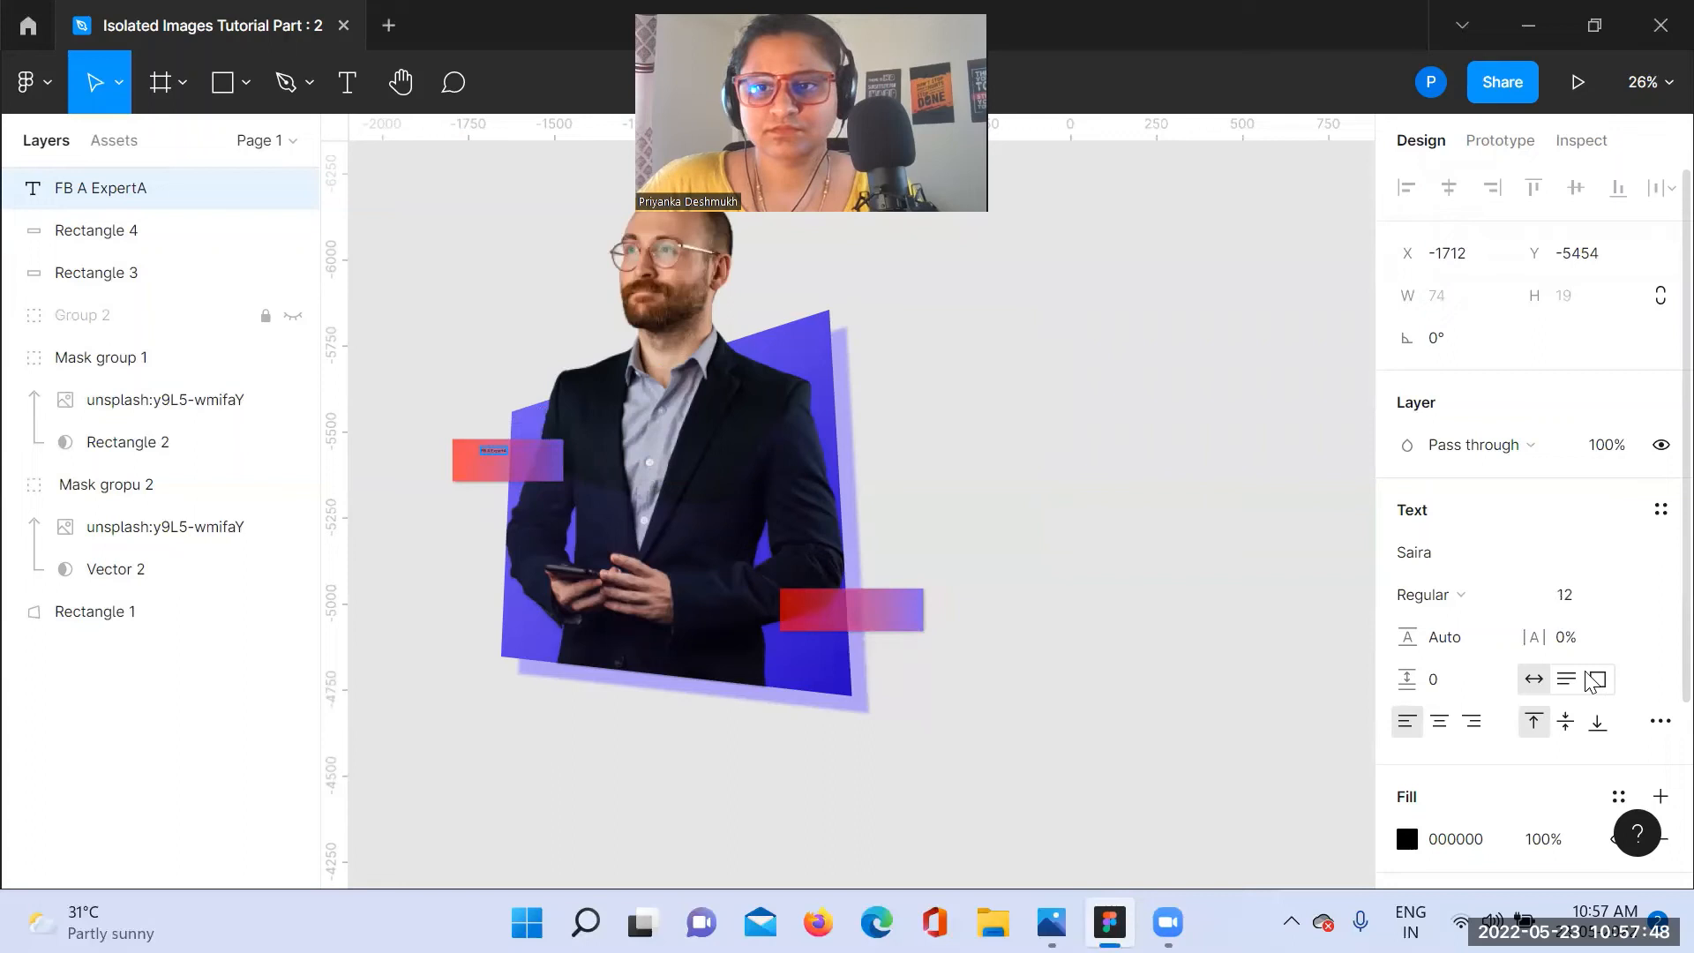
{"action": "left_click", "coordinate": [1632, 596]}
{"action": "left_click", "coordinate": [1599, 662]}
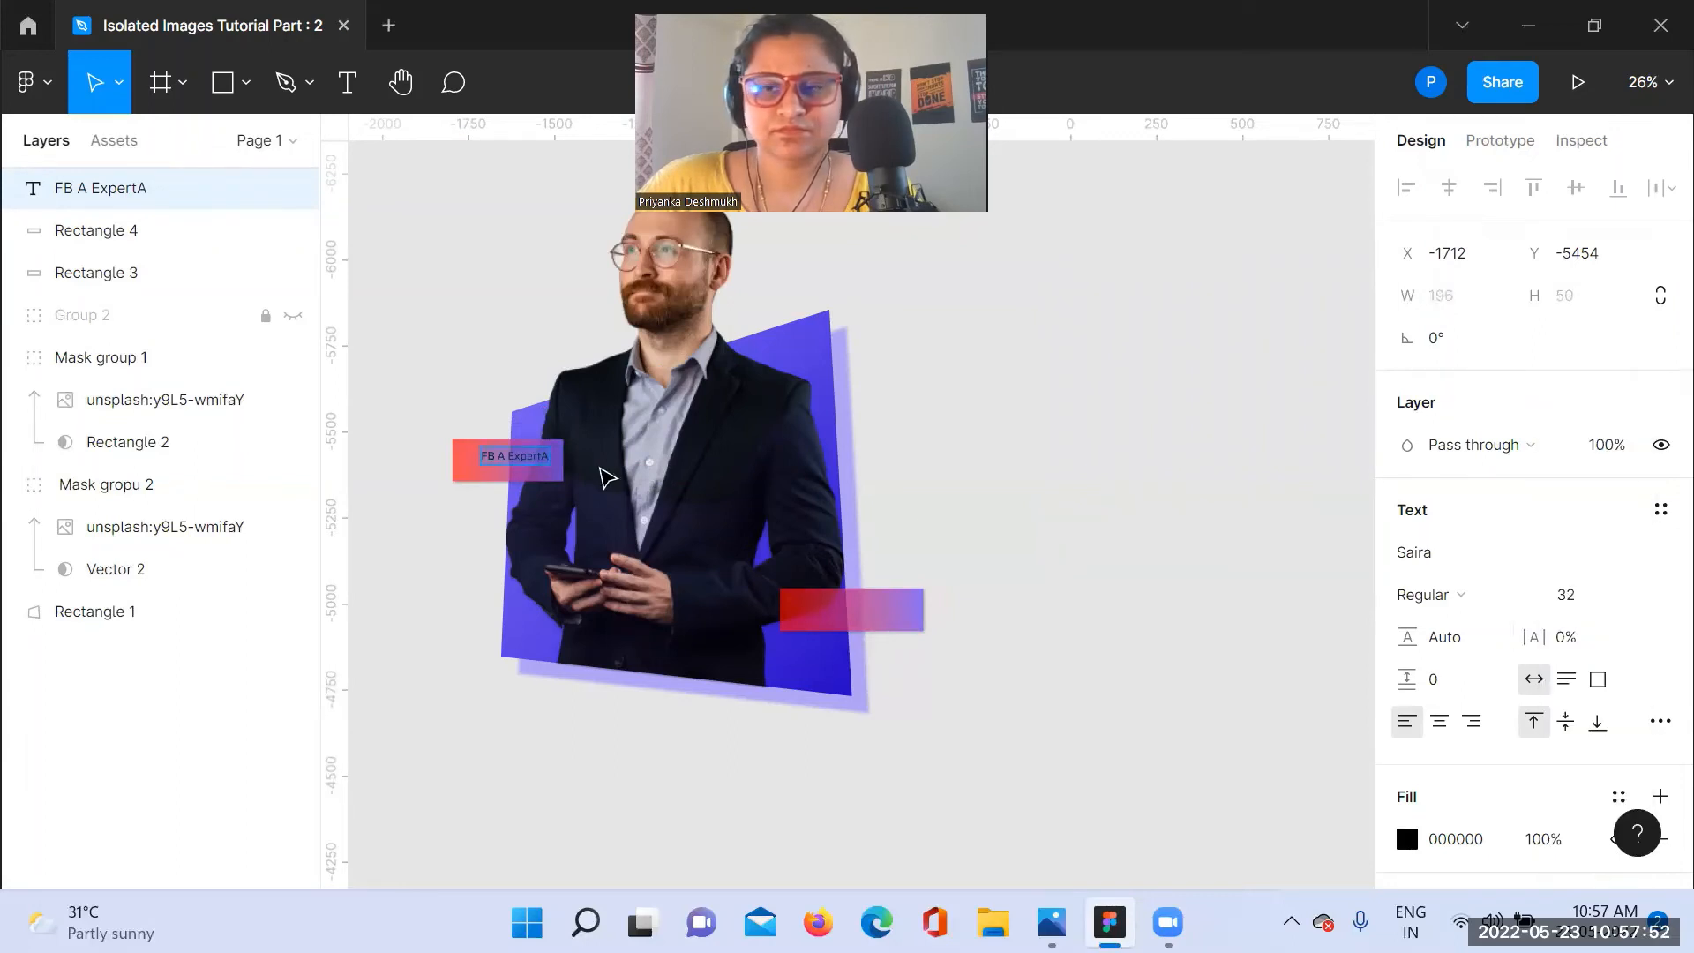
{"action": "left_click", "coordinate": [1632, 597]}
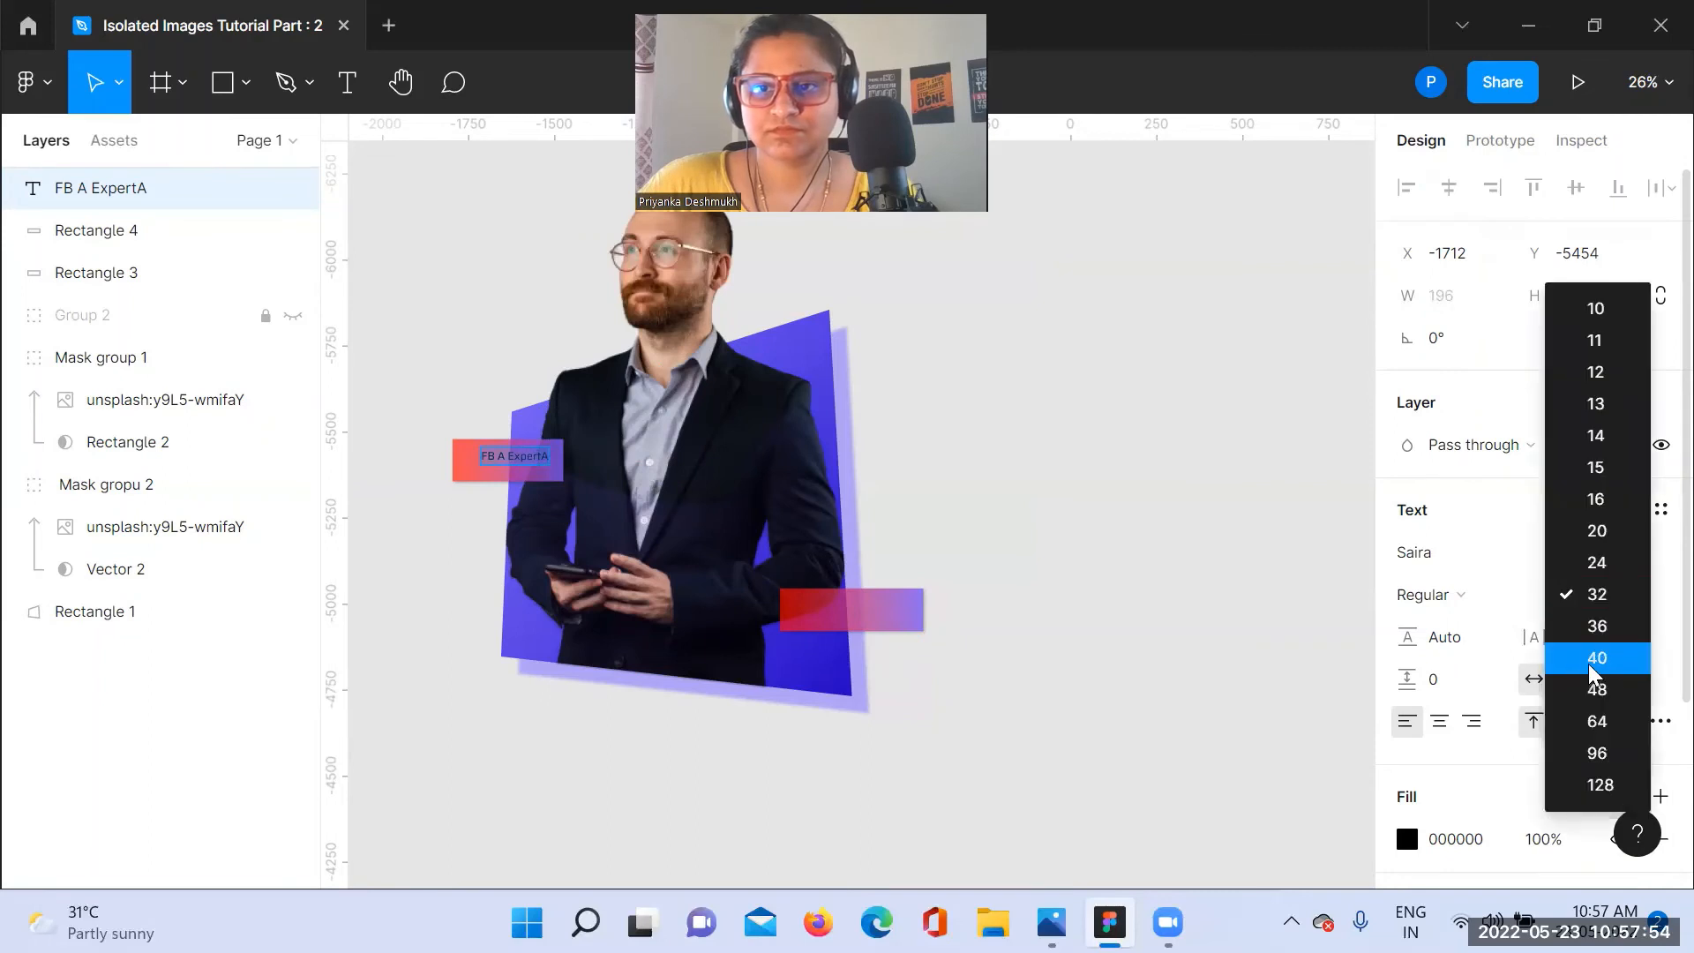
{"action": "left_click", "coordinate": [1588, 664]}
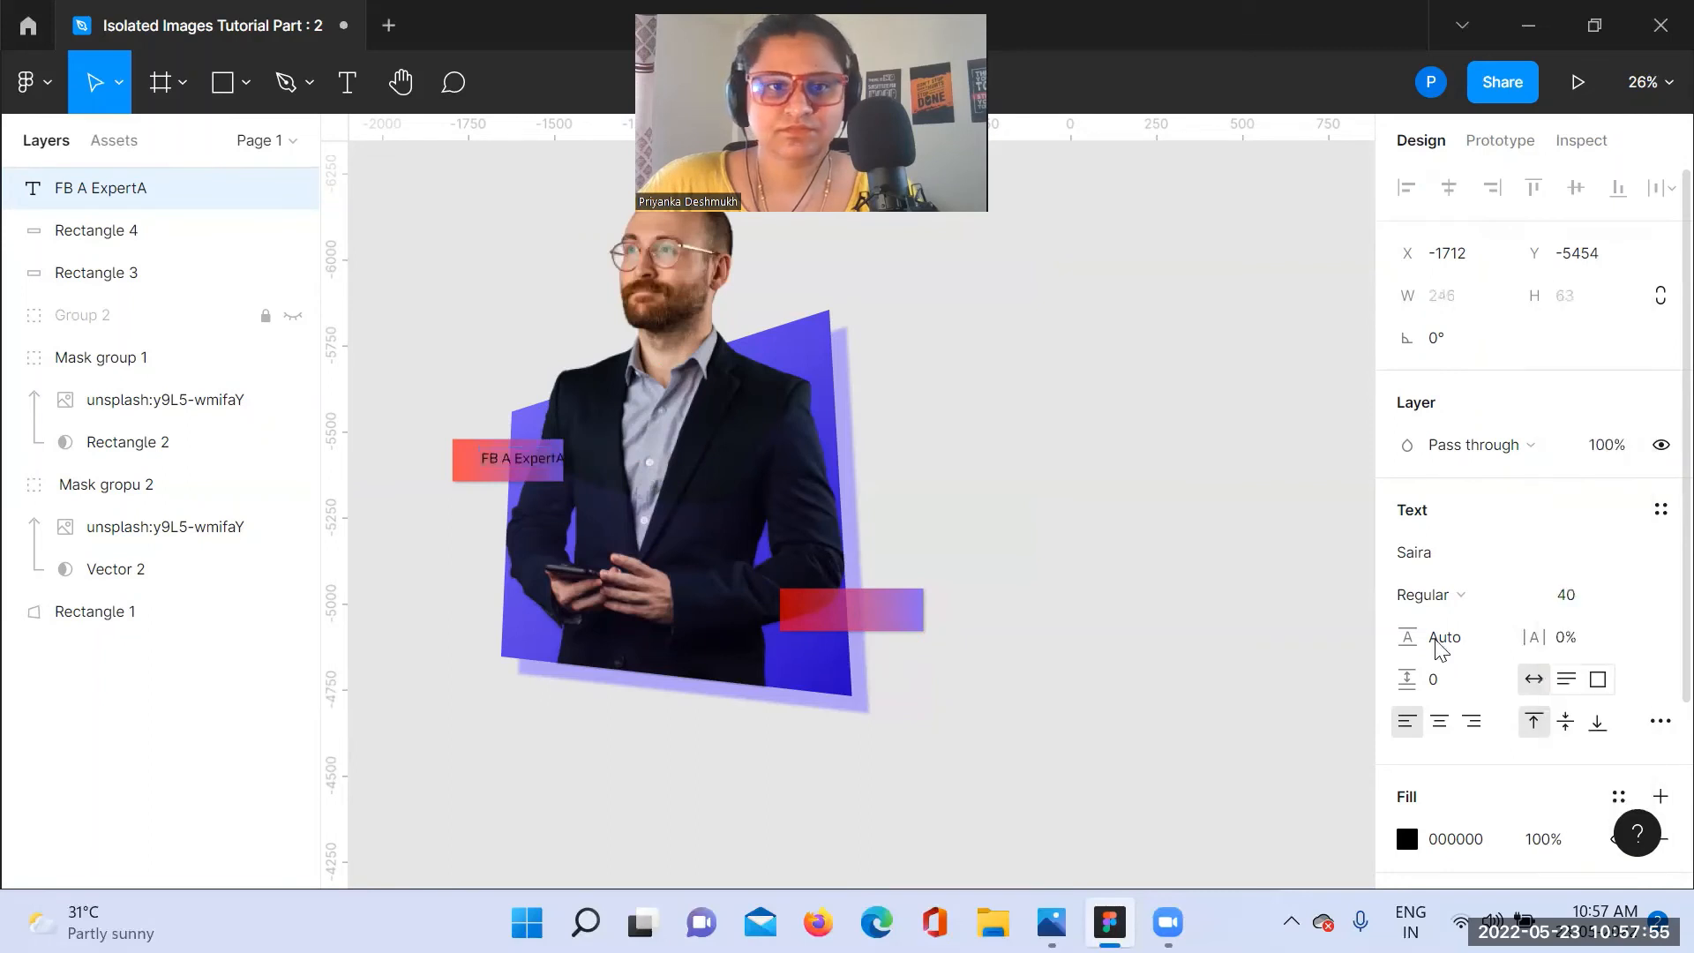
Step: Correct the label's wording to "FB Group Expert" and shift it left to start just inside the left gradient rectangle
{"action": "left_click_drag", "start_coordinate": [534, 466], "coordinate": [517, 467]}
{"action": "double_click", "coordinate": [520, 462]}
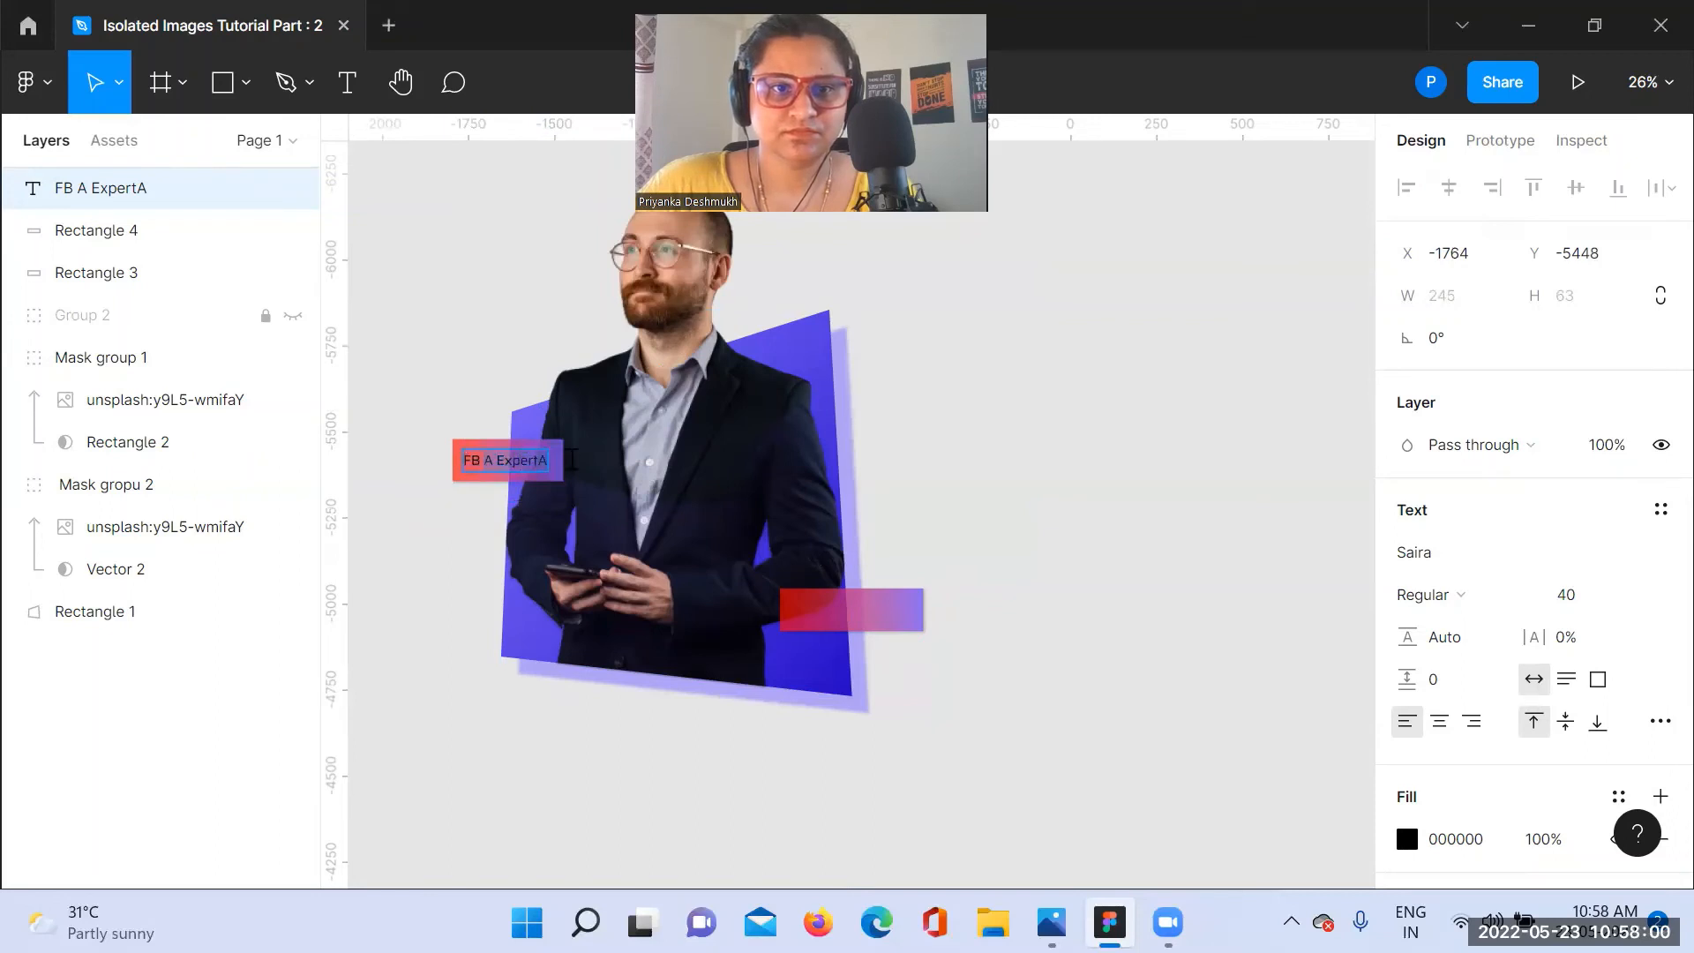
{"action": "type", "text": "FB Group"}
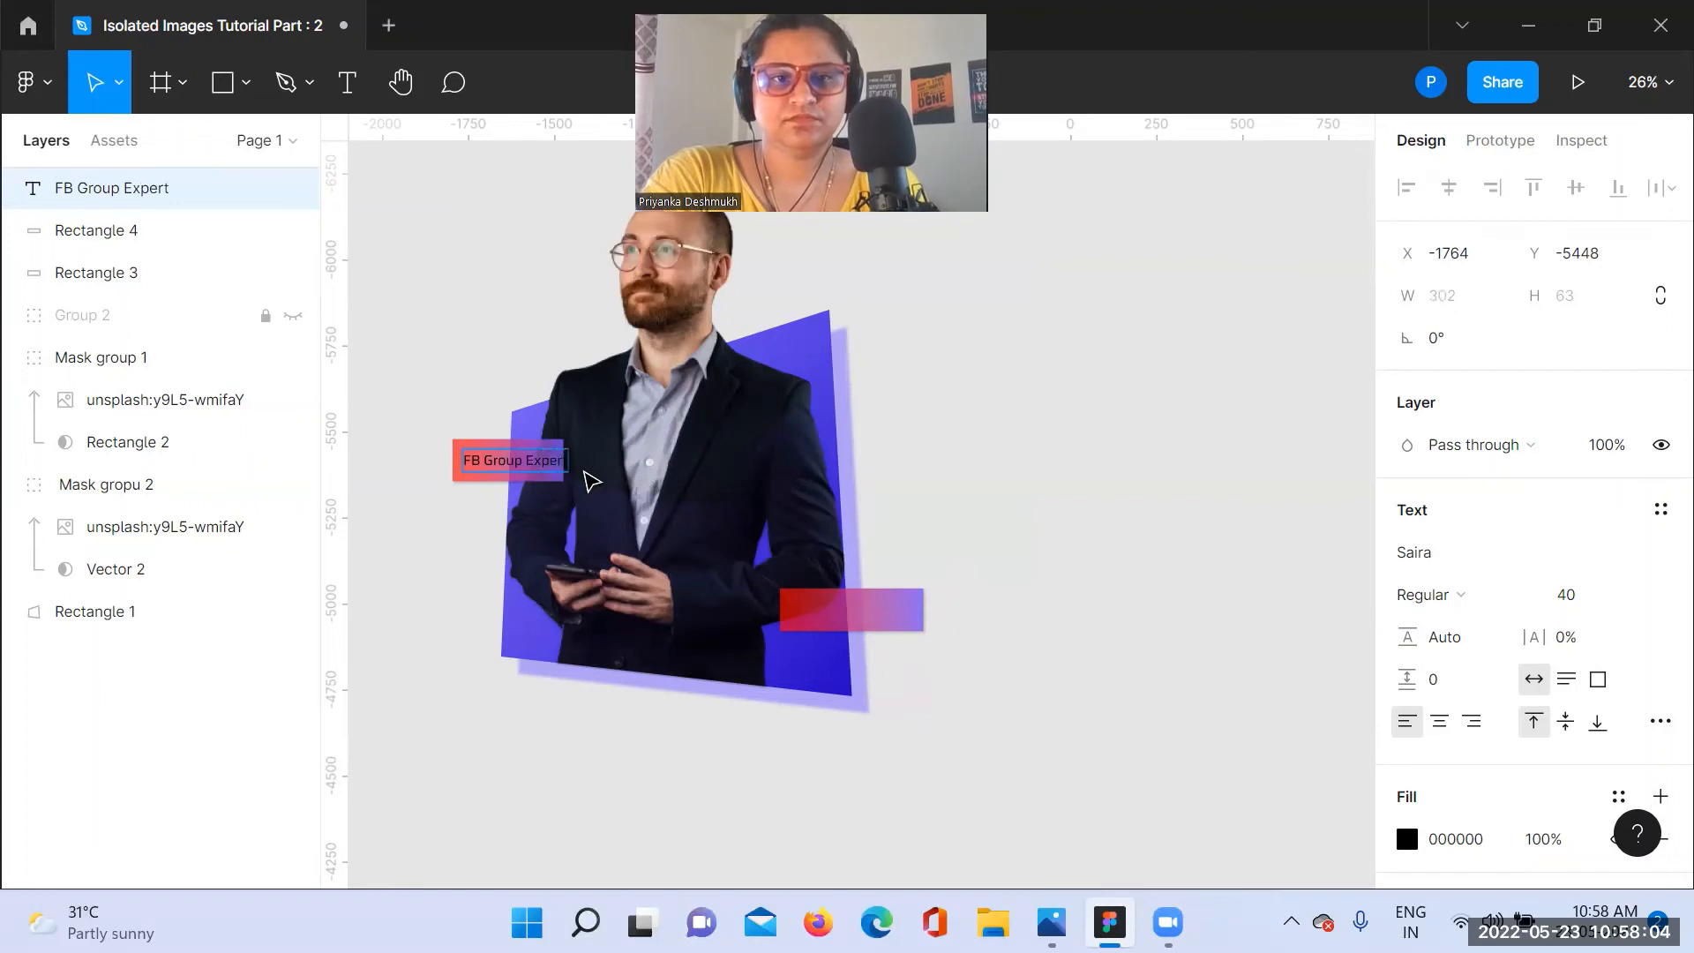
{"action": "key", "text": "Escape"}
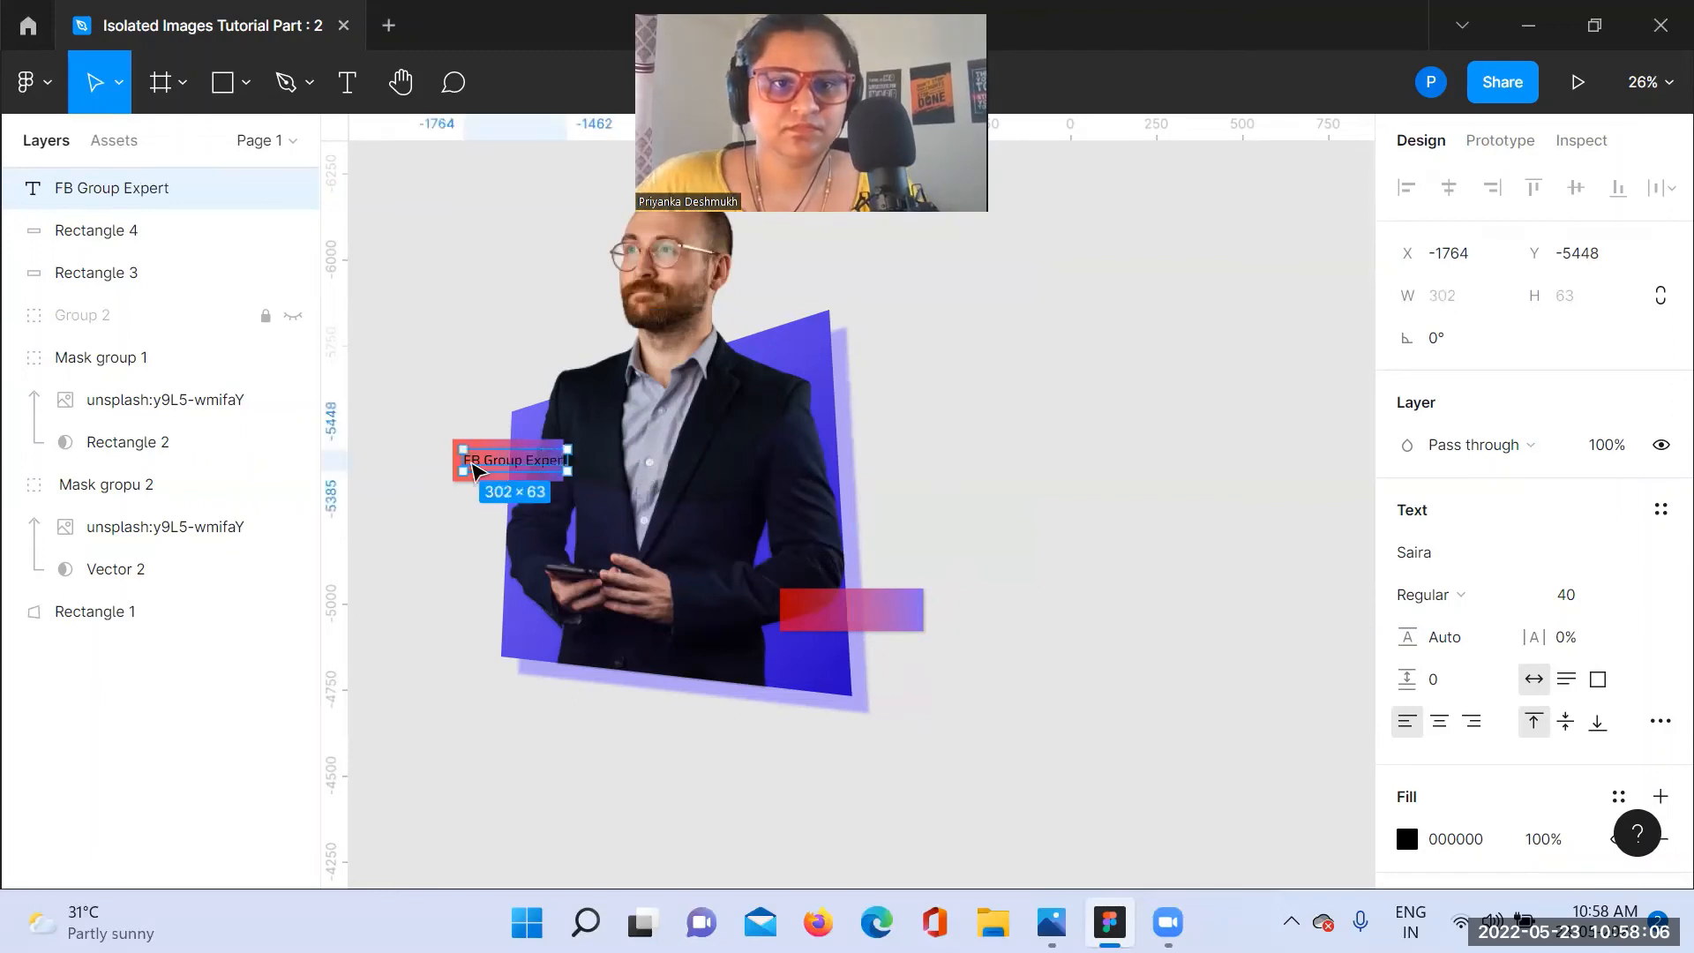
{"action": "left_click_drag", "start_coordinate": [510, 472], "coordinate": [508, 474]}
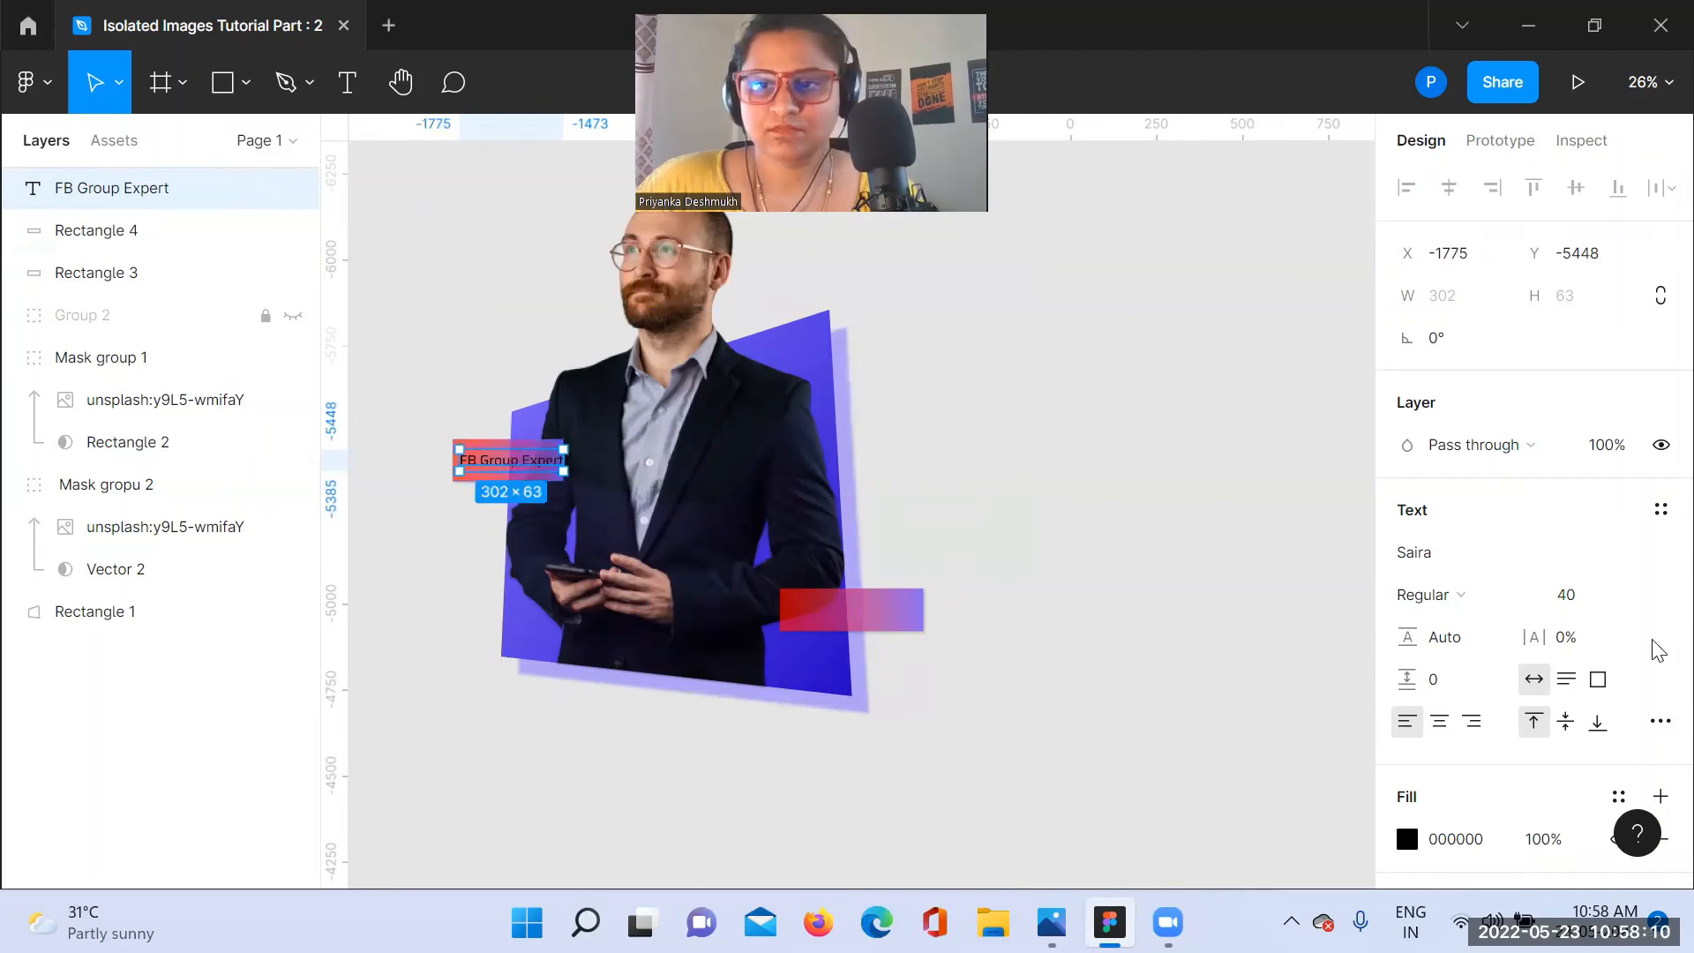
Step: Change the label's font weight to SemiBold and its size to 34
{"action": "left_click", "coordinate": [1501, 595]}
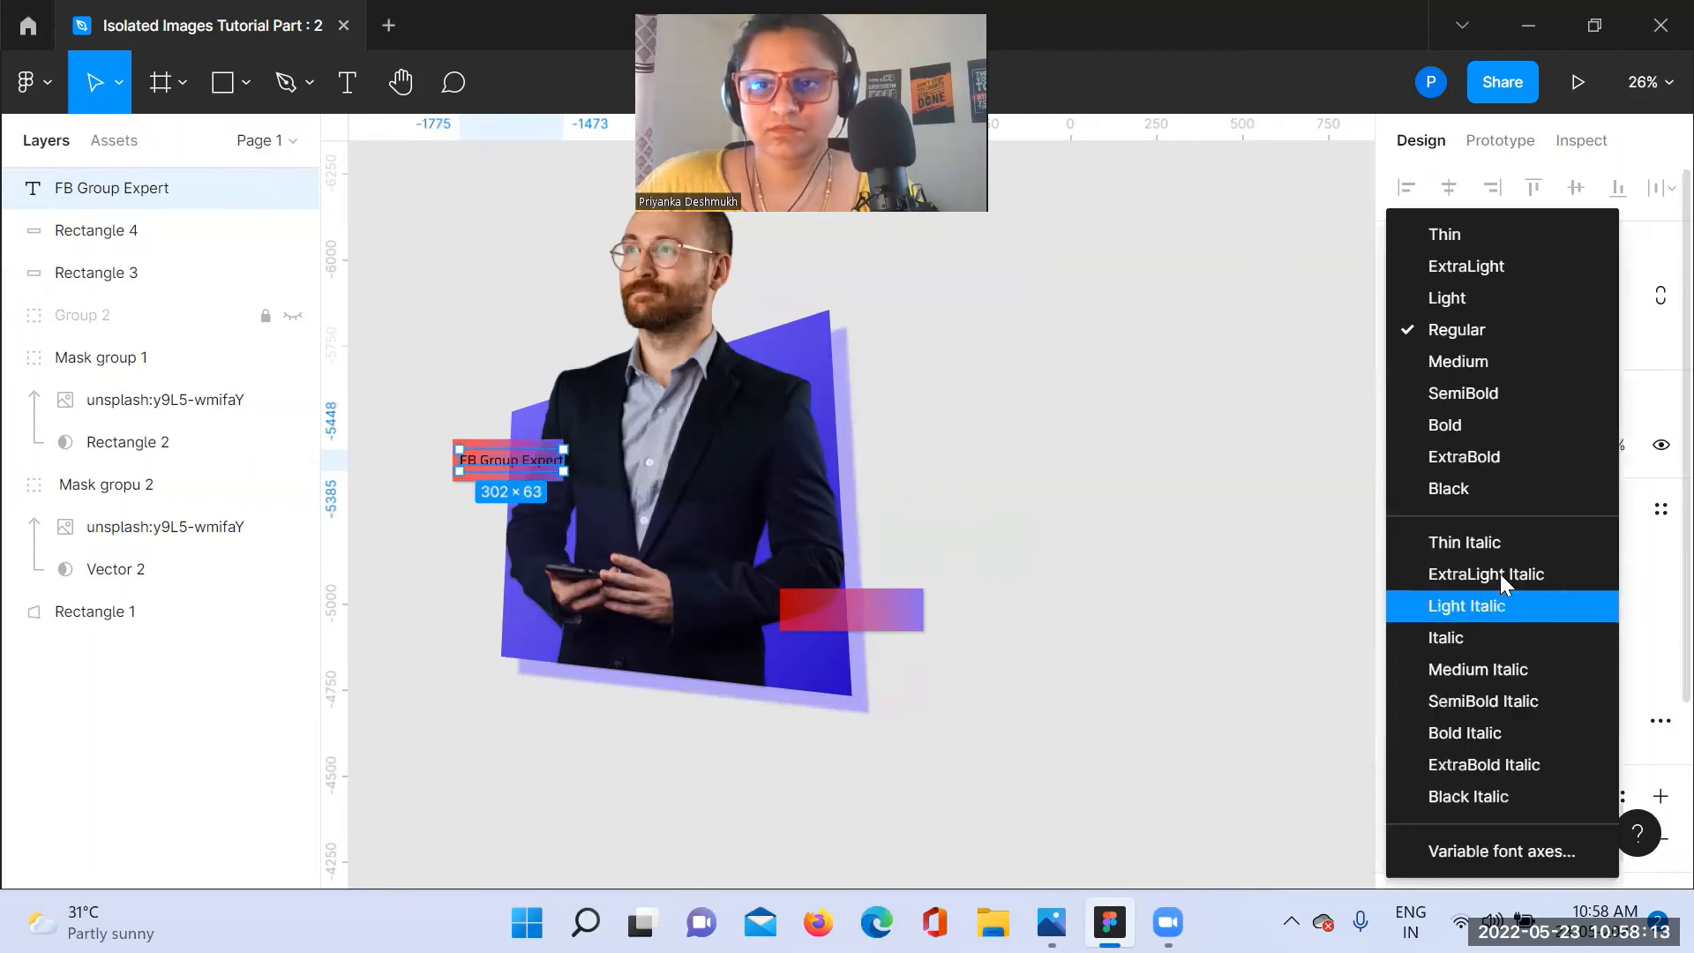
{"action": "left_click", "coordinate": [1512, 391]}
{"action": "left_click", "coordinate": [1607, 605]}
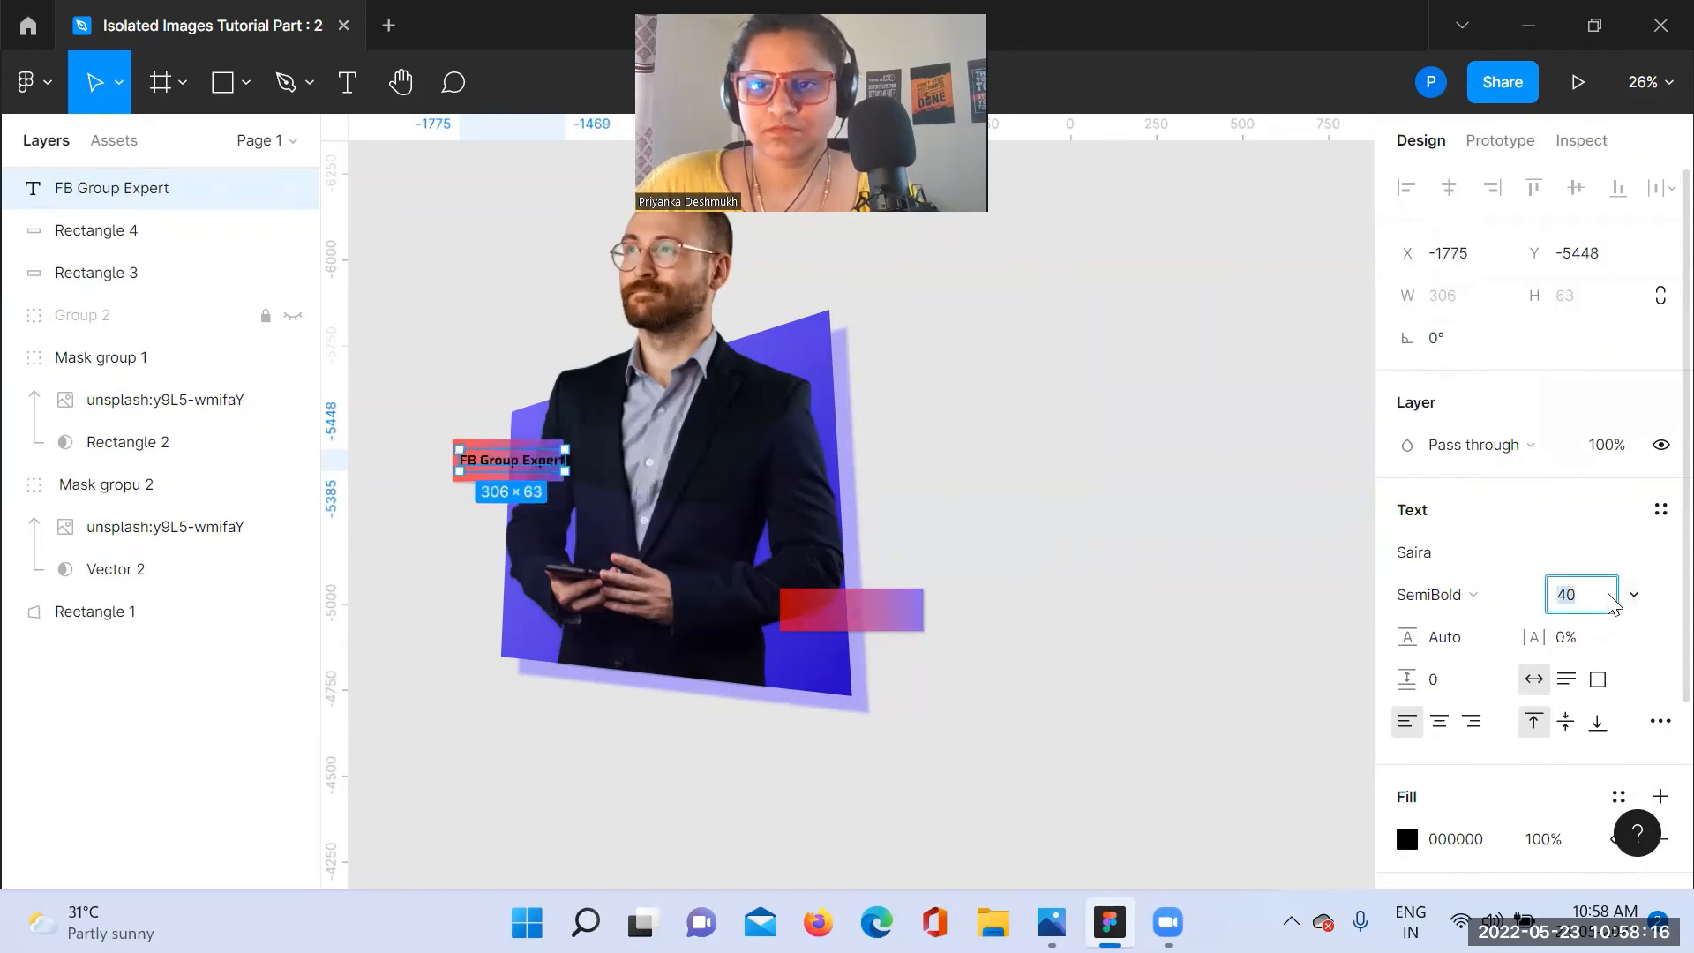
{"action": "key", "text": "Return"}
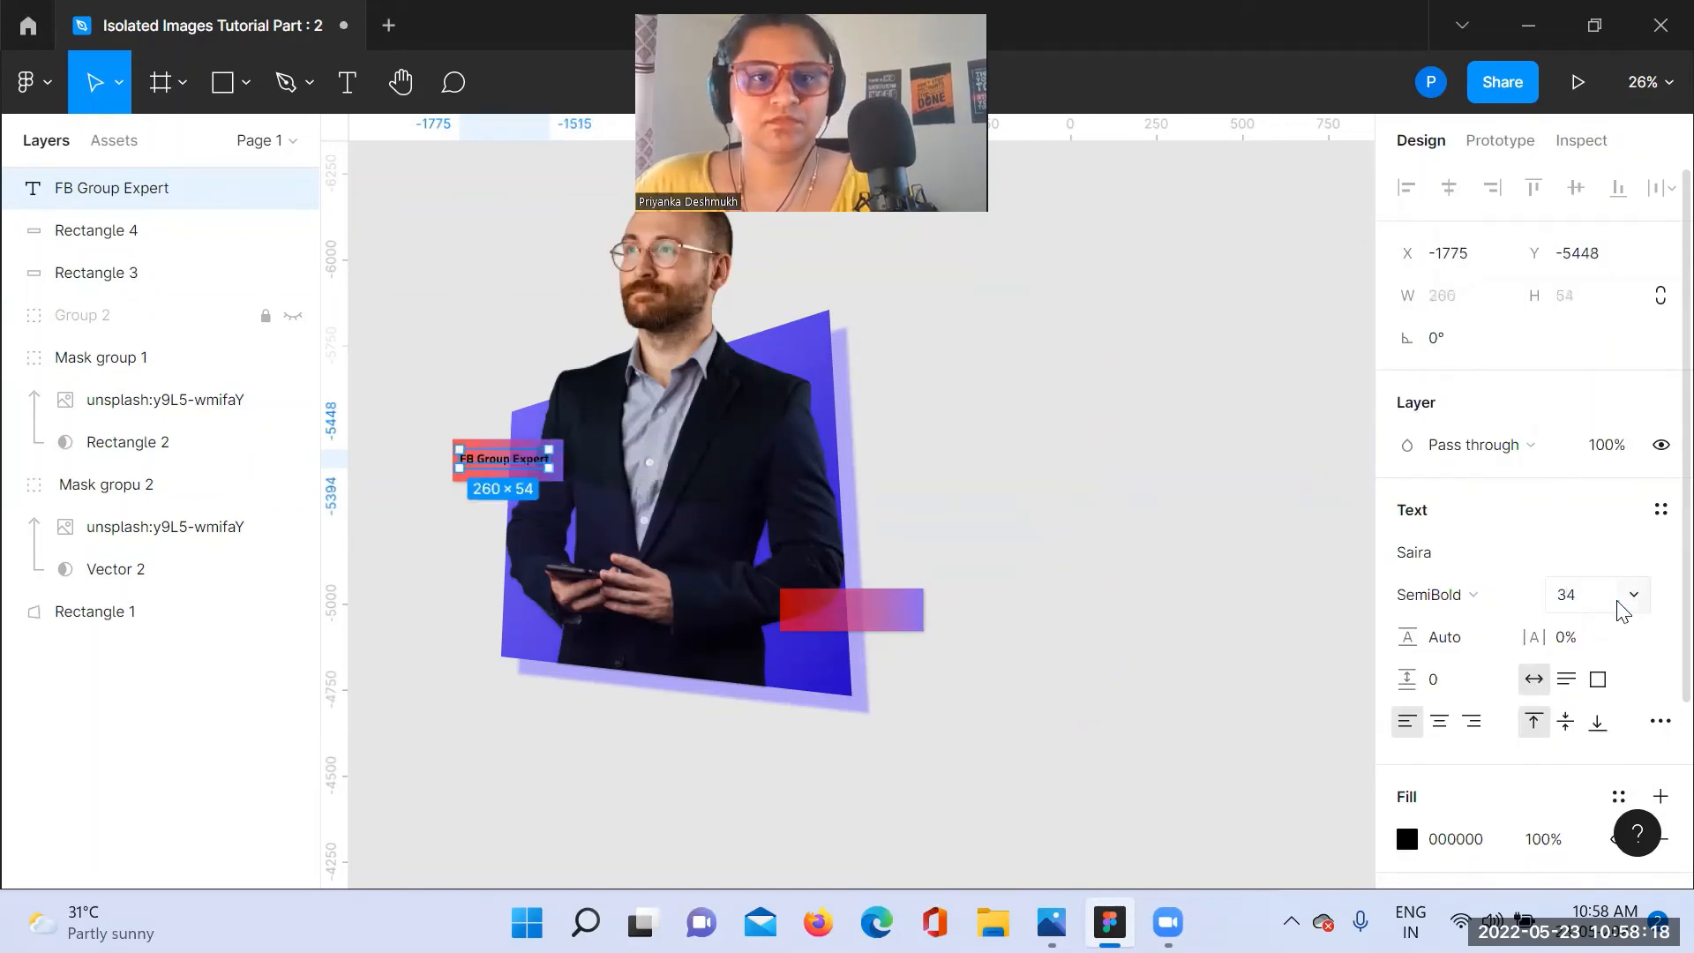
Step: Change the label's fill color to white FFFFFF
{"action": "scroll", "coordinate": [1442, 785], "scroll_direction": "down", "scroll_amount": 3}
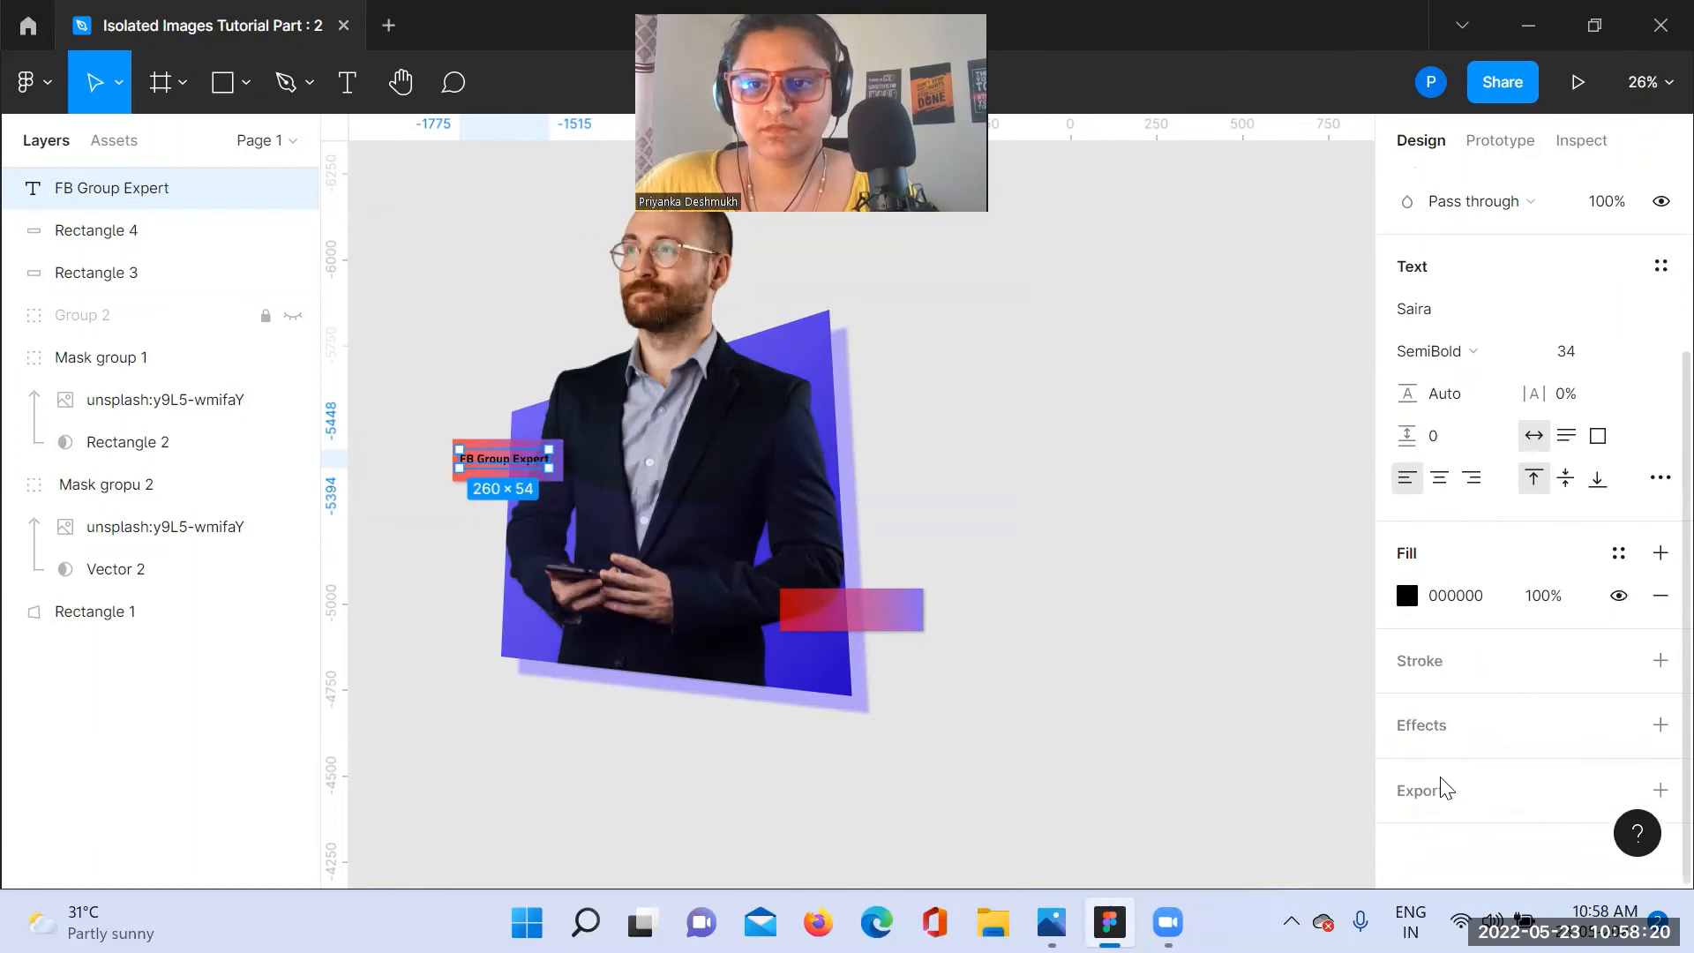
{"action": "left_click", "coordinate": [1407, 596]}
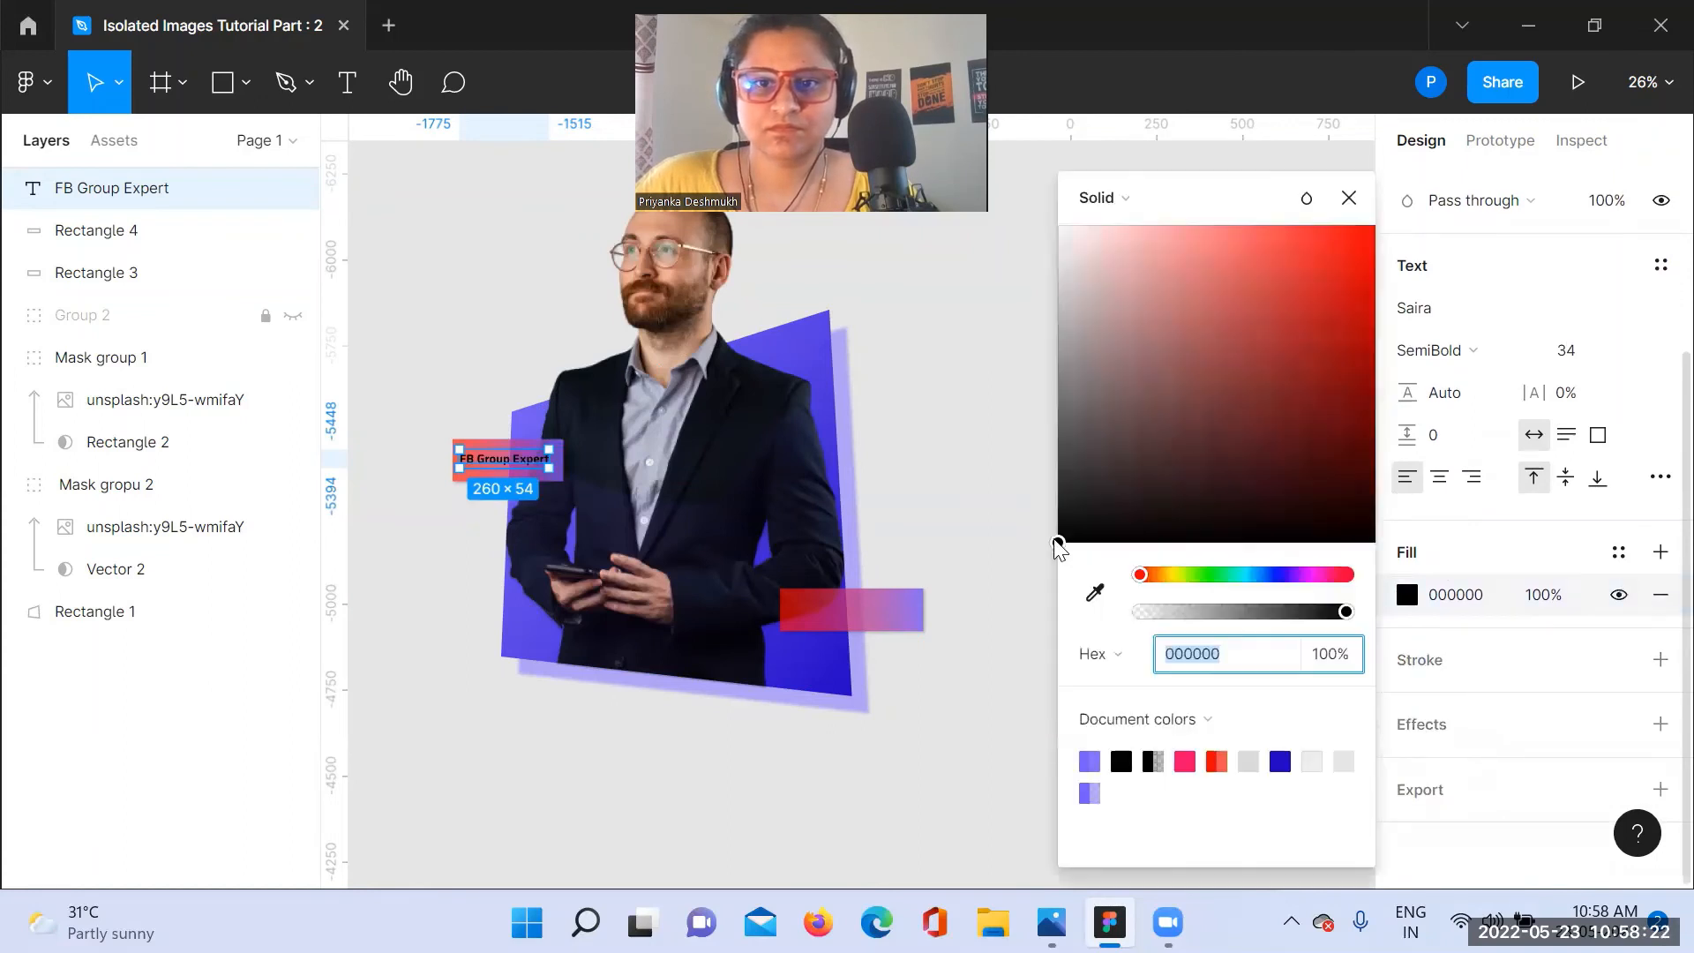
{"action": "left_click_drag", "start_coordinate": [1056, 540], "coordinate": [1022, 213]}
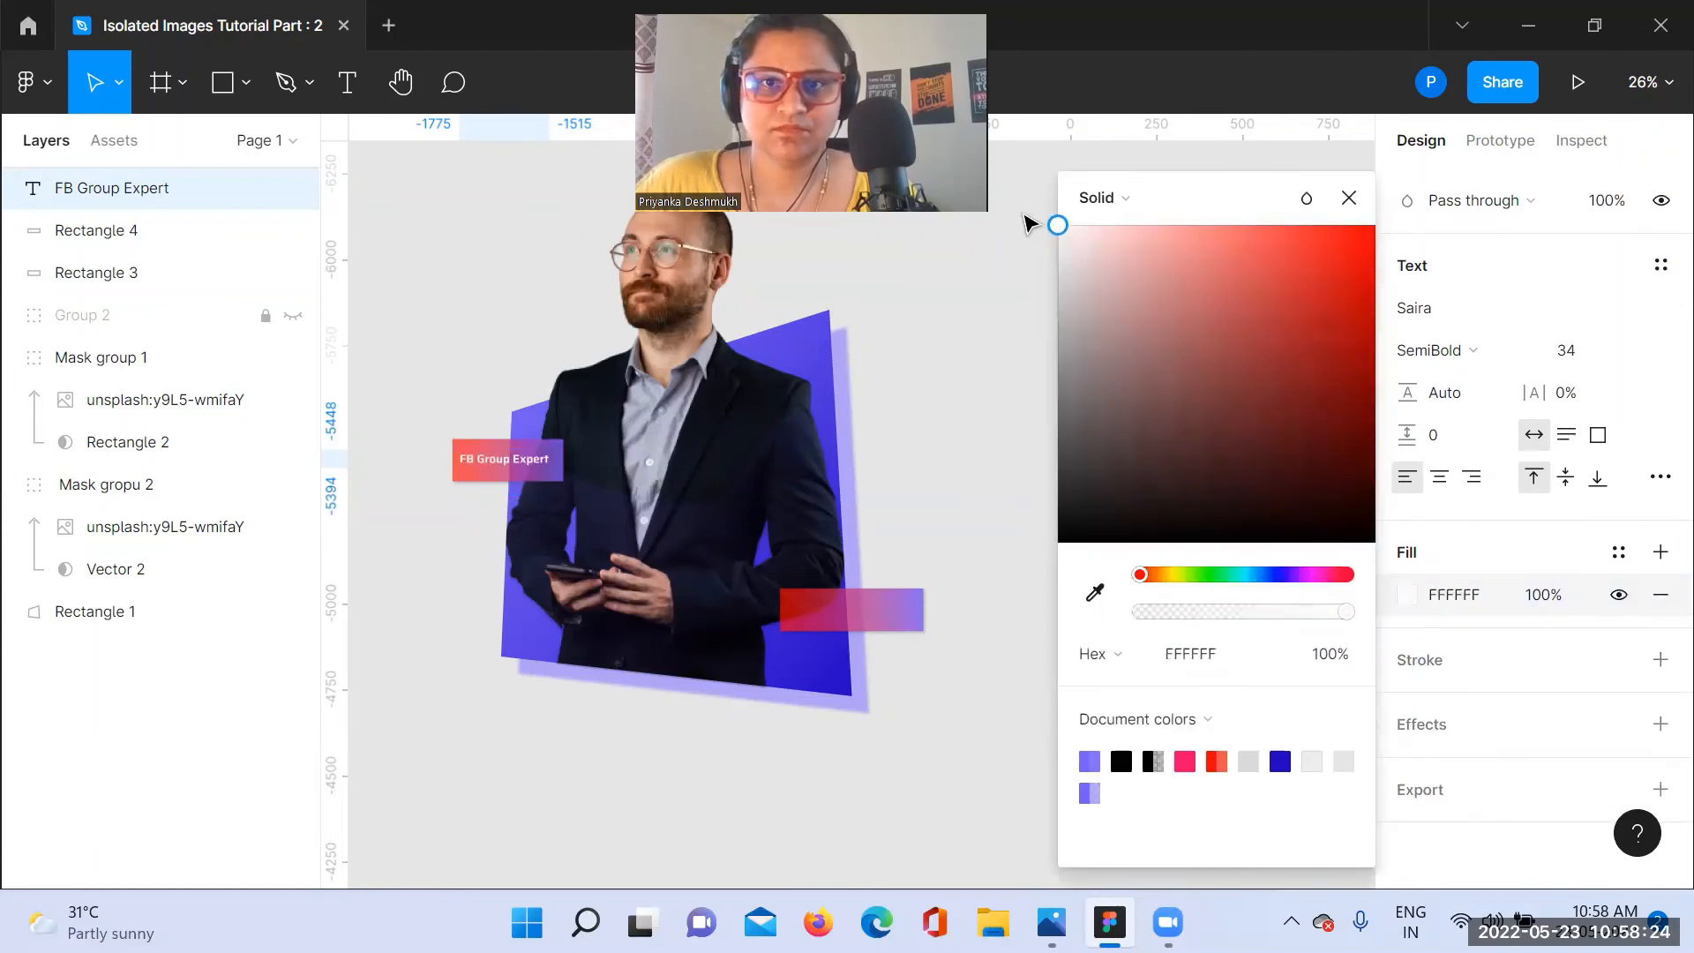
{"action": "left_click", "coordinate": [959, 317]}
Step: Nudge the "FB Group Expert" label right to center it on the left gradient rectangle
{"action": "left_click", "coordinate": [536, 459]}
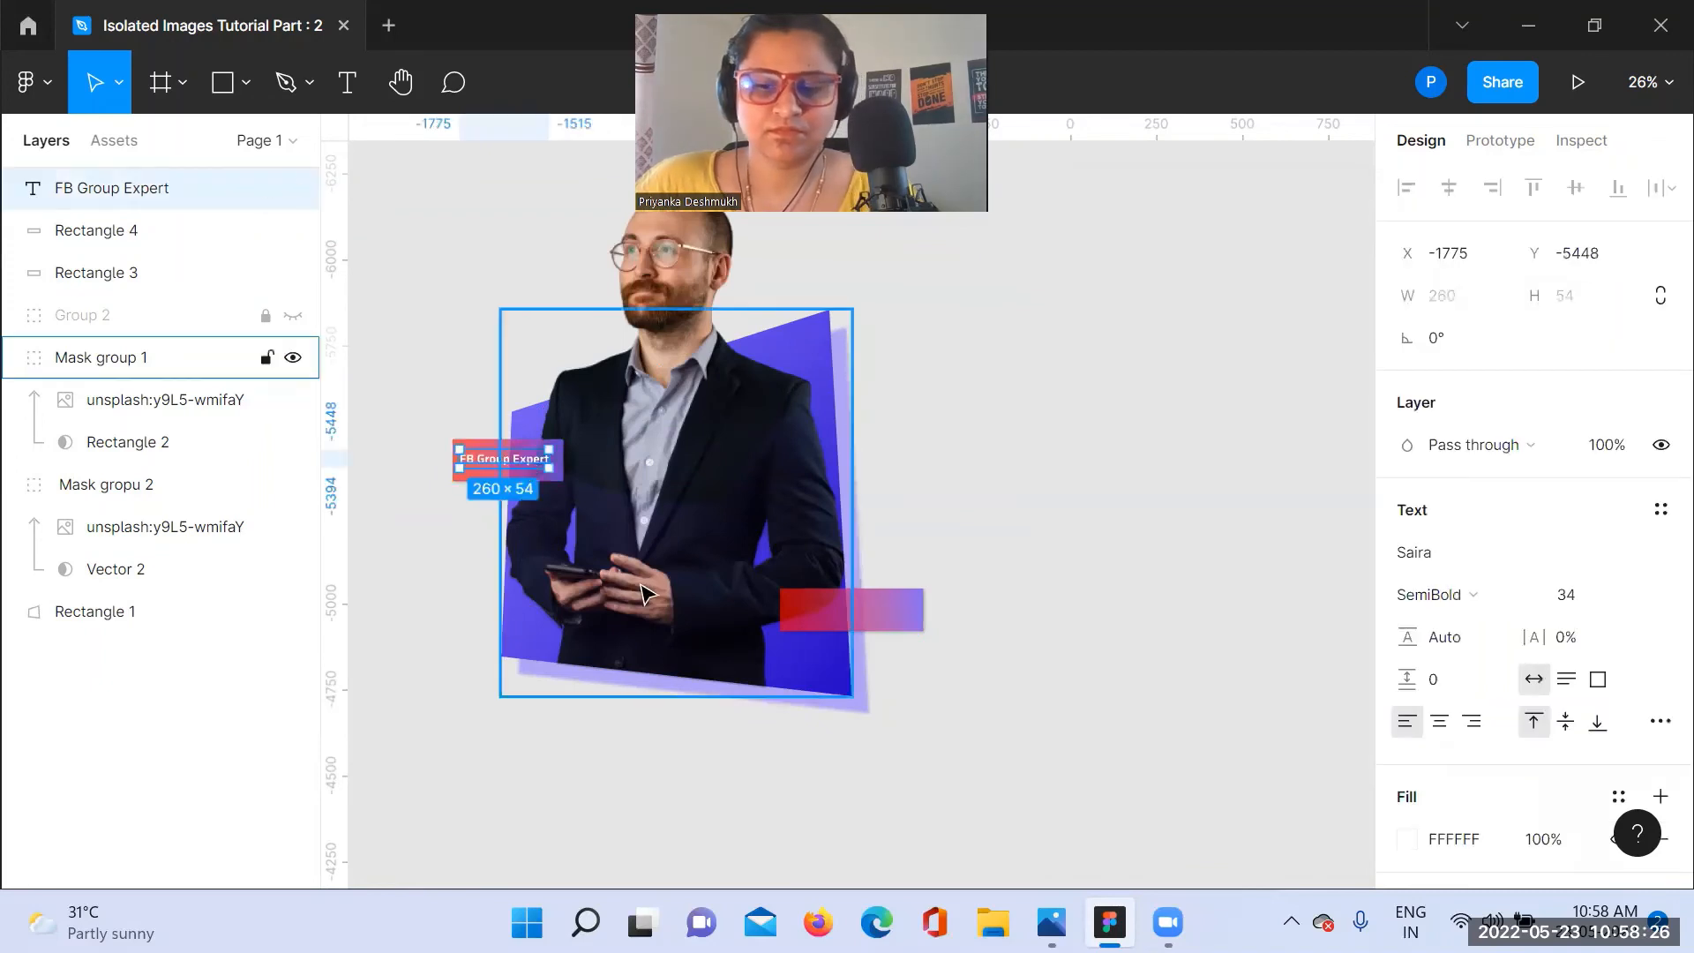
{"action": "key", "text": "Right"}
{"action": "key", "text": "Right"}
{"action": "key", "text": "Right"}
{"action": "key", "text": "Right"}
{"action": "key", "text": "Right"}
{"action": "key", "text": "Right"}
{"action": "key", "text": "Right"}
{"action": "key", "text": "Right"}
{"action": "key", "text": "Right"}
{"action": "key", "text": "Right"}
{"action": "key", "text": "Right"}
{"action": "key", "text": "Right"}
{"action": "key", "text": "Right"}
{"action": "key", "text": "Right"}
{"action": "key", "text": "Right"}
{"action": "key", "text": "Right"}
{"action": "key", "text": "Right"}
{"action": "key", "text": "Right"}
{"action": "key", "text": "Right"}
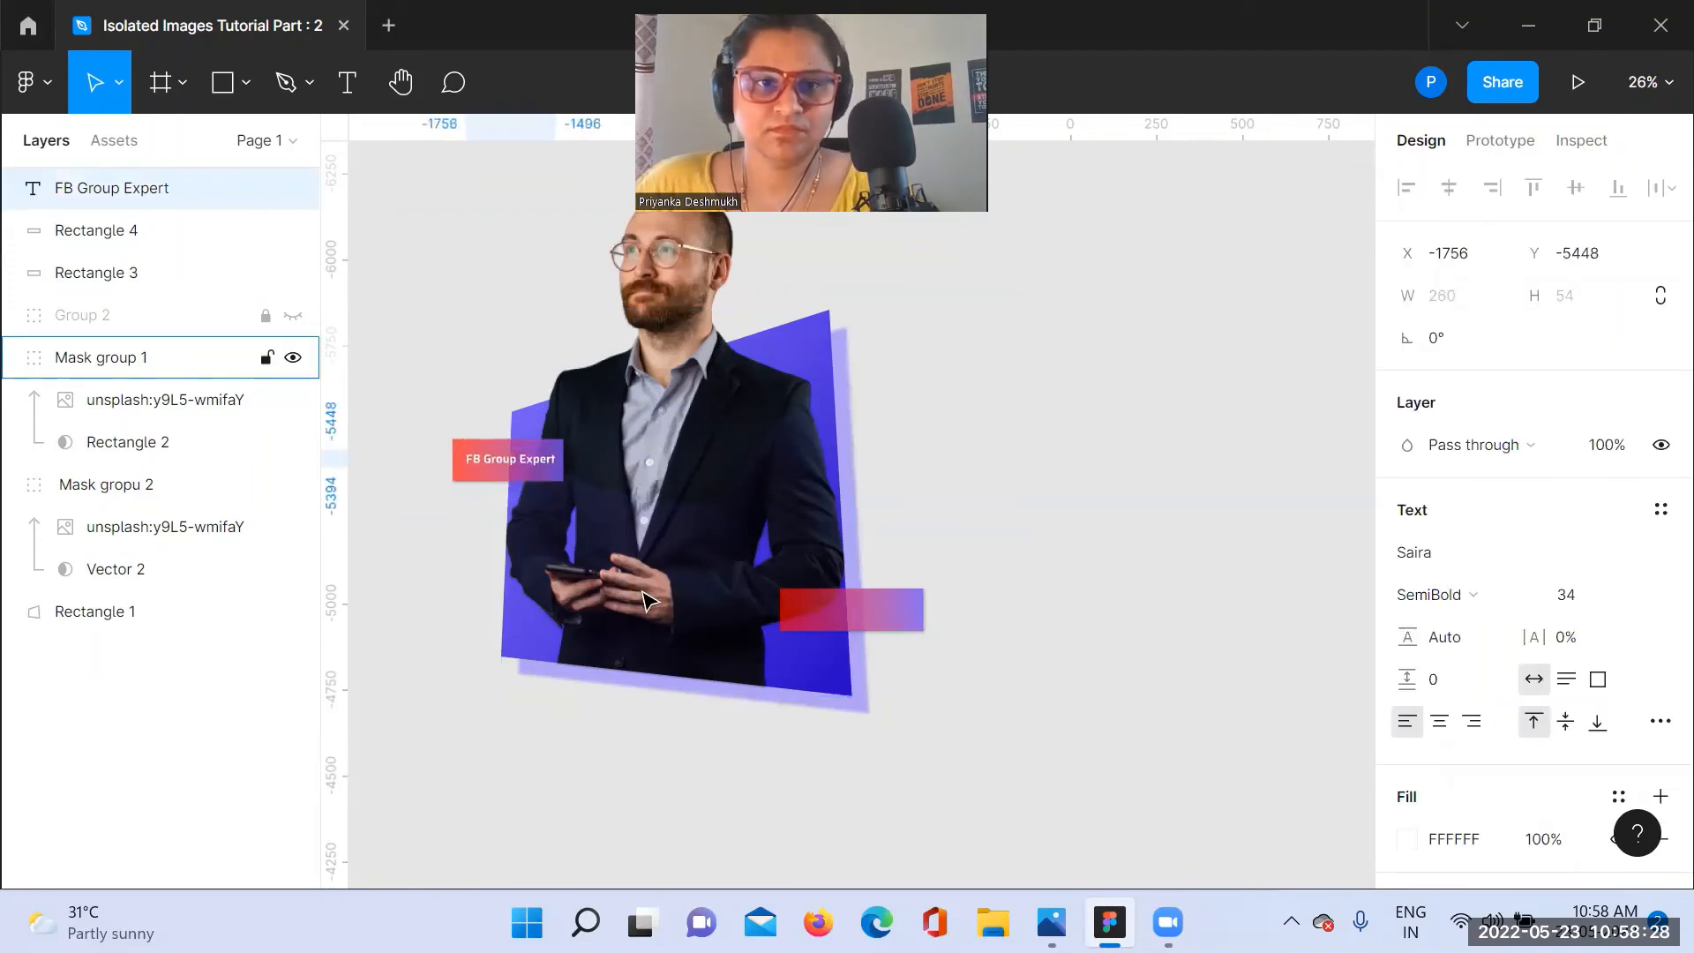
{"action": "left_click", "coordinate": [1179, 496]}
Step: Duplicate the "FB Group Expert" label onto the gradient rectangle at the purple shape's lower right edge
{"action": "left_click", "coordinate": [508, 462]}
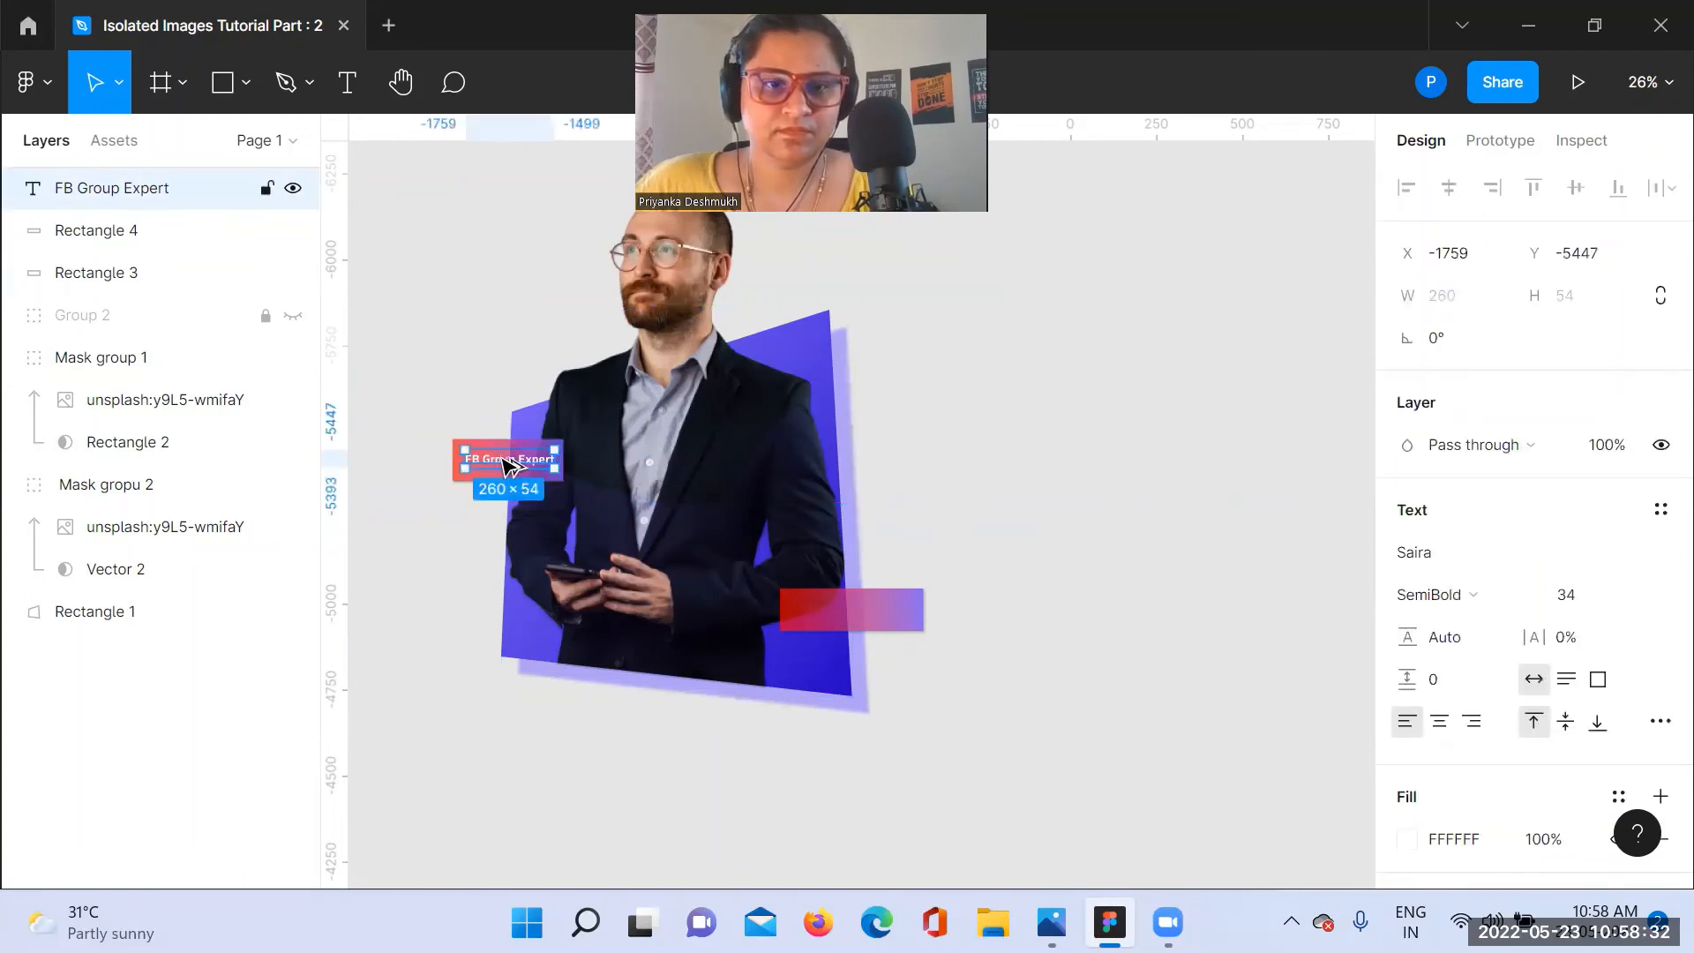
{"action": "left_click_drag", "start_coordinate": [508, 462], "coordinate": [852, 603]}
{"action": "left_click", "coordinate": [1071, 544]}
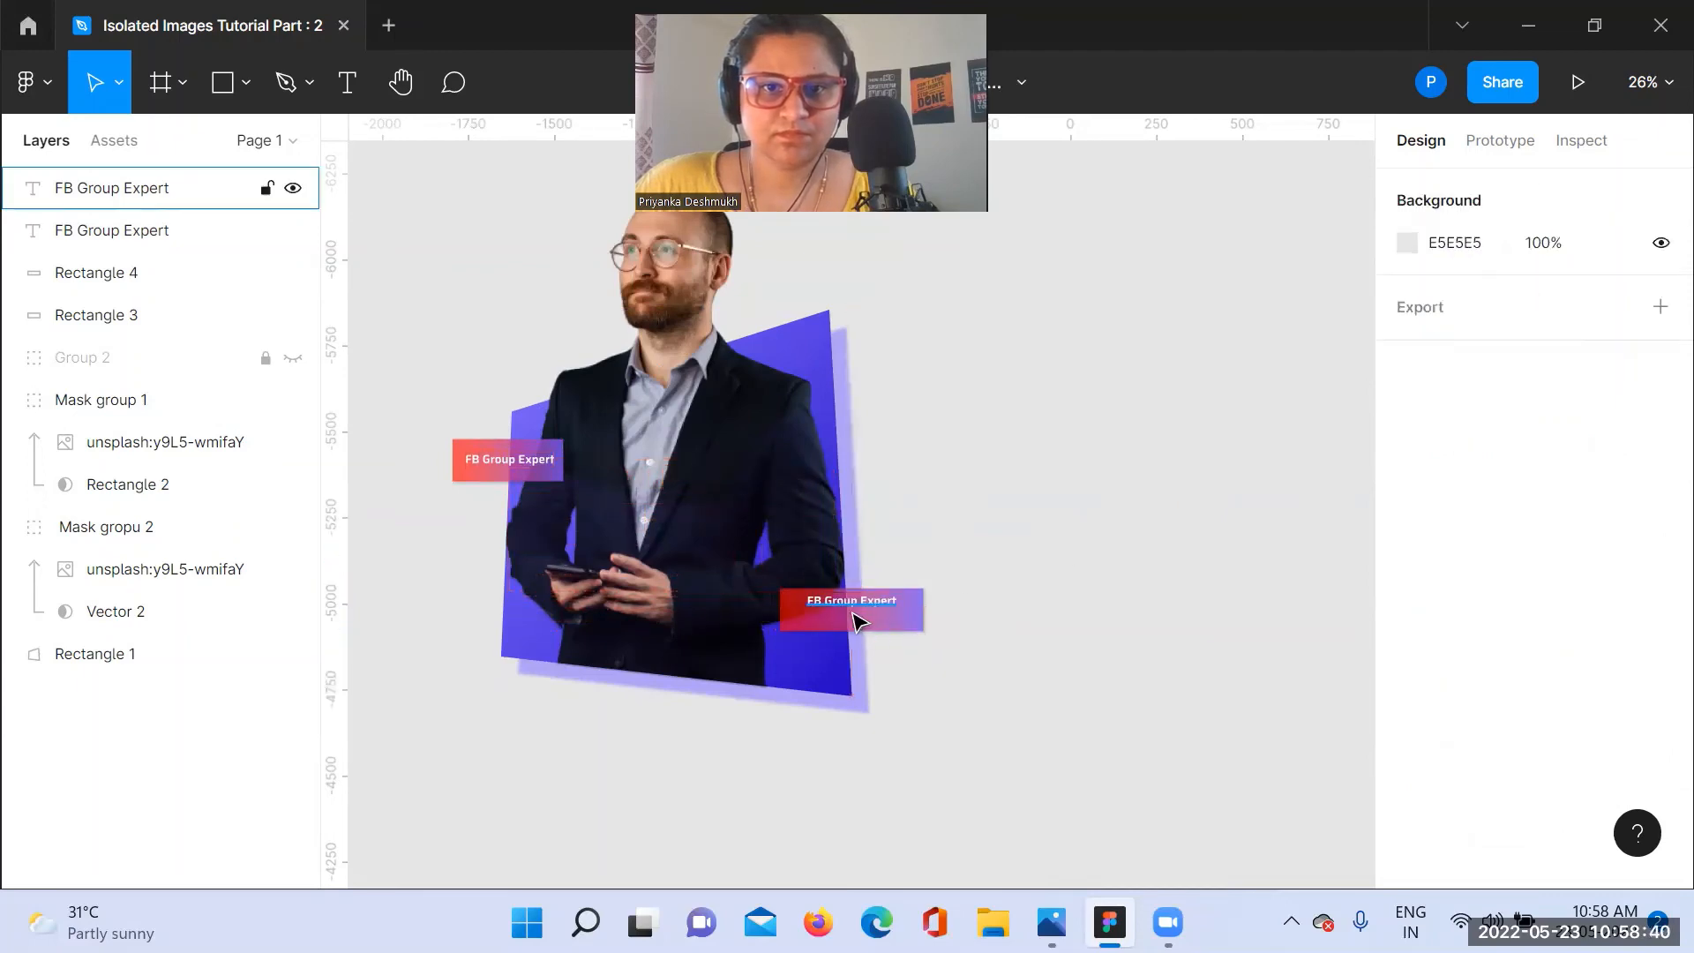
Step: Nudge the copied label down until it is vertically centered on the lower right rectangle
{"action": "left_click", "coordinate": [860, 606]}
{"action": "key", "text": "Down"}
{"action": "key", "text": "Down"}
{"action": "key", "text": "Down"}
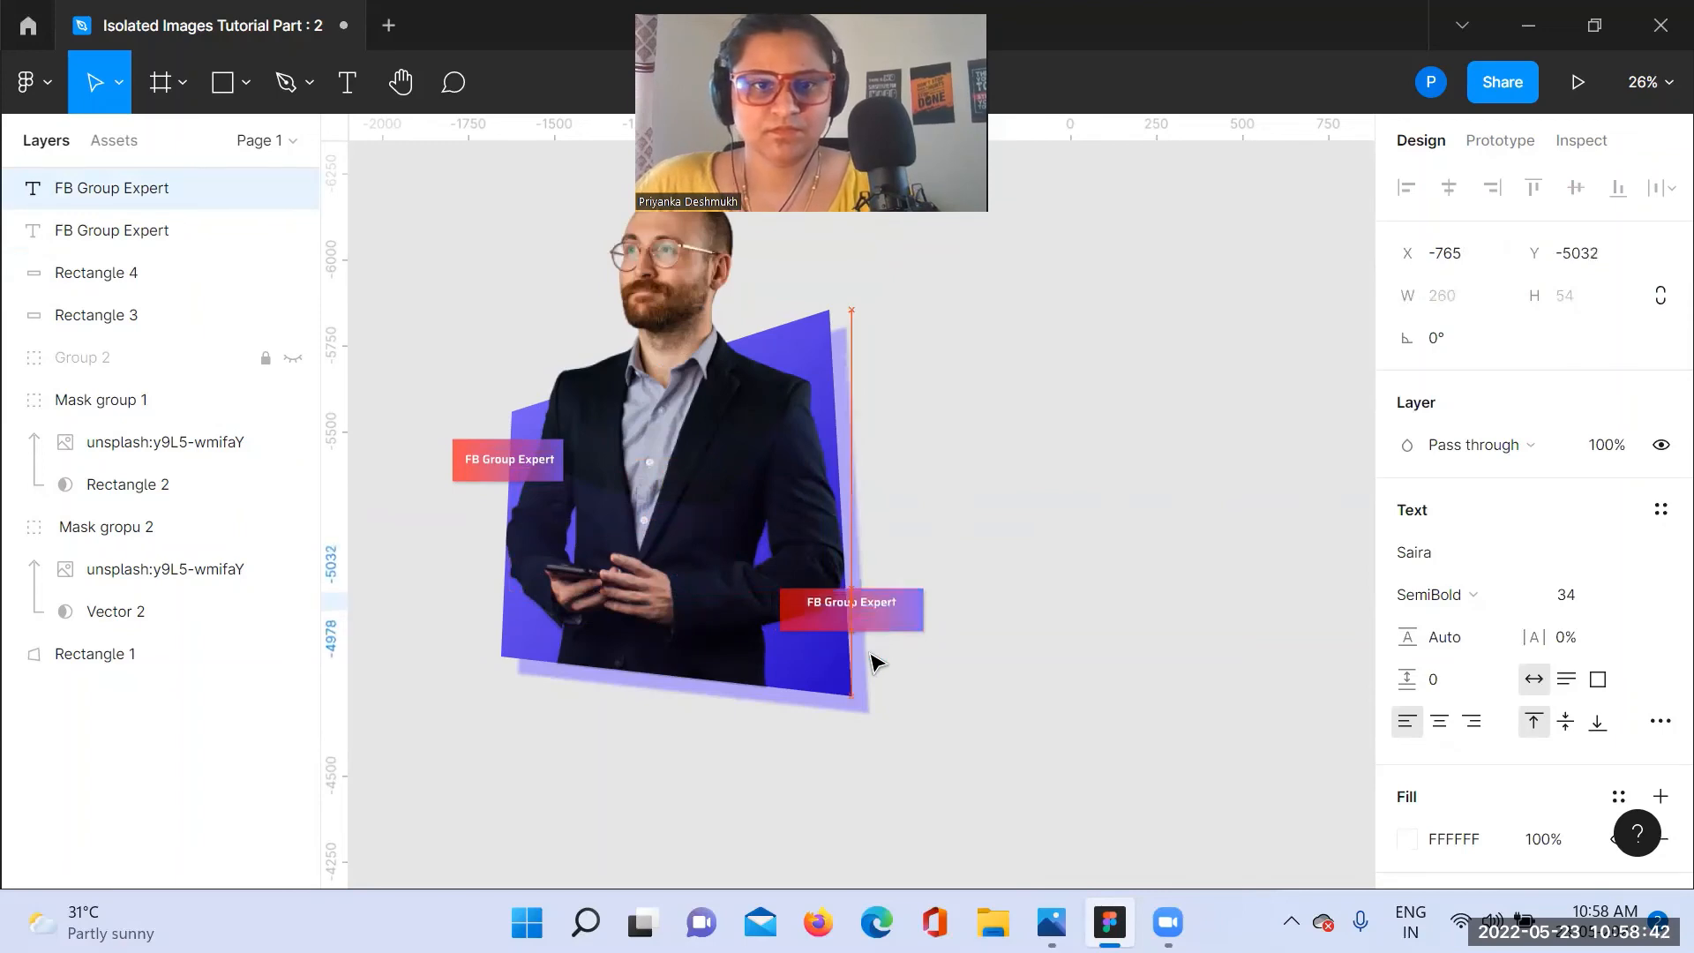
{"action": "key", "text": "Down"}
{"action": "key", "text": "Down"}
{"action": "key", "text": "Down"}
{"action": "key", "text": "Down"}
{"action": "key", "text": "Down"}
{"action": "key", "text": "Down"}
{"action": "key", "text": "Down"}
{"action": "key", "text": "Down"}
{"action": "key", "text": "Down"}
{"action": "key", "text": "Down"}
{"action": "key", "text": "Down"}
{"action": "key", "text": "Down"}
{"action": "key", "text": "Down"}
{"action": "key", "text": "Down"}
{"action": "key", "text": "Down"}
{"action": "key", "text": "Down"}
{"action": "key", "text": "Down"}
{"action": "key", "text": "Down"}
{"action": "key", "text": "Down"}
{"action": "key", "text": "Down"}
{"action": "left_click", "coordinate": [1020, 519]}
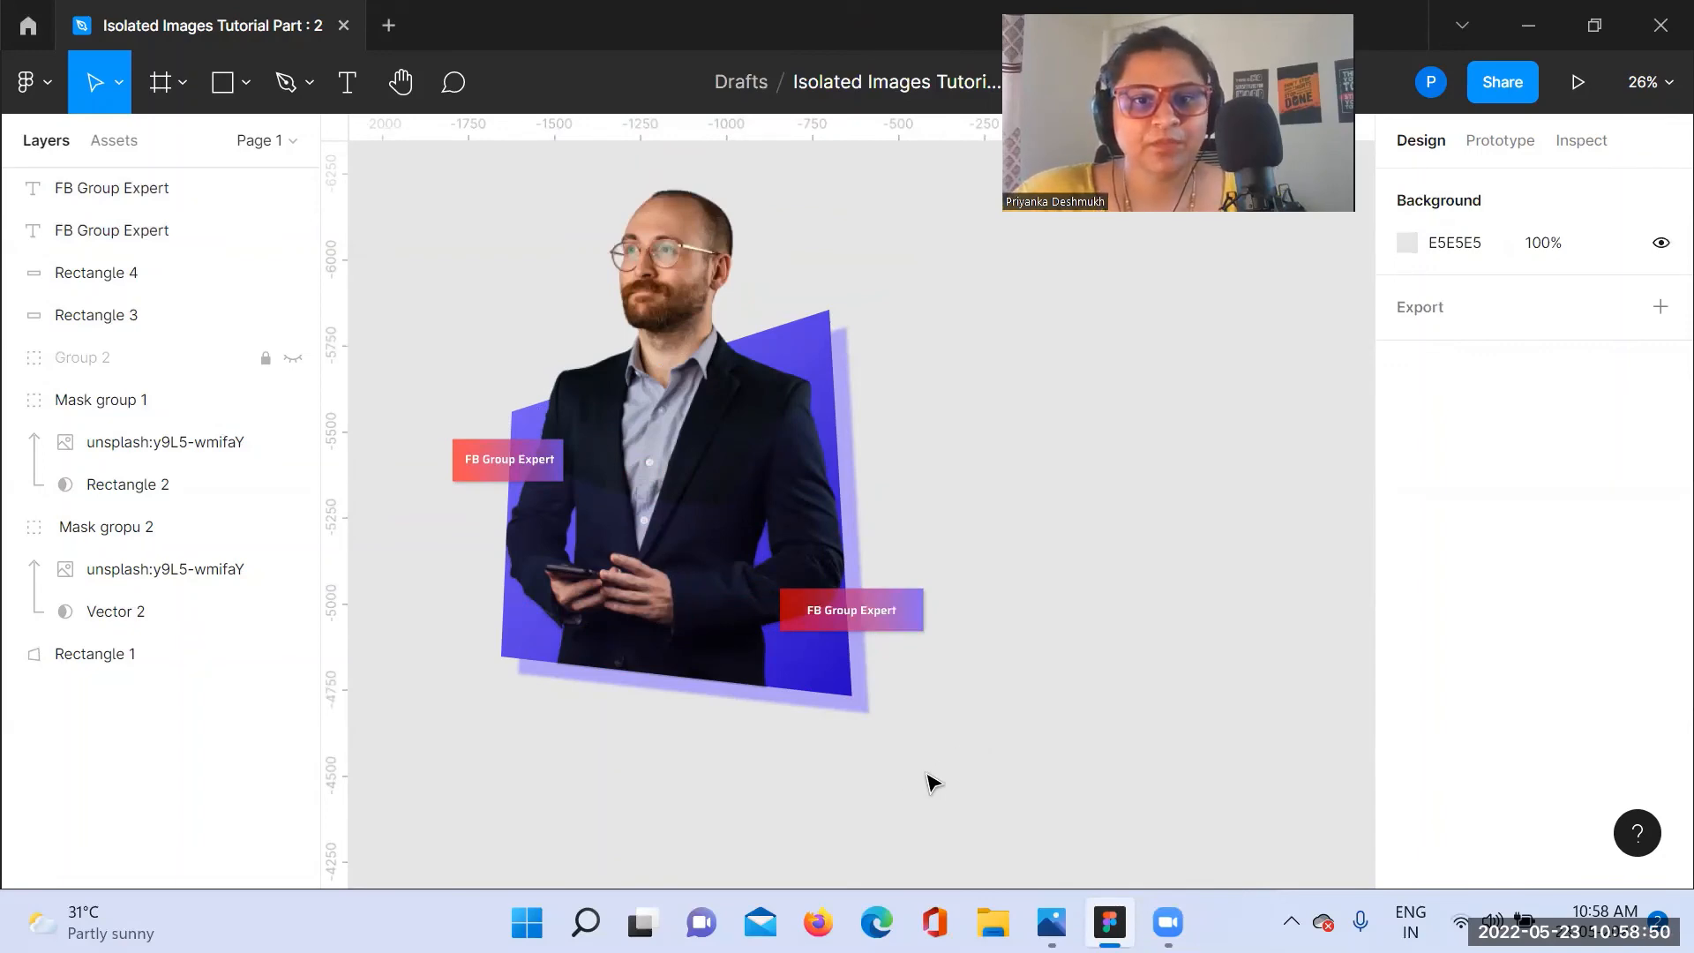
Step: Group all the visible elements of the composition and rename the group "Funnel Image"
{"action": "left_click_drag", "start_coordinate": [925, 769], "coordinate": [463, 157]}
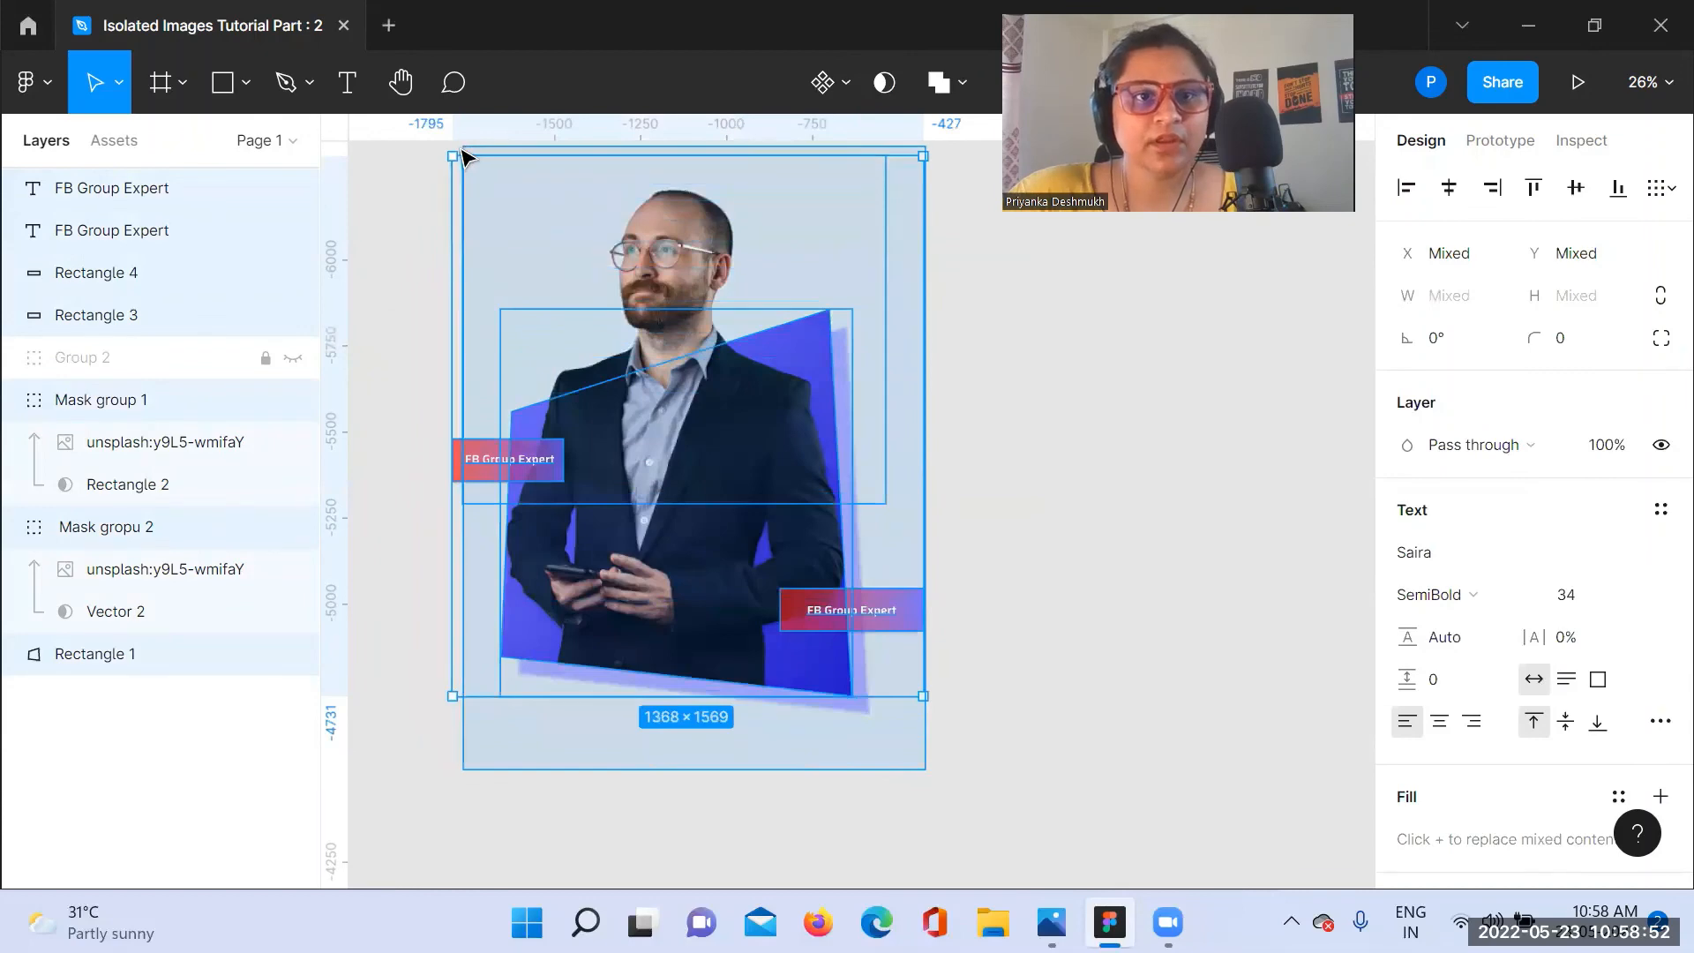
{"action": "right_click", "coordinate": [633, 333]}
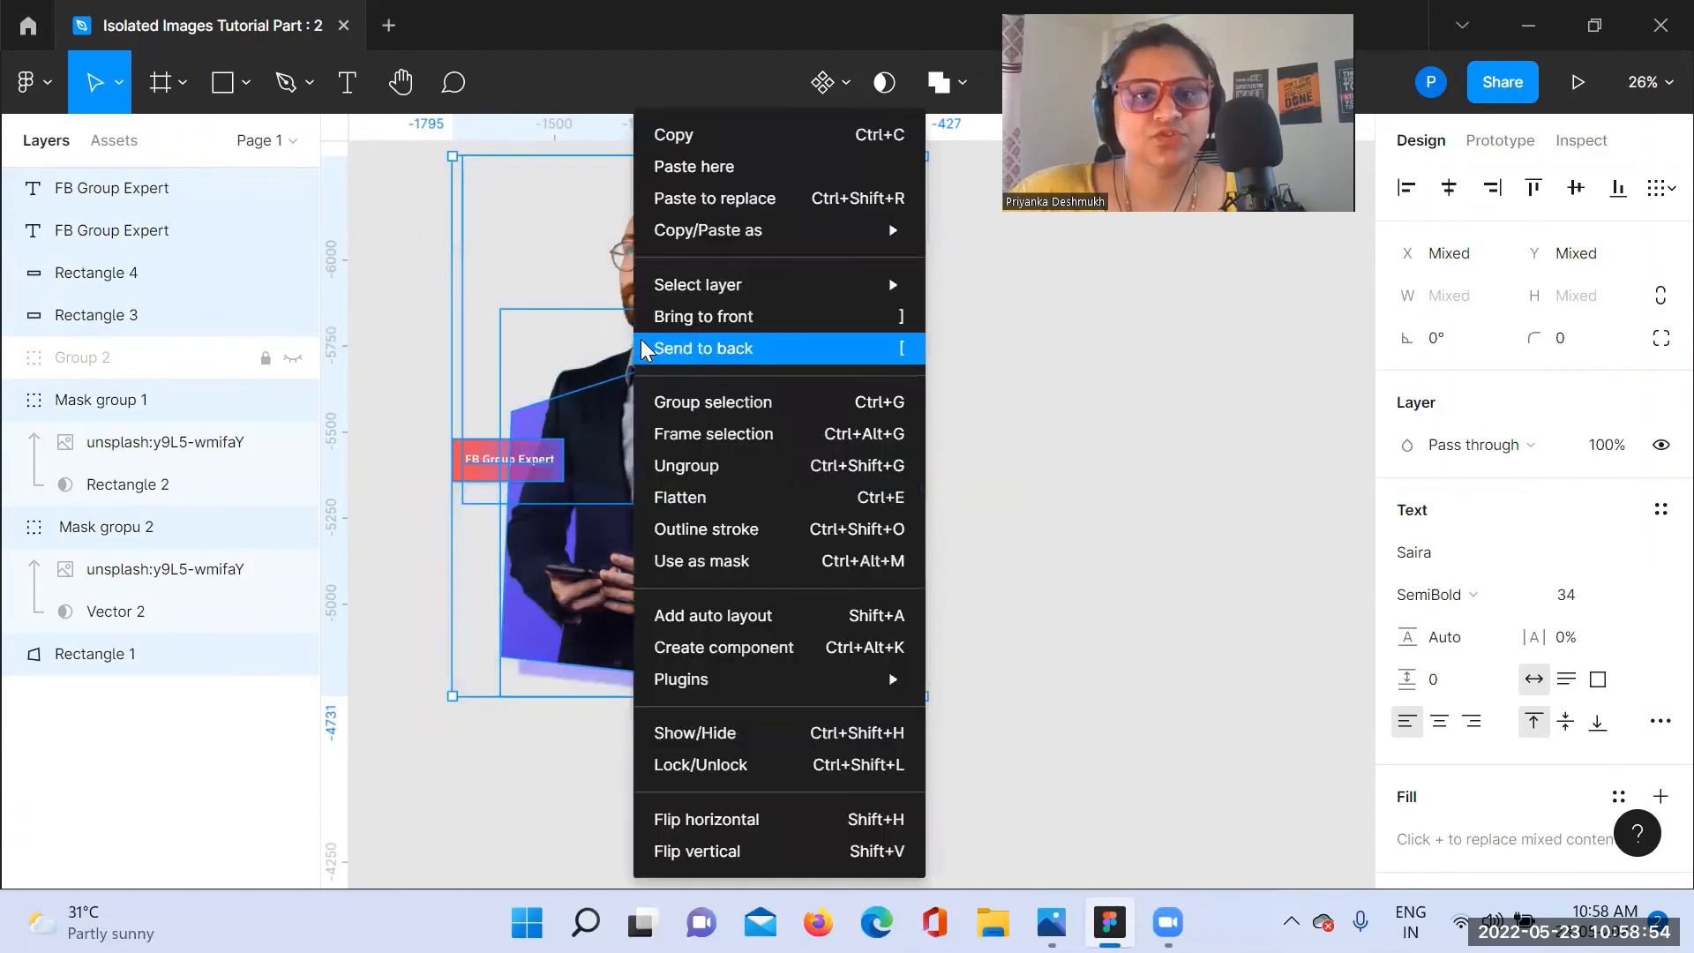
{"action": "left_click", "coordinate": [697, 401]}
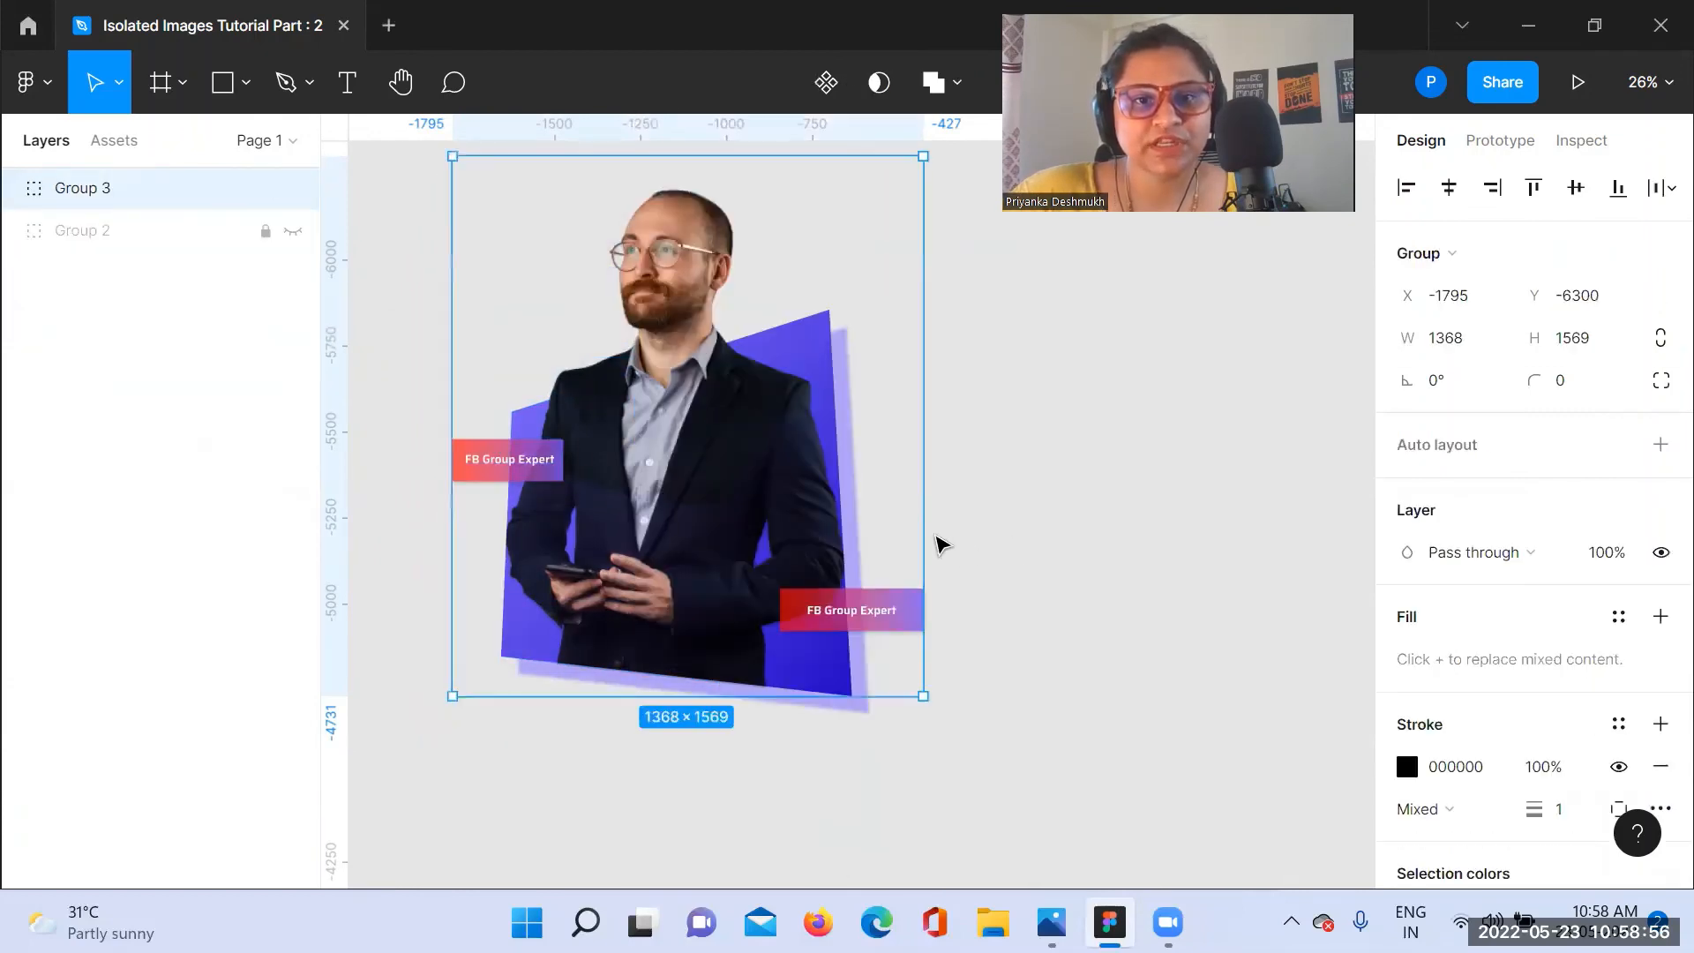
{"action": "double_click", "coordinate": [103, 201]}
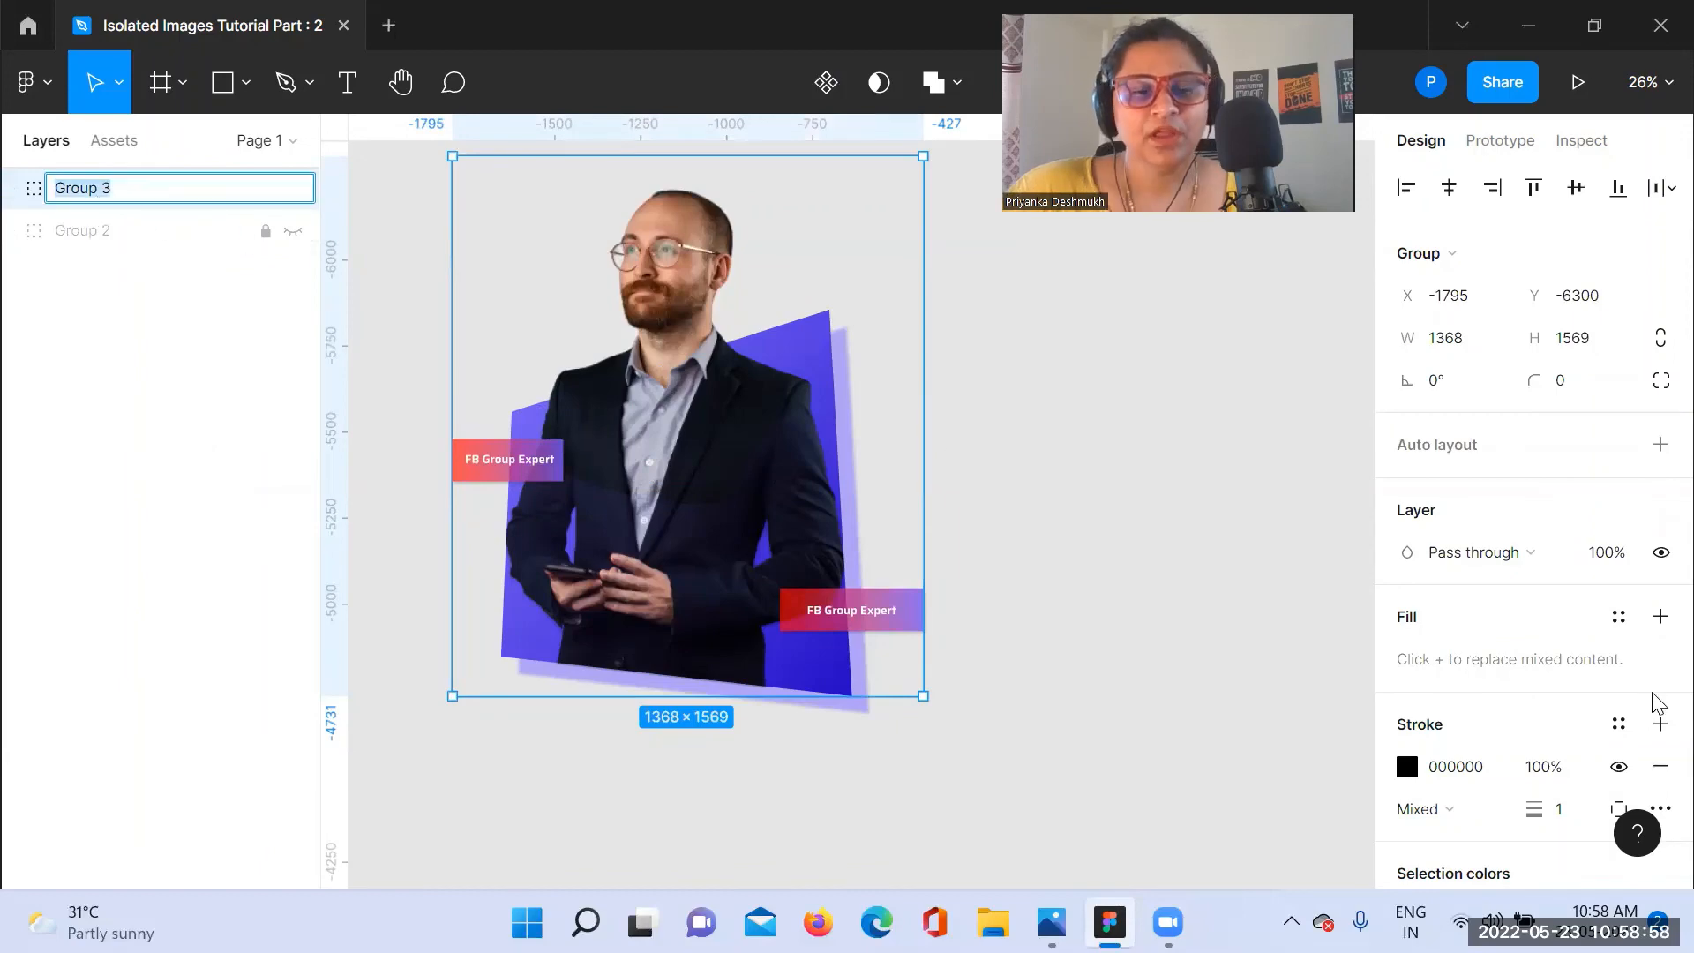
{"action": "type", "text": "Funnel Image"}
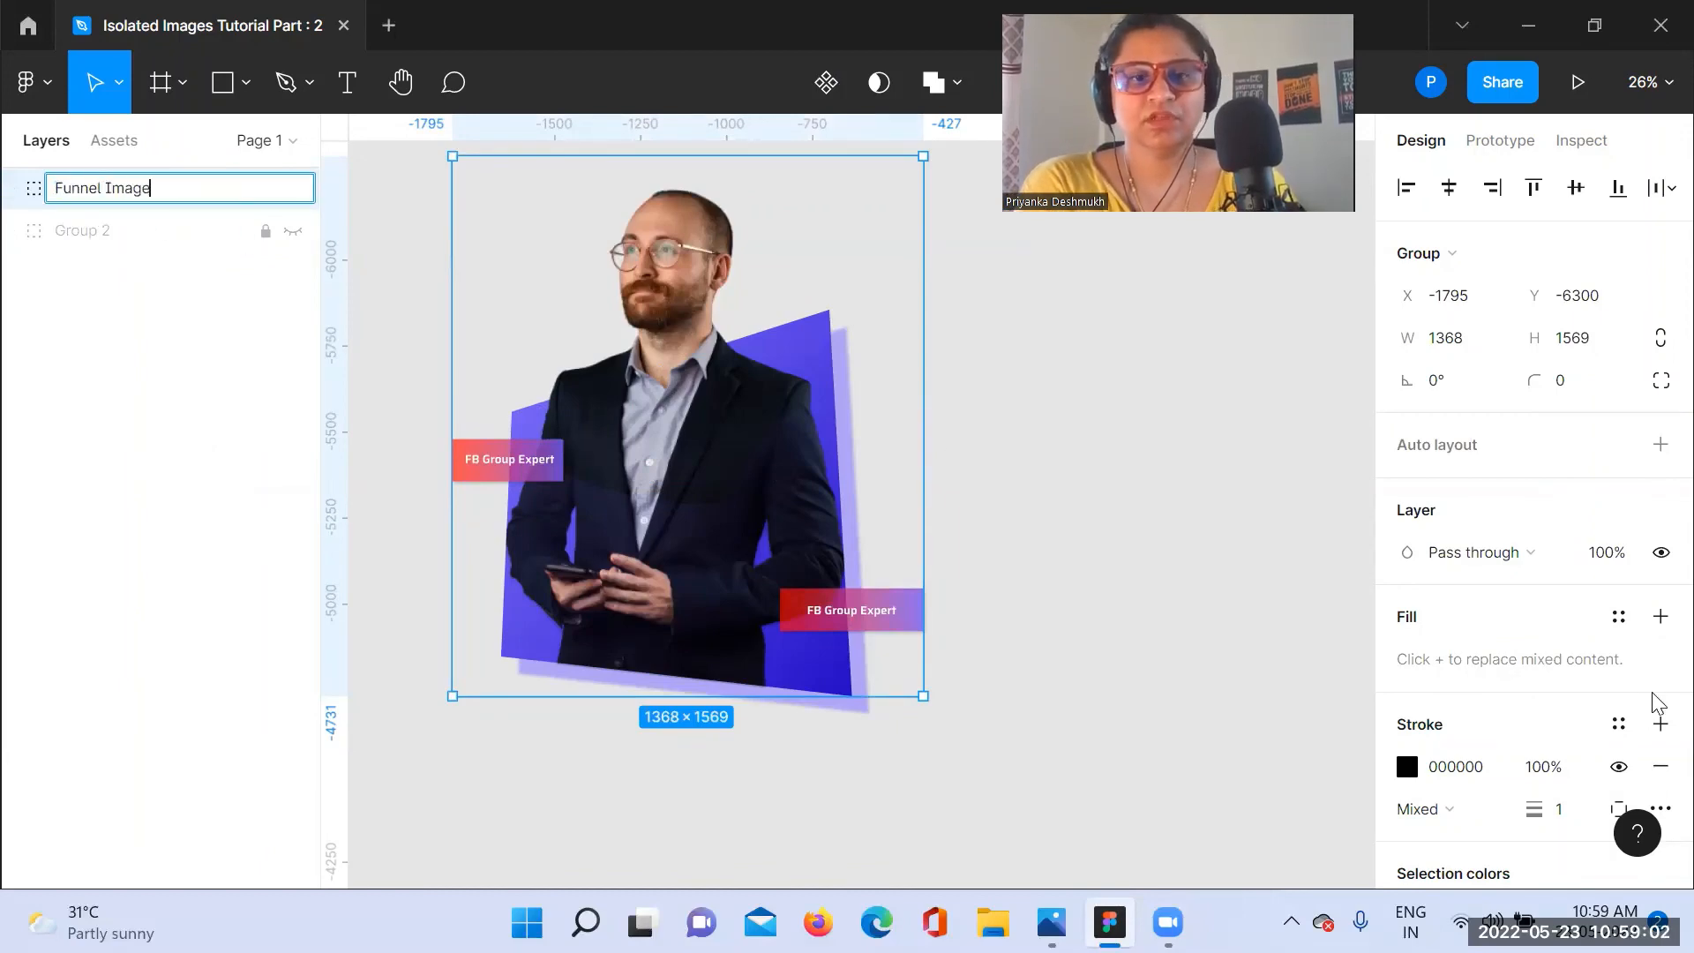
{"action": "left_click", "coordinate": [1007, 431]}
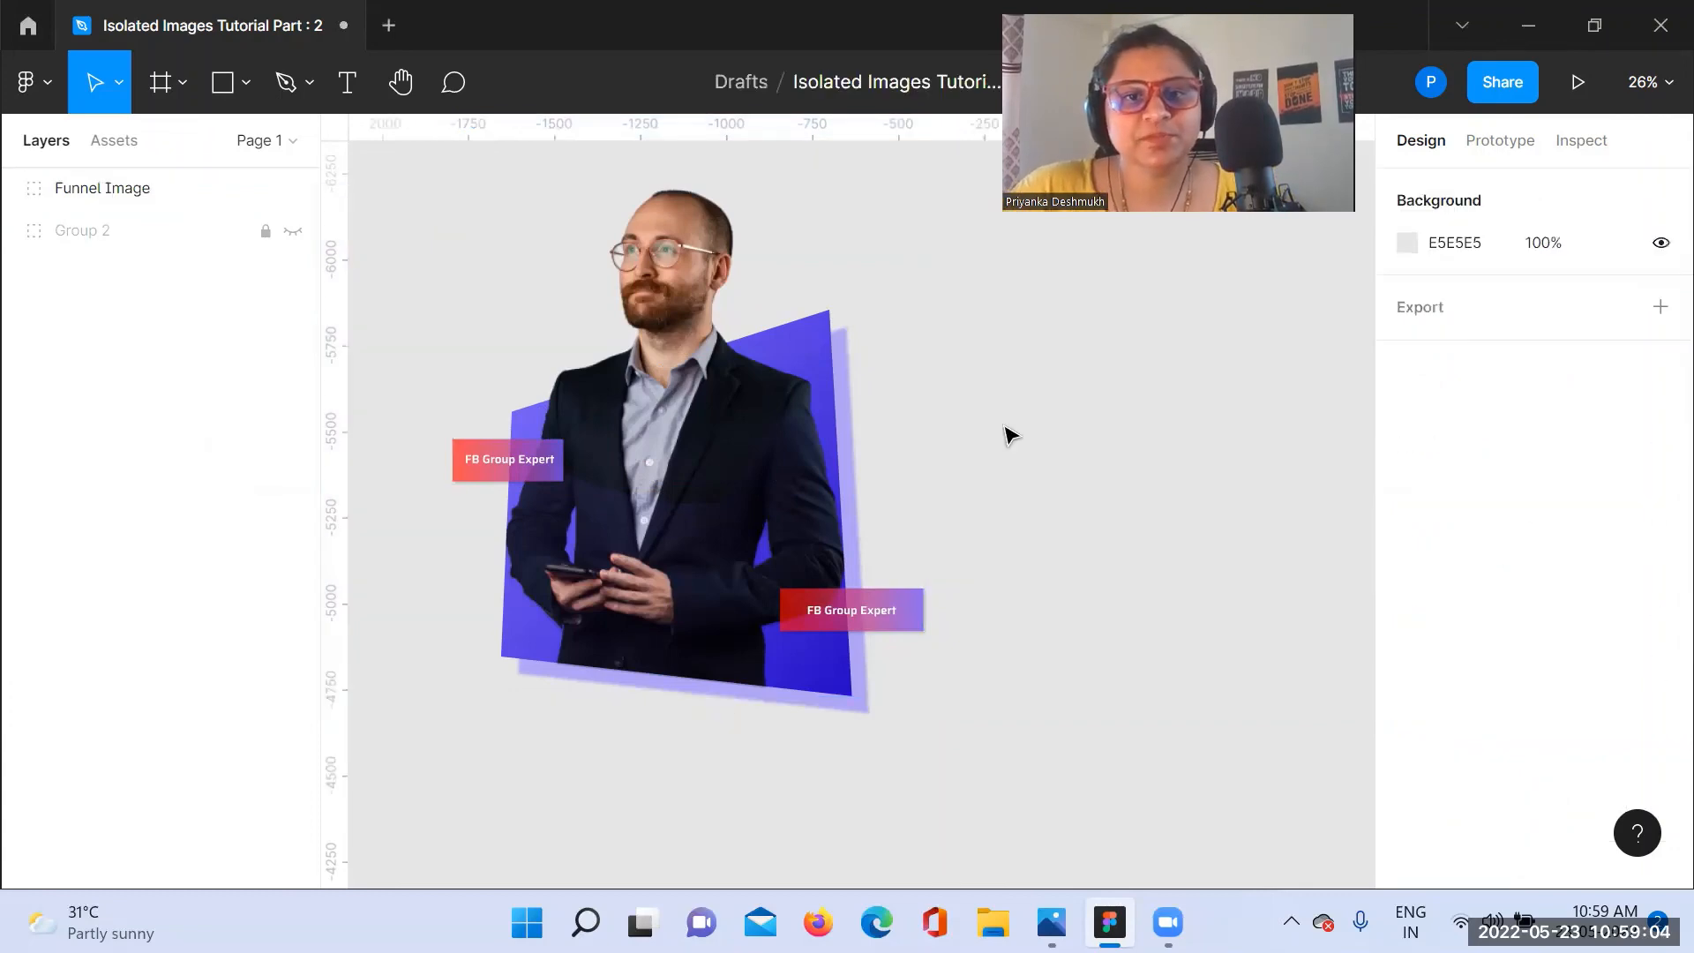
Step: Add a 1x PNG export setting to the Funnel Image group and expand its export preview
{"action": "left_click", "coordinate": [678, 514]}
{"action": "scroll", "coordinate": [1637, 679], "scroll_direction": "down", "scroll_amount": 4}
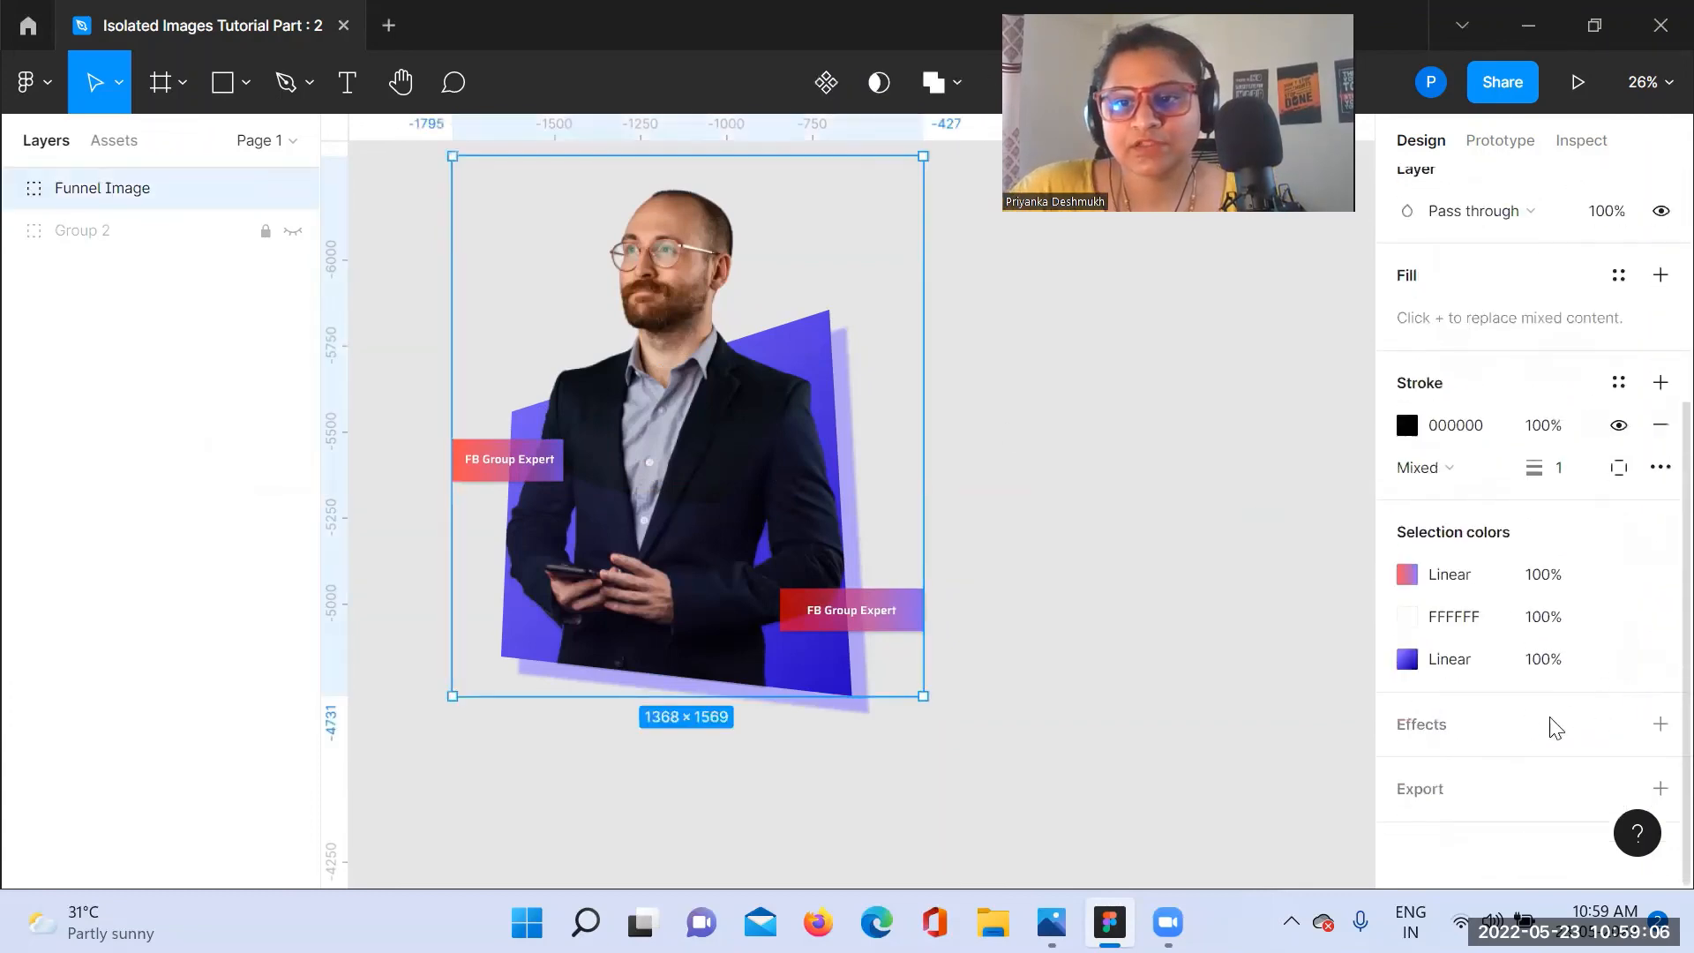
{"action": "left_click", "coordinate": [1396, 786]}
{"action": "scroll", "coordinate": [1482, 741], "scroll_direction": "down", "scroll_amount": 2}
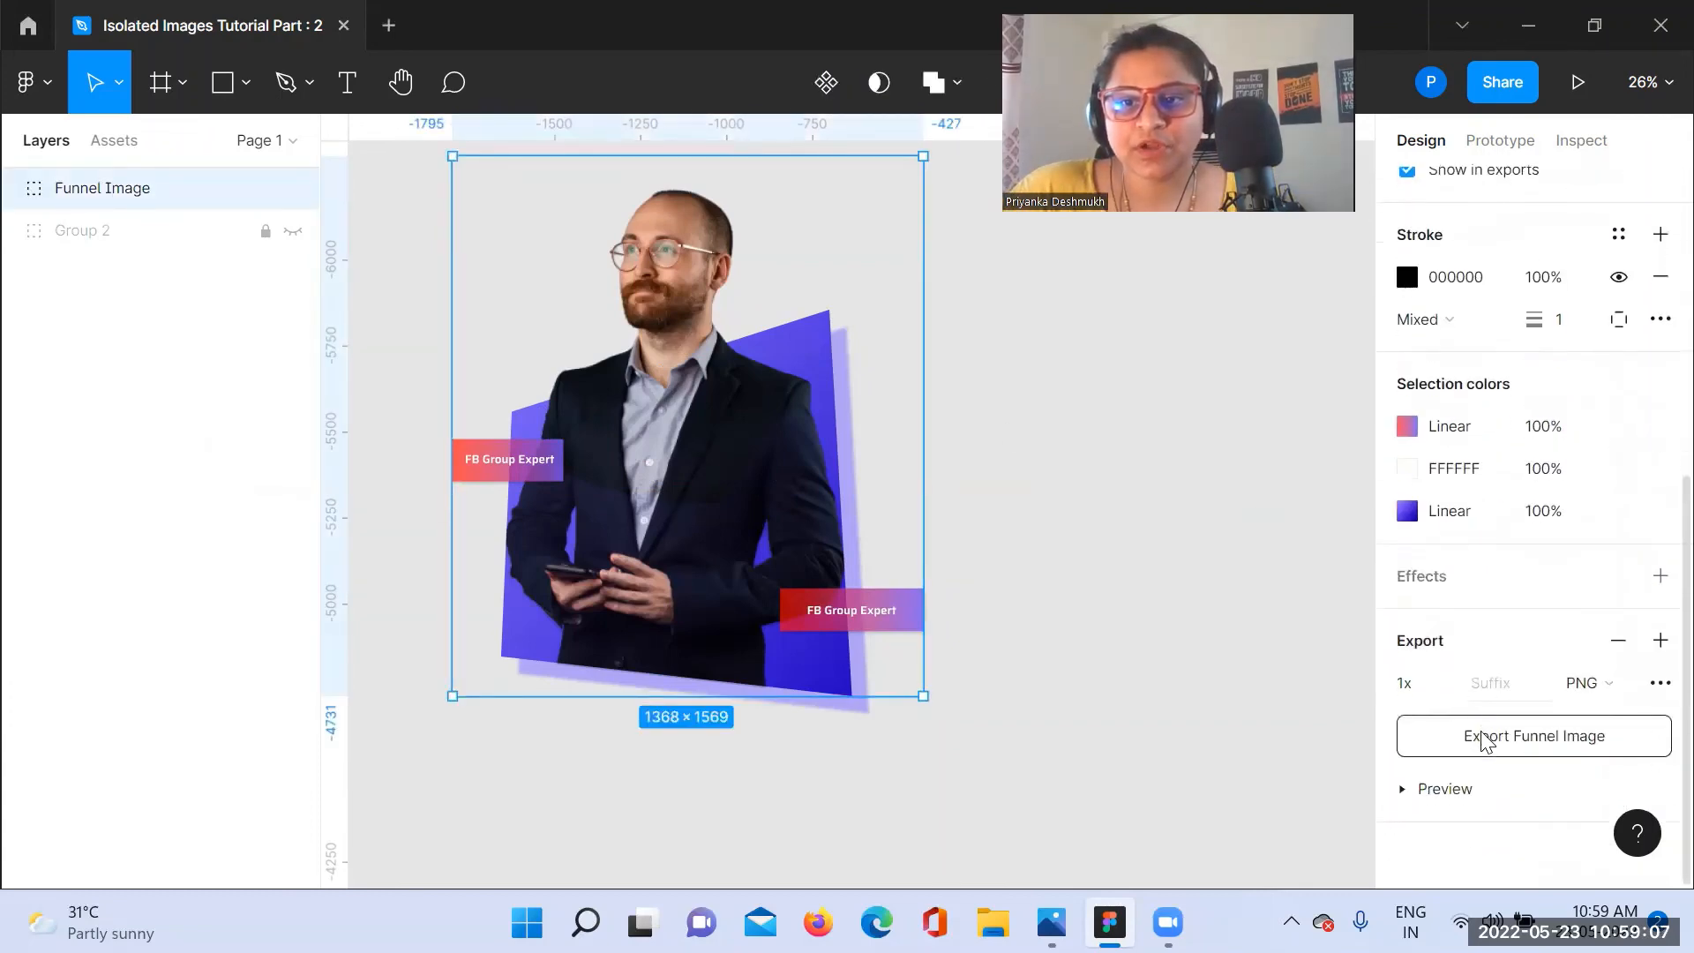
{"action": "left_click", "coordinate": [1443, 788]}
{"action": "scroll", "coordinate": [1489, 727], "scroll_direction": "down", "scroll_amount": 3}
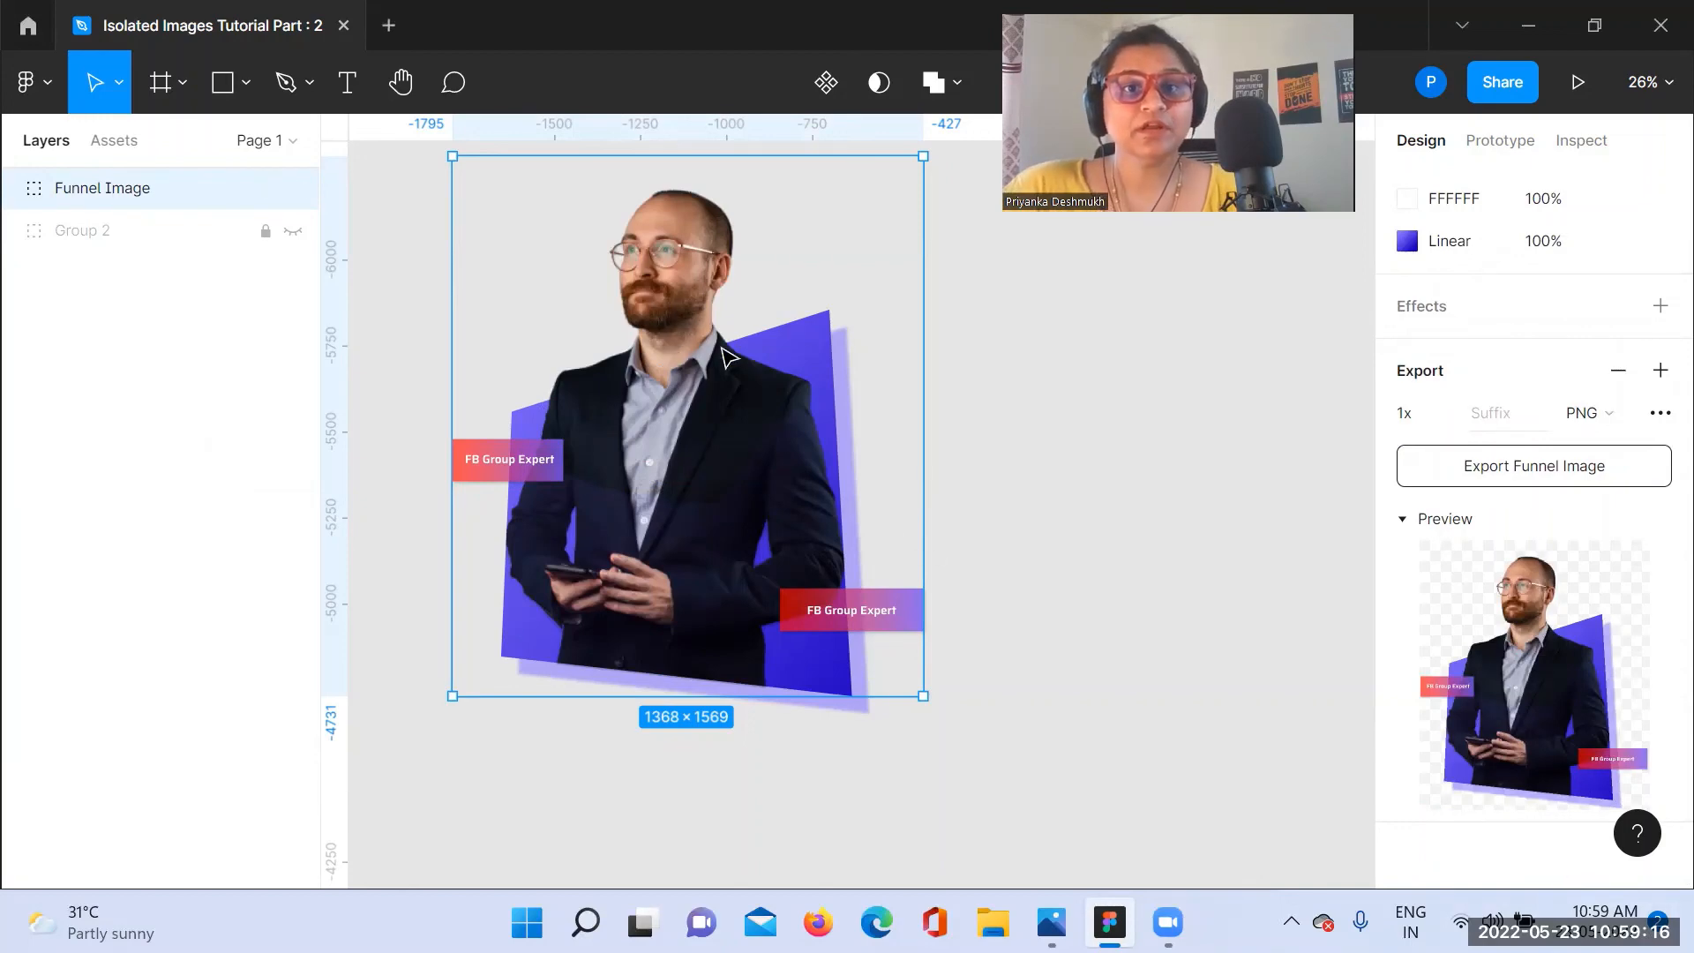
Step: Move the Funnel Image group about 830 px to the right, freeing canvas space beside it
{"action": "left_click_drag", "start_coordinate": [729, 357], "coordinate": [968, 367]}
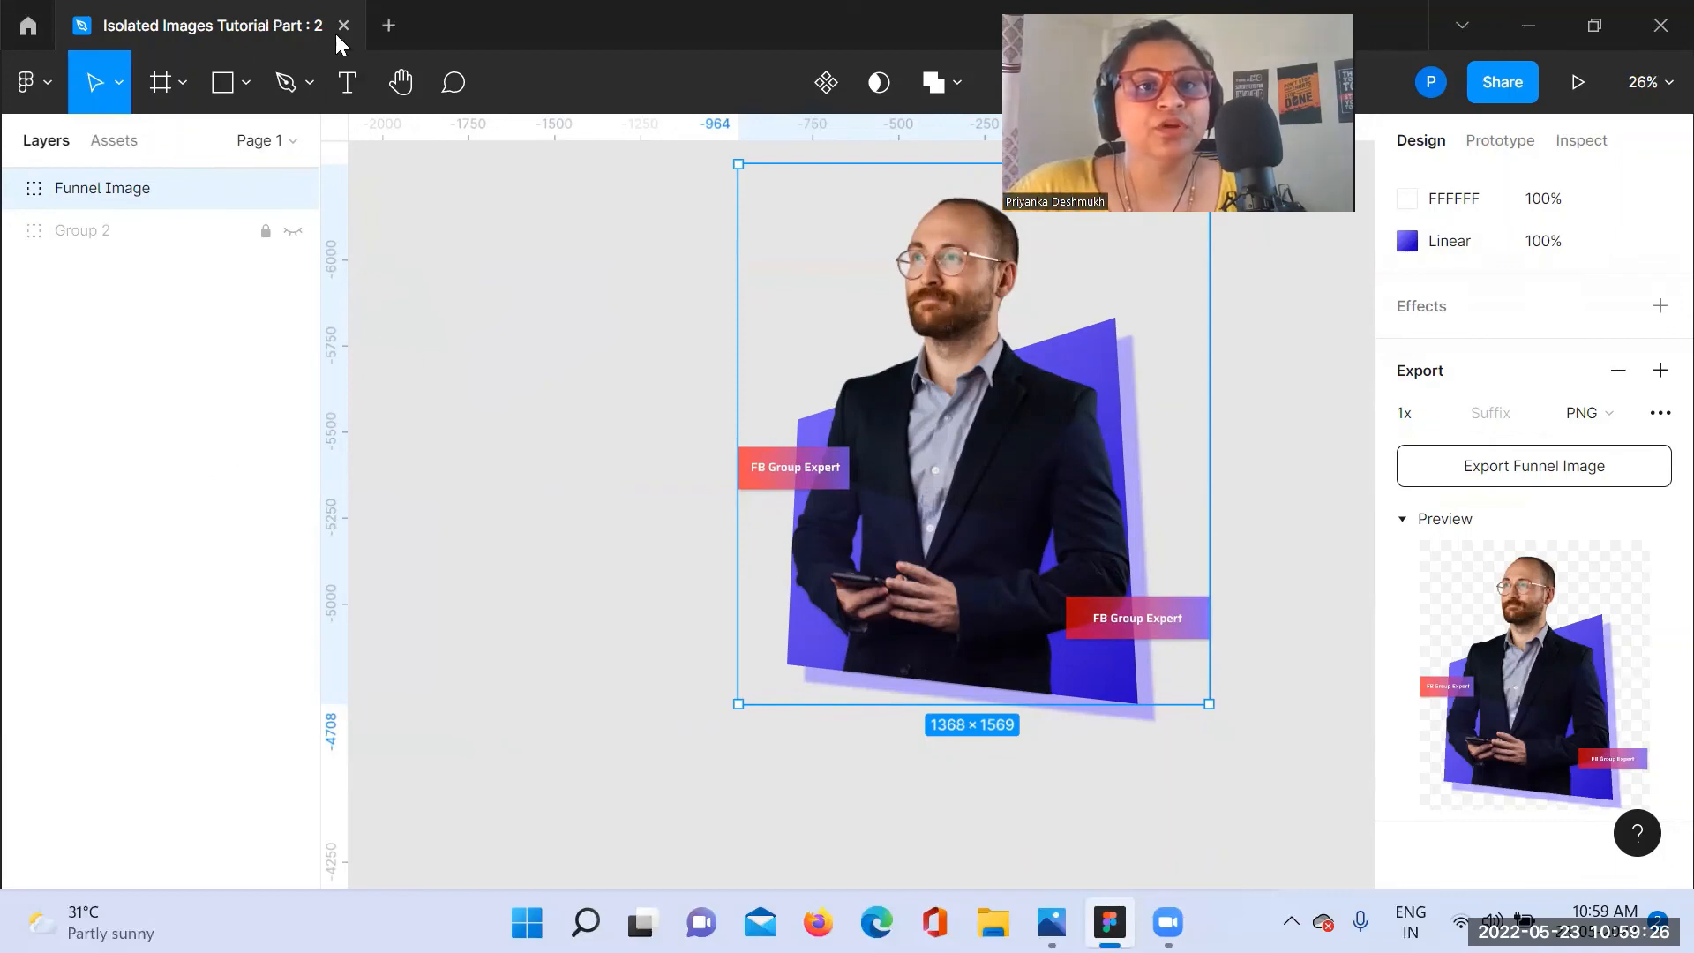
{"action": "left_click", "coordinate": [350, 88]}
{"action": "left_click_drag", "start_coordinate": [384, 273], "coordinate": [664, 623]}
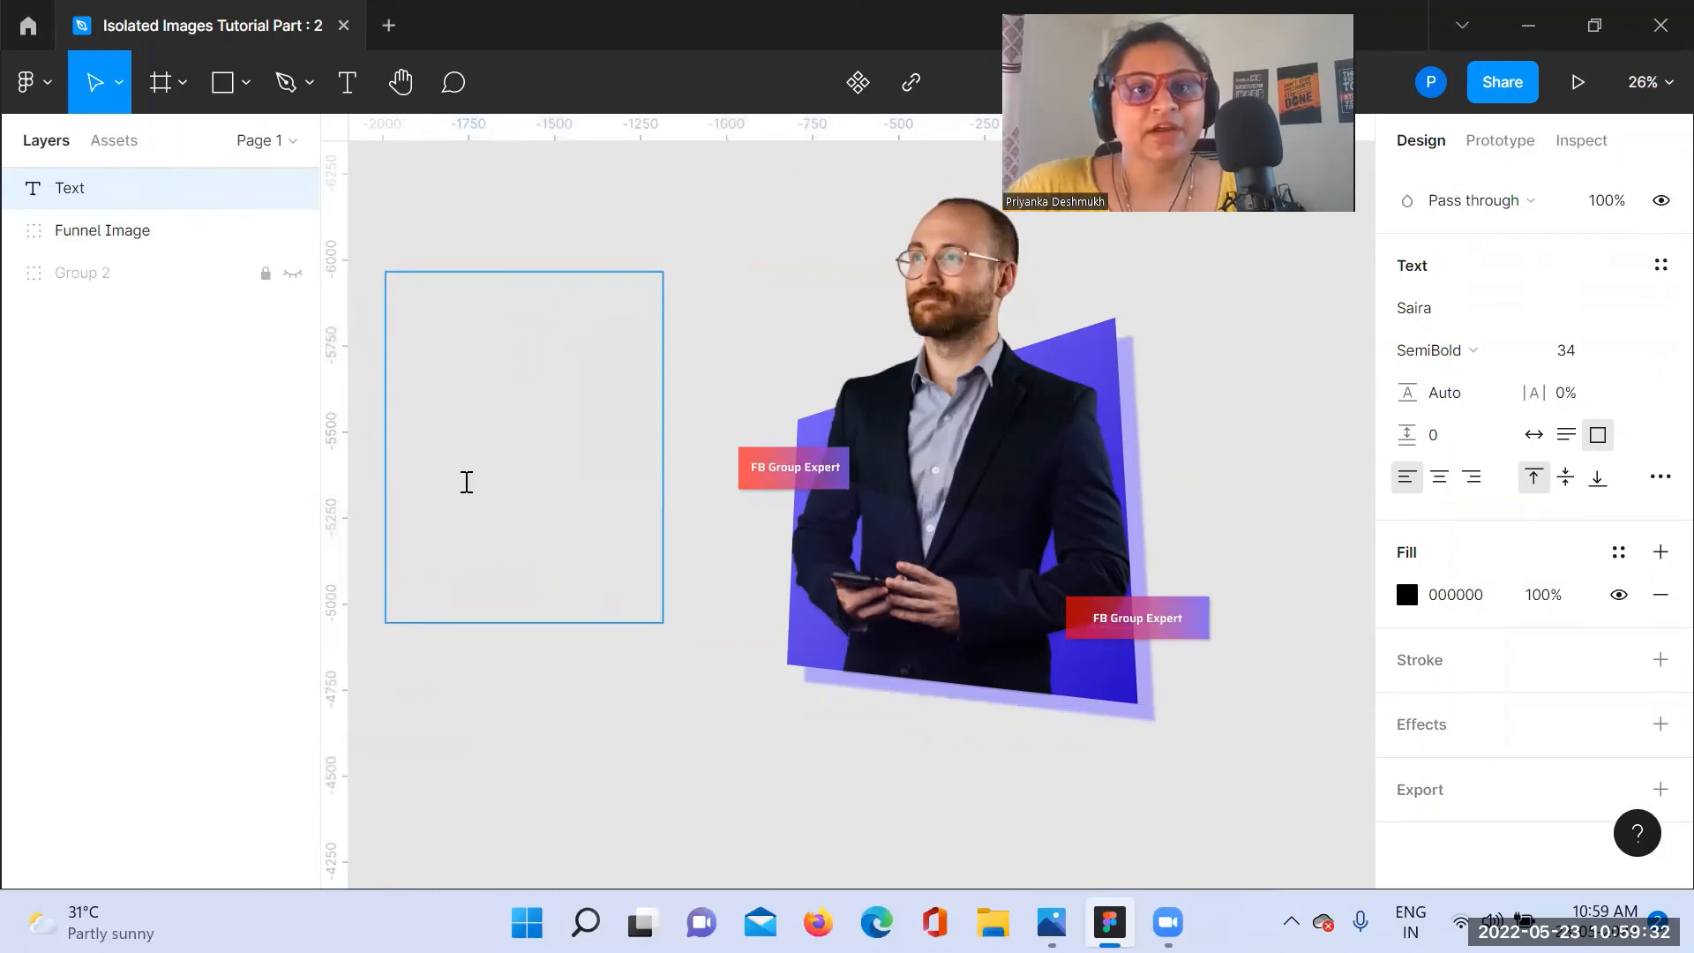
{"action": "left_click", "coordinate": [718, 242]}
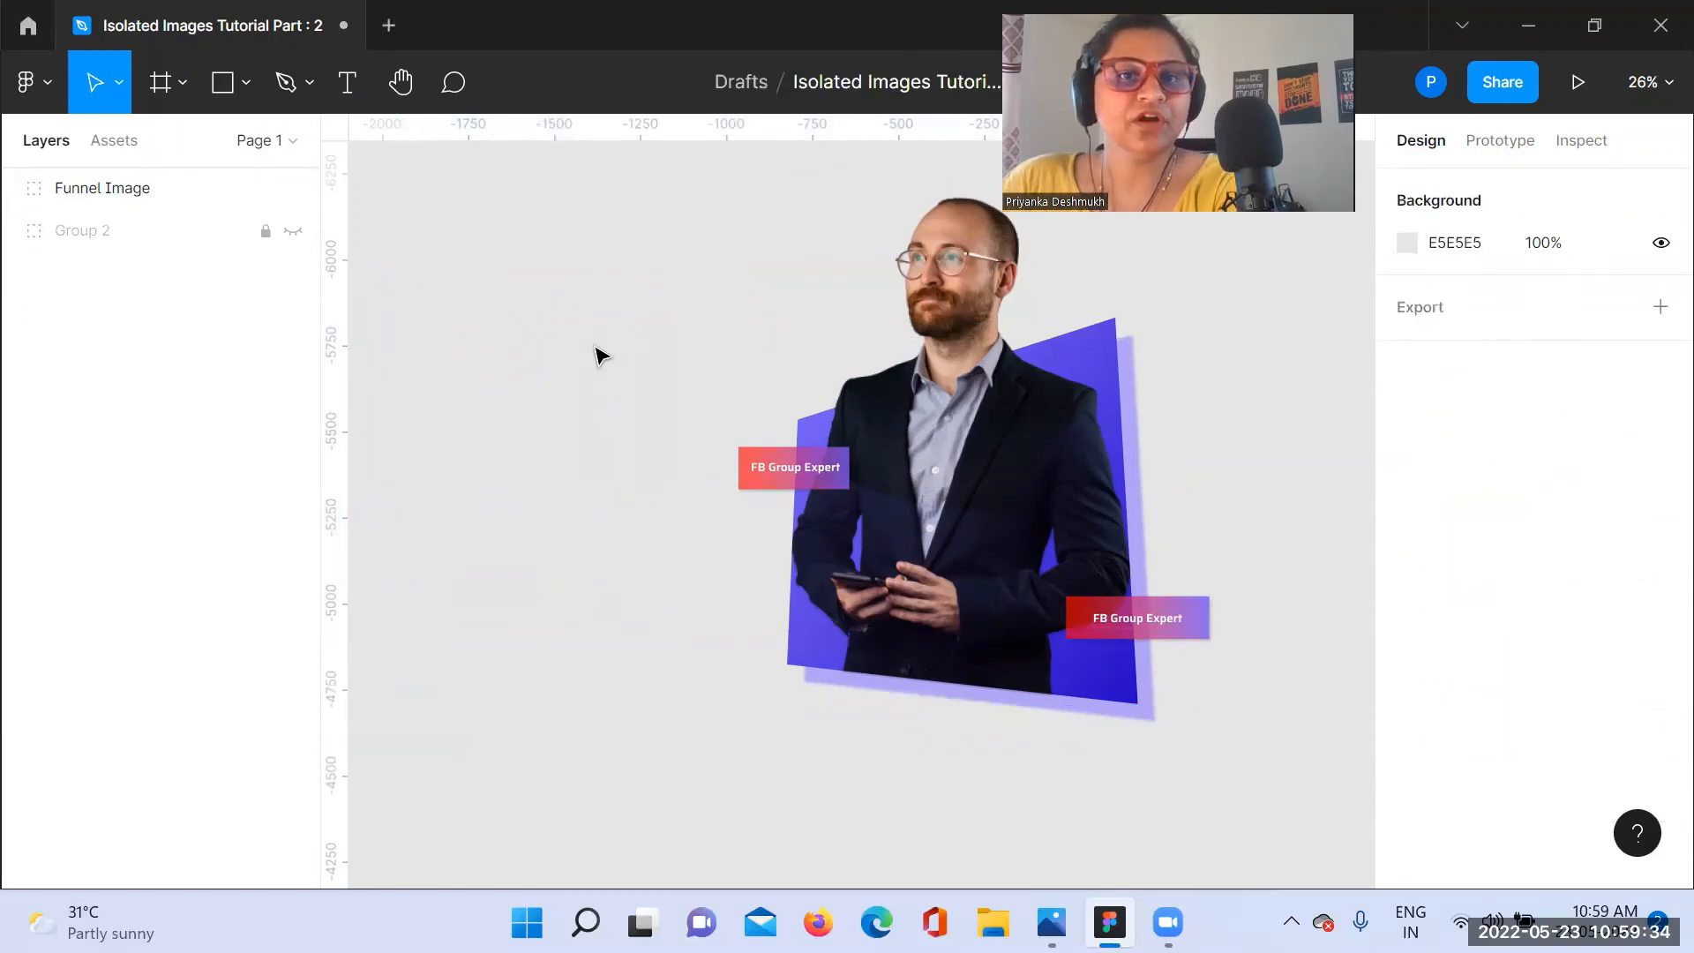
Step: Move the Funnel Image group back to the left on the canvas
{"action": "left_click", "coordinate": [1132, 356]}
{"action": "left_click_drag", "start_coordinate": [1108, 374], "coordinate": [881, 344]}
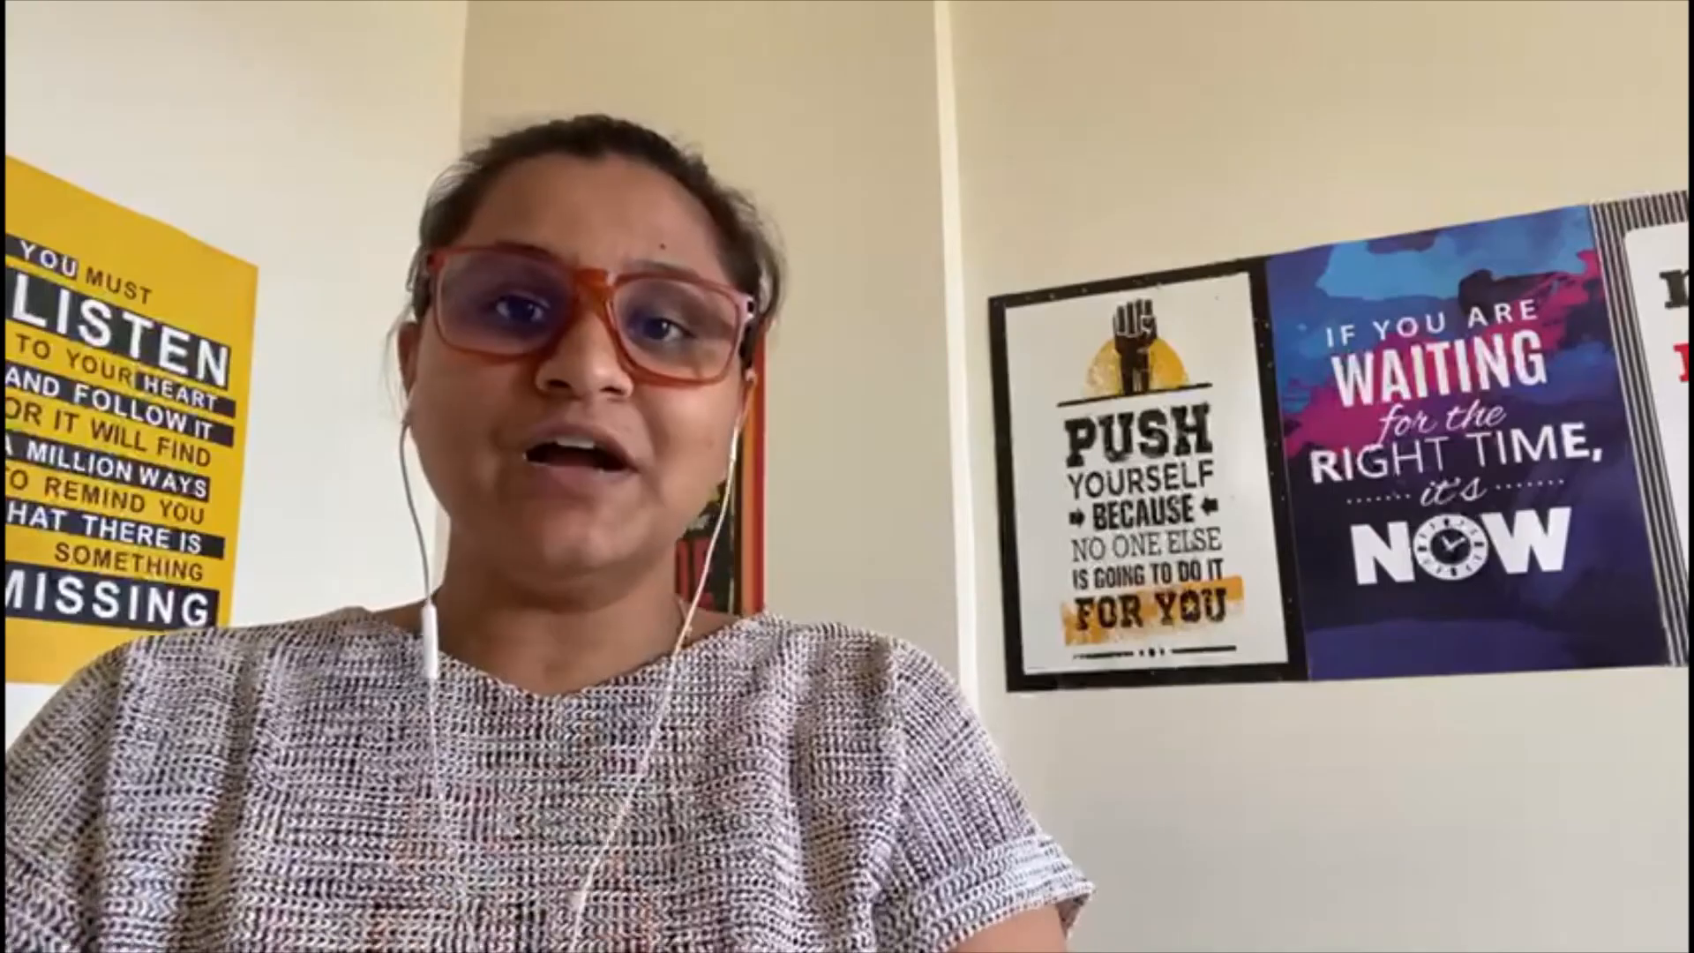